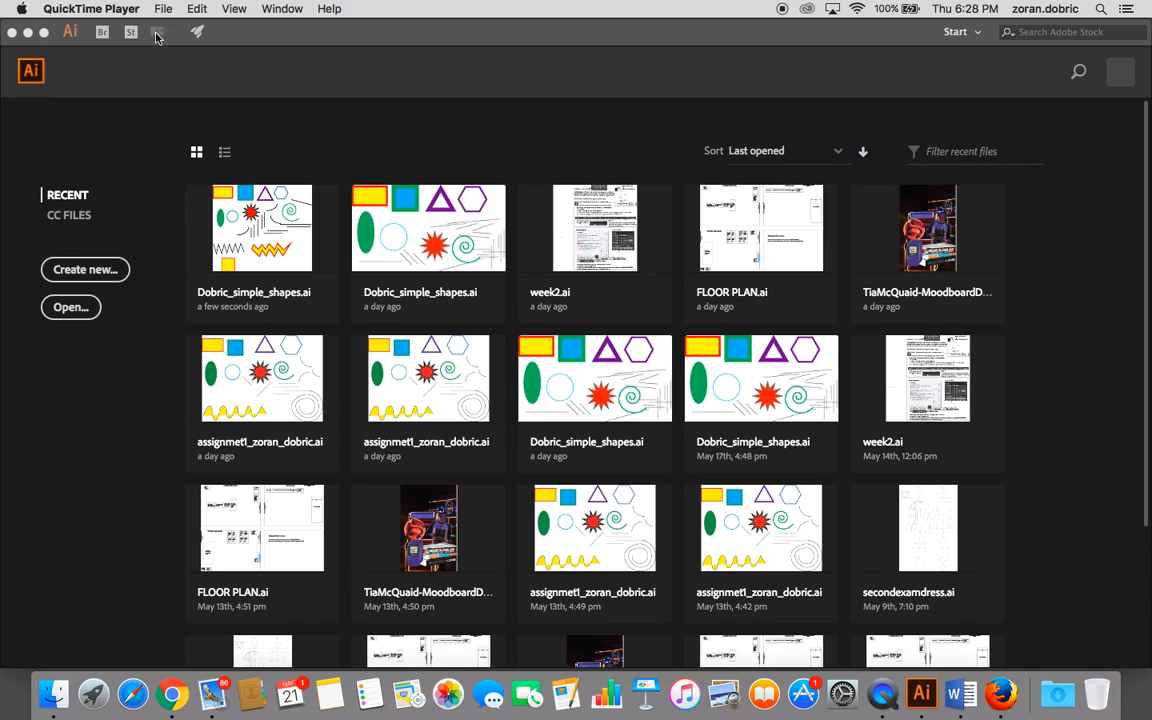
Step: Open the existing simple shapes Illustrator document from the Desktop folder
left_click(355, 140)
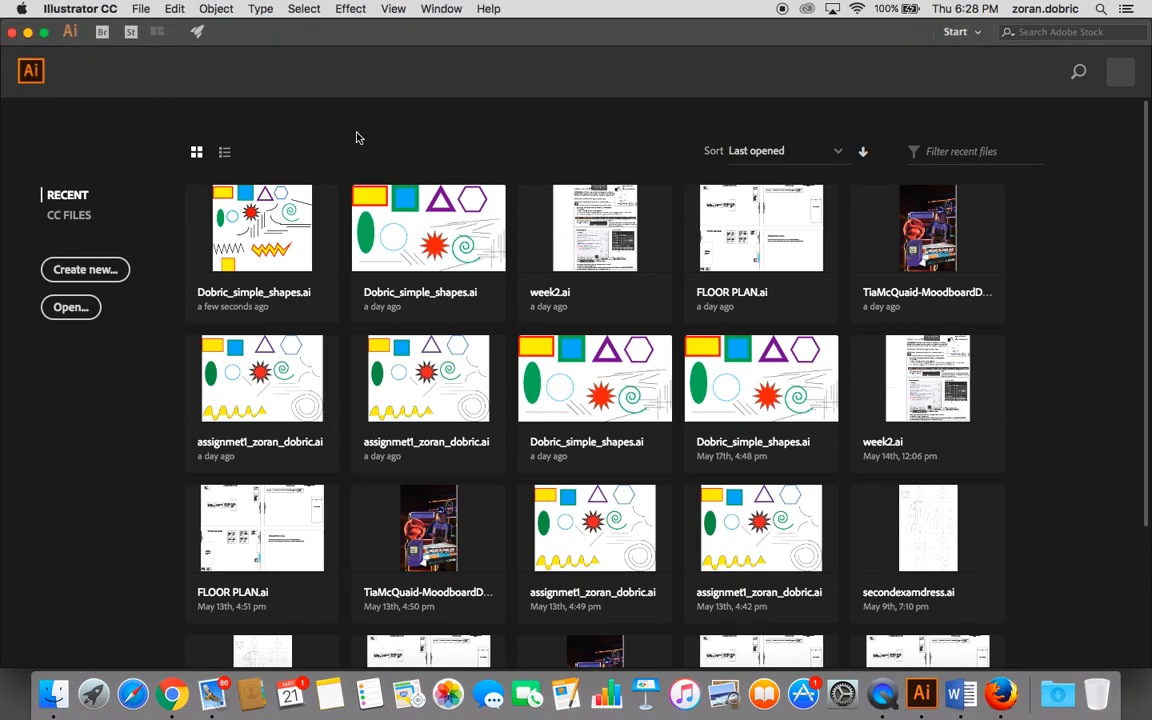
left_click(141, 9)
left_click(148, 58)
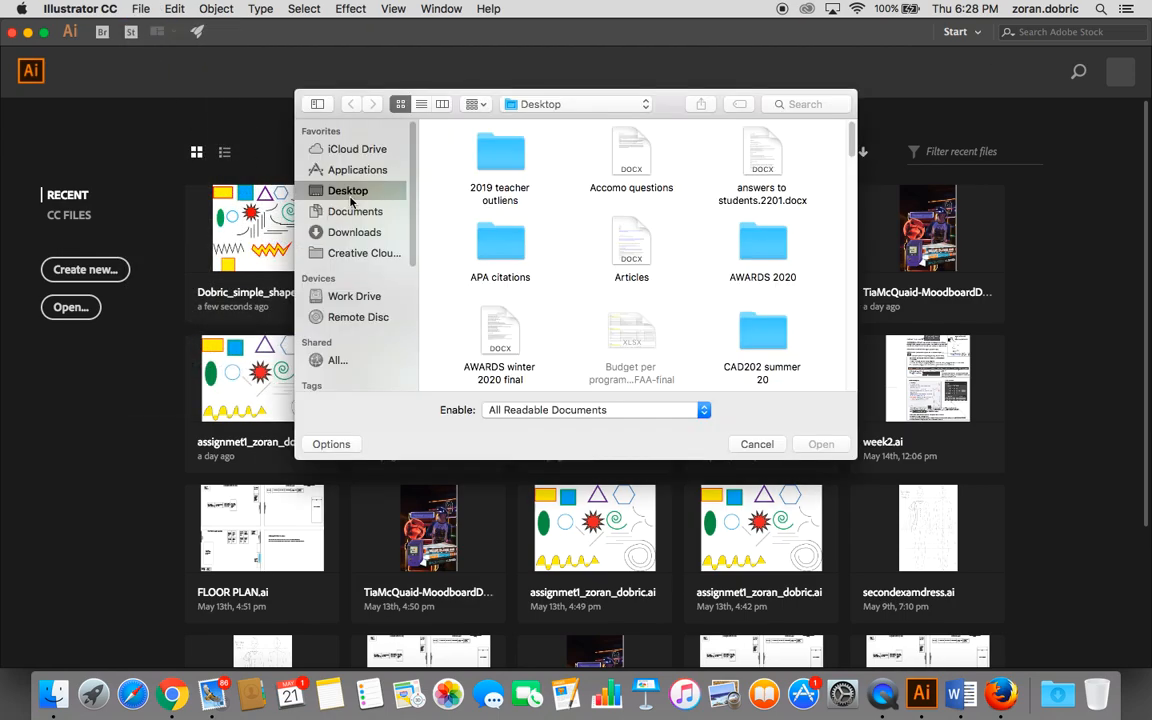
left_click_drag(852, 152, 847, 205)
left_click(765, 162)
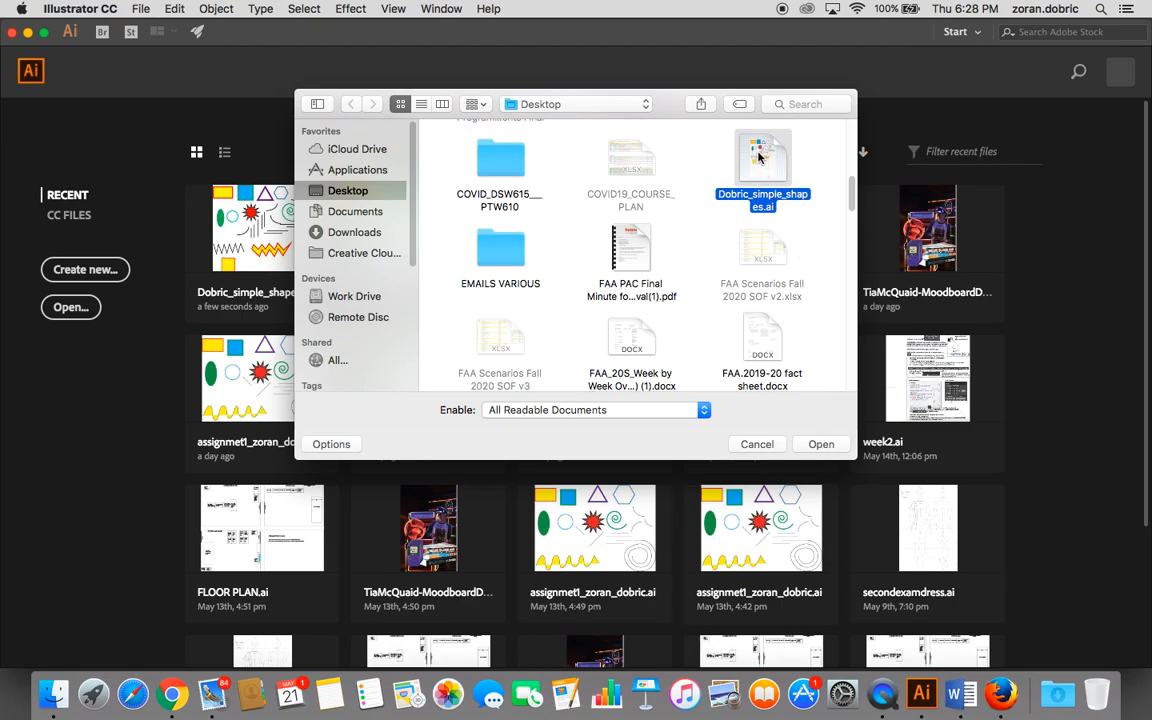
left_click(819, 446)
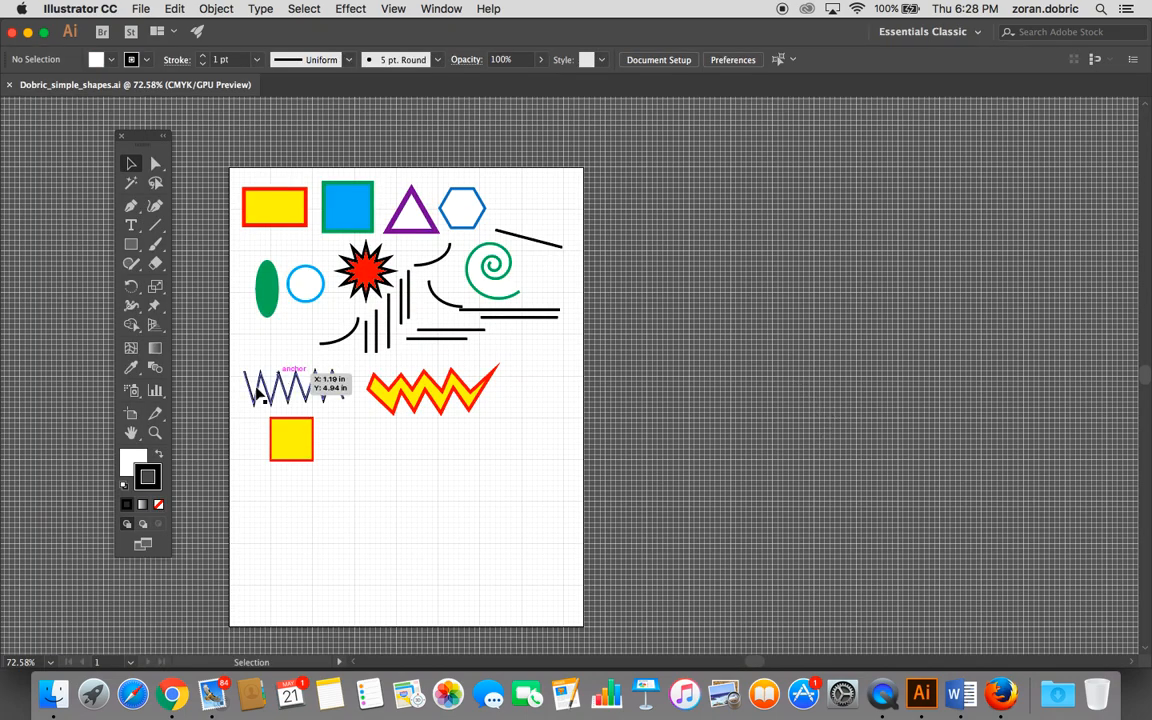
Step: Detach the Pen tool group as a floating panel beside the toolbox and activate the Pen tool
left_click(155, 432)
left_click(355, 424)
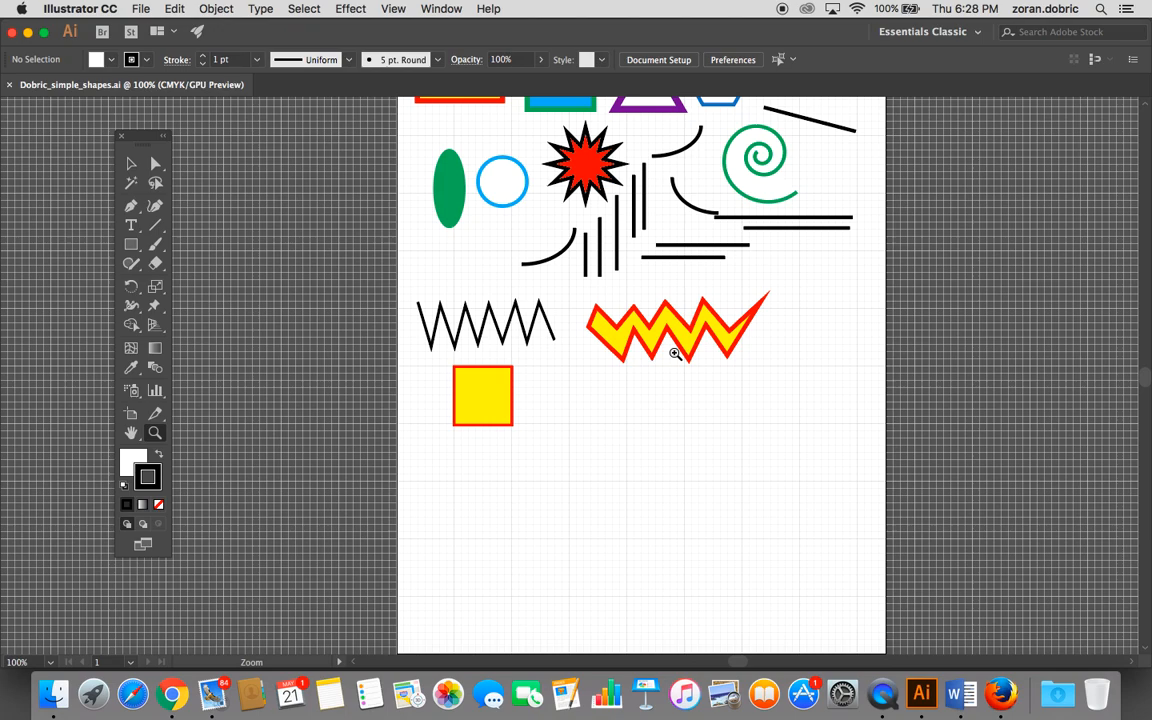
left_click(707, 480)
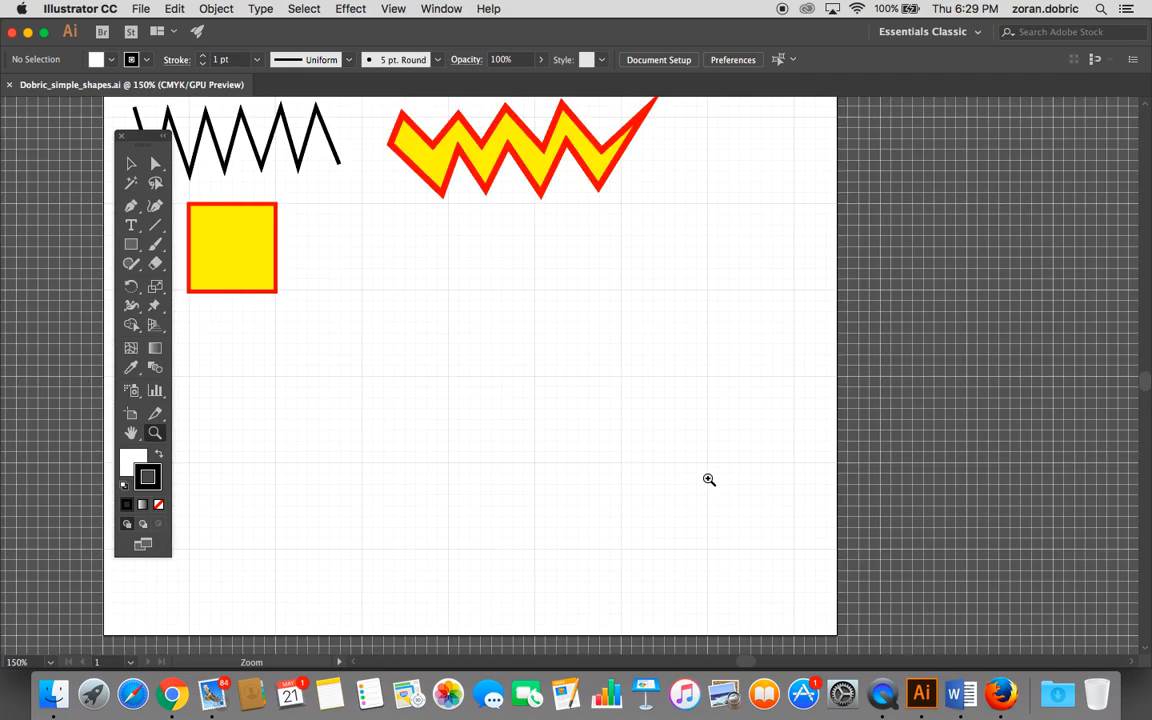
left_click_drag(370, 442, 491, 452)
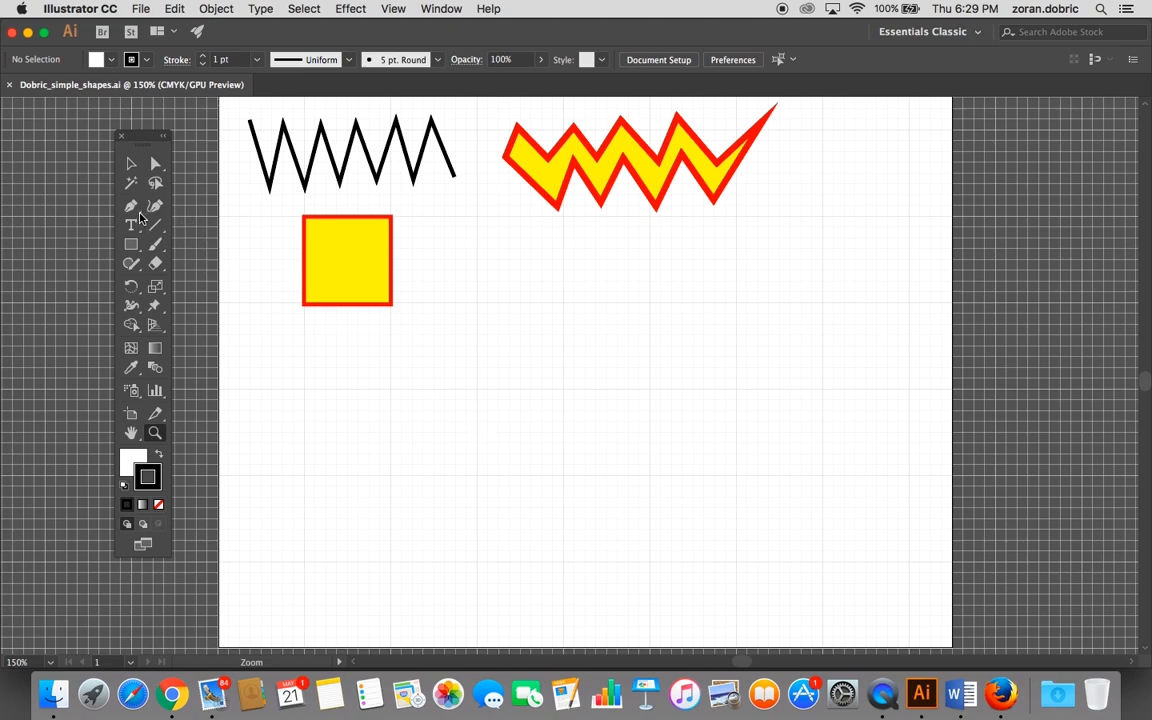
left_click(133, 209)
left_click(134, 211)
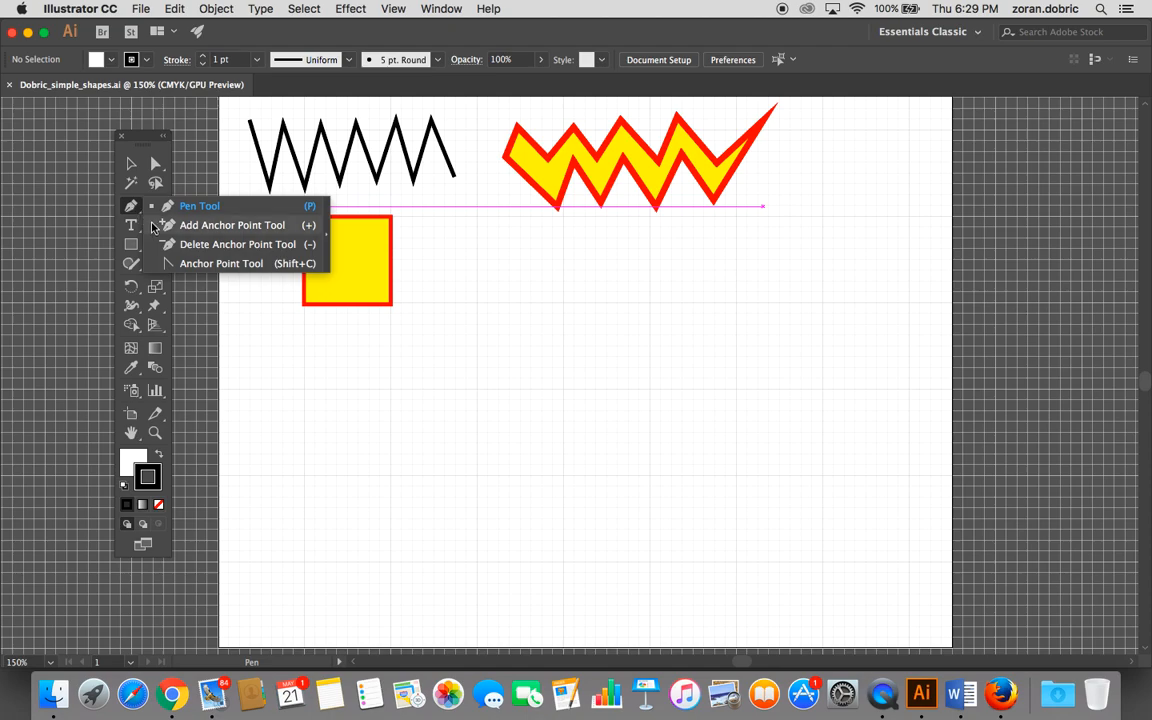
left_click(327, 214)
left_click_drag(187, 219, 234, 219)
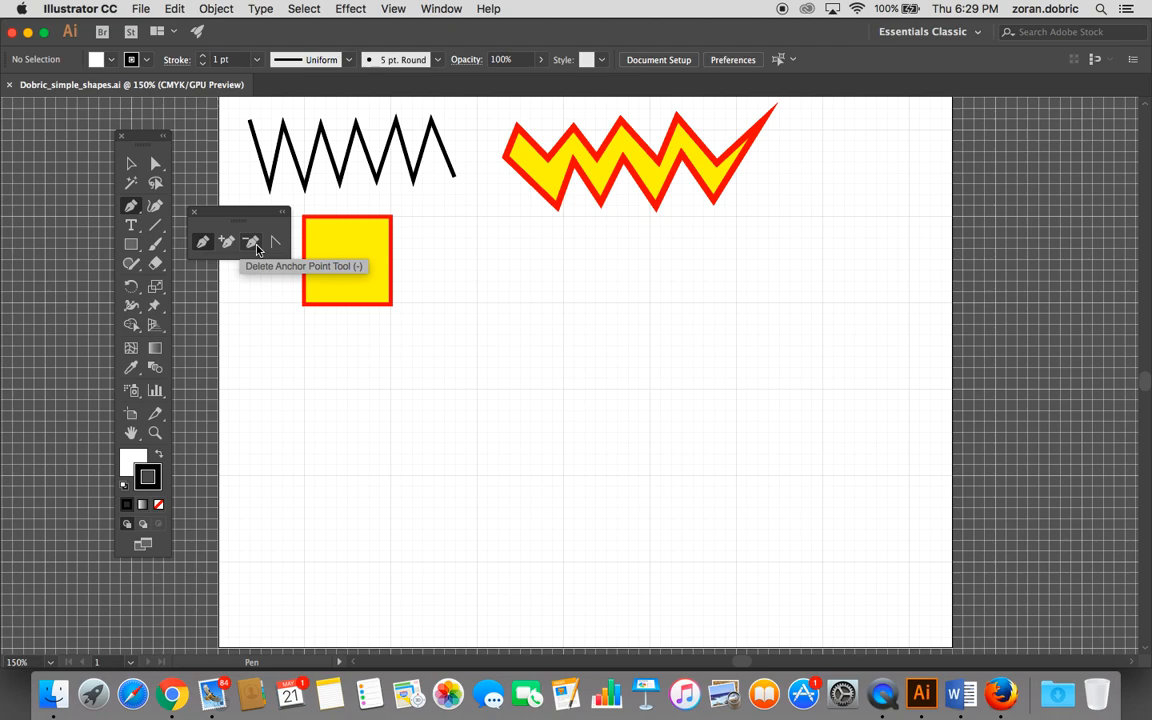
left_click(204, 243)
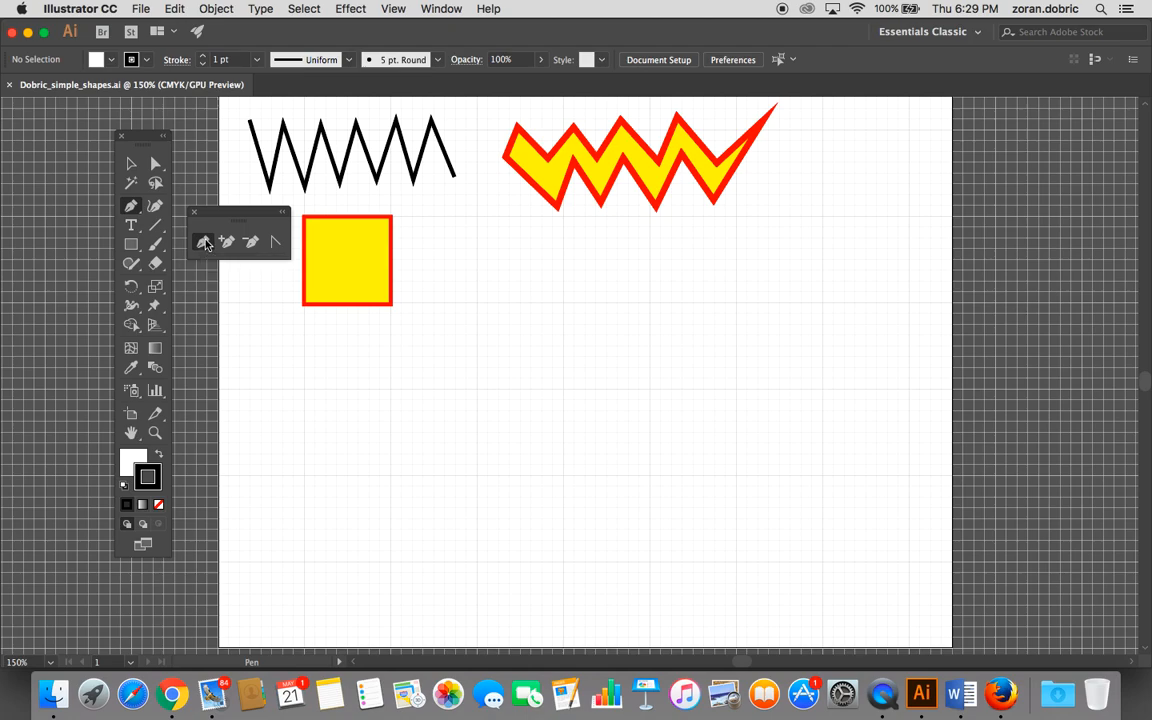
Step: Set the fill to None and use a black stroke for drawing with the Pen tool
left_click(112, 61)
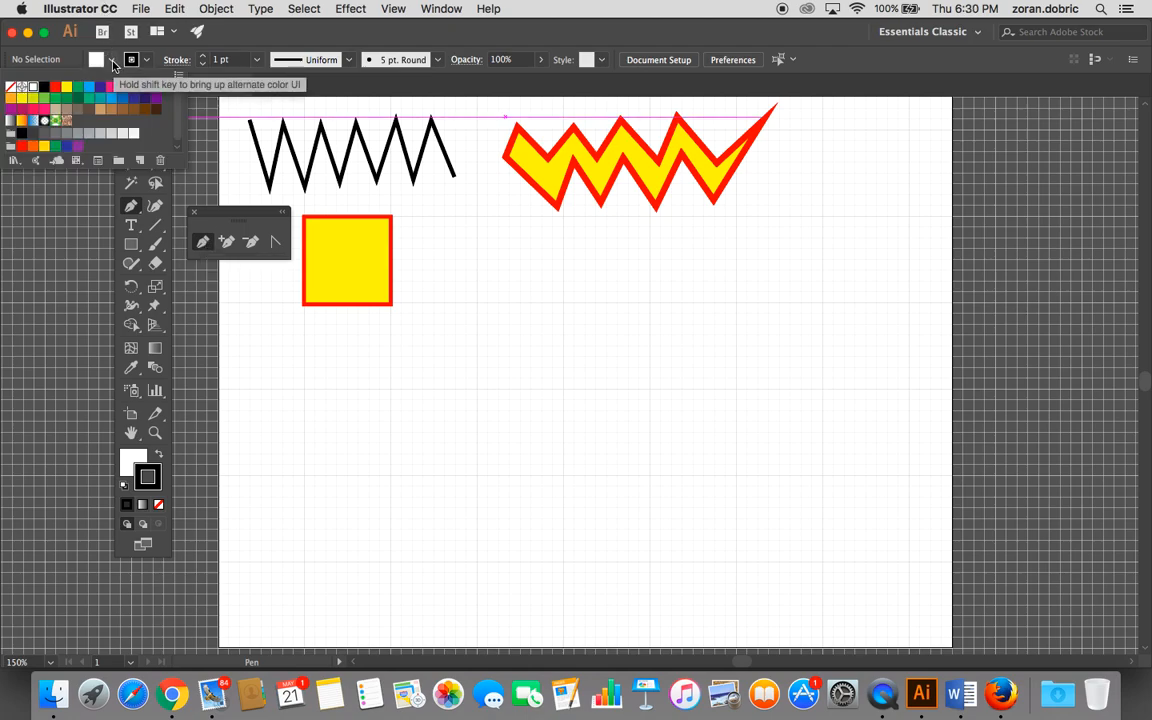
left_click(10, 87)
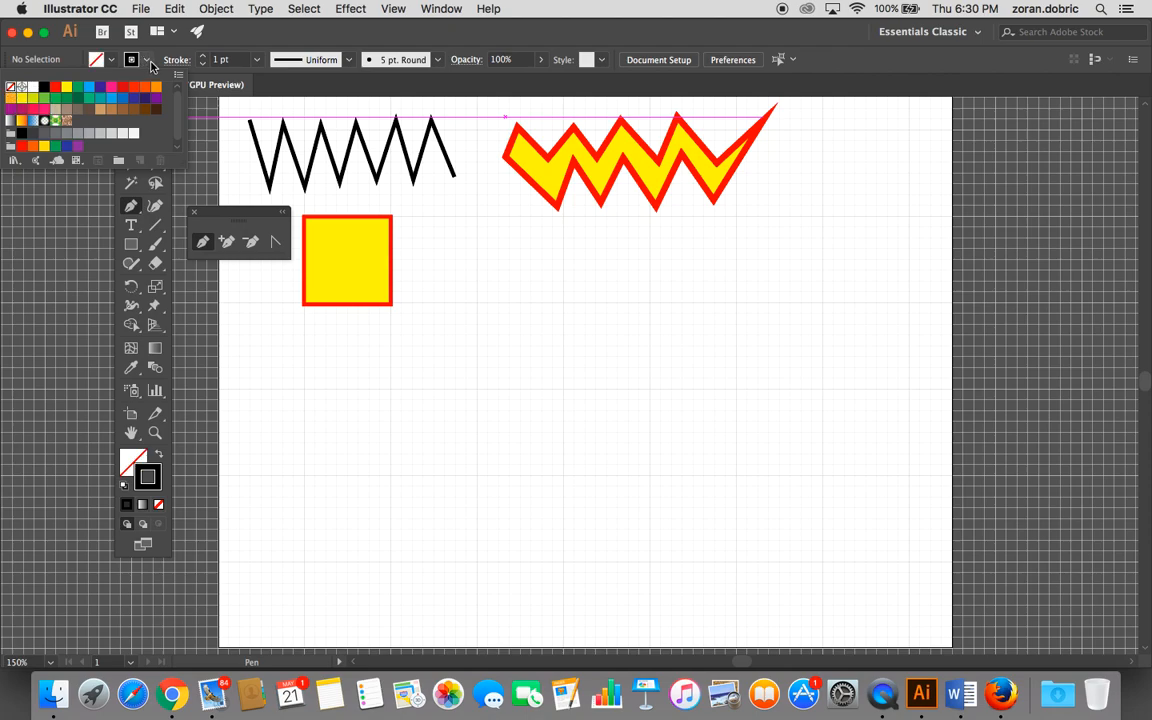
left_click(148, 61)
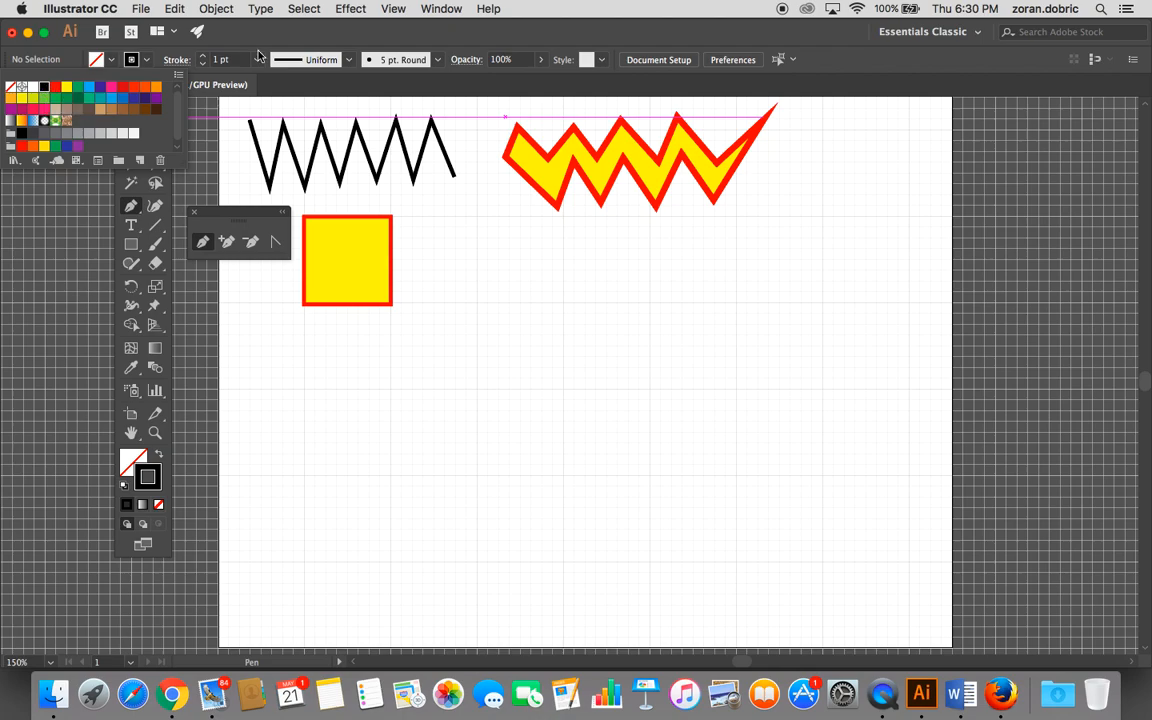
left_click(299, 35)
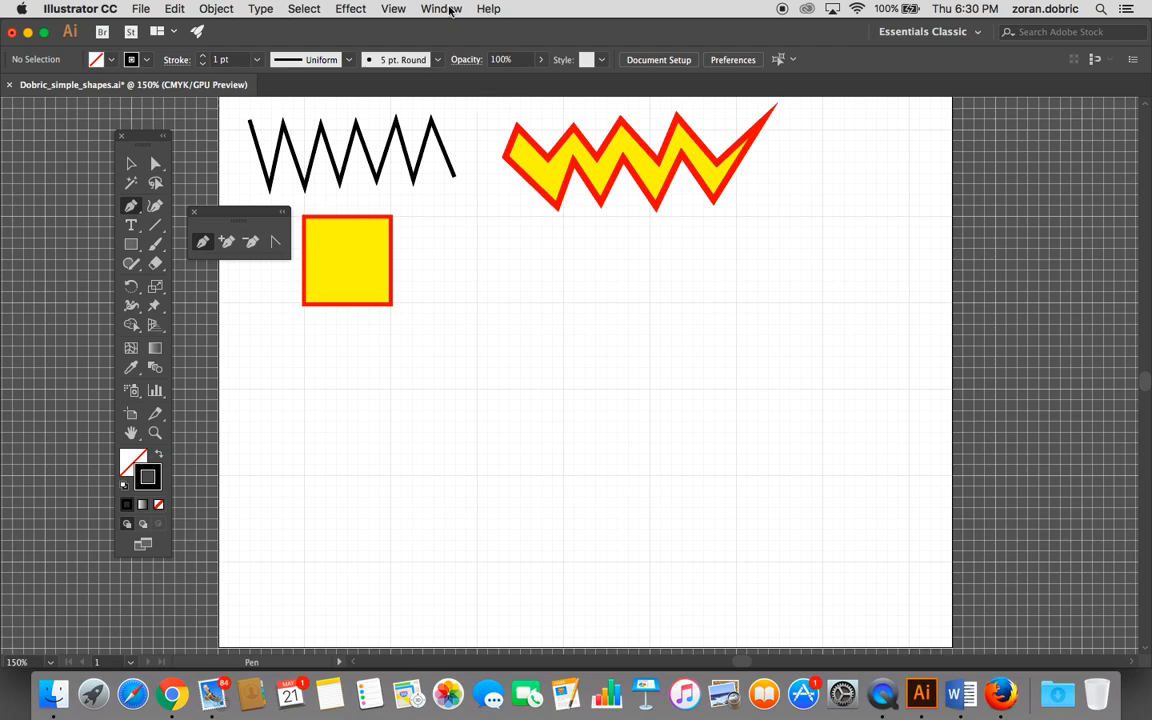
Step: Hide the document grid and show it again
left_click(399, 10)
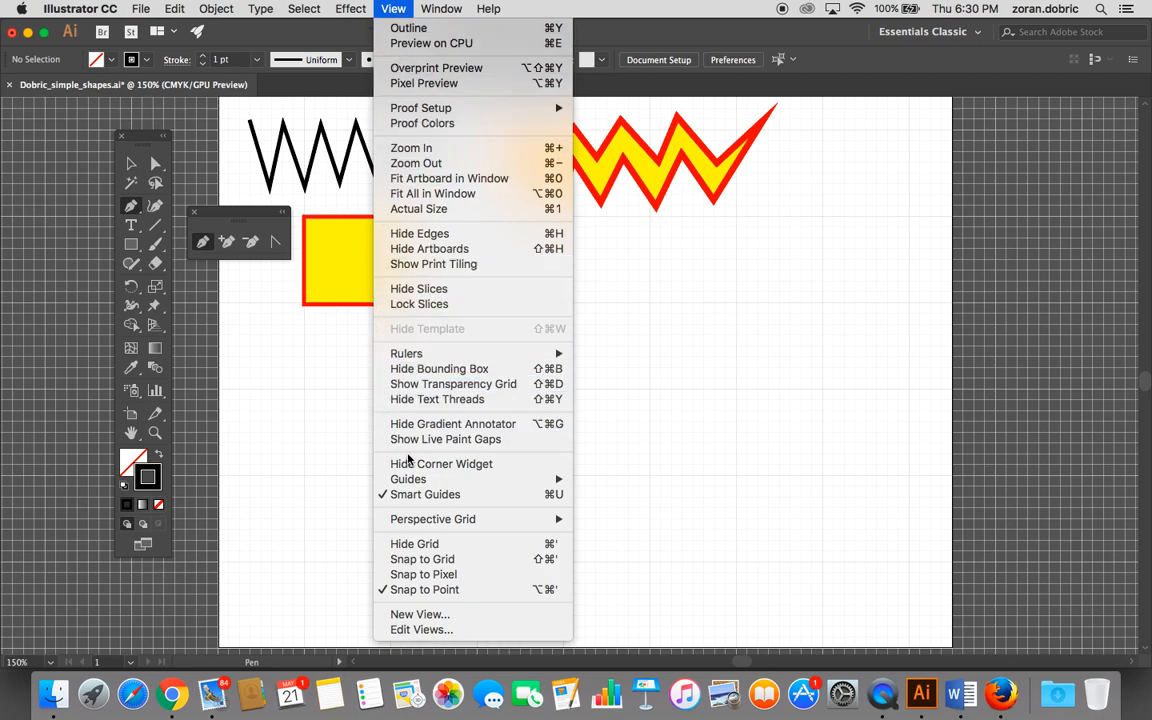
left_click(413, 546)
left_click(393, 9)
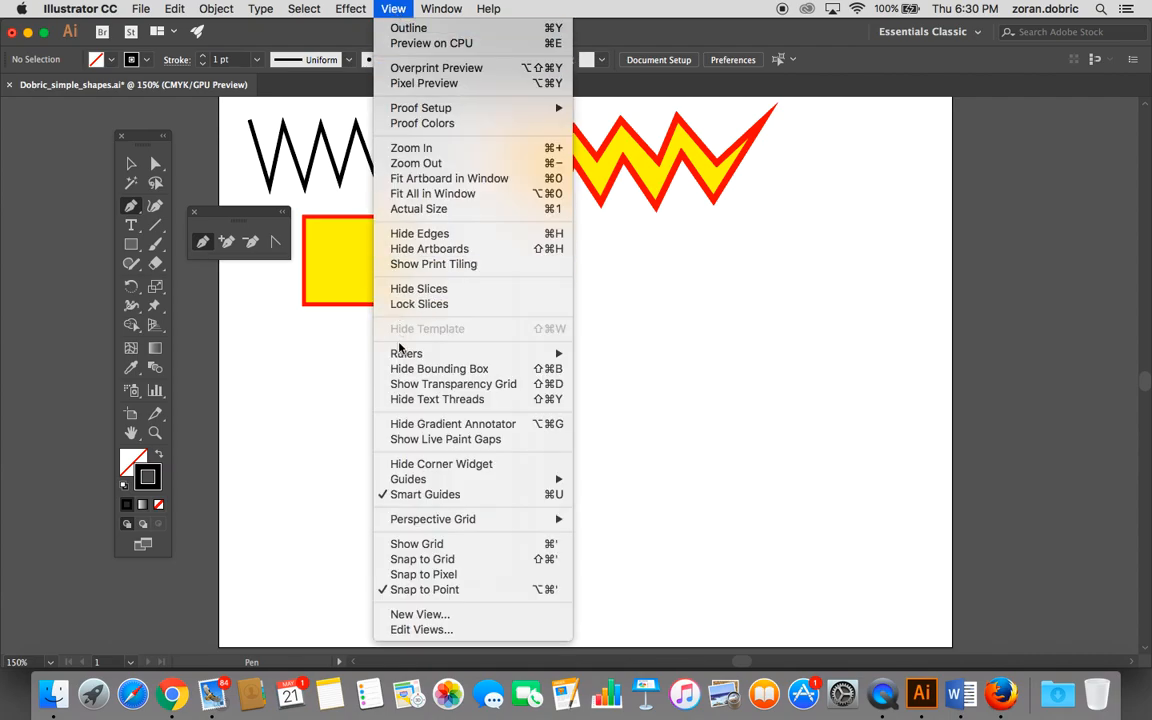
left_click(404, 546)
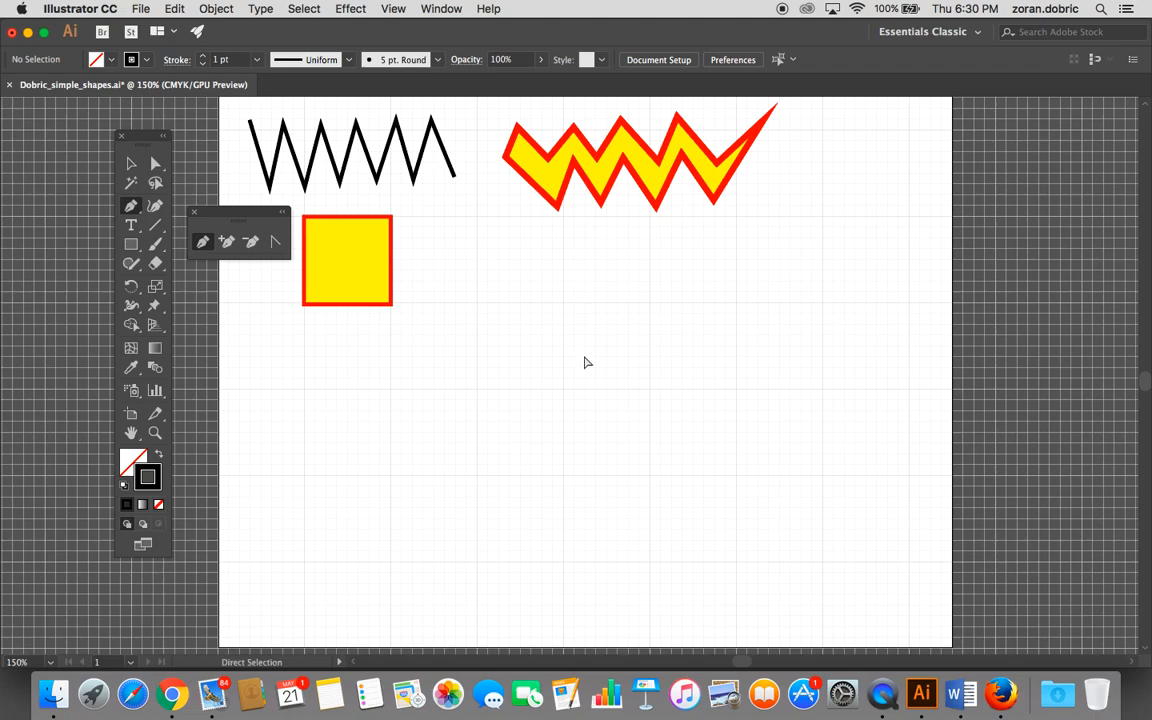
Step: Display the Artboards panel and place it beside the page so it does not cover the shapes
key("super+minus")
key("super+minus")
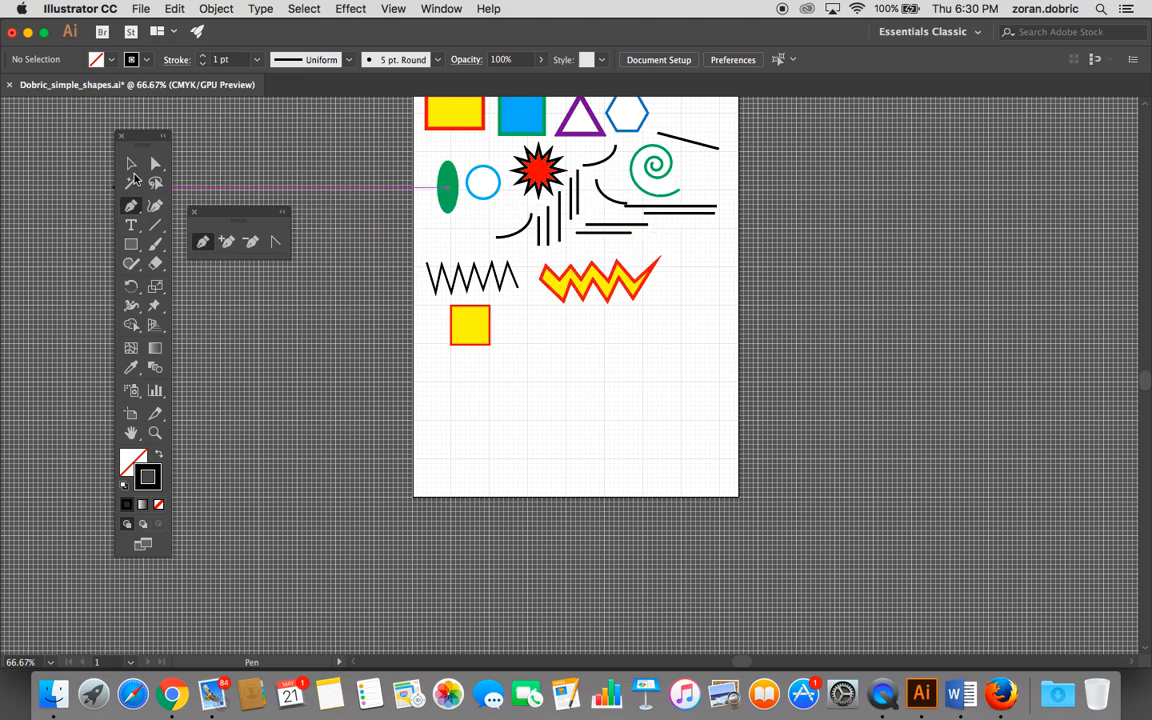
scroll(440, 200, "up", 5)
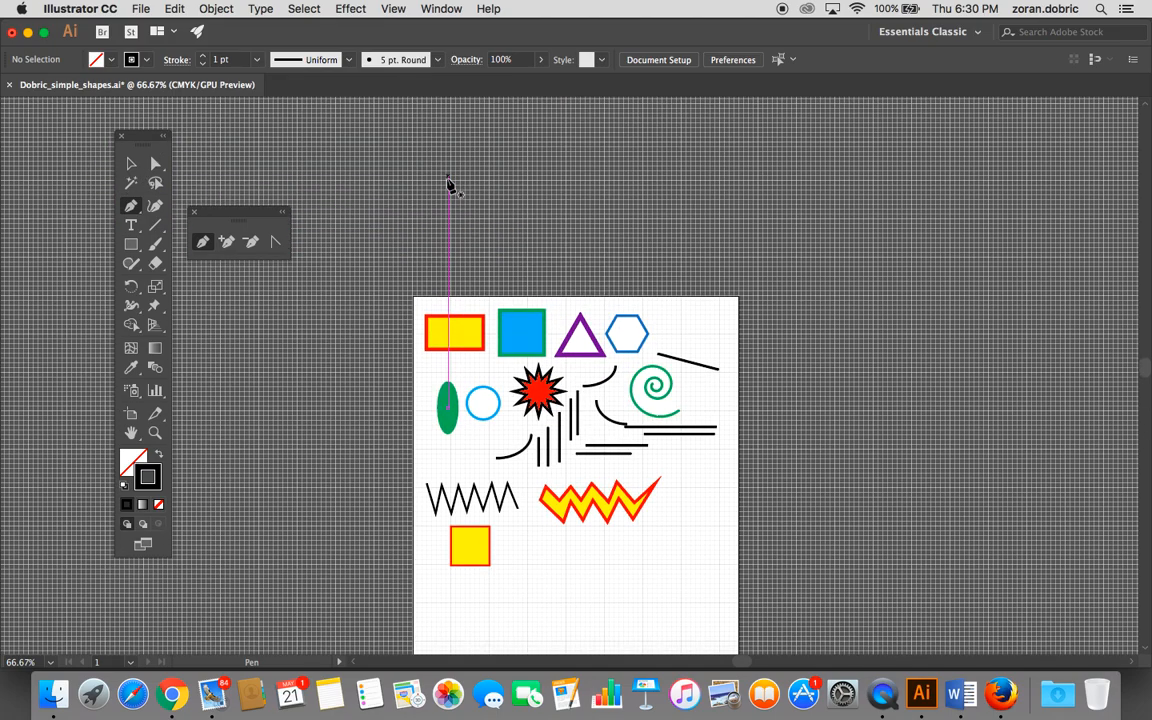
scroll(449, 187, "down", 3)
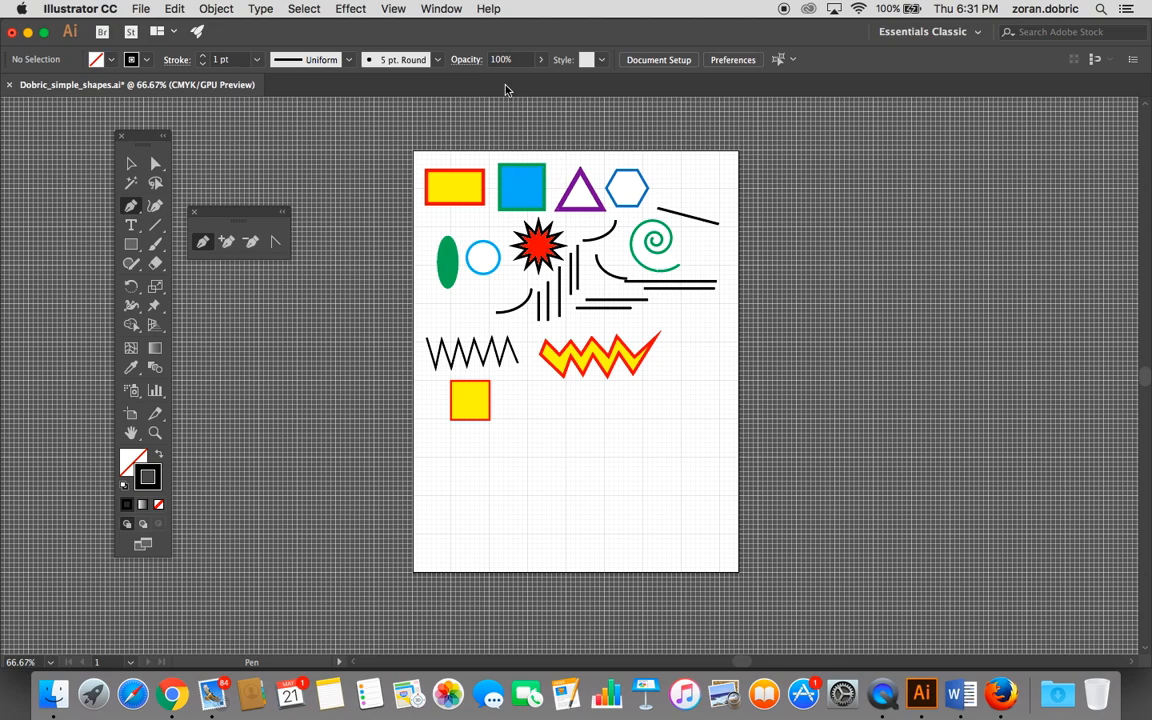
left_click(437, 10)
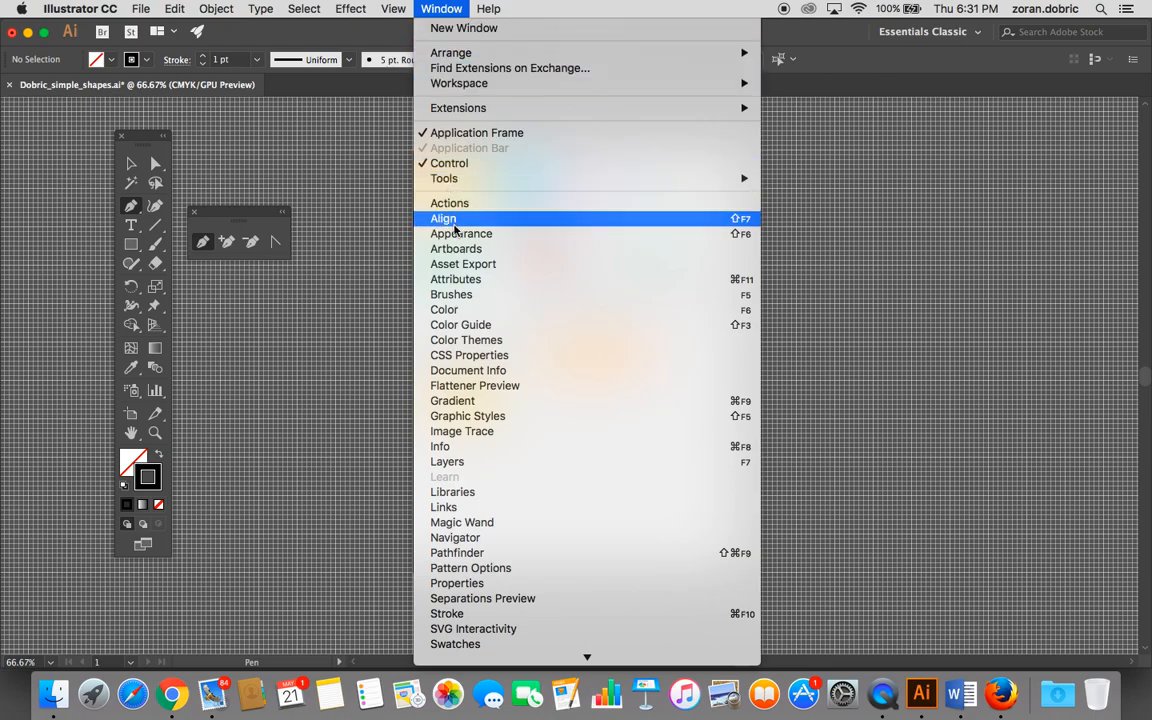
left_click(455, 250)
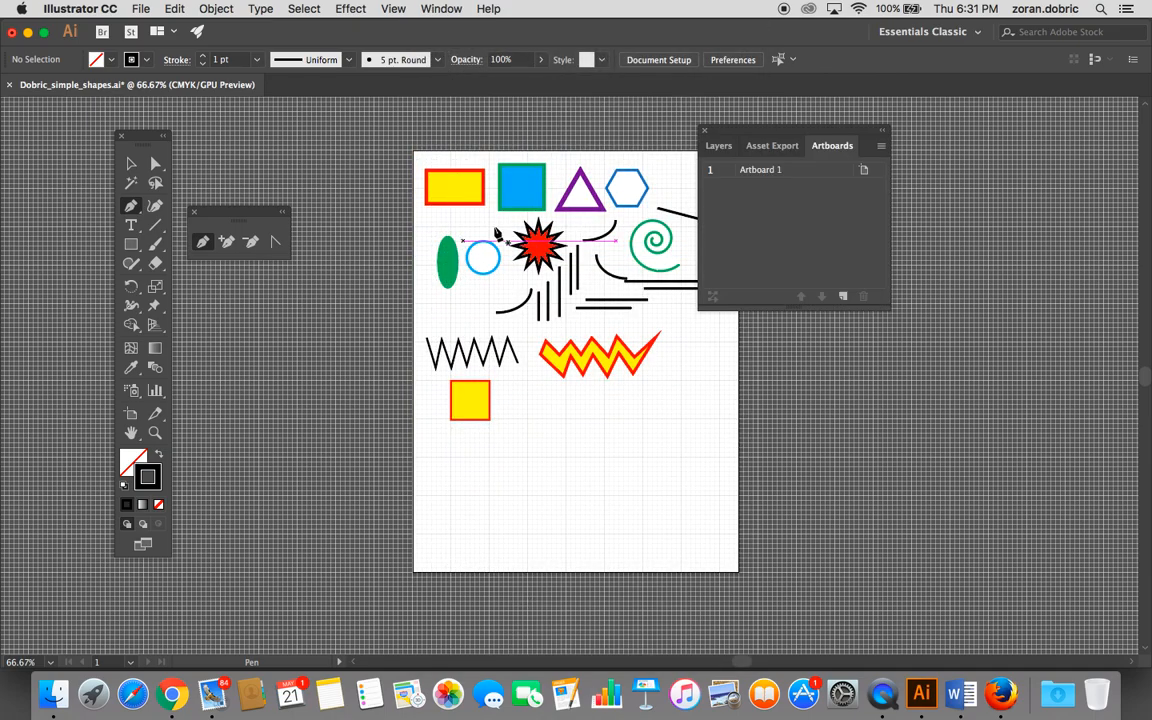
left_click_drag(739, 133, 799, 158)
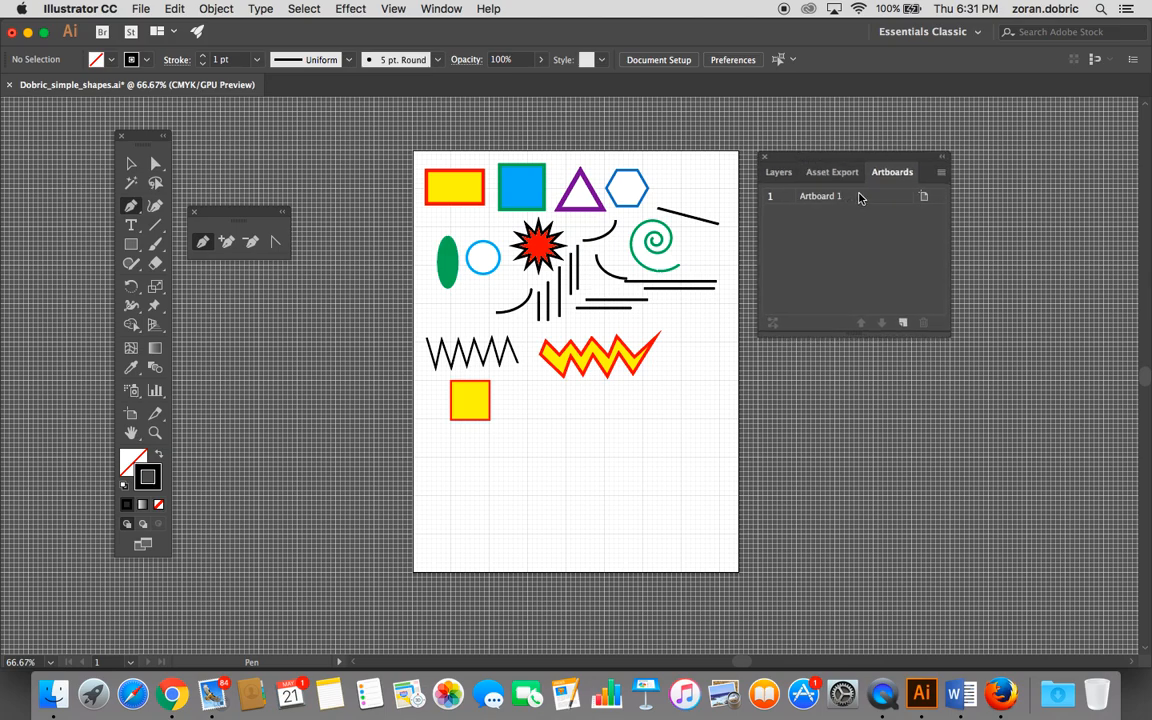
Step: Set Artboard 1 to the Letter preset with portrait orientation in its artboard options
left_click(925, 198)
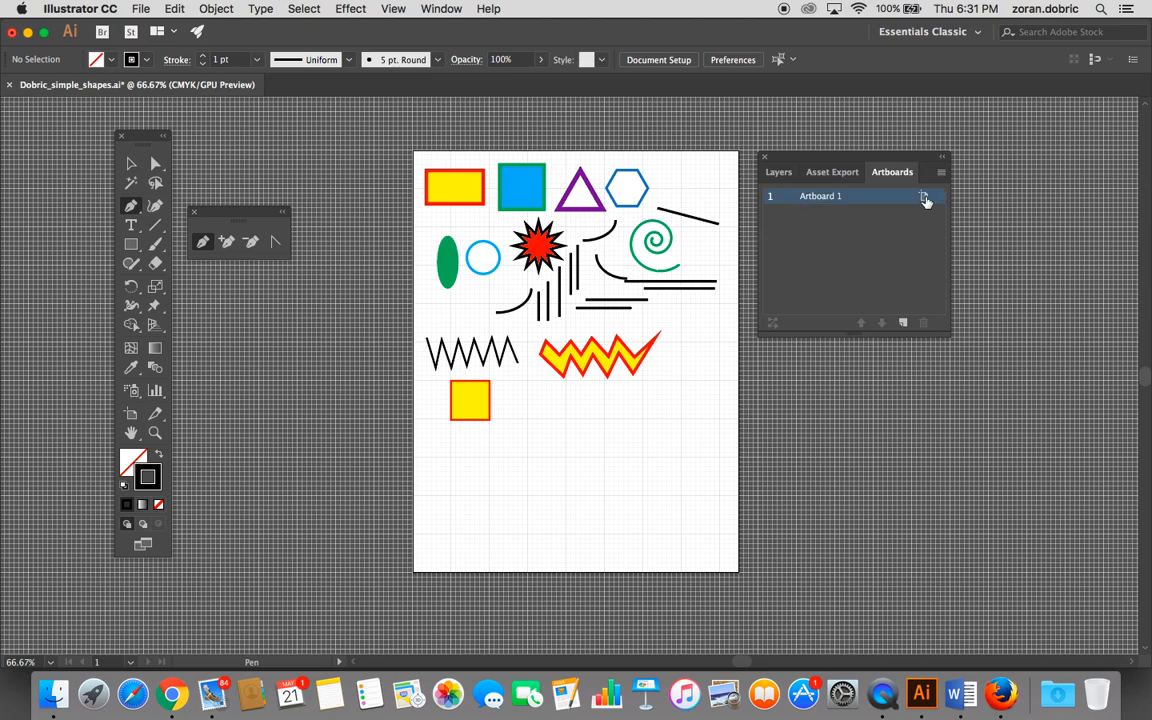
left_click(925, 198)
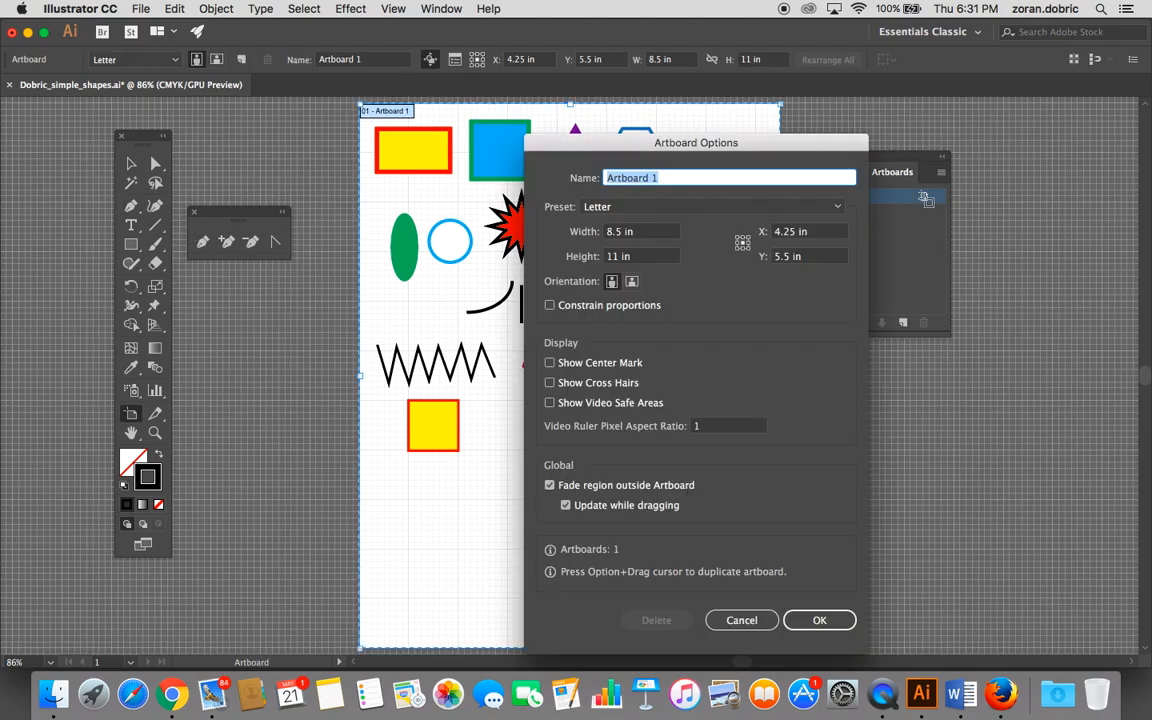
left_click_drag(760, 145, 815, 149)
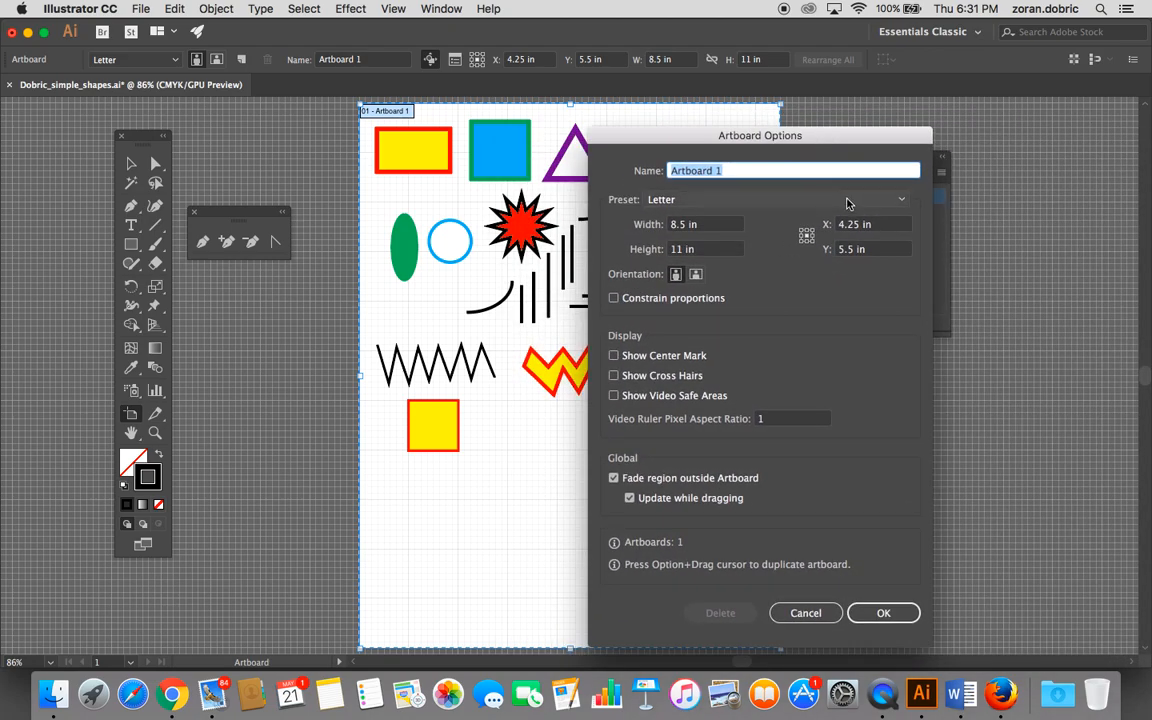
left_click(677, 278)
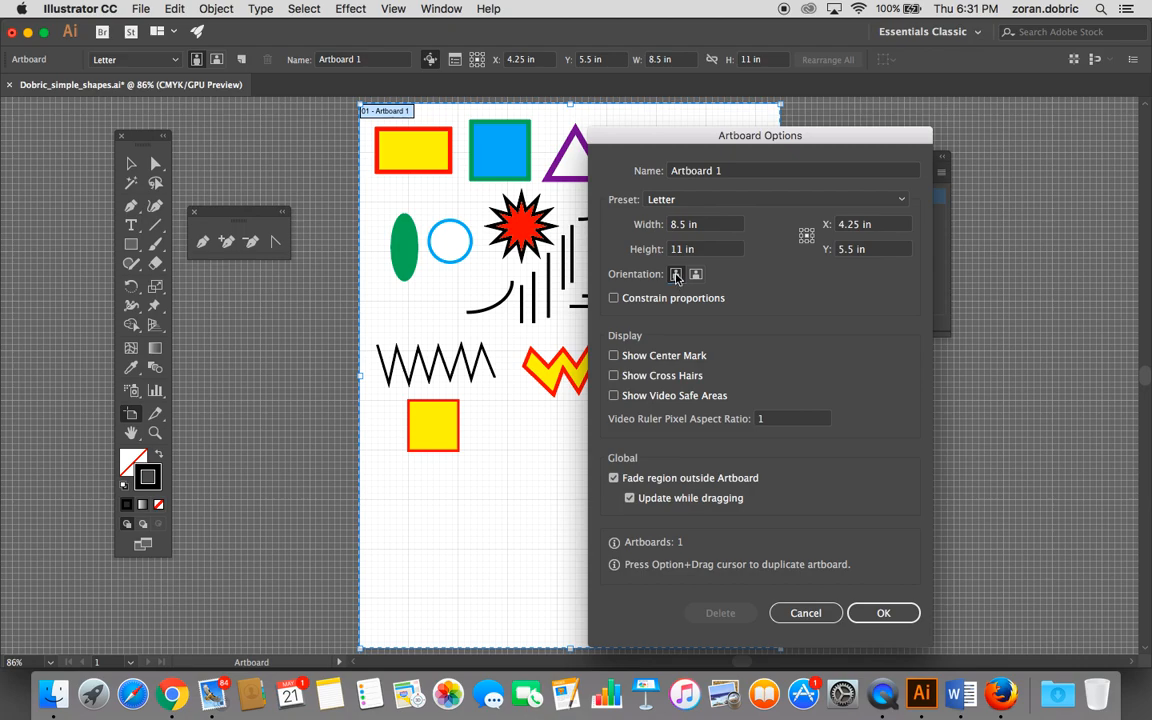
left_click(904, 205)
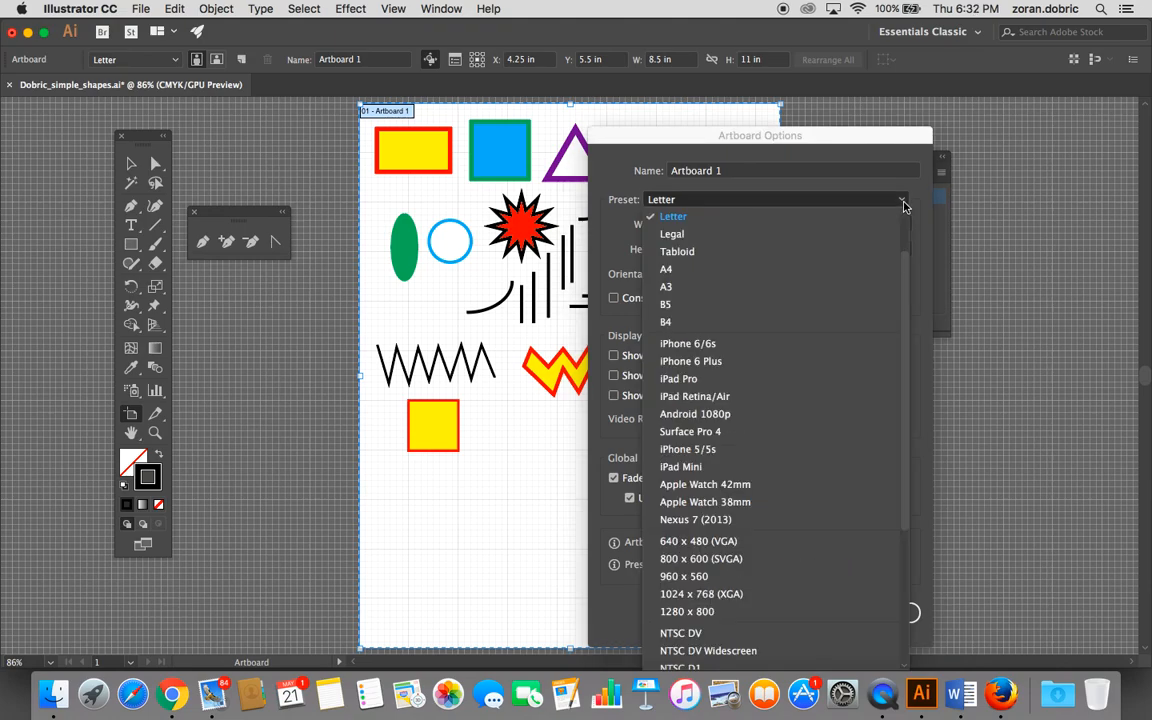
left_click(697, 221)
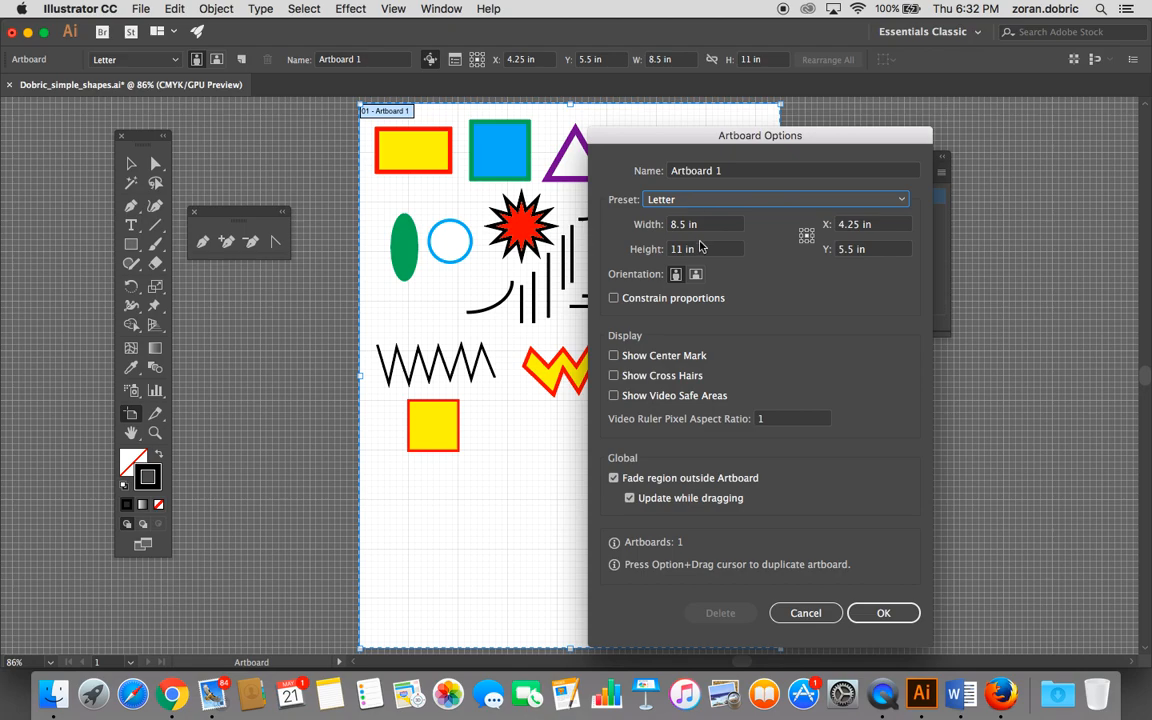
left_click(882, 614)
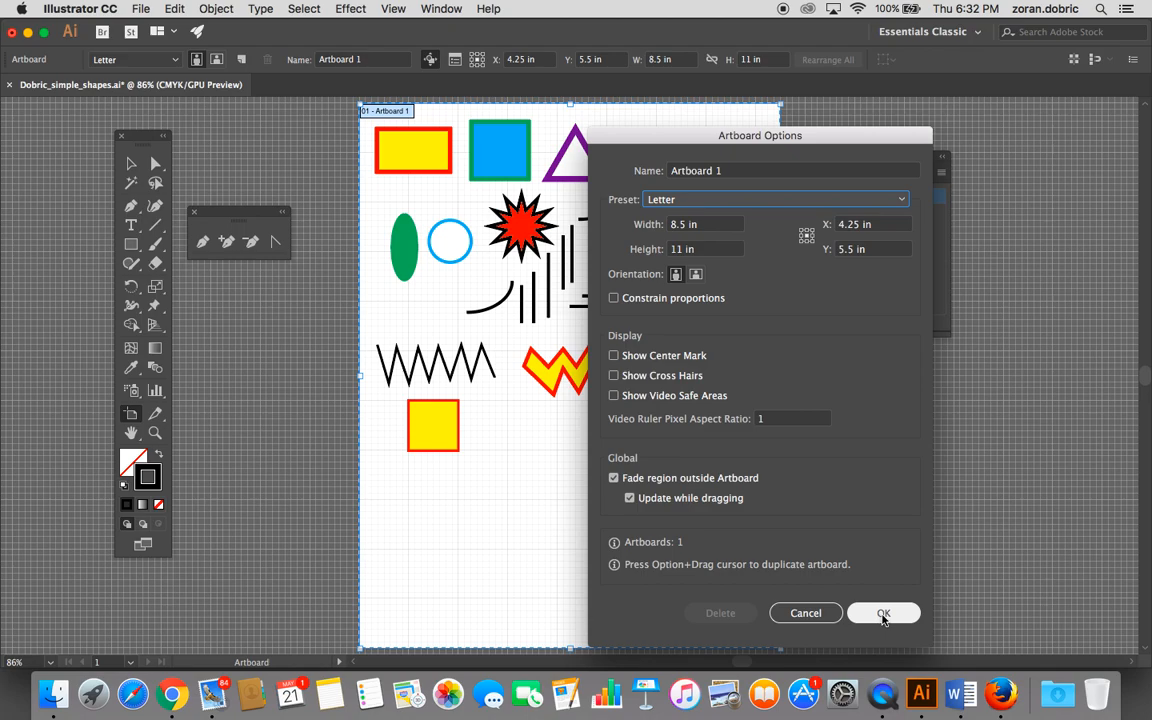
left_click(882, 617)
Step: Move the Artboards panel farther from the page and add a second blank artboard next to Artboard 1
left_click_drag(823, 160, 867, 157)
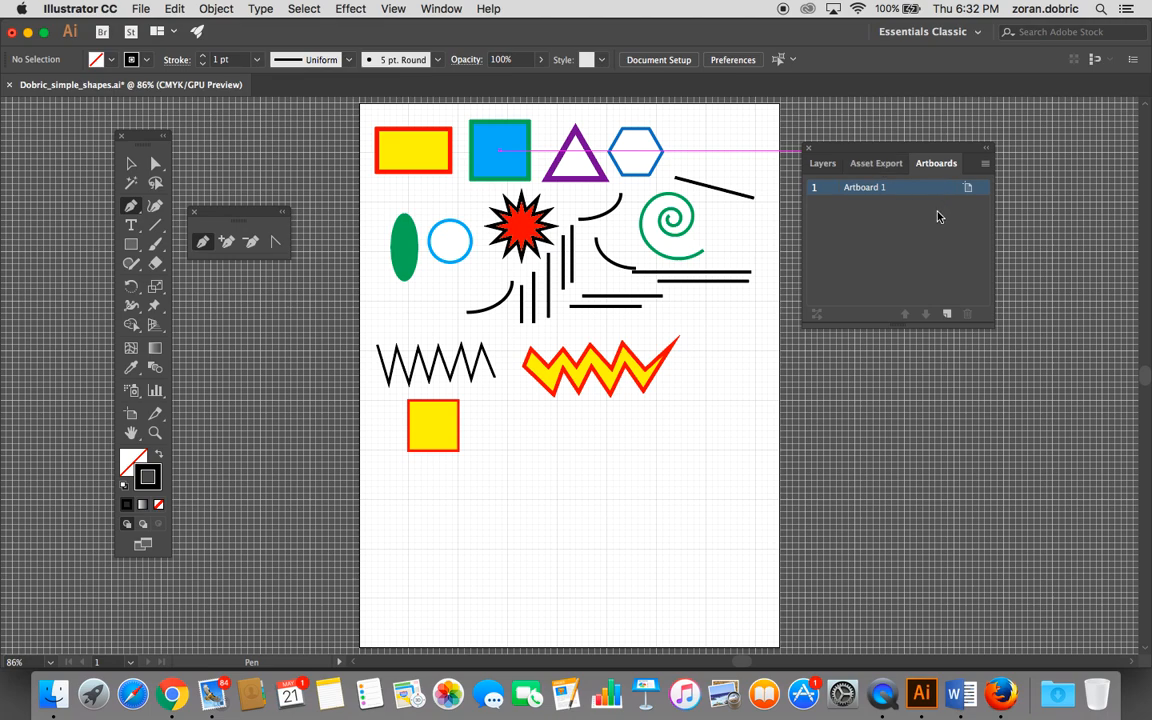
left_click(948, 315)
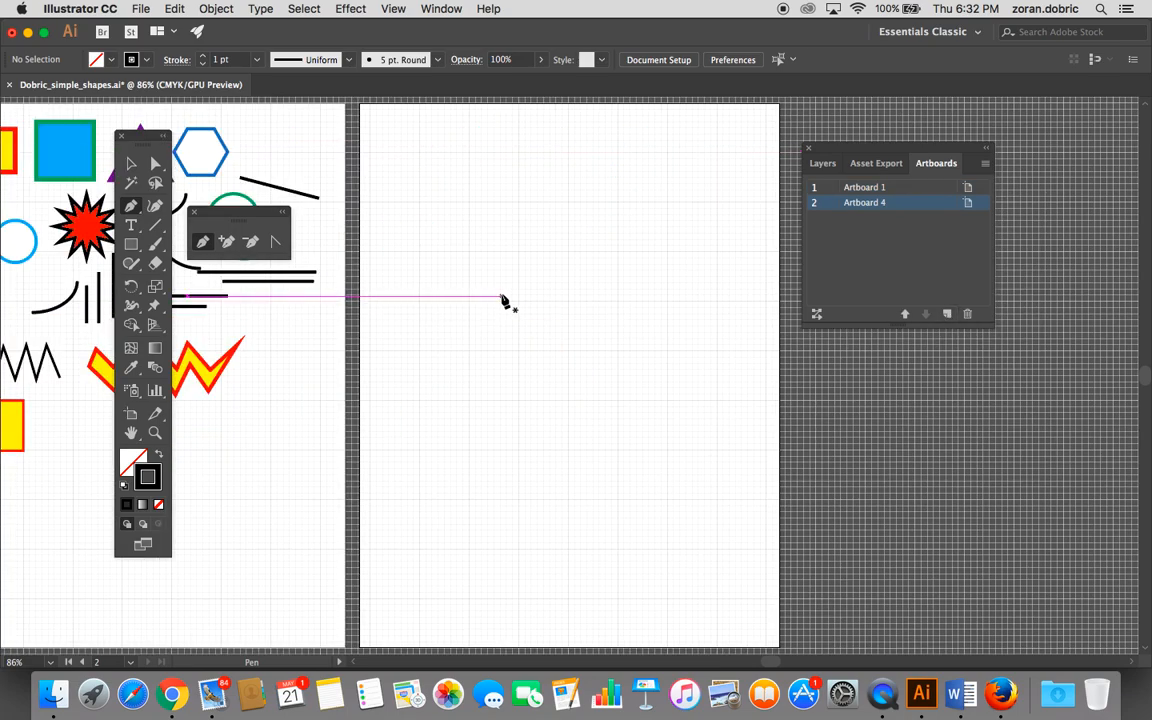
key("super+minus")
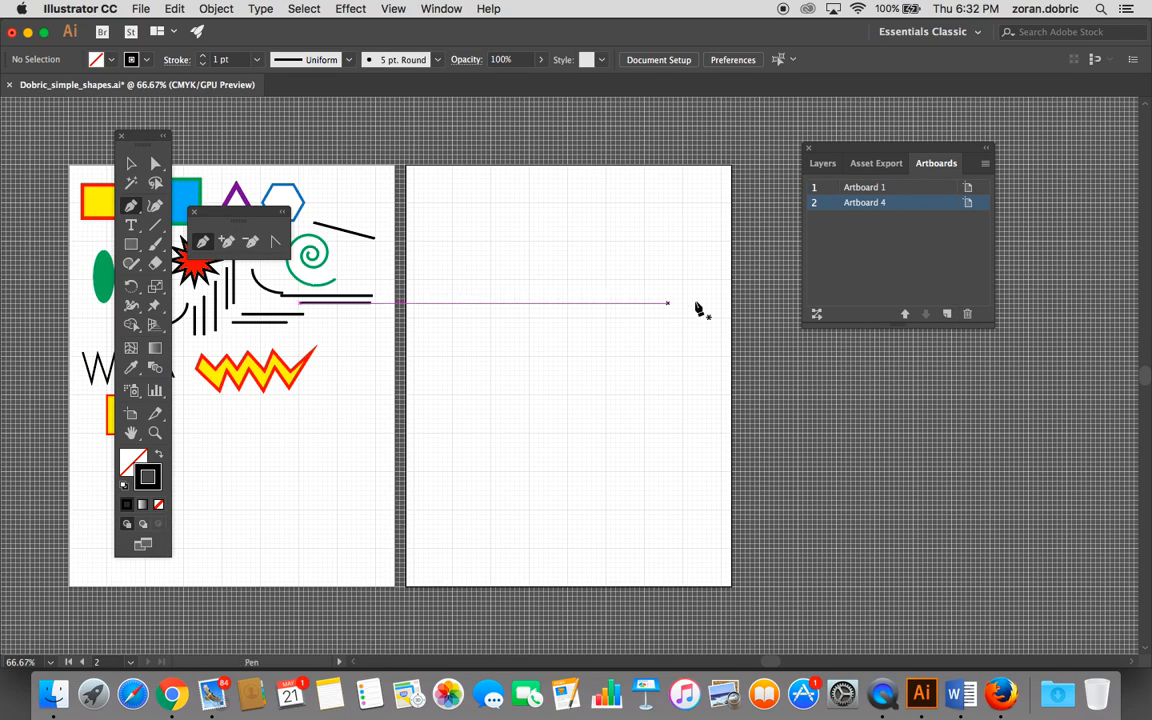
Step: Add a third artboard beside the second one and undo that addition
left_click(948, 315)
key("super+minus")
key("super+minus")
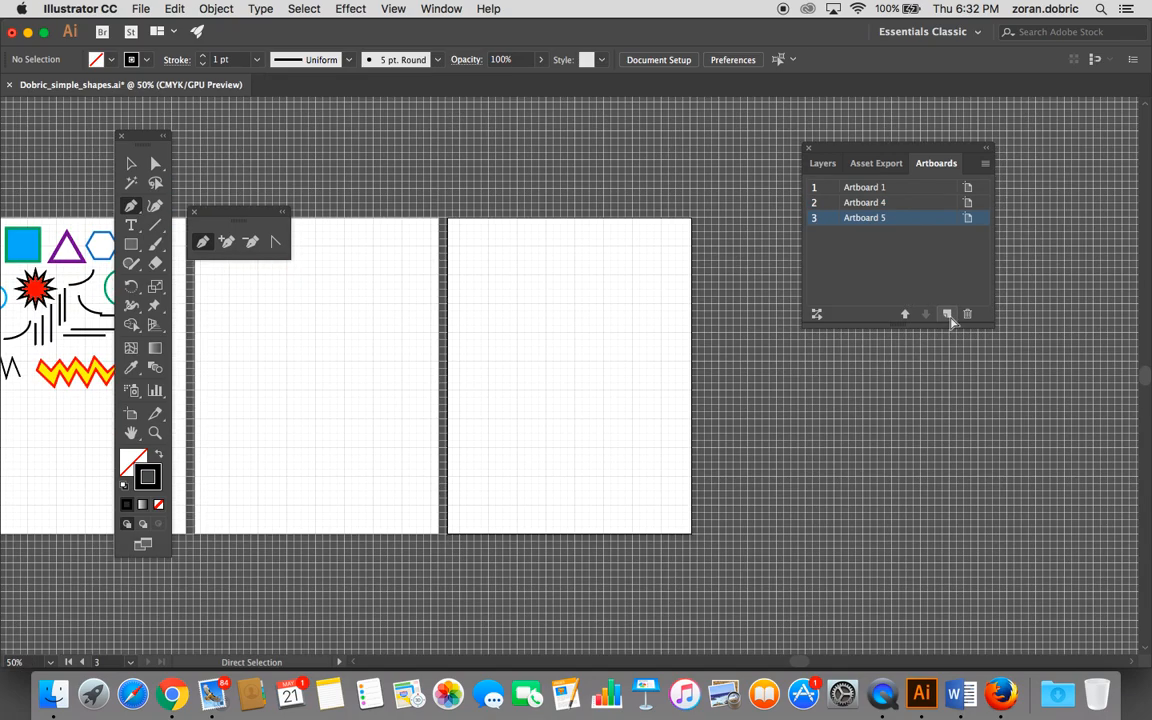
key("super+z")
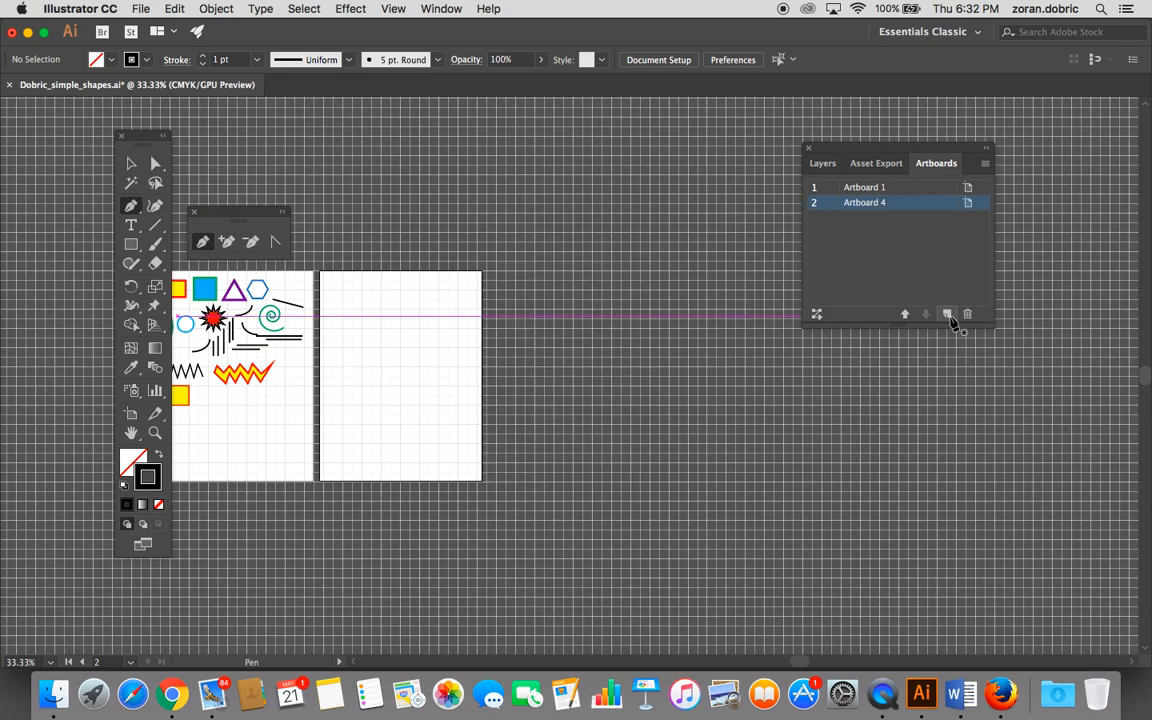
Step: Enlarge the blank second artboard to 150% and move the Artboards and Pen tool panels clear of the drawing area
key("z")
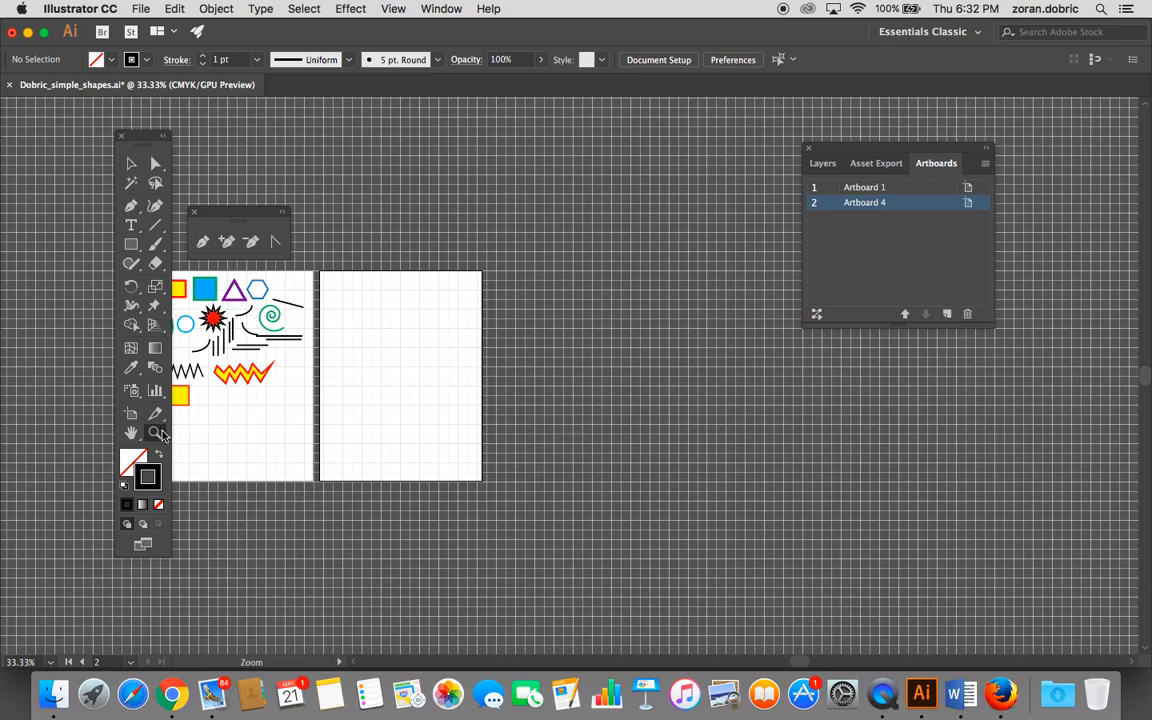
left_click(365, 393)
left_click(505, 361)
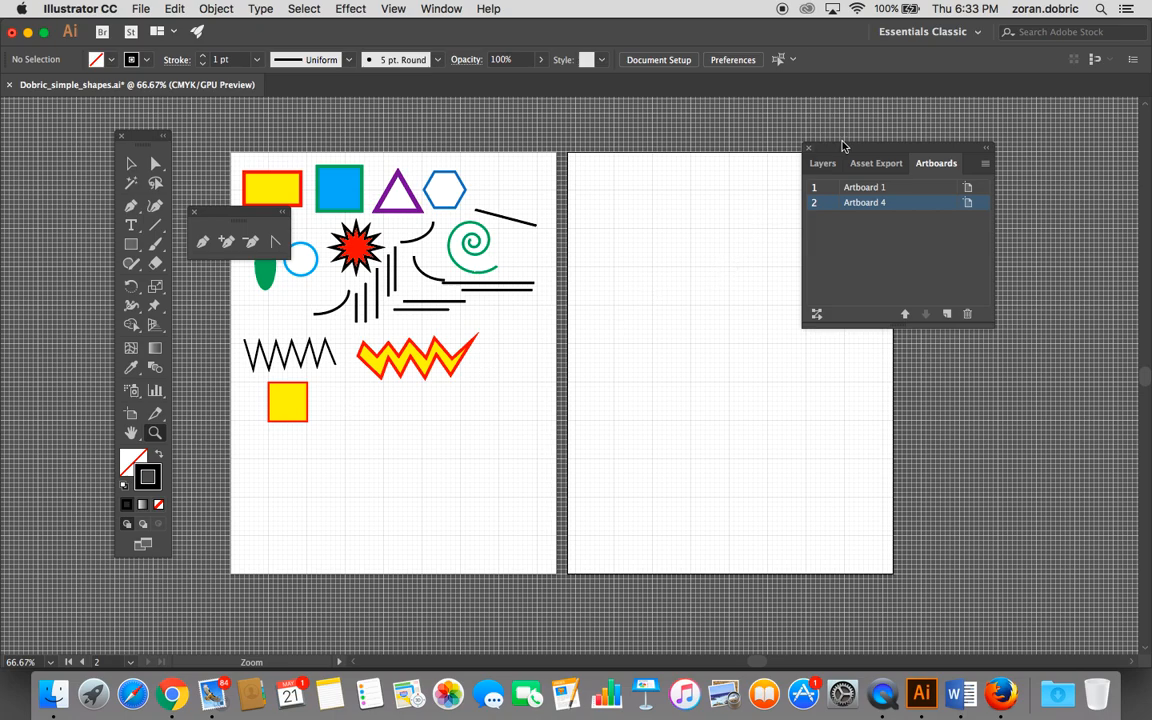
left_click_drag(838, 148, 942, 142)
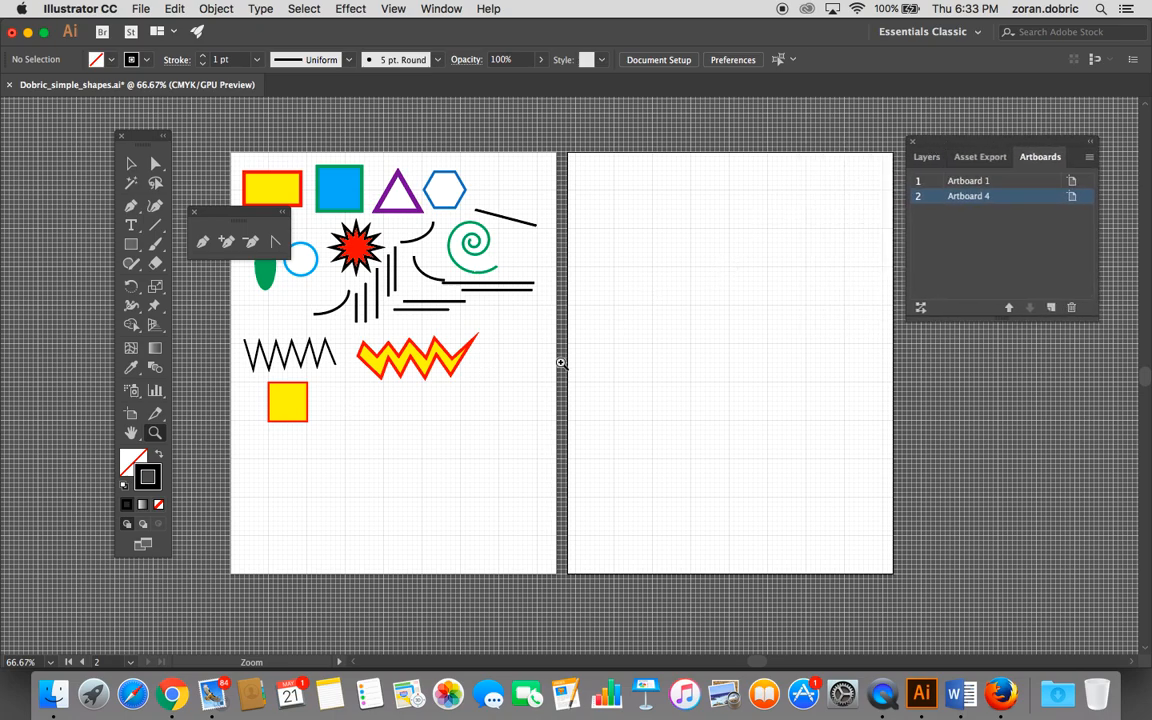
left_click(725, 243)
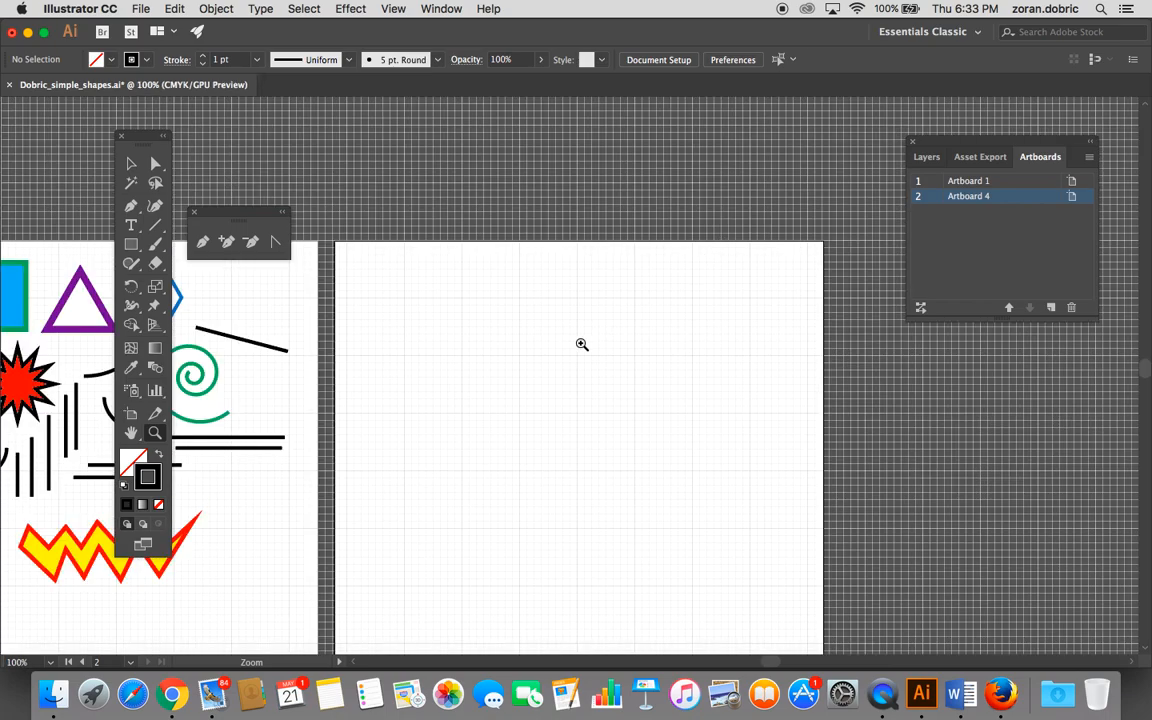
left_click(584, 370)
left_click_drag(231, 217, 243, 158)
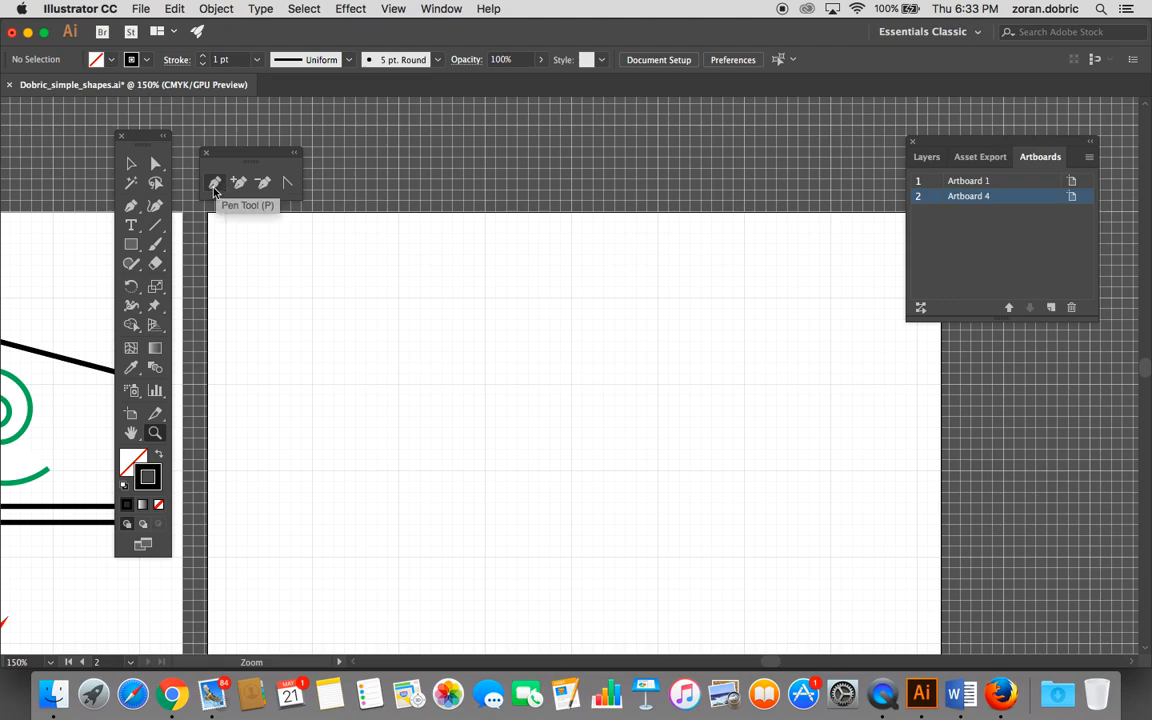
Step: Draw an open zigzag of straight segments with nine anchor points across the second artboard's upper left area and end the path
left_click(214, 186)
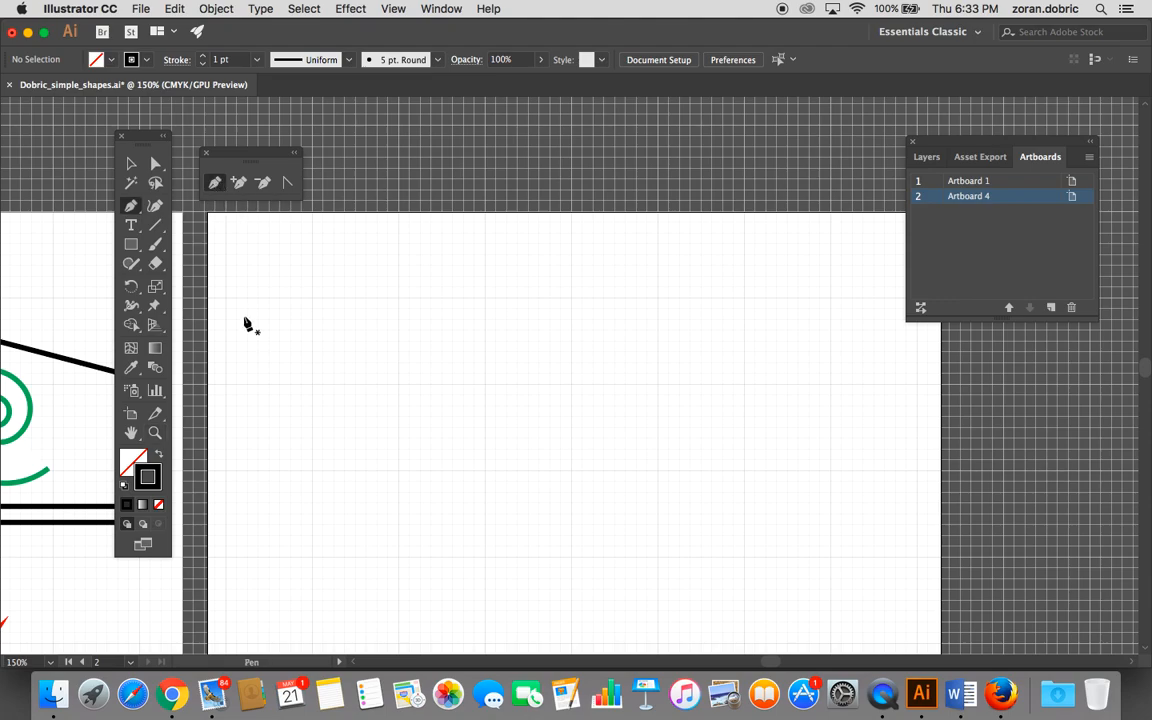
left_click(243, 297)
left_click(276, 388)
left_click(336, 310)
left_click(365, 383)
left_click(403, 297)
left_click(437, 407)
left_click(480, 278)
left_click(516, 355)
left_click(535, 283)
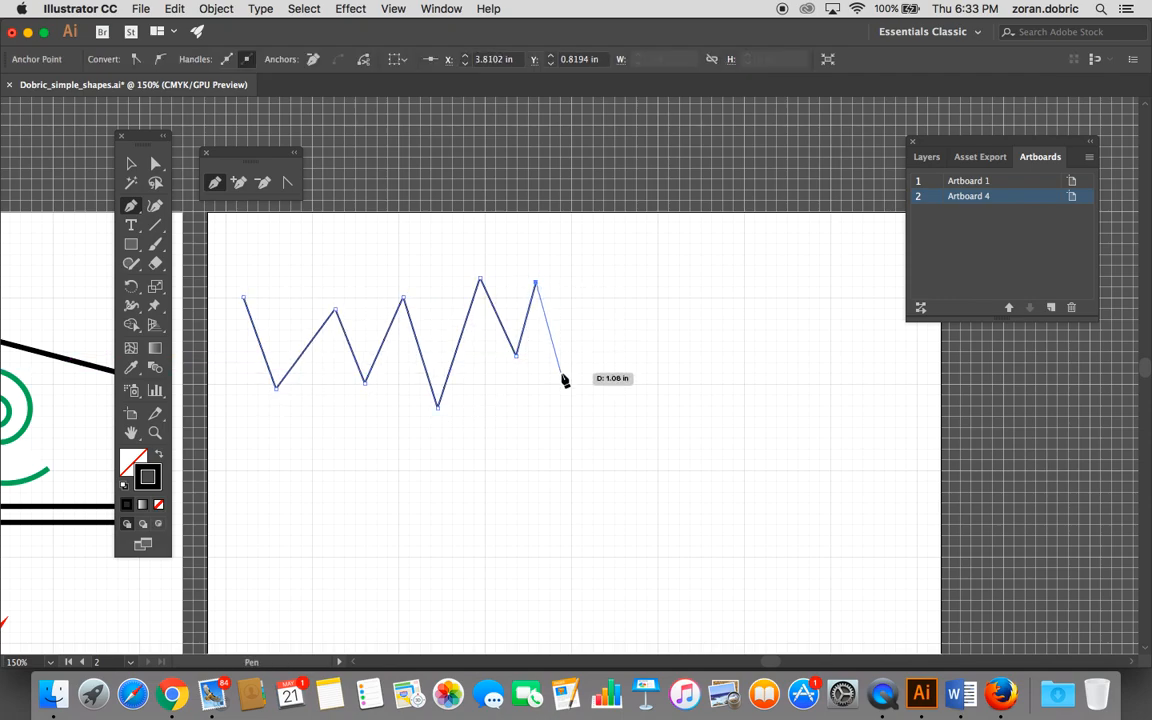
key("super")
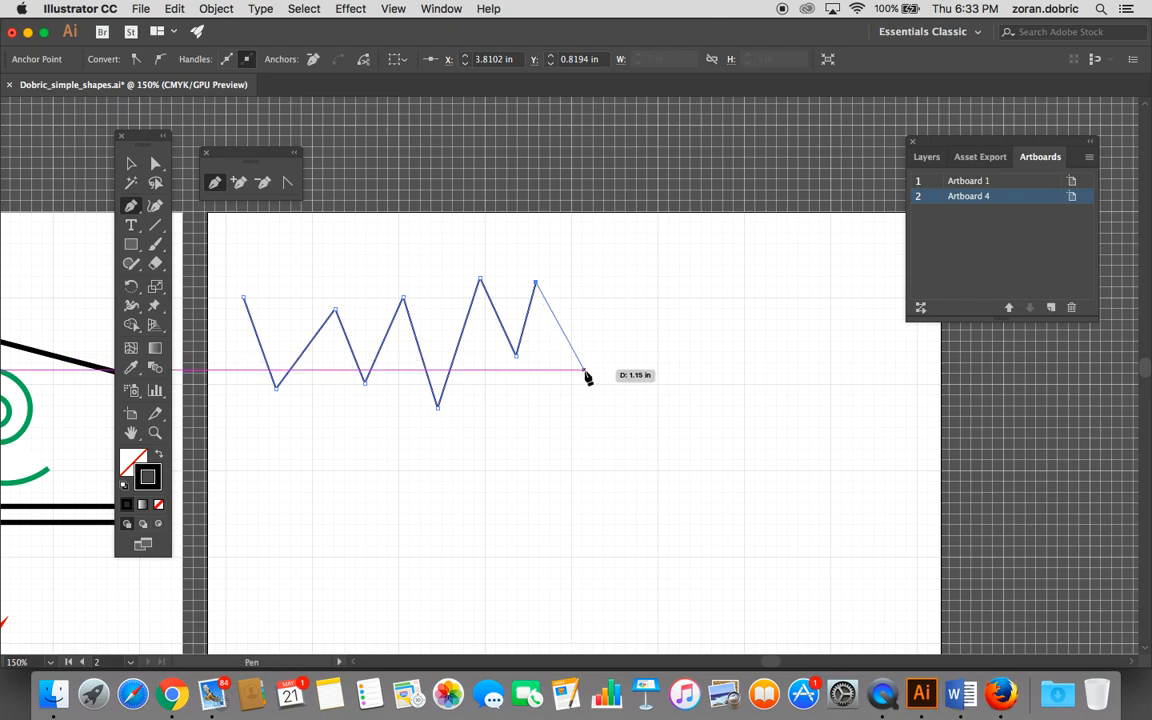
key("super")
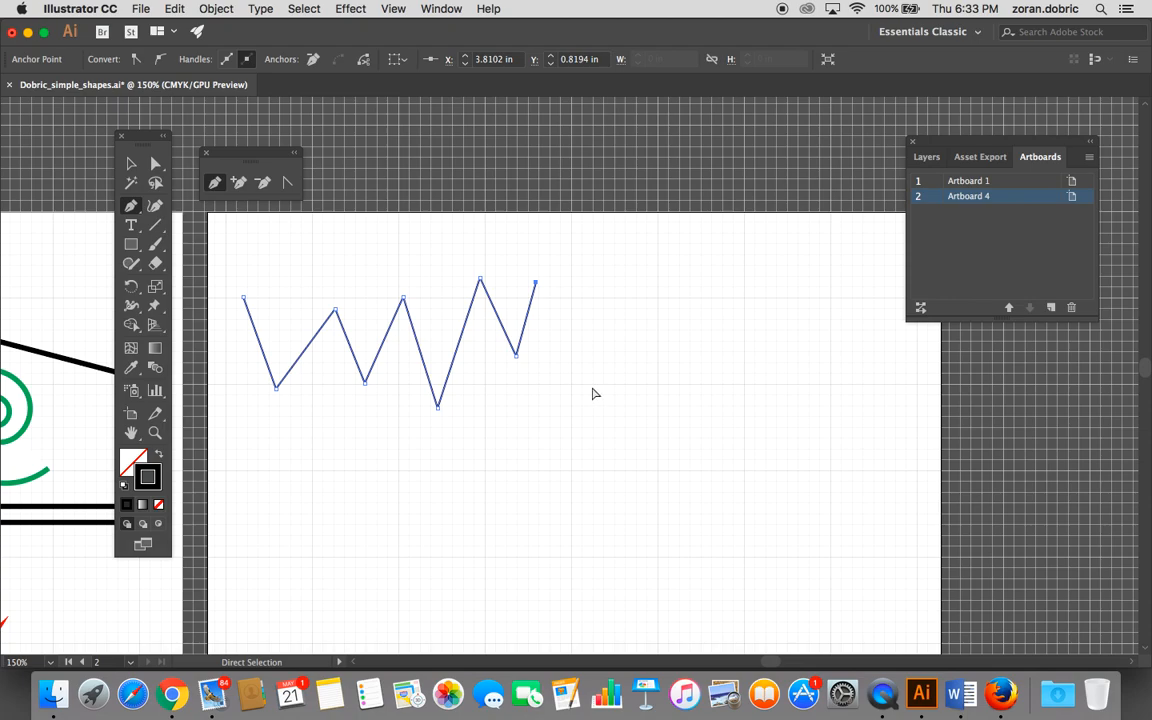
left_click(592, 393, "super")
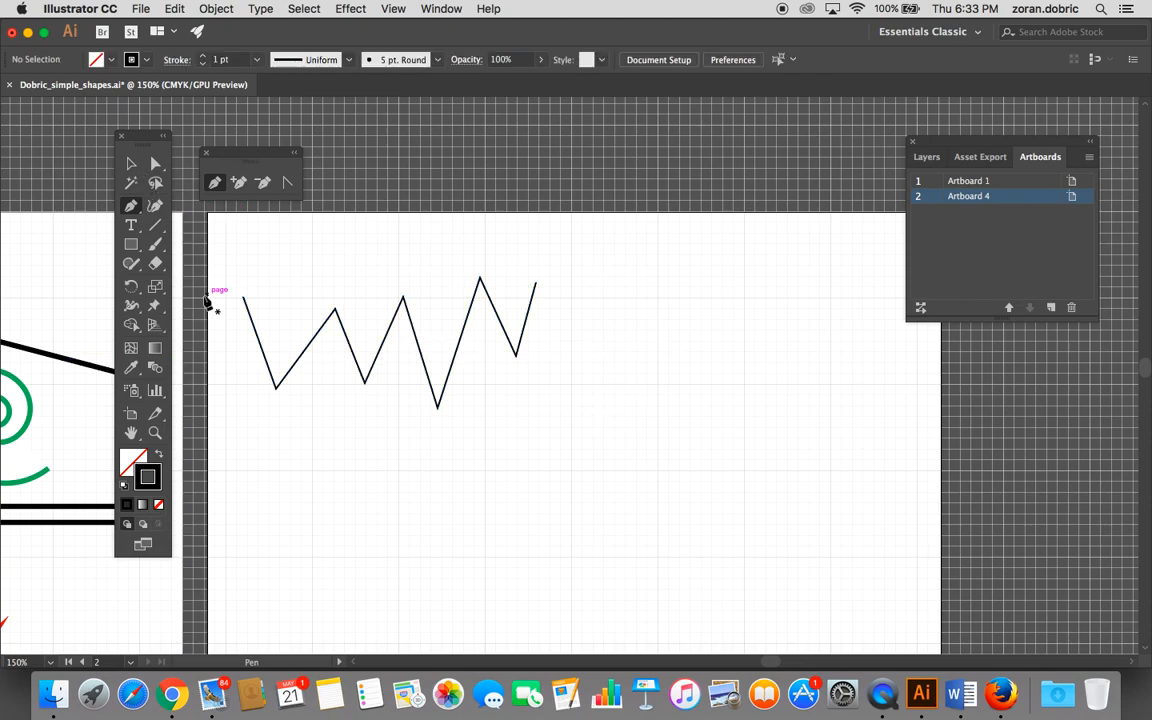
Step: Draw a second, separate open zigzag with eight anchor points to the right of the first one and end the path
left_click(617, 343)
left_click(644, 415)
left_click(670, 332)
left_click(706, 407)
left_click(725, 317)
left_click(770, 402)
left_click(790, 318)
left_click(817, 395)
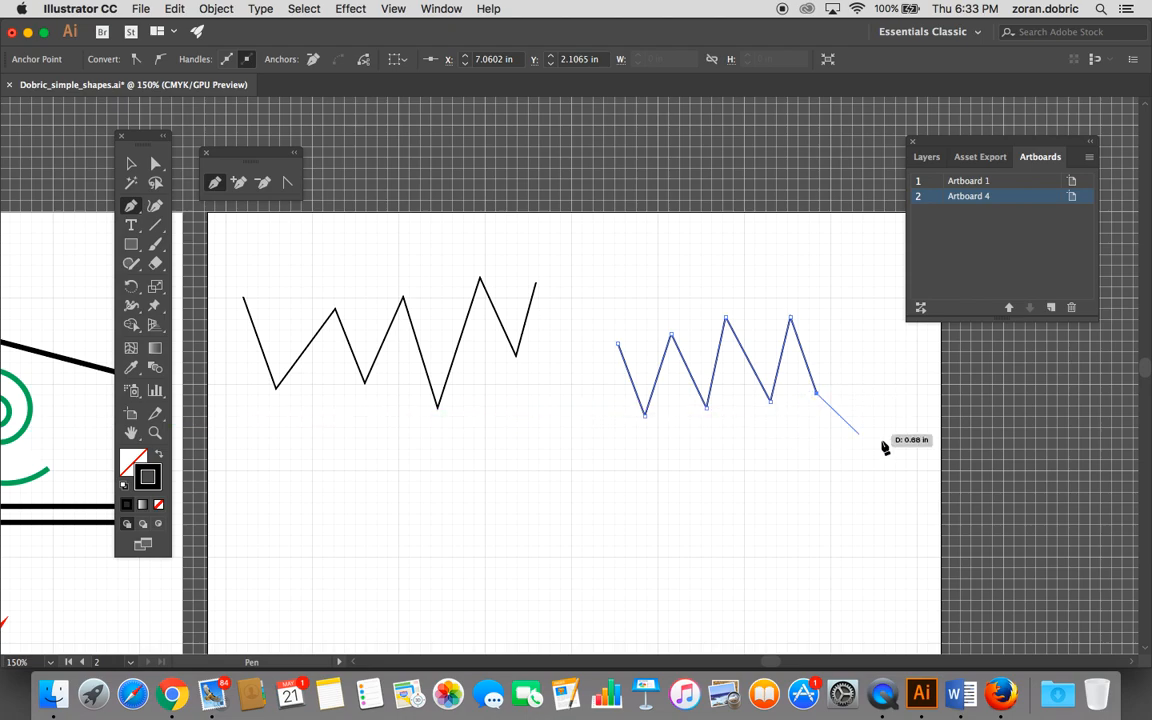
left_click(838, 414, "super")
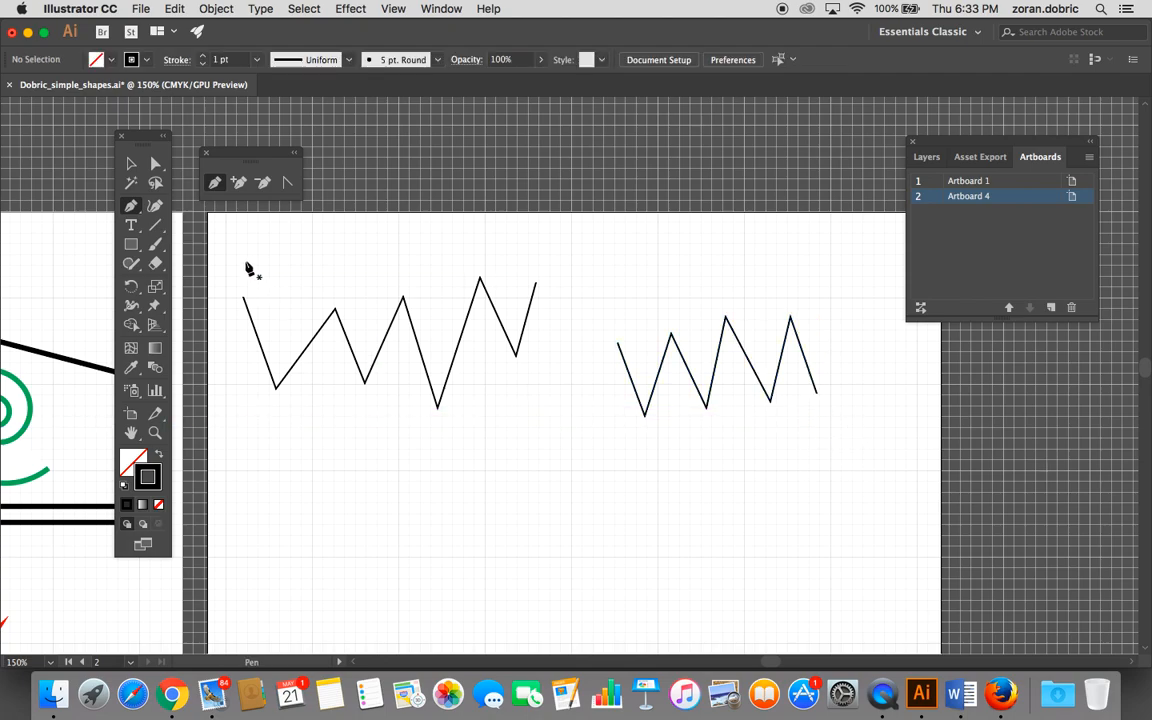
Step: Delete both zigzag paths from the second artboard
left_click(131, 163)
left_click(248, 314)
left_click(248, 315)
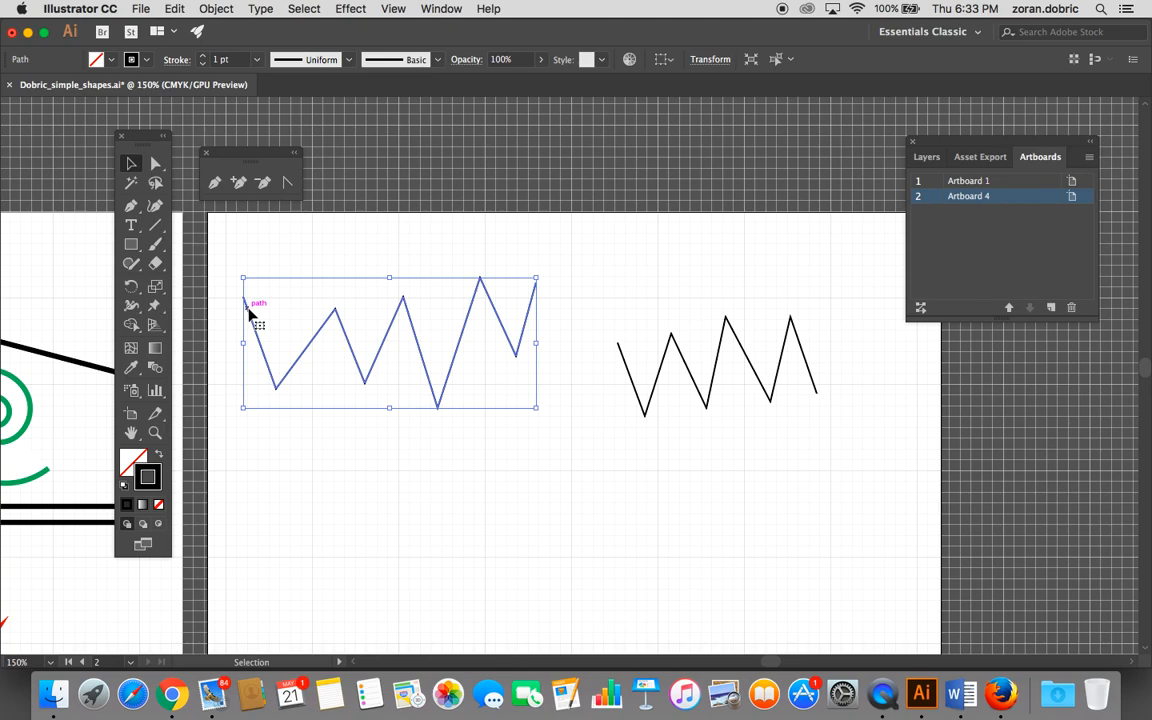
key("Delete")
left_click(633, 375)
key("Delete")
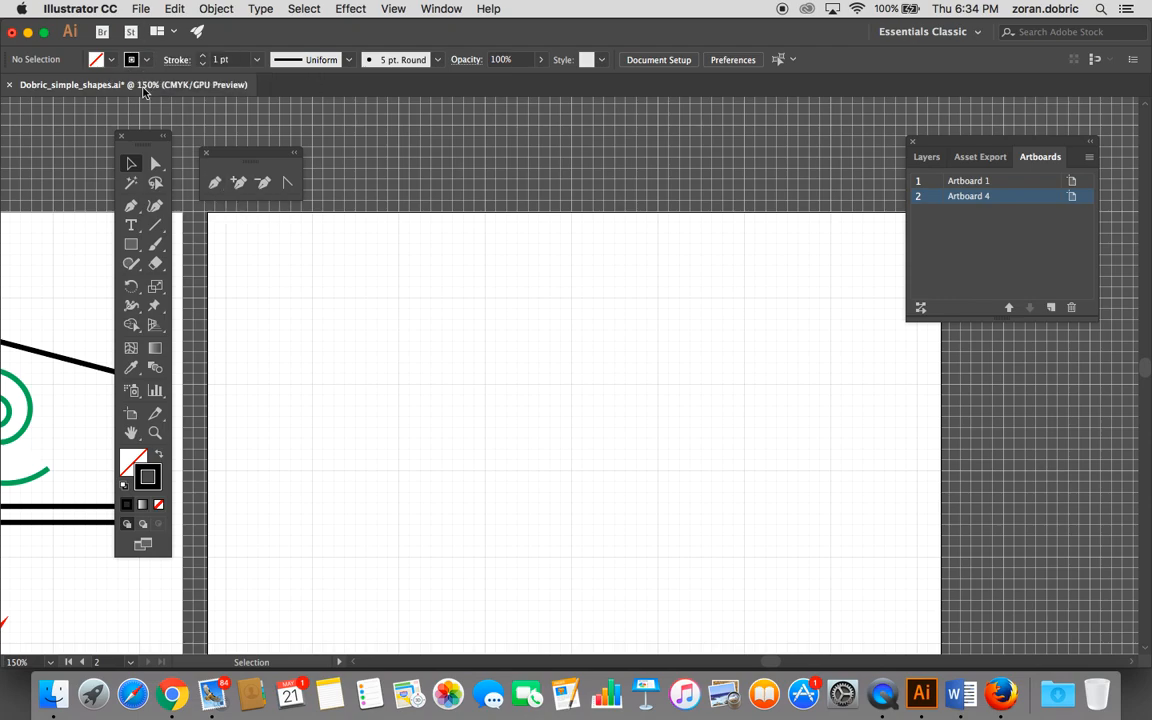
Step: Draw a downward-bulging arc about 1 in wide with the Pen tool near the artboard's upper left, using vertical handles on grid intersections
left_click(215, 184)
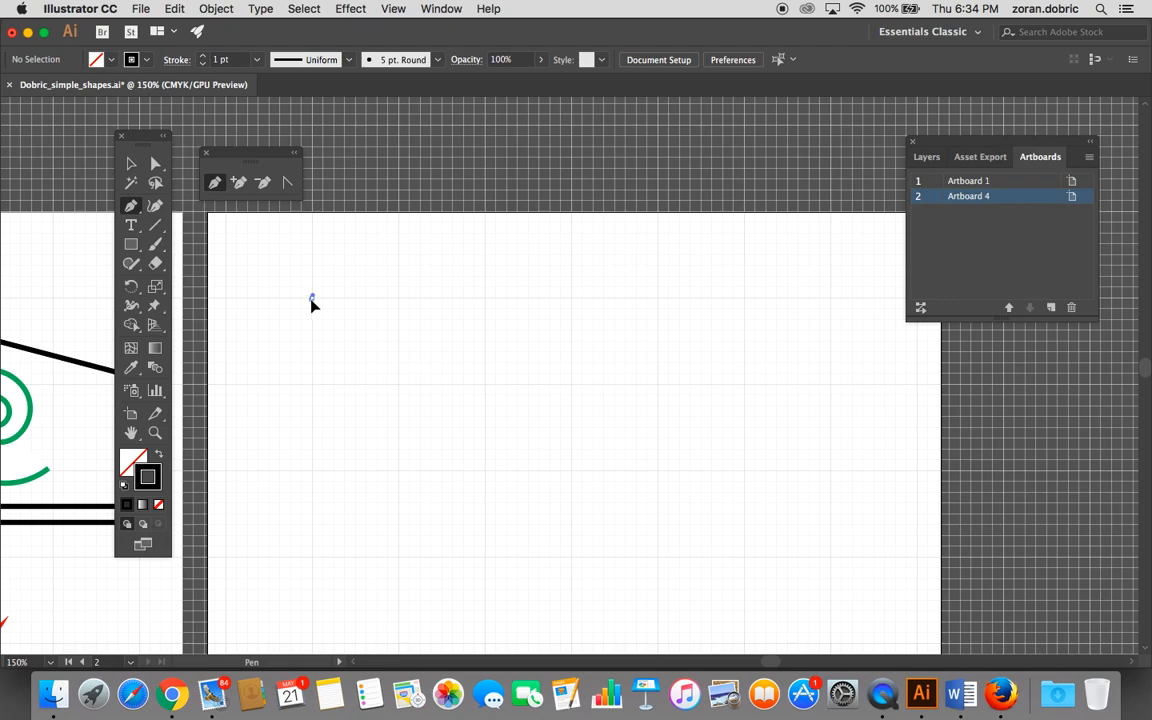
left_click_drag(310, 303, 313, 332)
left_click_drag(312, 336, 313, 353)
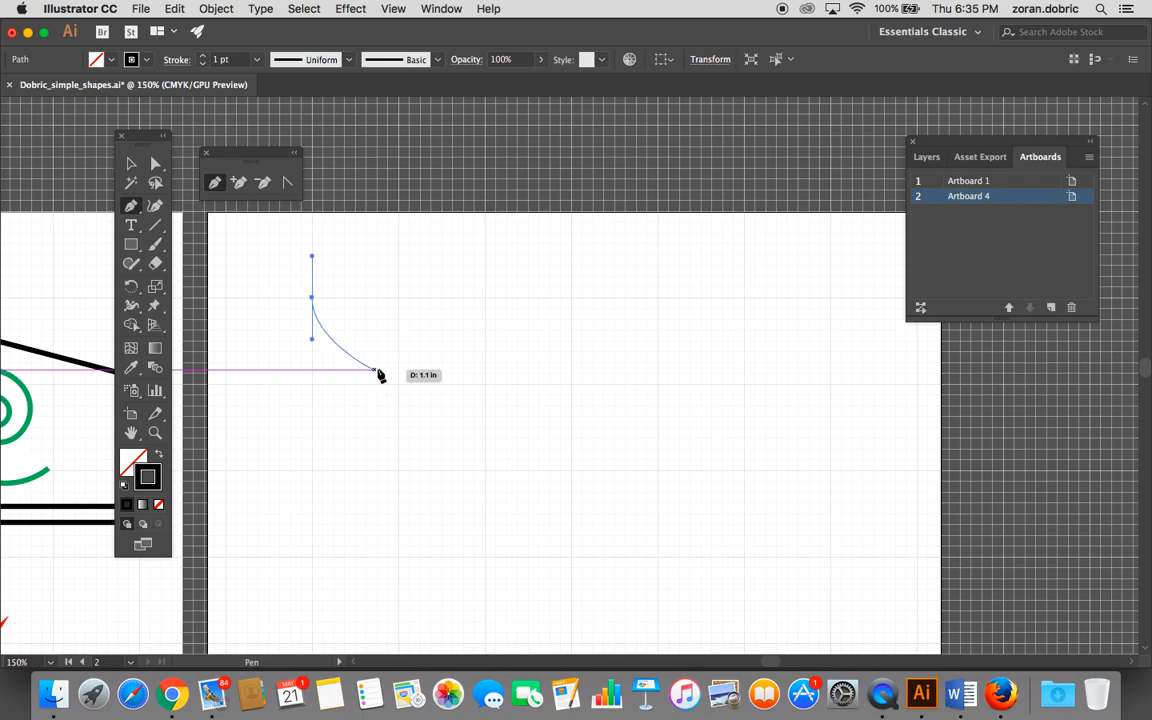
left_click(397, 299)
left_click_drag(397, 299, 398, 257)
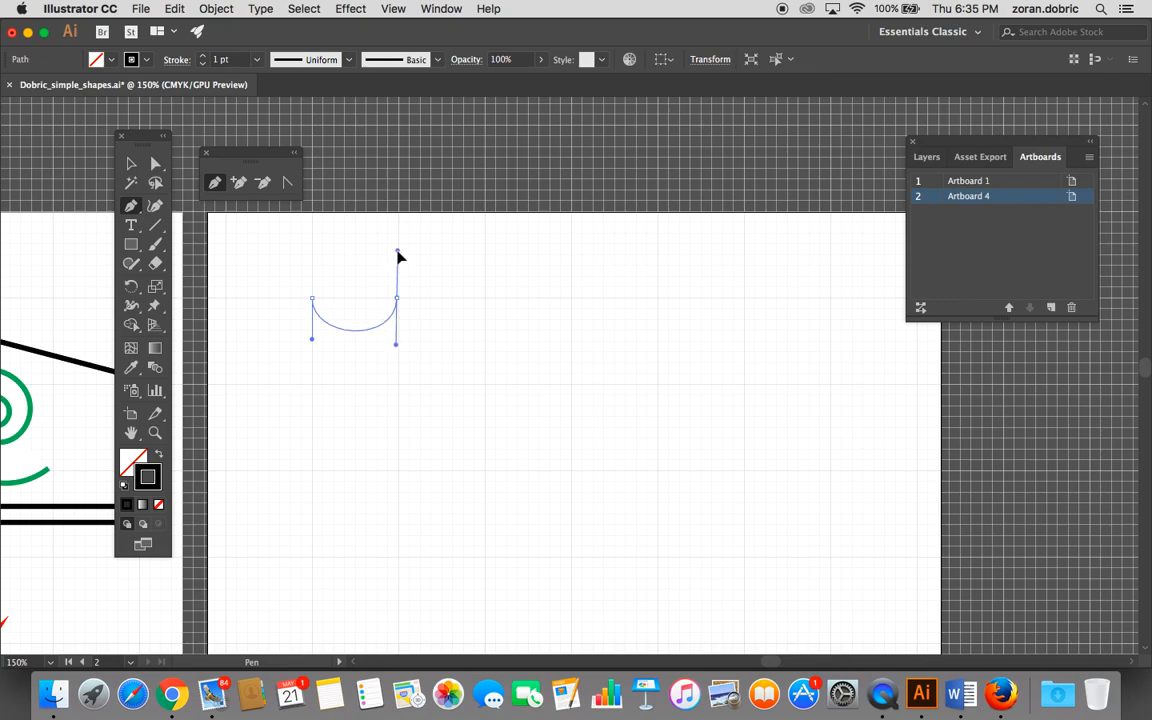
left_click_drag(398, 257, 397, 242)
mouse_move(397, 242)
left_mouse_down()
mouse_move(401, 231)
mouse_move(399, 249)
left_mouse_up()
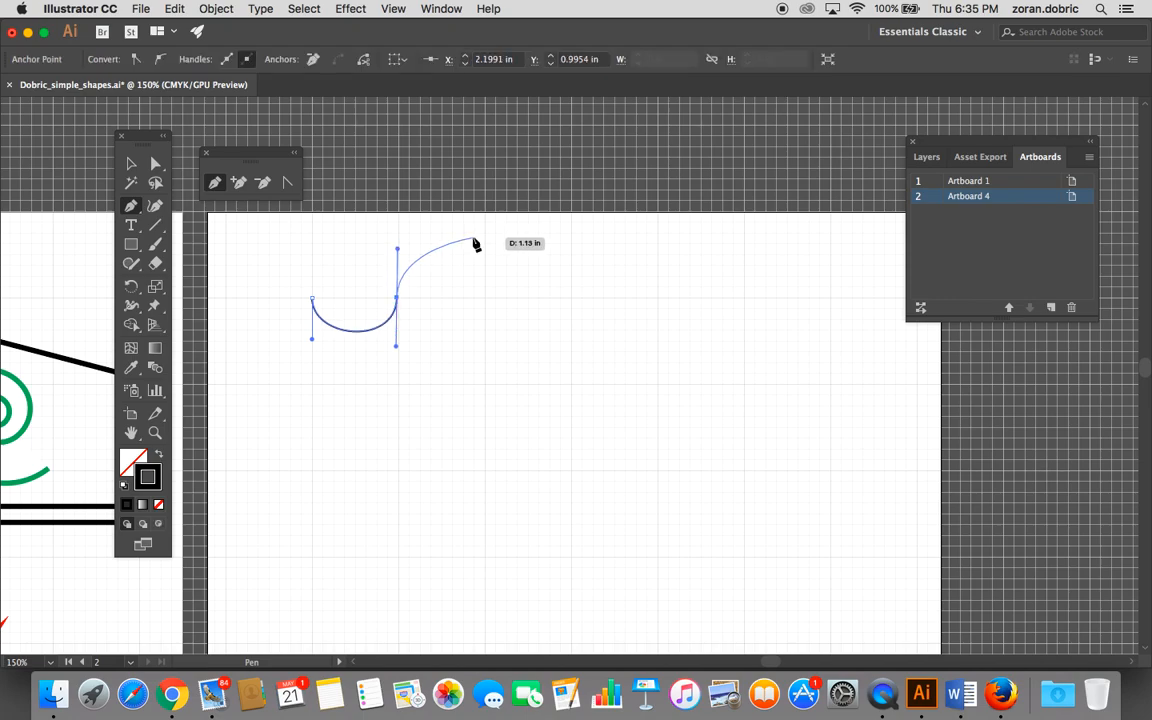
Step: Continue the path with an upward arc and a downward arc, each about 1 in wide with vertical handles
left_click(484, 297)
left_click_drag(487, 306, 483, 357)
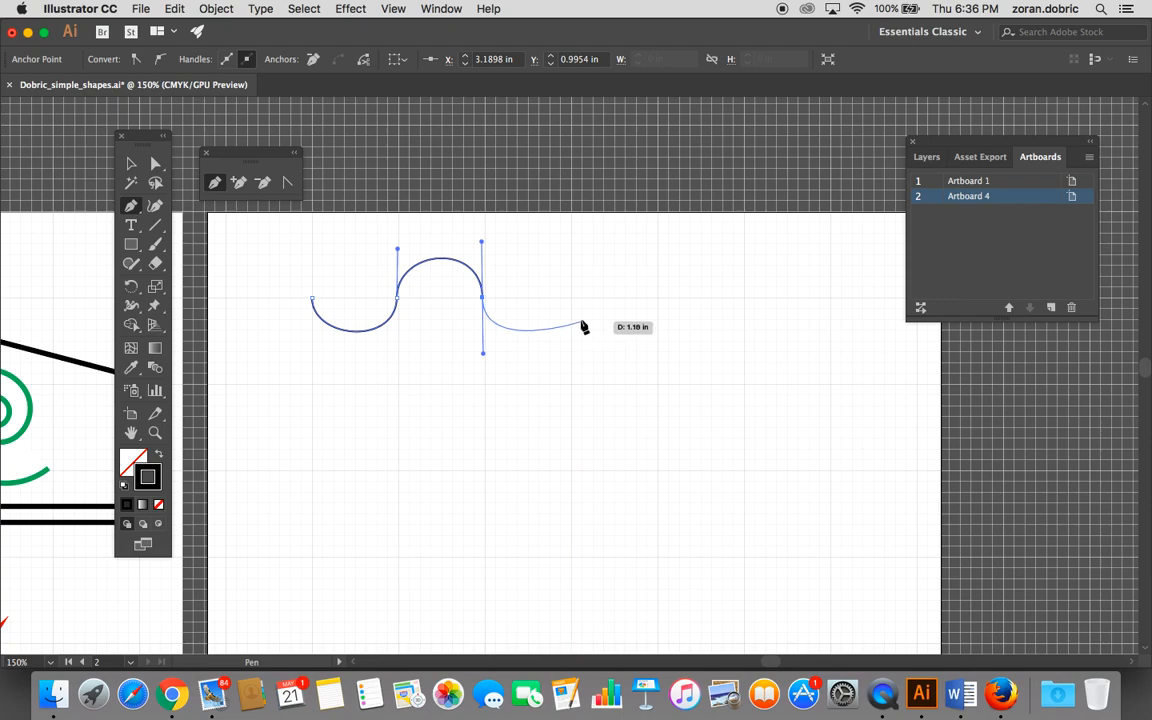
left_click_drag(572, 305, 574, 248)
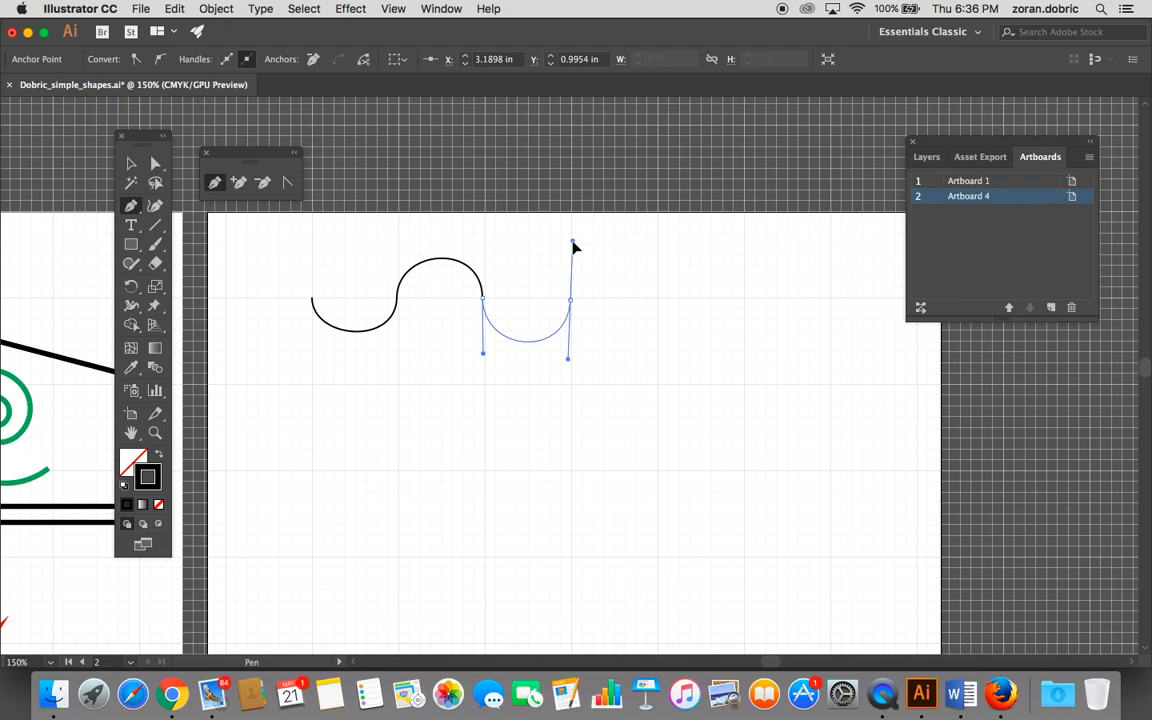
left_click_drag(573, 248, 575, 178)
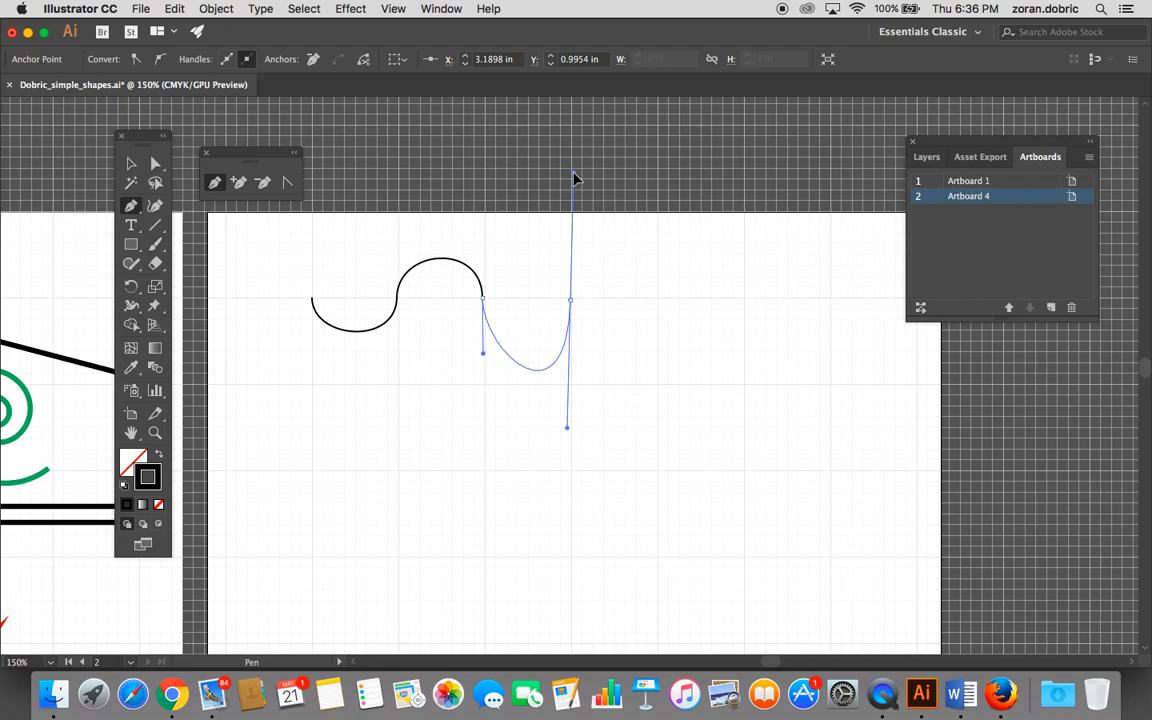
left_click_drag(575, 178, 571, 254)
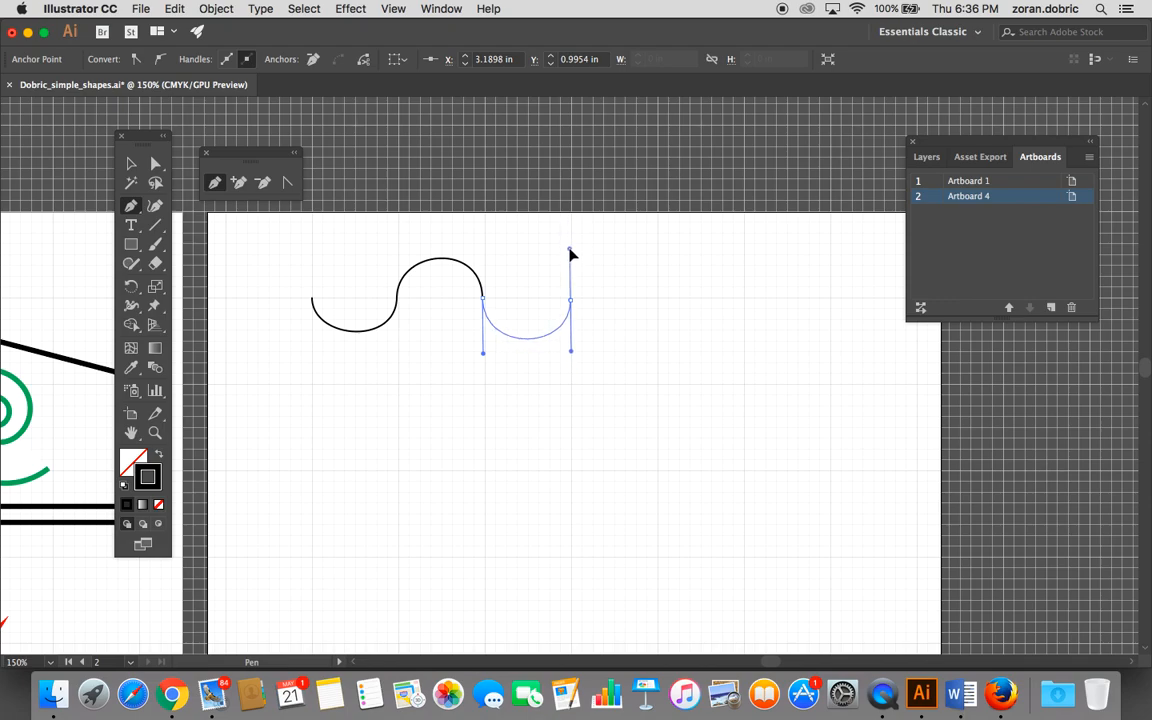
mouse_move(571, 254)
left_mouse_down()
mouse_move(612, 260)
mouse_move(527, 238)
mouse_move(611, 261)
mouse_move(545, 262)
mouse_move(594, 268)
mouse_move(522, 247)
mouse_move(527, 231)
mouse_move(557, 254)
mouse_move(609, 265)
mouse_move(627, 247)
mouse_move(532, 249)
mouse_move(519, 238)
mouse_move(568, 264)
mouse_move(571, 250)
left_mouse_up()
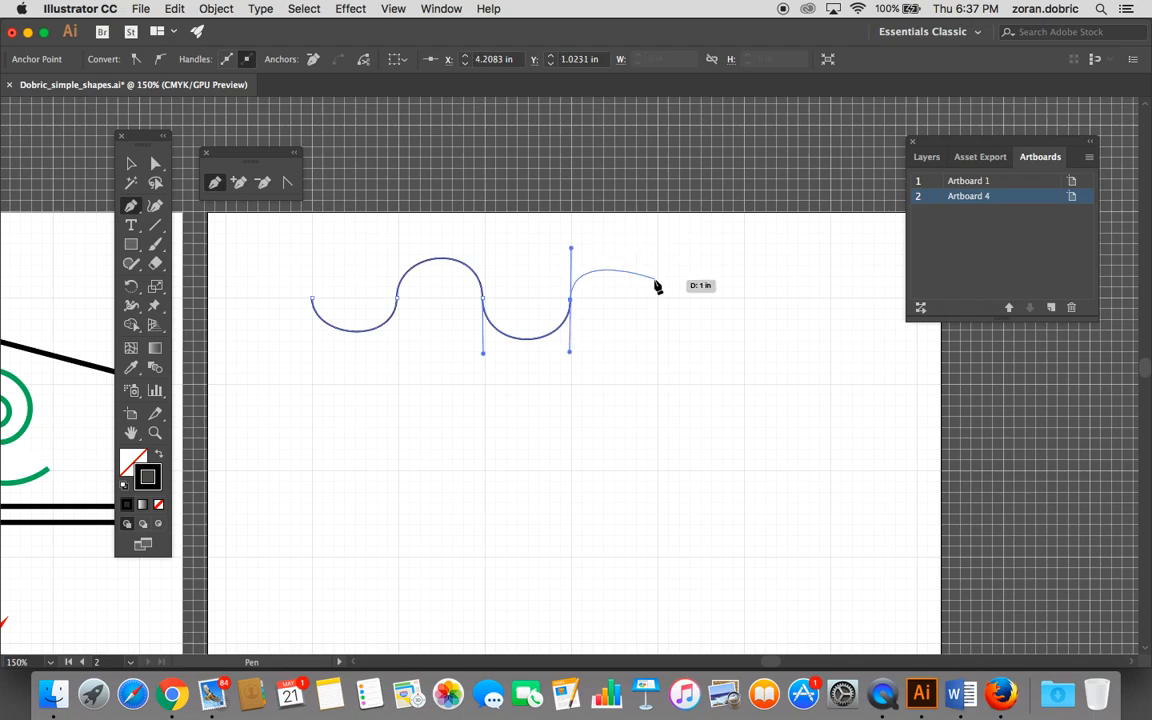
Step: Add another upward arc and a final downward arc, each about 1 in wide, and end the wavy path
left_click_drag(657, 298, 660, 351)
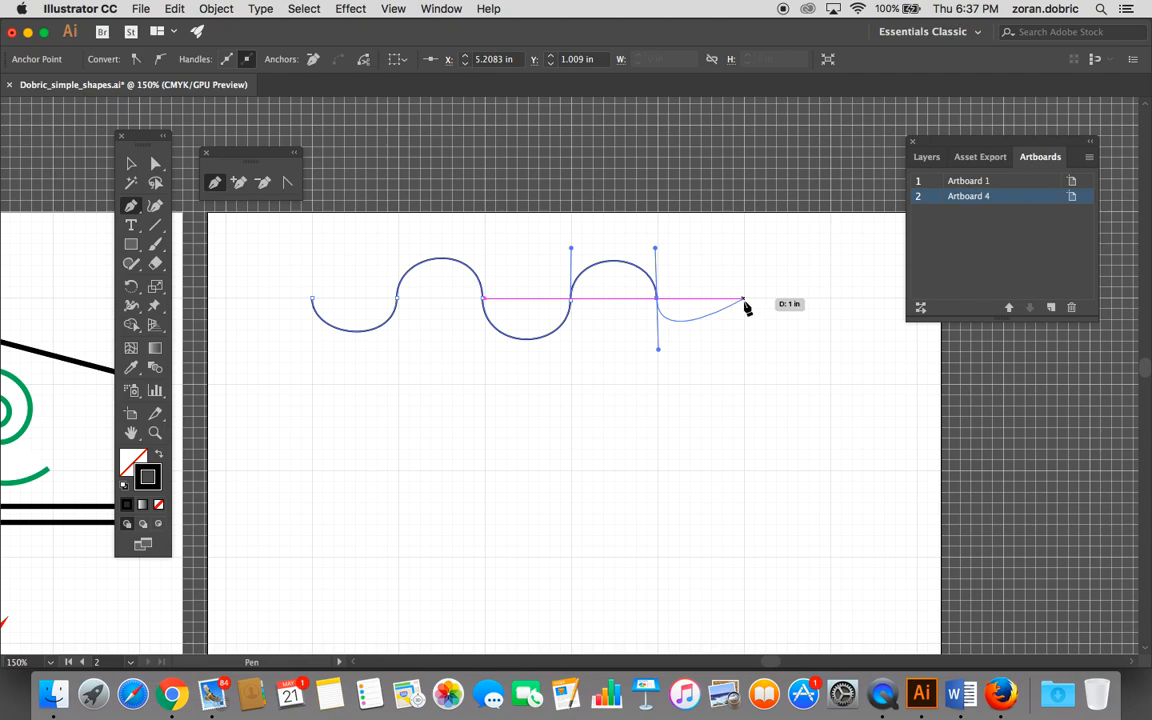
left_click_drag(744, 300, 743, 245)
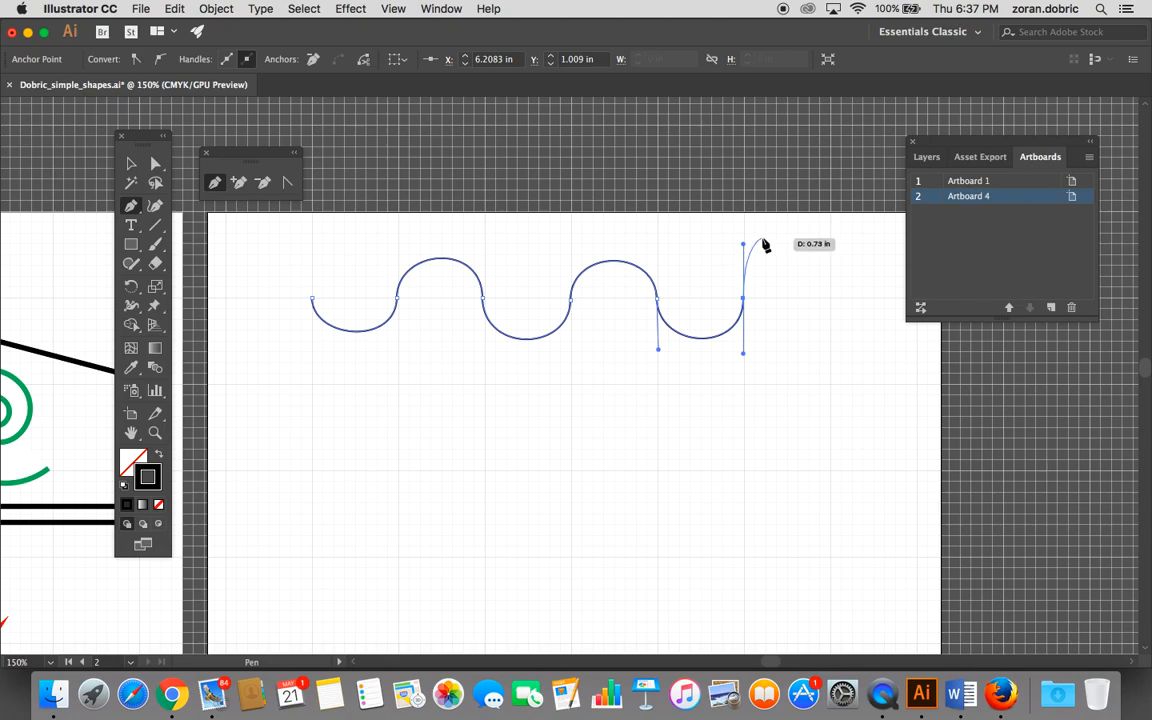
key("super")
left_click(781, 269, "super")
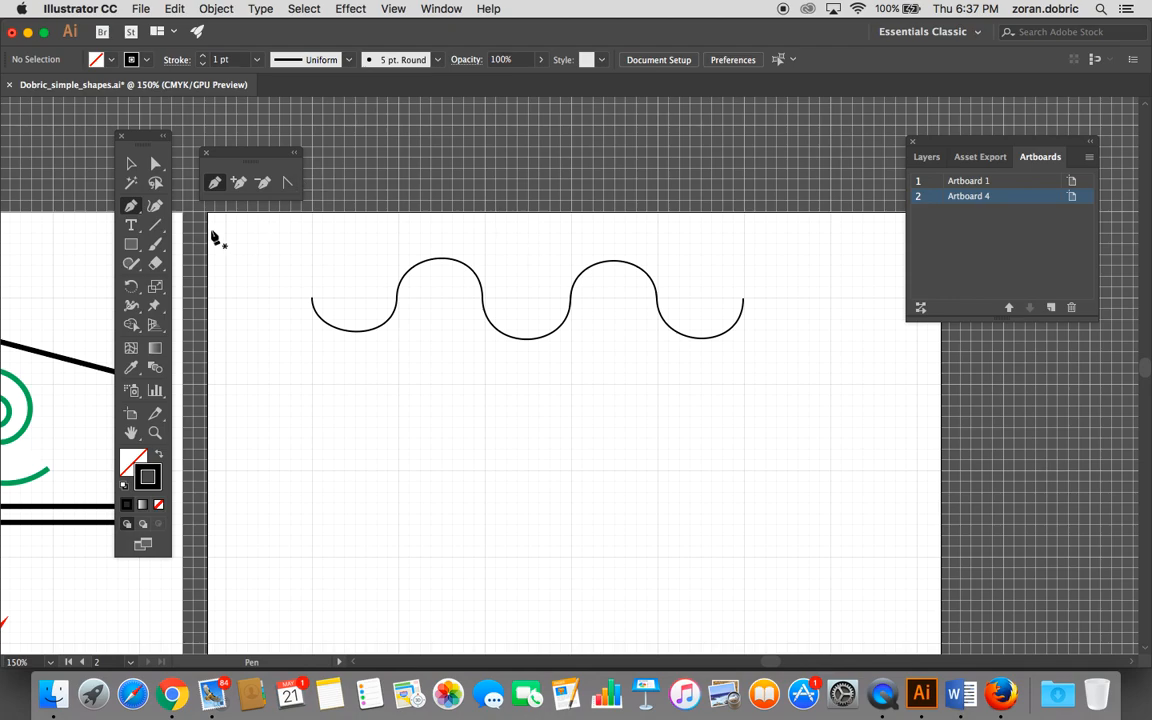
Step: Direct-select the anchor between the wave's second and third arcs, shift it right to about X 3.27 in, and adjust its handles to near vertical
left_click_drag(135, 140, 238, 243)
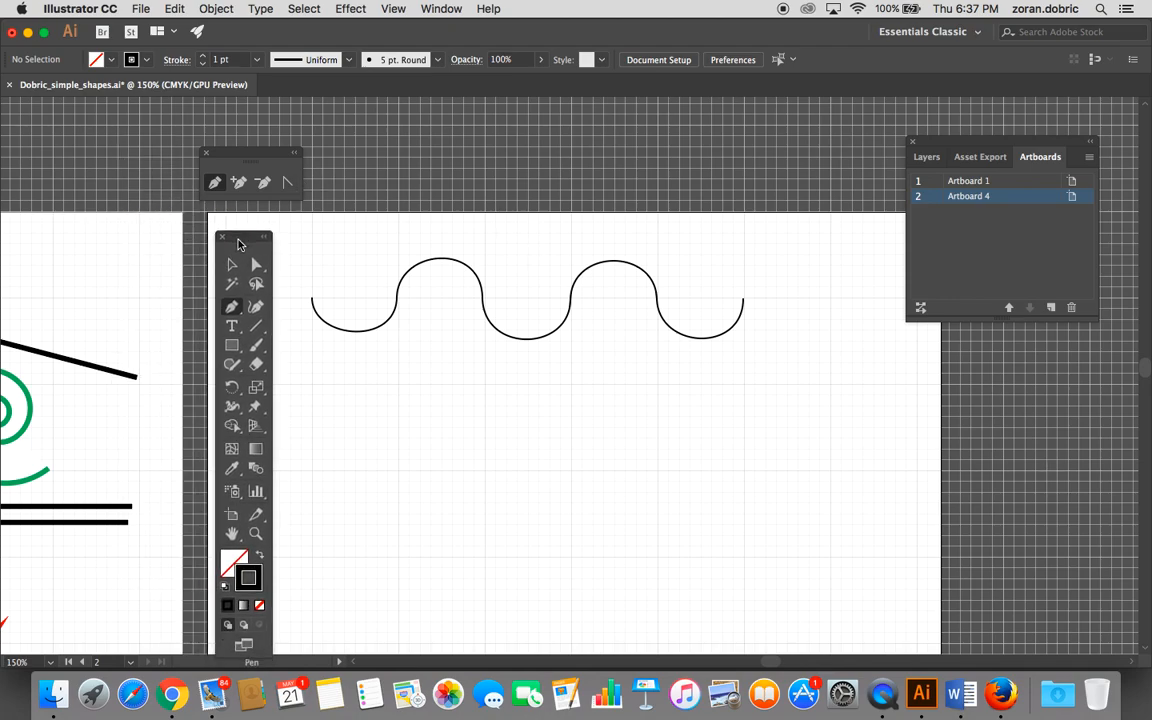
left_click(256, 266)
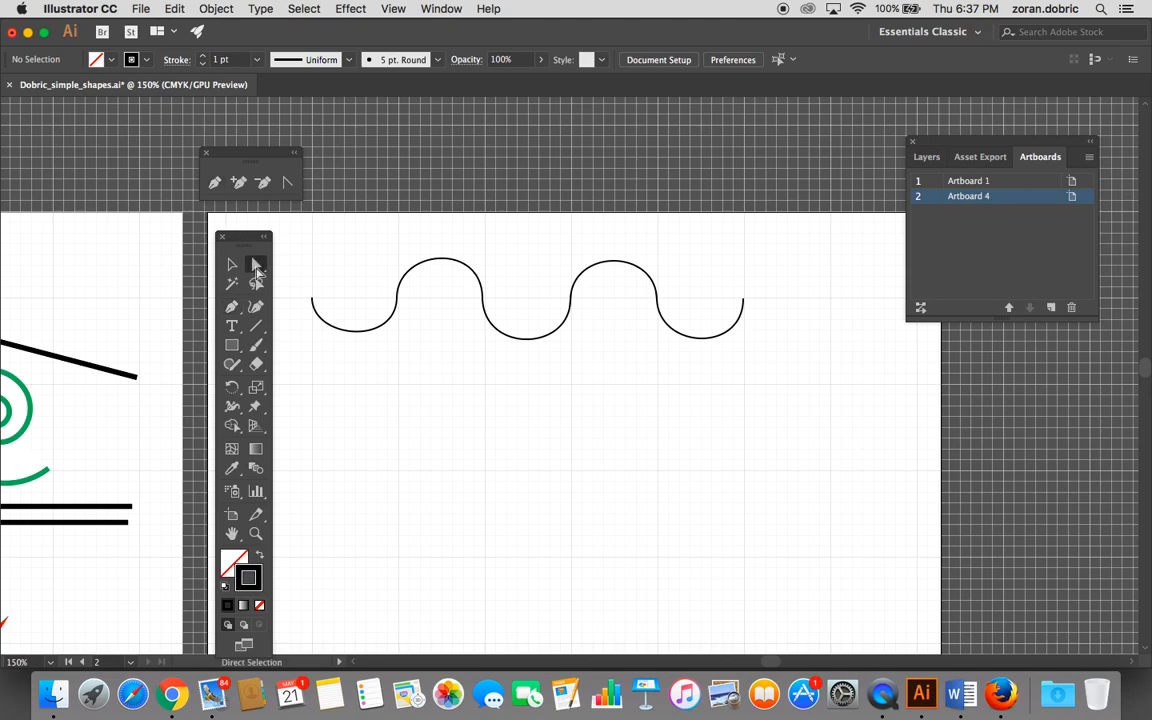
left_click(386, 333)
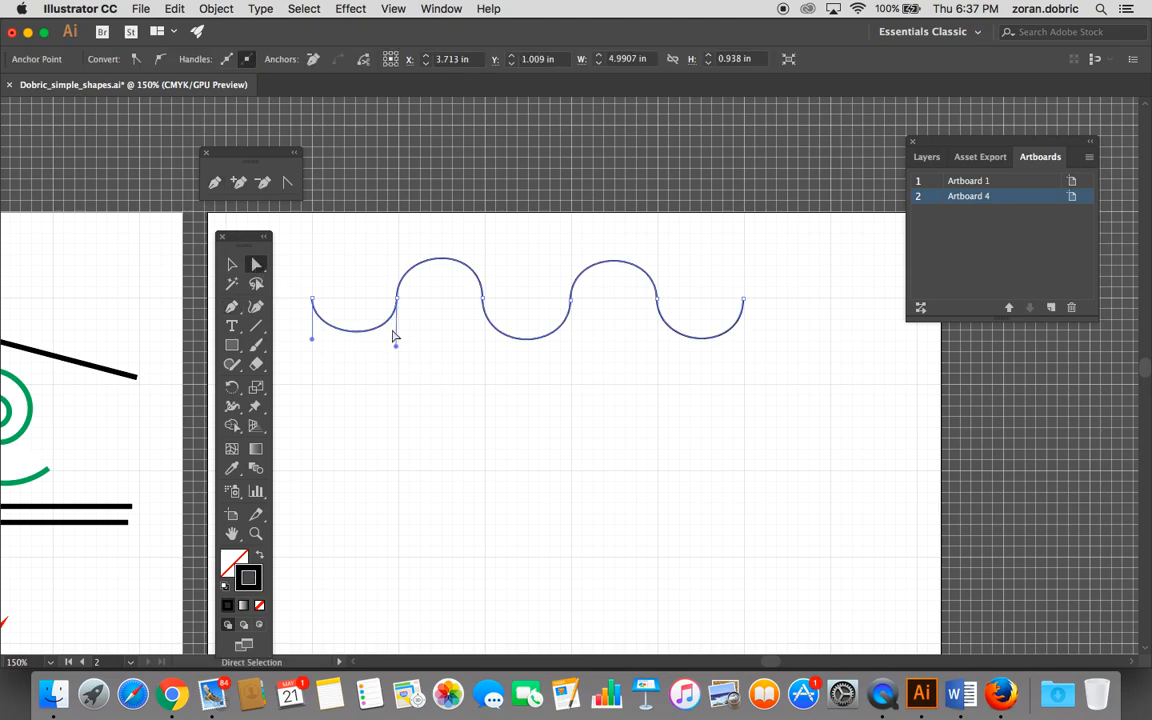
left_click(484, 299)
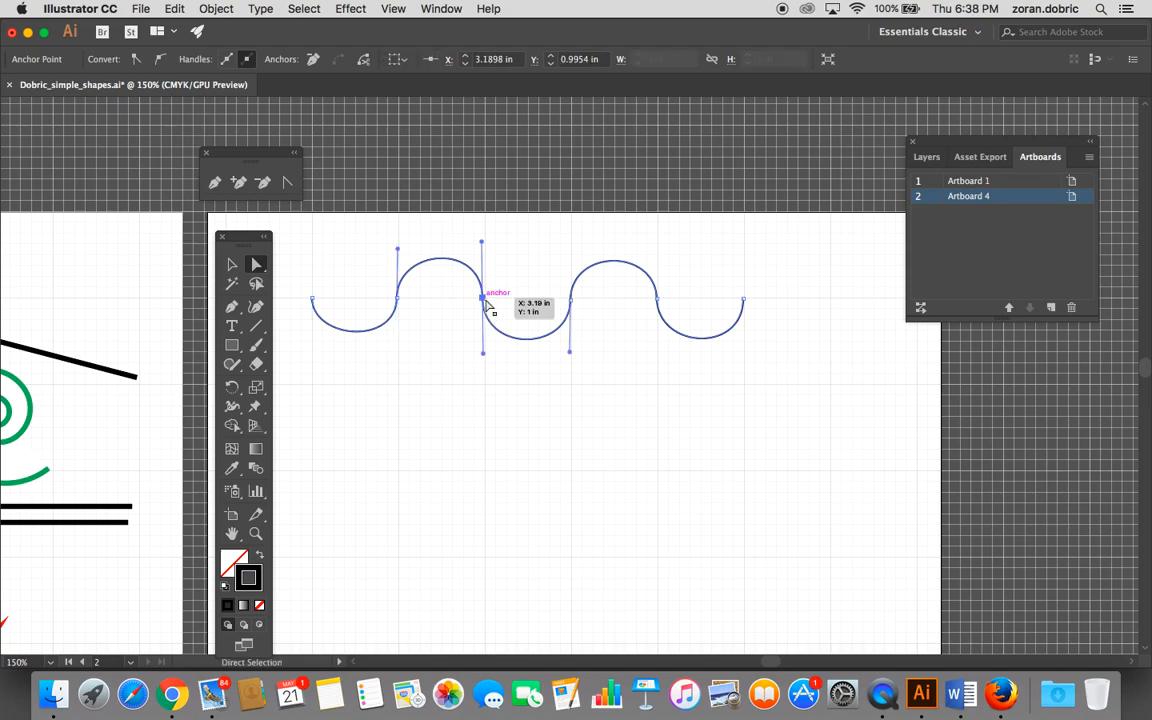
mouse_move(484, 299)
left_mouse_down()
mouse_move(486, 276)
mouse_move(488, 319)
mouse_move(491, 304)
left_mouse_up()
left_click_drag(489, 244, 512, 245)
left_click_drag(512, 249, 476, 246)
mouse_move(504, 354)
left_mouse_down()
mouse_move(467, 363)
mouse_move(509, 358)
mouse_move(481, 352)
mouse_move(491, 355)
left_mouse_up()
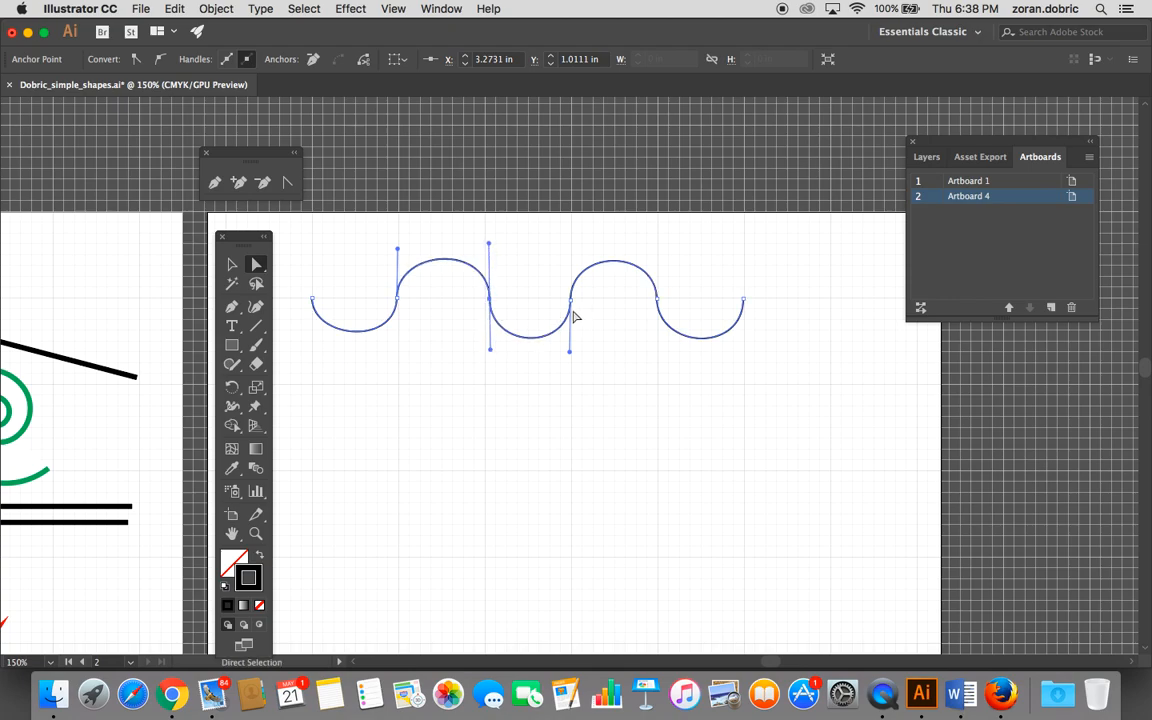
Step: Raise the anchor between the third and fourth arcs to about Y 0.97 in, adjust its handles, and deselect the path
left_click_drag(576, 313, 573, 294)
mouse_move(574, 243)
left_mouse_down()
mouse_move(586, 241)
mouse_move(574, 242)
left_mouse_up()
mouse_move(573, 351)
left_mouse_down()
mouse_move(582, 349)
mouse_move(566, 391)
mouse_move(575, 357)
left_mouse_up()
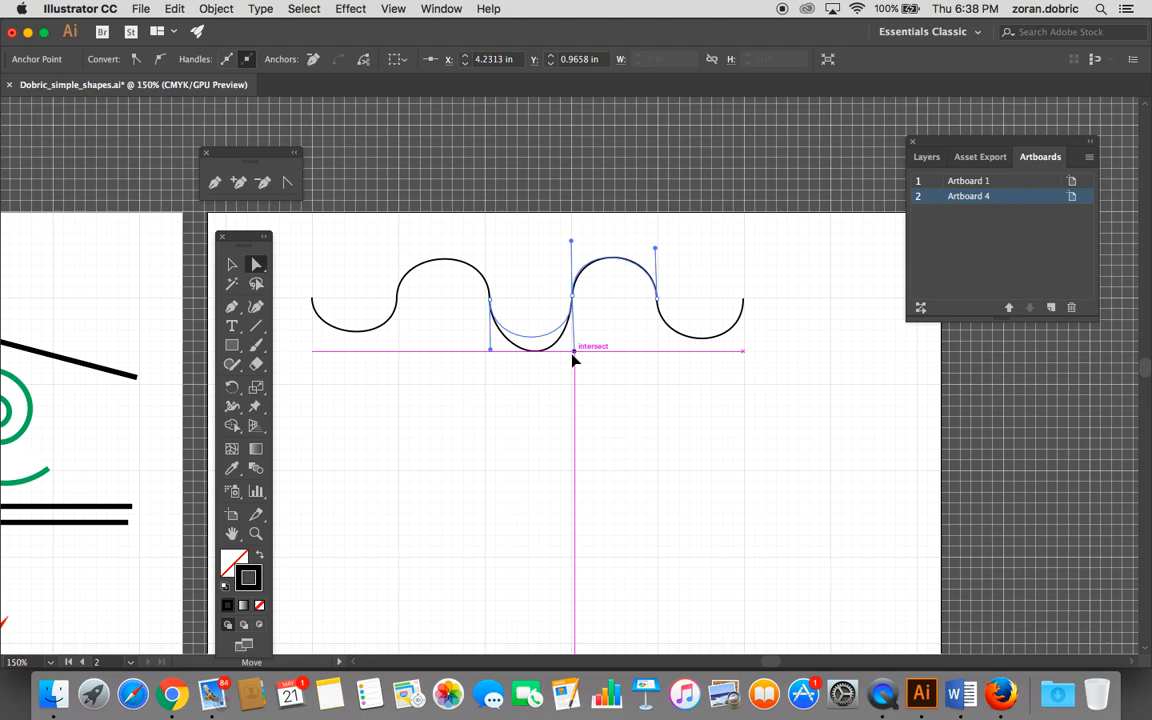
left_click_drag(573, 359, 574, 355)
left_click(381, 378)
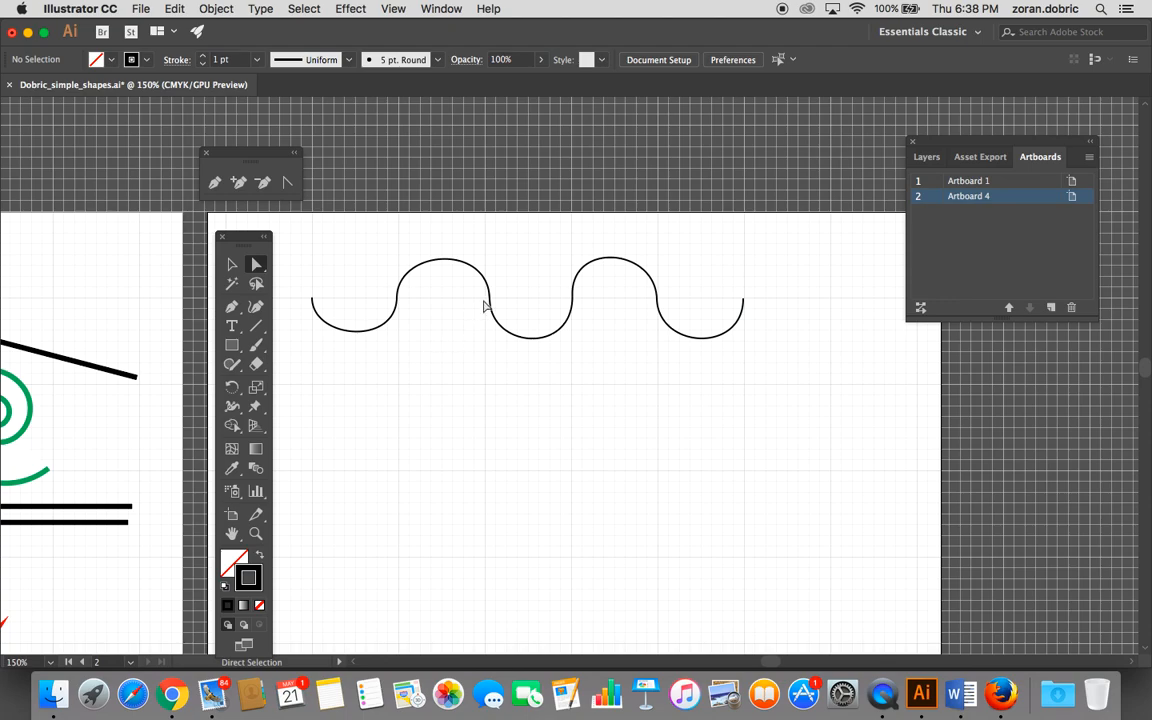
Step: Start a larger wave below the first with the Pen tool, drawing a downward arc about 2 in wide and 1 in deep with a smooth trough anchor
left_click_drag(226, 236, 221, 233)
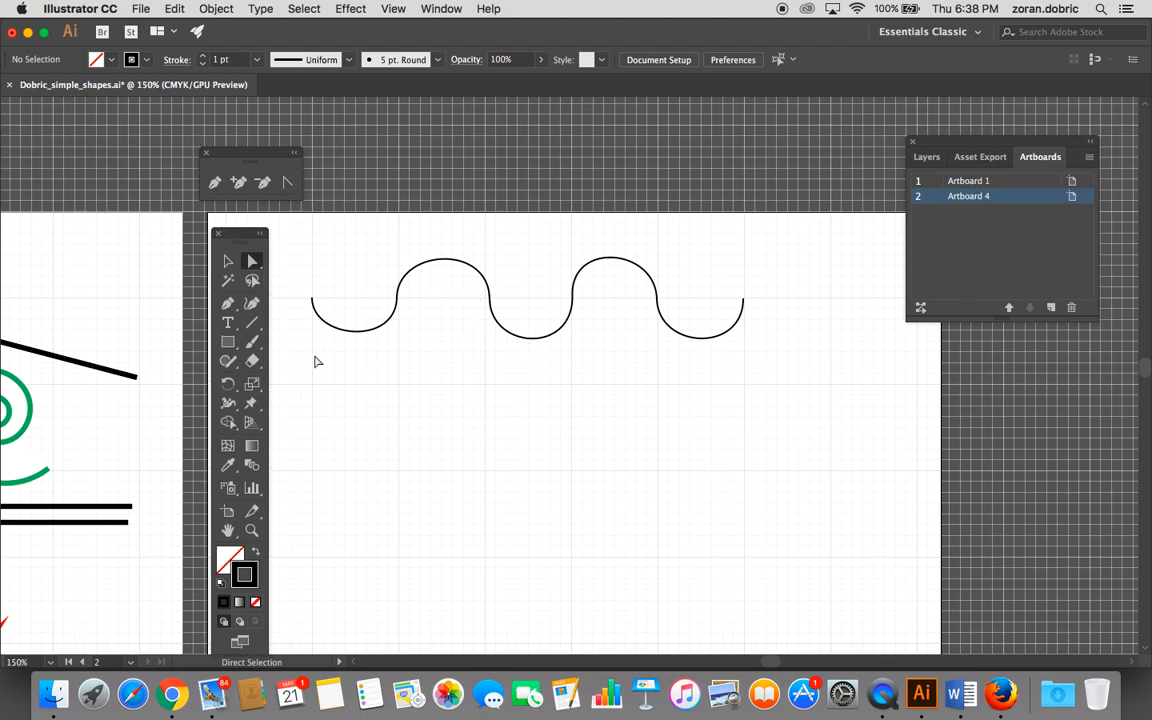
left_click(227, 531)
left_click_drag(491, 506, 598, 359)
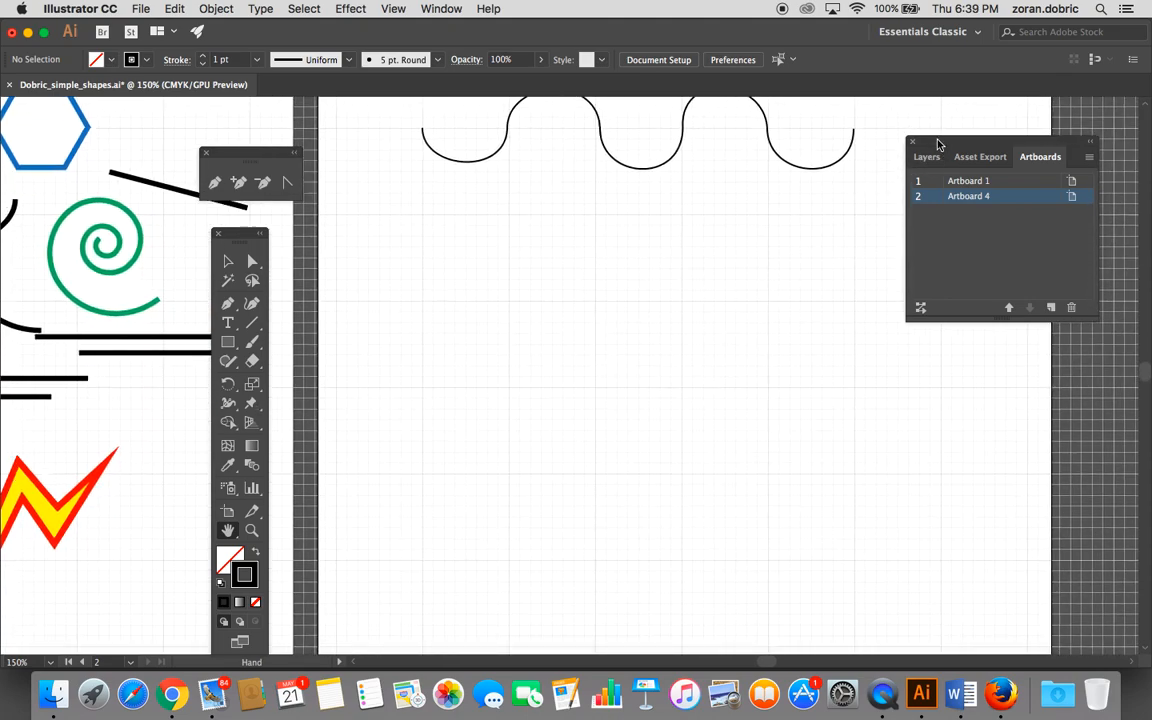
left_click_drag(938, 143, 1004, 145)
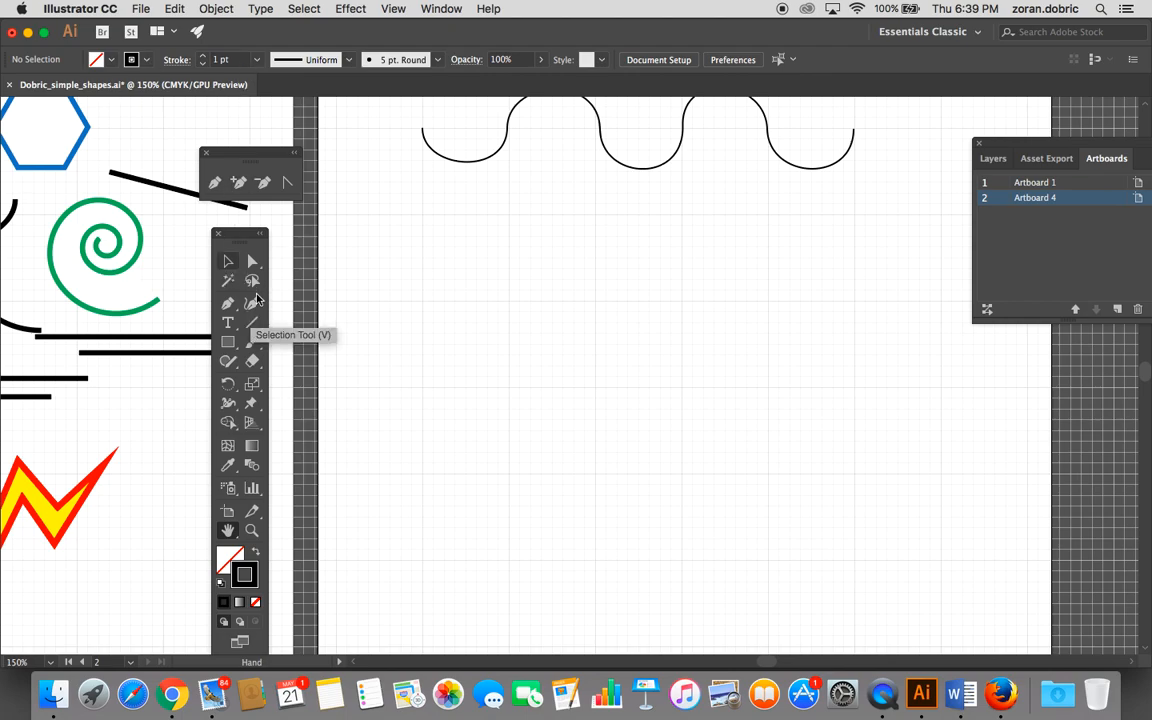
left_click(228, 305)
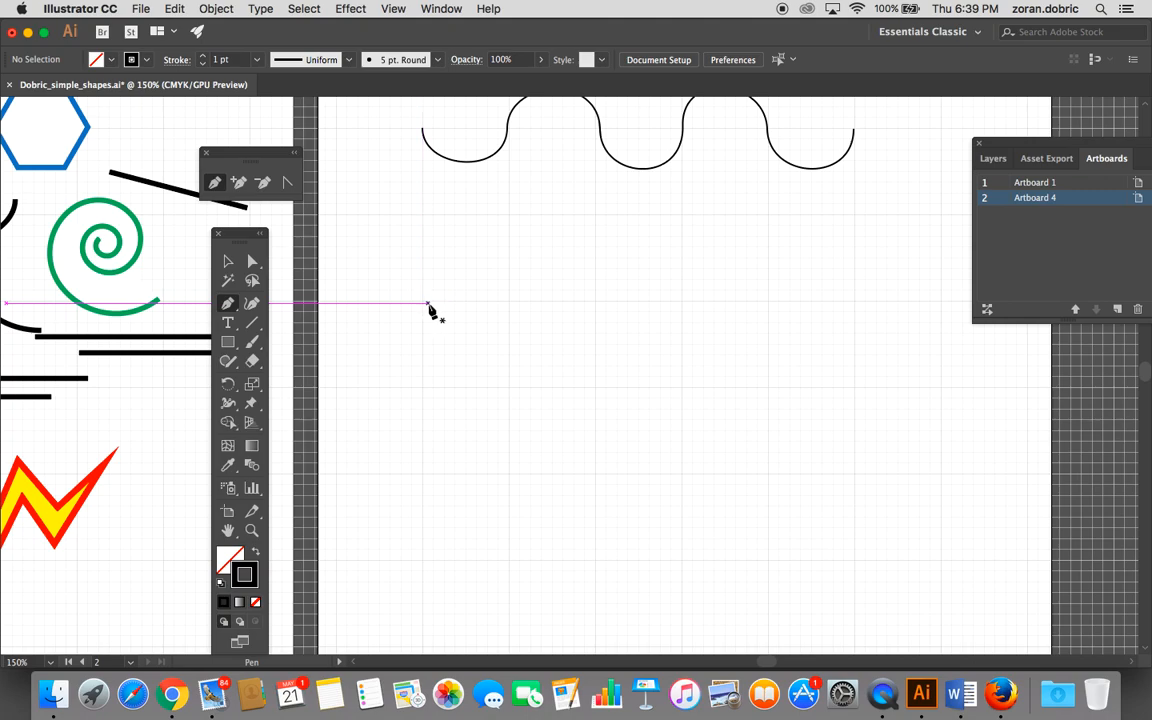
left_click_drag(422, 299, 424, 344)
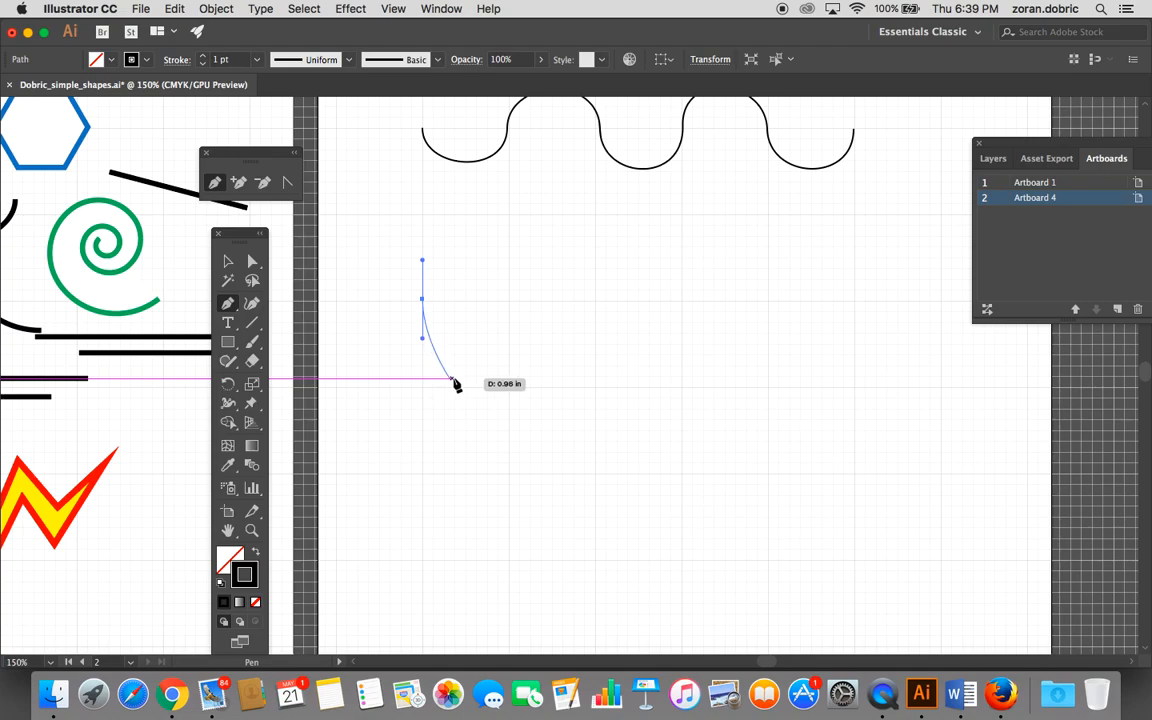
left_click(506, 389)
left_click_drag(506, 389, 547, 393)
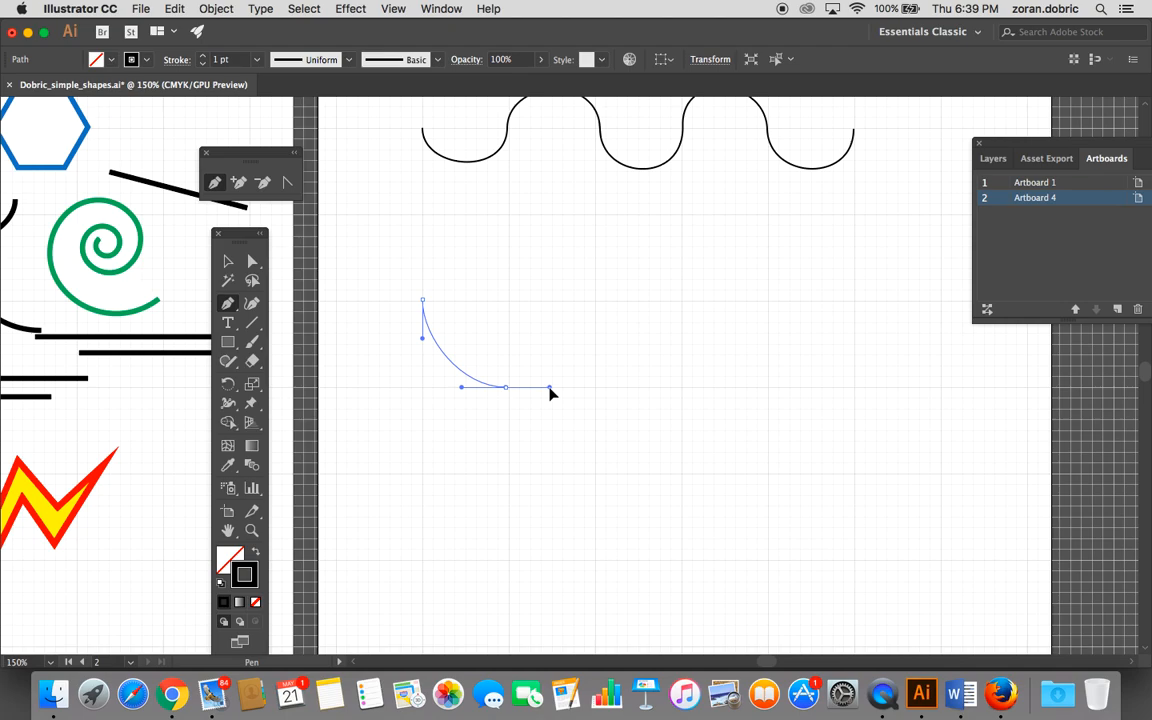
left_click_drag(550, 393, 551, 393)
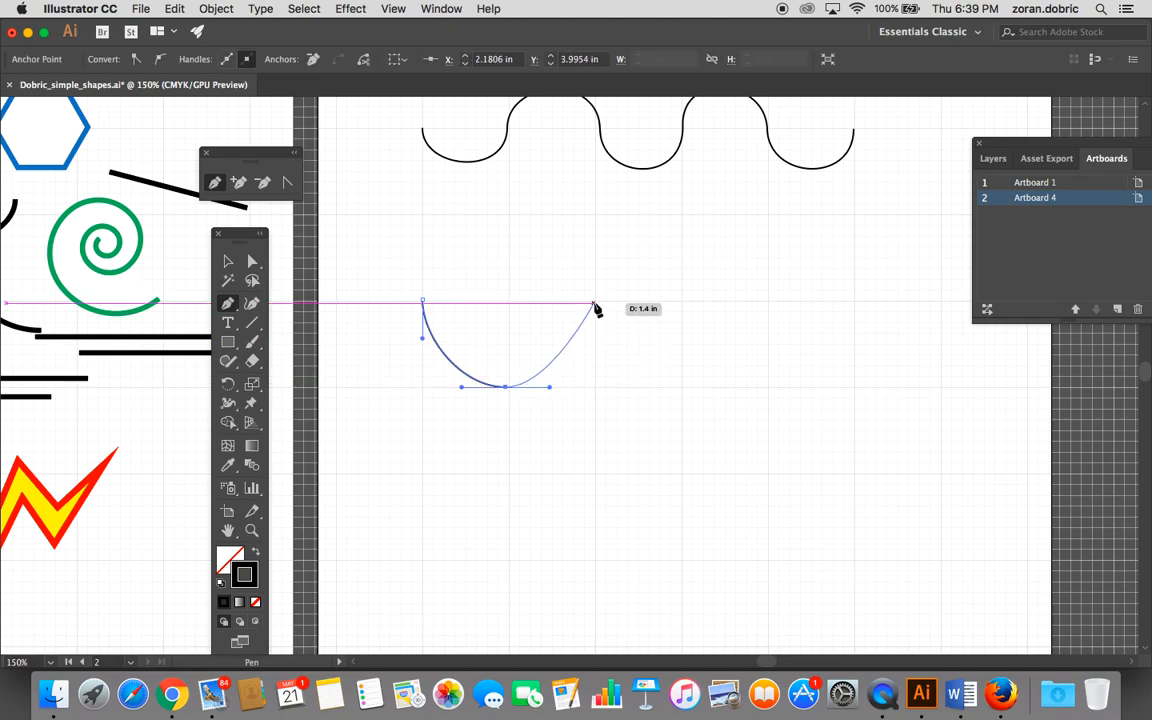
left_click_drag(596, 300, 598, 258)
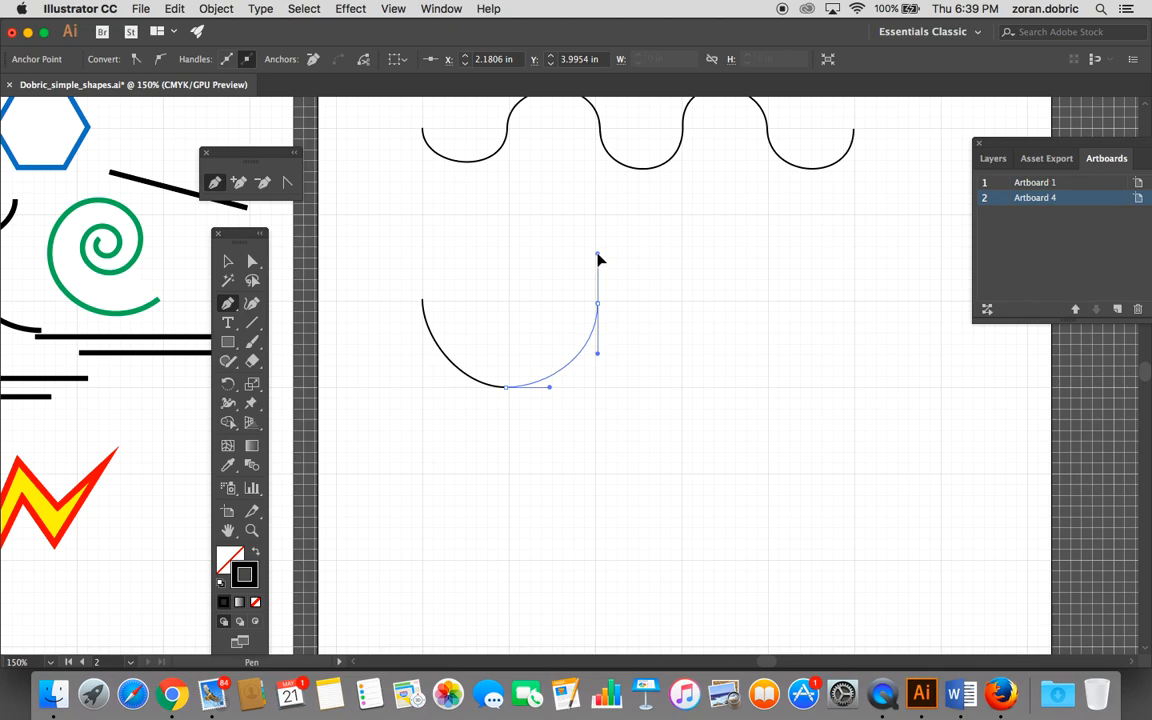
left_click_drag(598, 258, 598, 259)
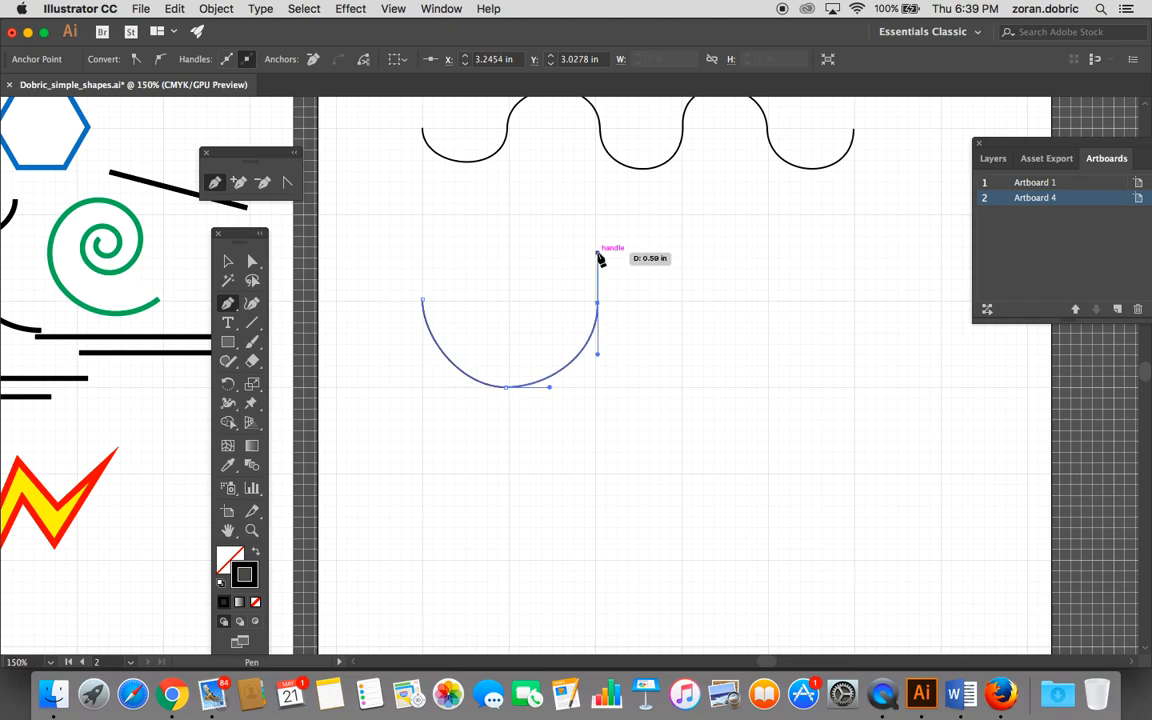
Step: Continue the larger wave with an upward arc and a downward arc, each about 2 in wide, with horizontal handles at the peak and trough
left_click(679, 215)
left_click_drag(686, 222, 727, 213)
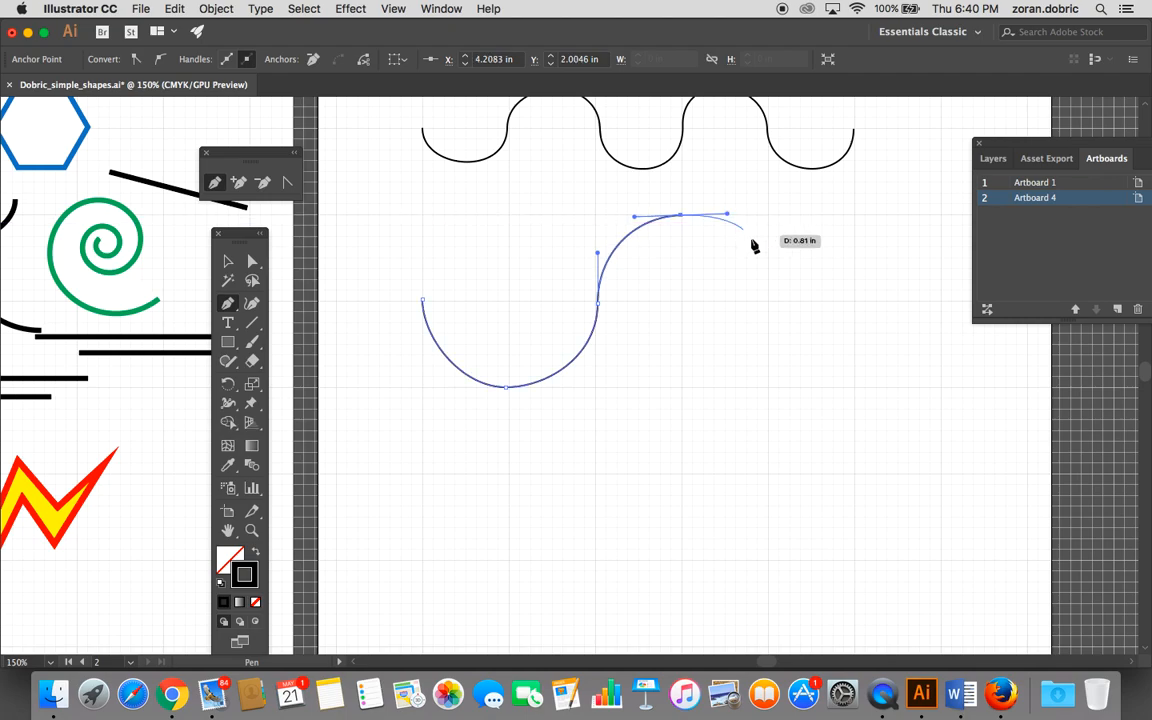
left_click(768, 301)
left_click_drag(770, 316, 771, 372)
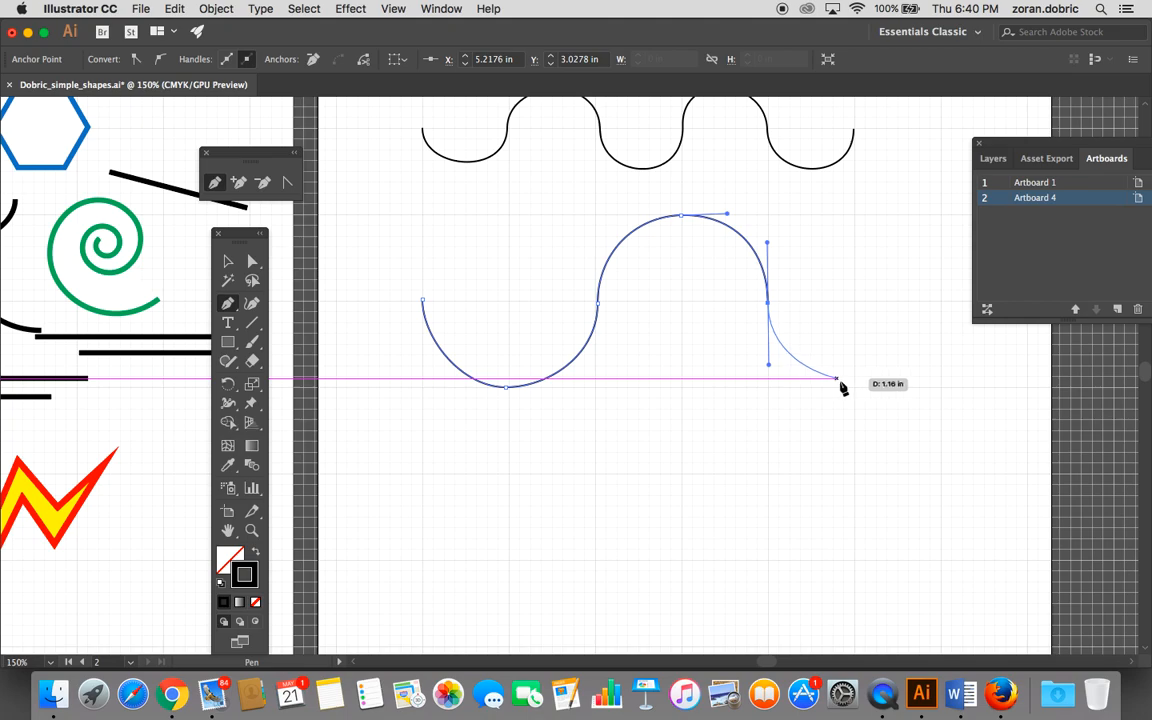
left_click_drag(853, 389, 897, 394)
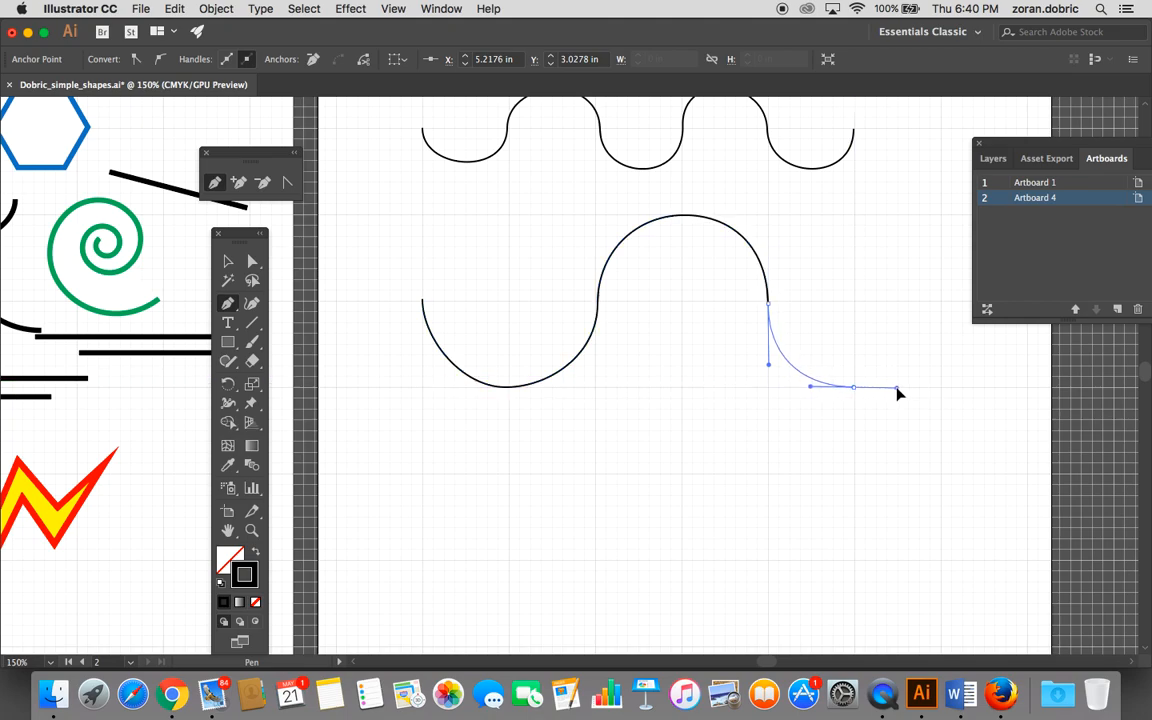
left_click_drag(900, 394, 905, 394)
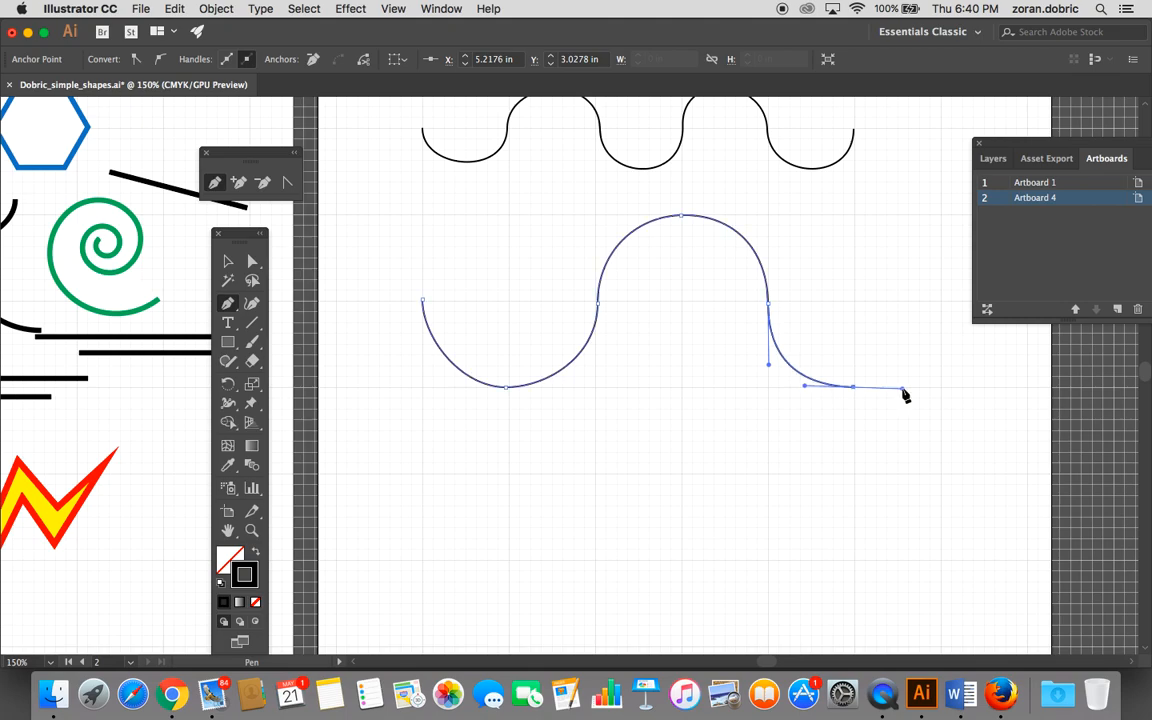
left_click_drag(942, 304, 943, 255)
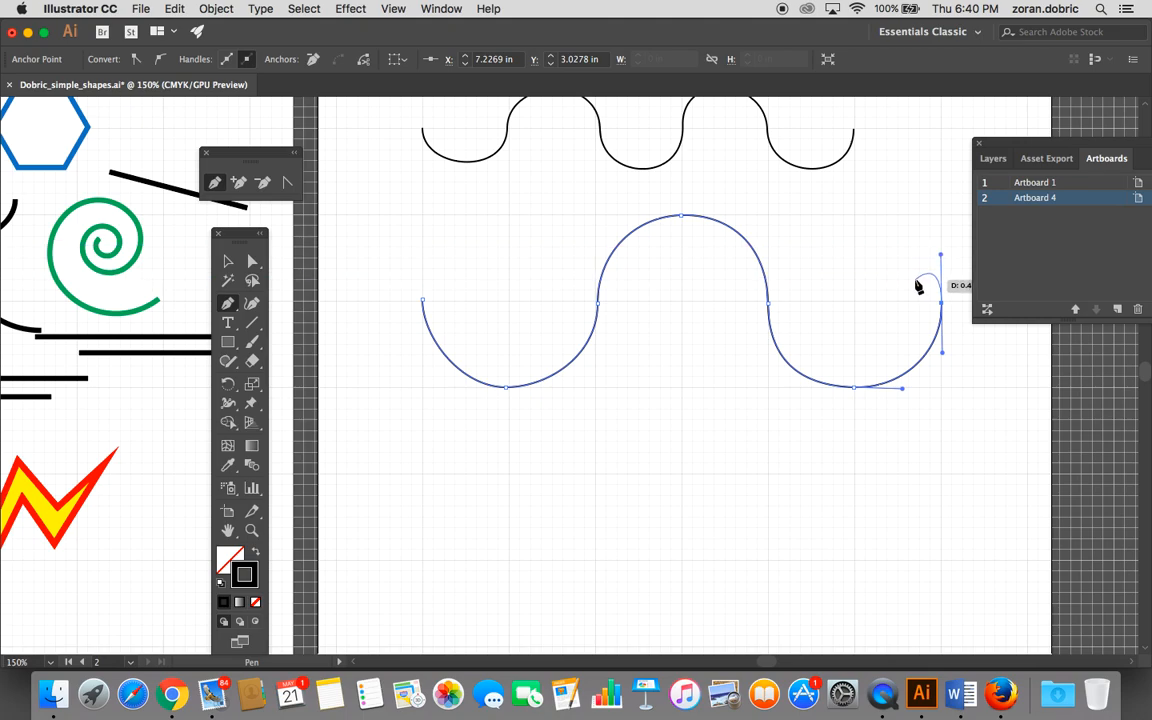
Step: Add a final rising quarter arc to about X 8.19 in, Y 2.00 in with horizontal handles, and end the path
key("space")
left_click_drag(943, 260, 699, 306)
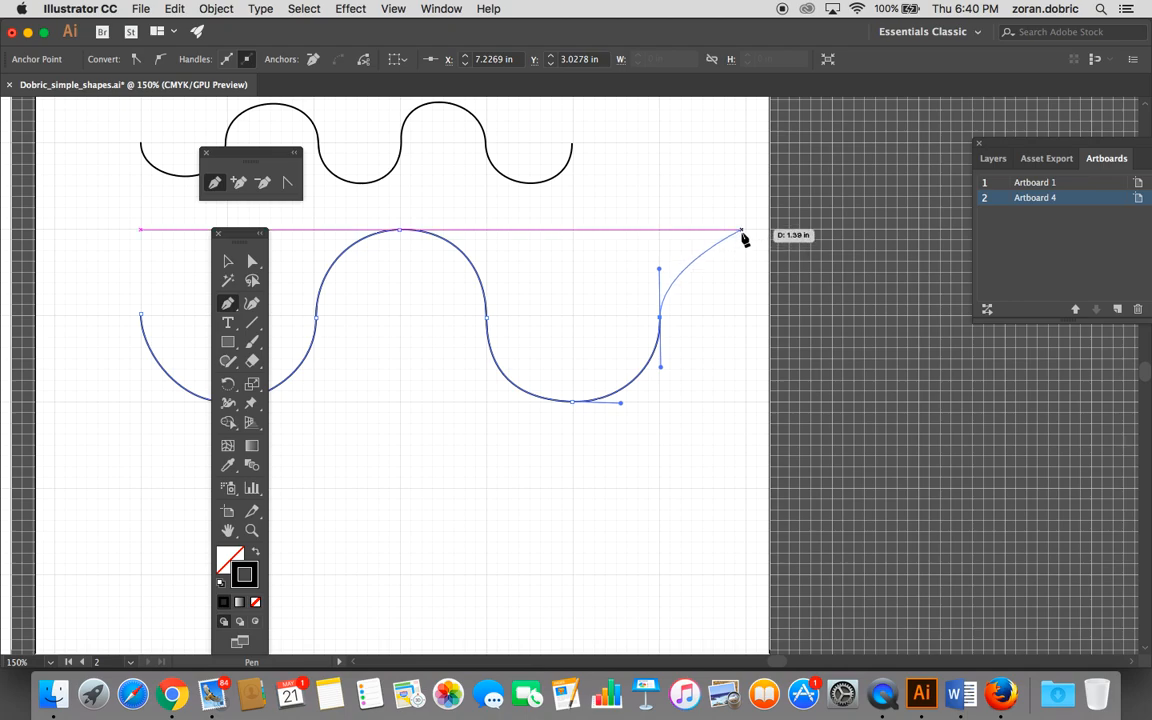
left_click_drag(742, 231, 783, 233)
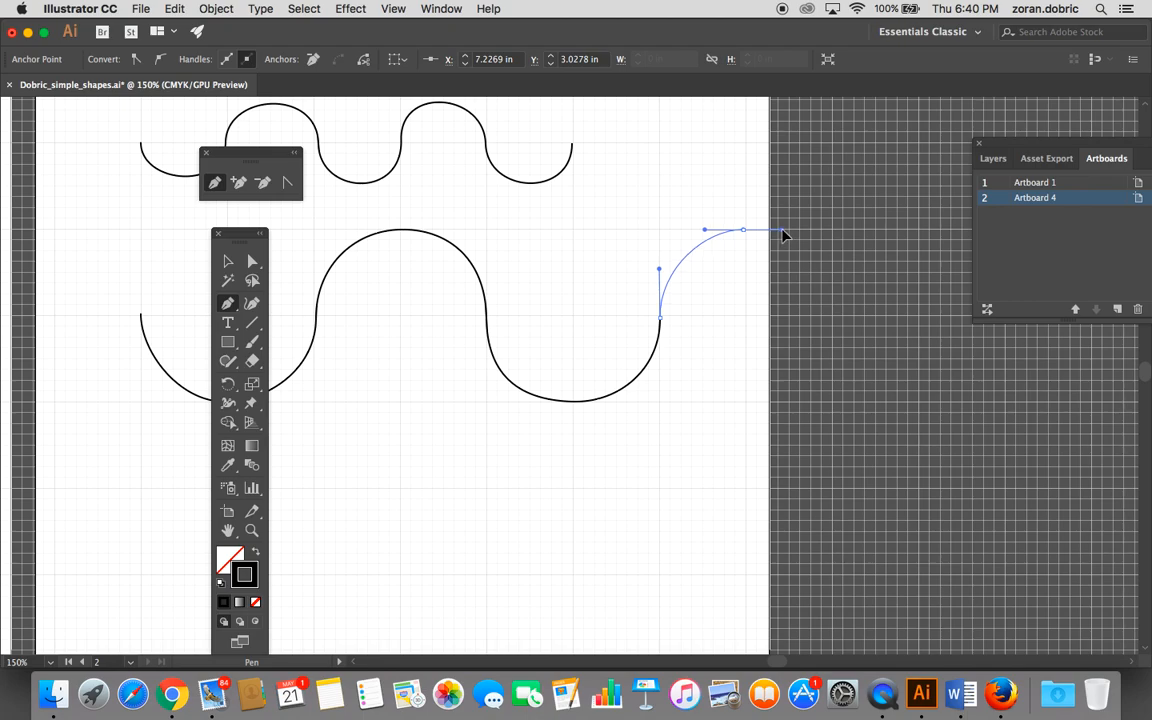
left_click_drag(784, 232, 807, 229)
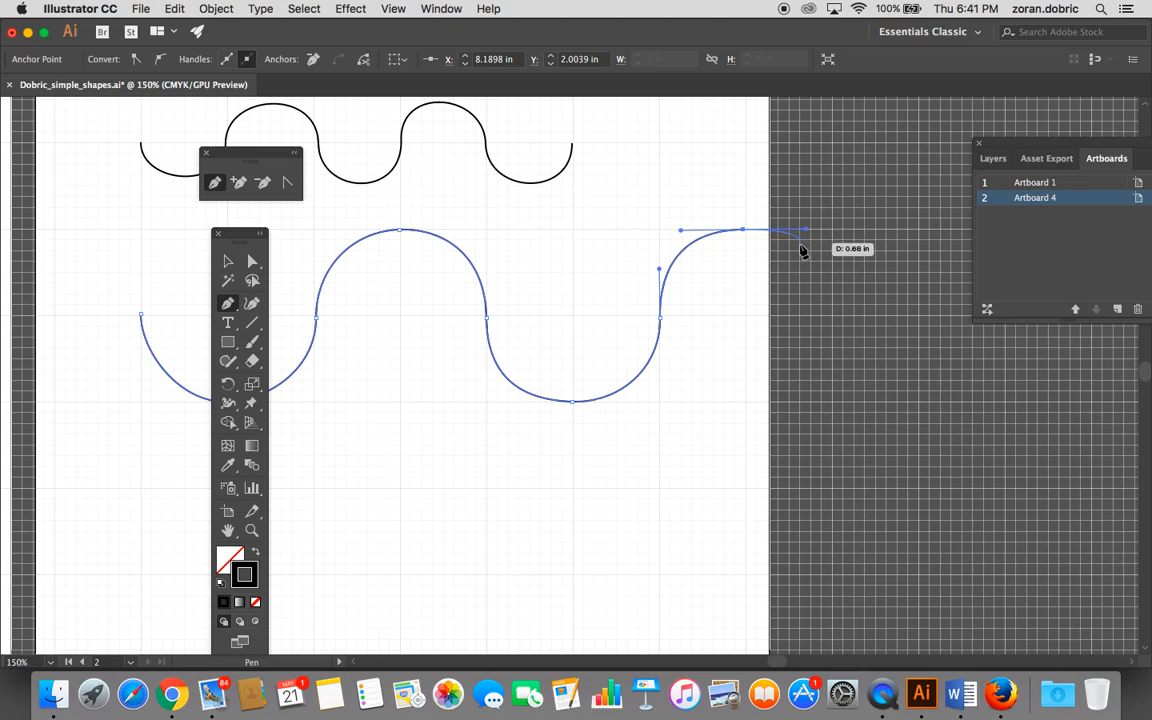
left_click(753, 319, "super")
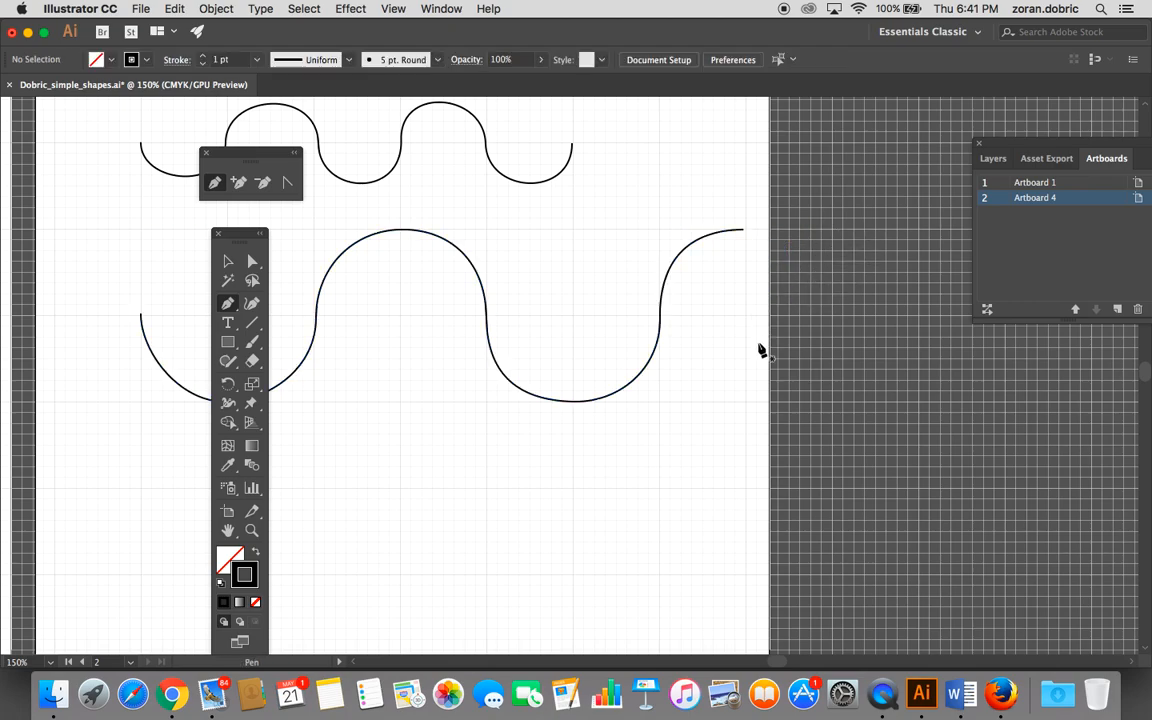
Step: Direct-select the anchor at the larger wave's first peak, shift it to about X 4.20 in, and level and lengthen its handles
left_click_drag(233, 237, 92, 223)
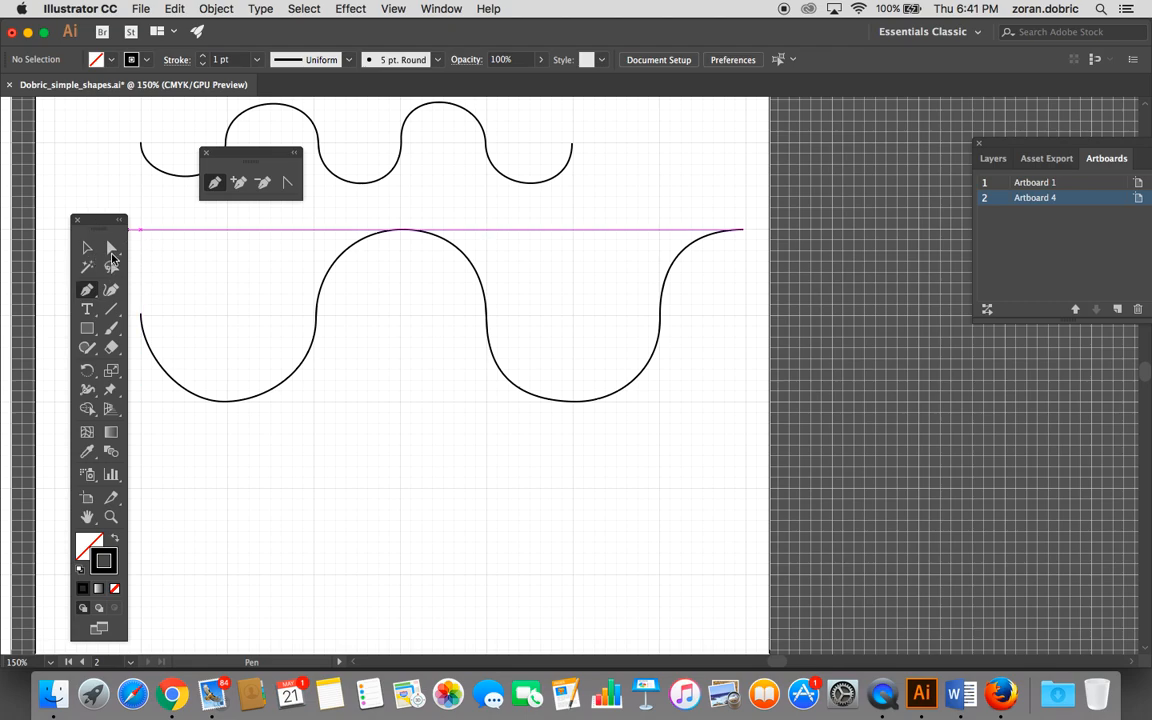
left_click(111, 251)
left_click(402, 231)
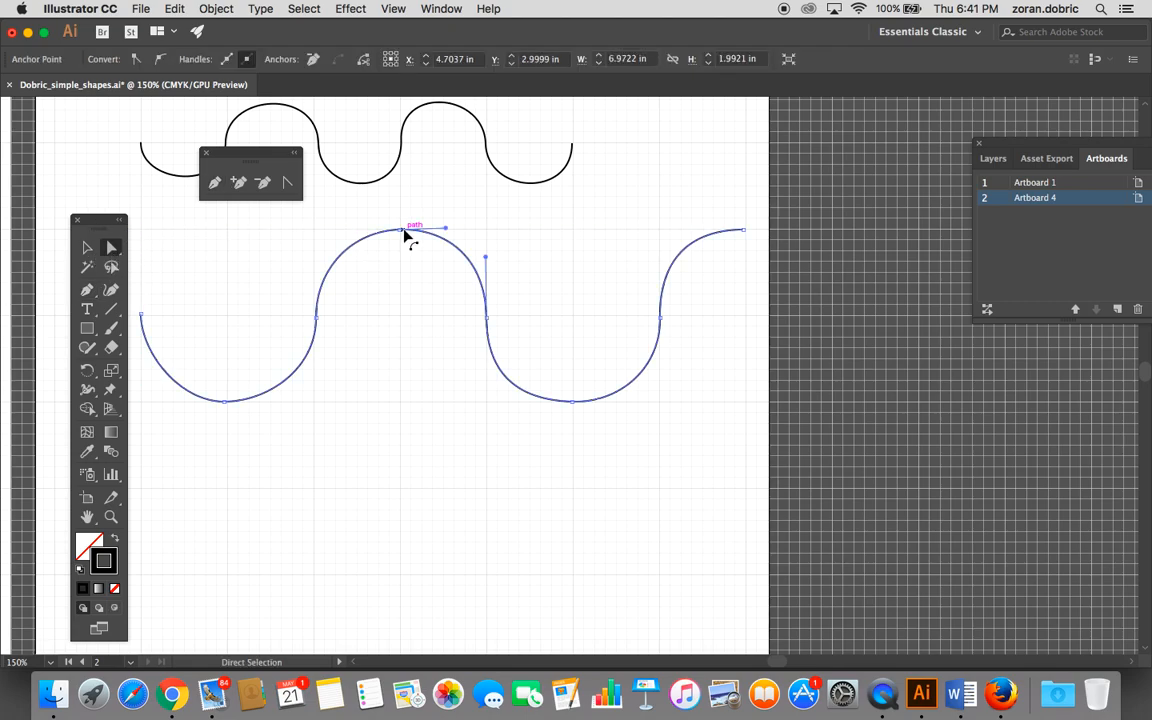
left_click_drag(404, 239, 459, 230)
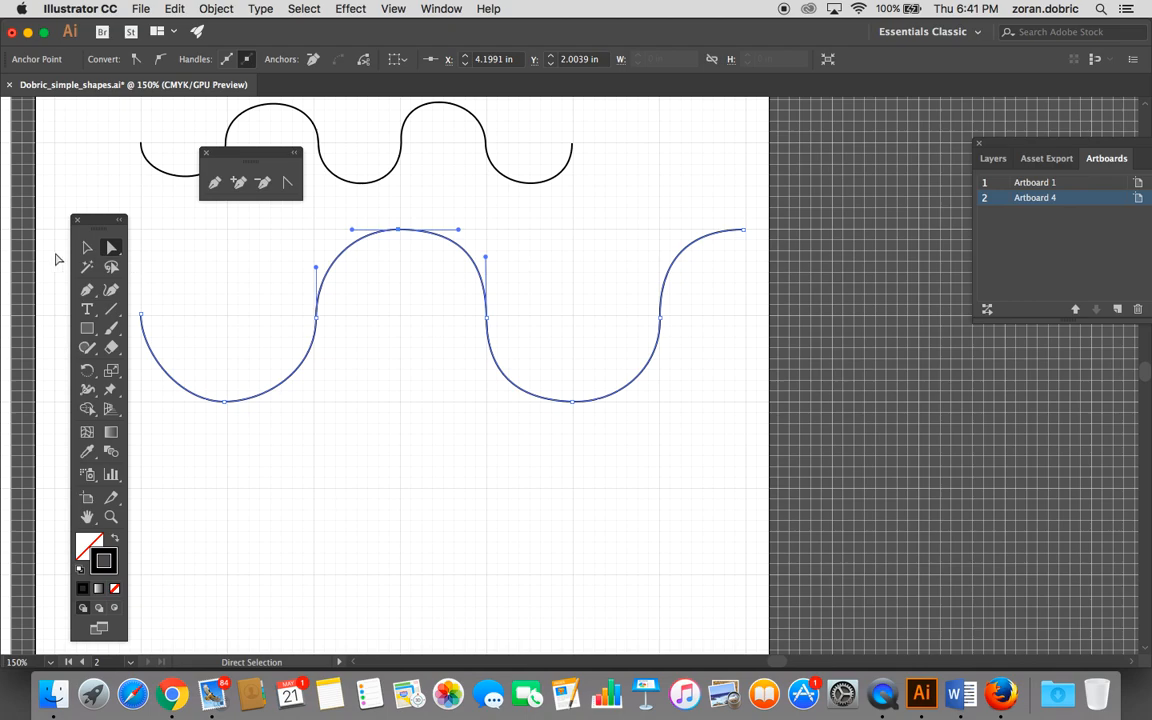
Step: Remove the larger wave's first peak anchor with the Delete Anchor Point tool, and undo the removal
left_click(87, 247)
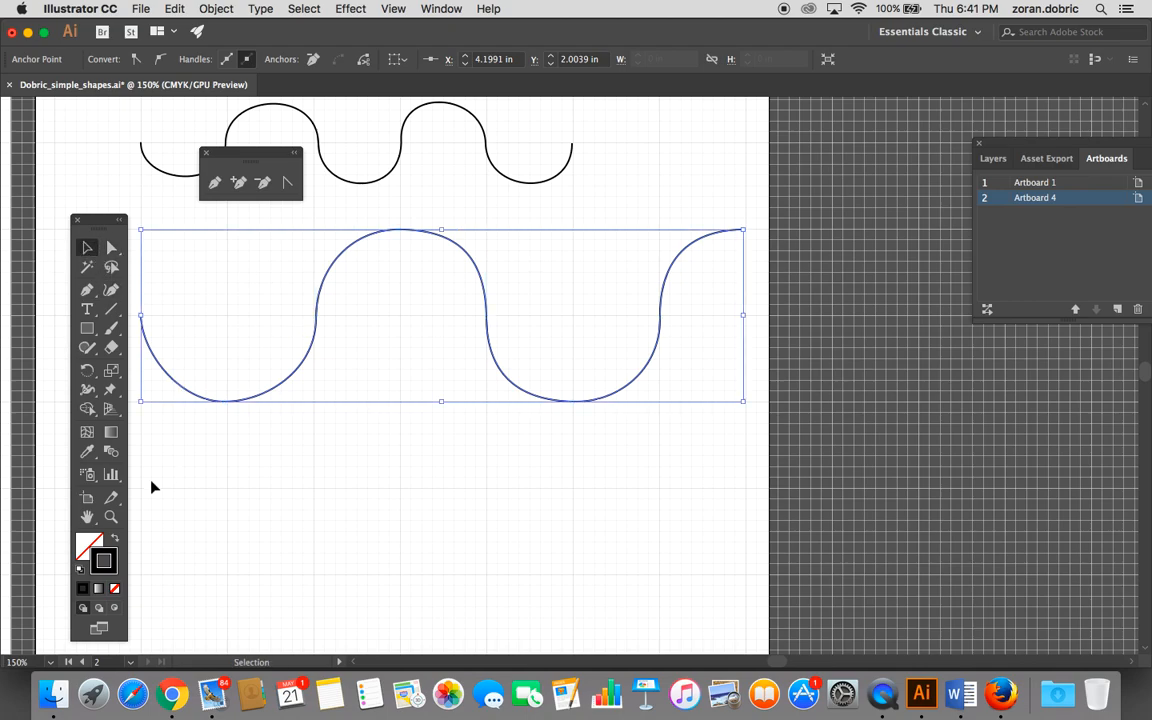
key("h")
left_click_drag(278, 476, 393, 391)
mouse_move(478, 365)
left_mouse_down()
mouse_move(492, 384)
mouse_move(481, 381)
left_mouse_up()
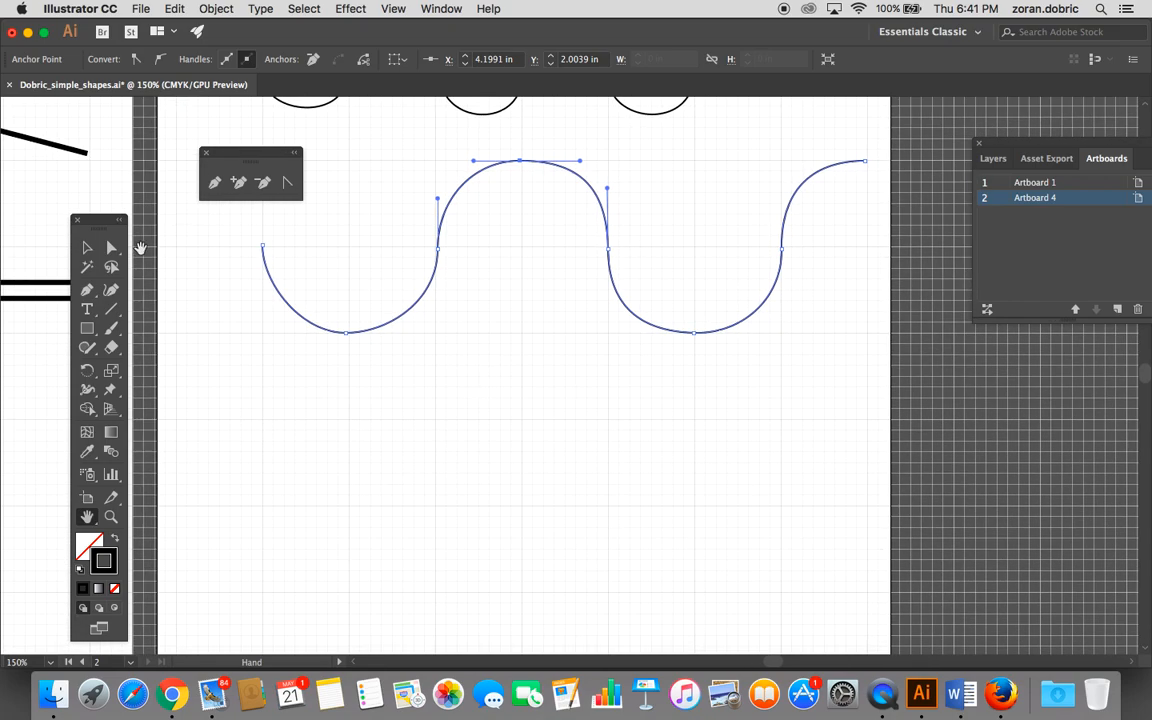
left_click_drag(437, 224, 437, 222)
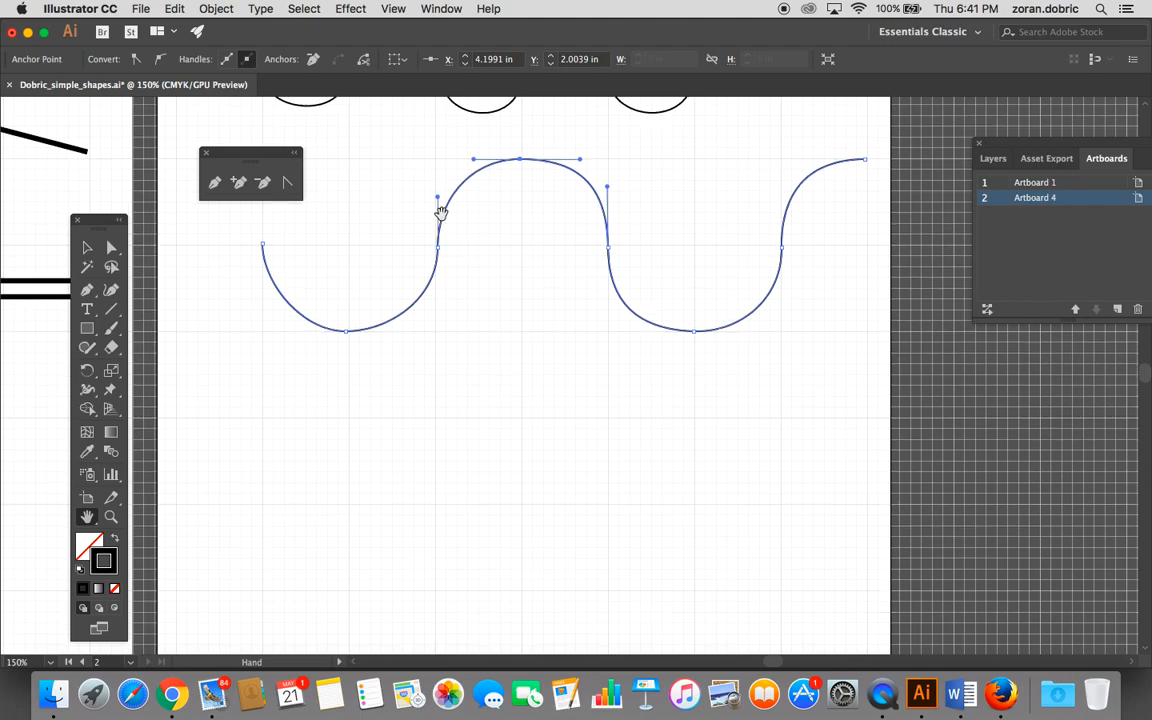
left_click(262, 182)
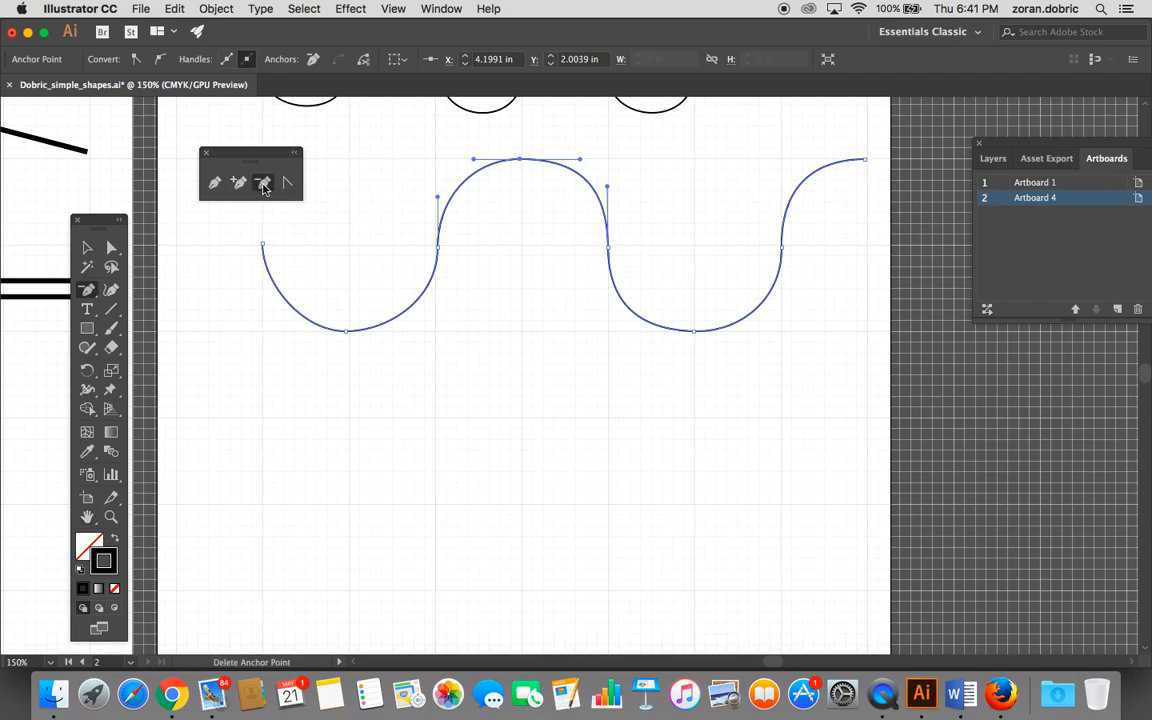
left_click(521, 160)
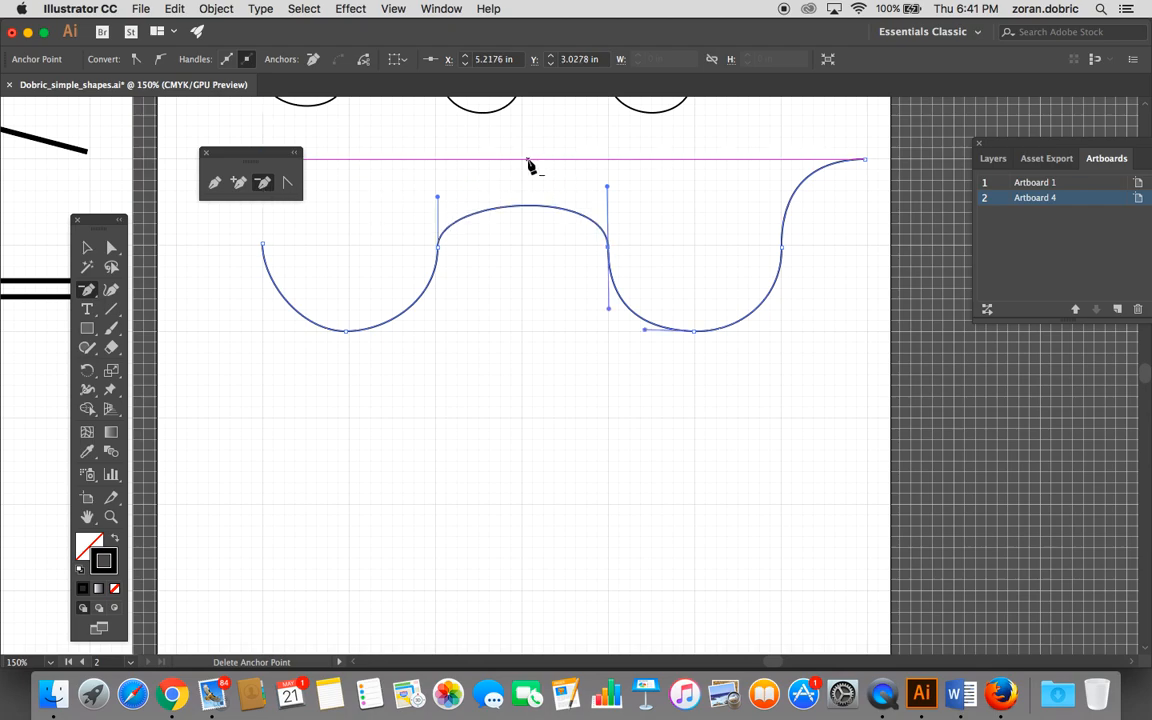
key("super+z")
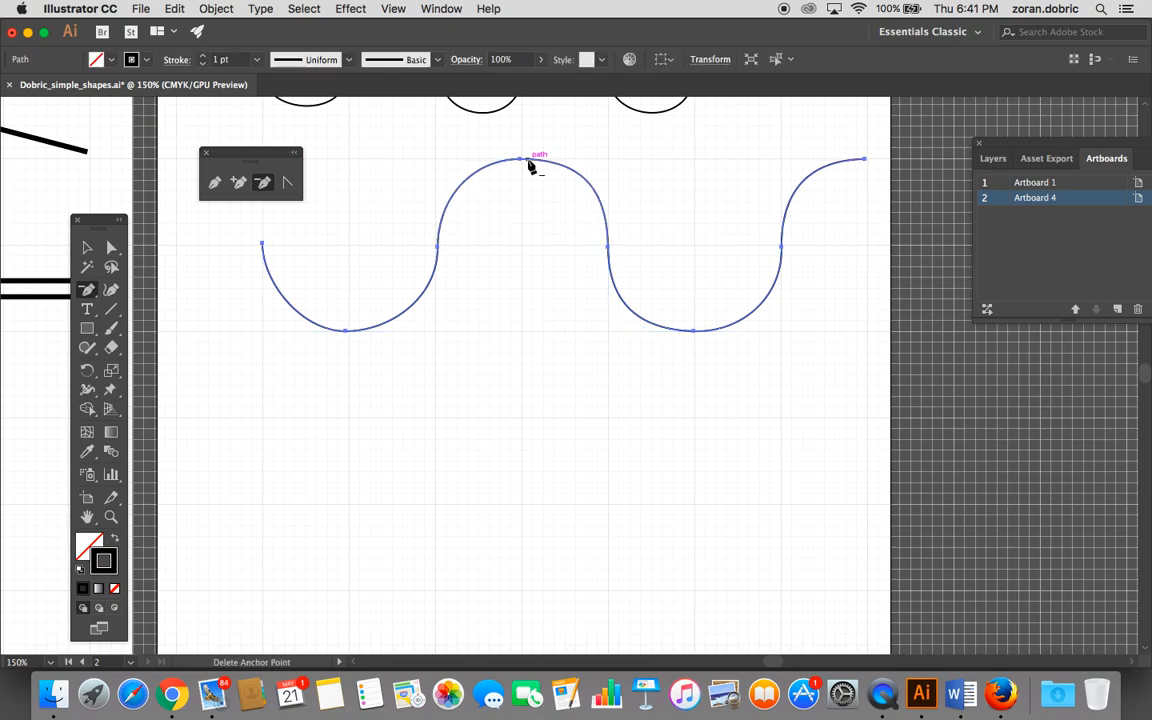
Step: Remove the three anchors between the larger wave's two troughs, and delete the whole path
left_click(437, 247)
left_click(521, 160)
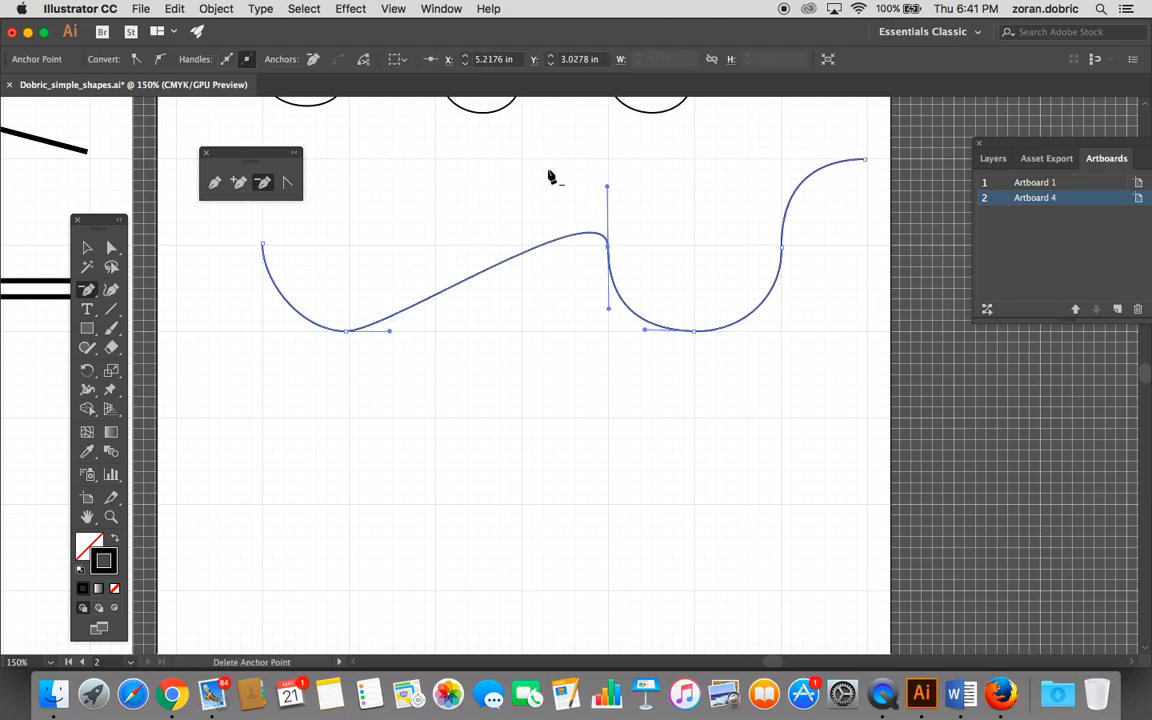
left_click(608, 247)
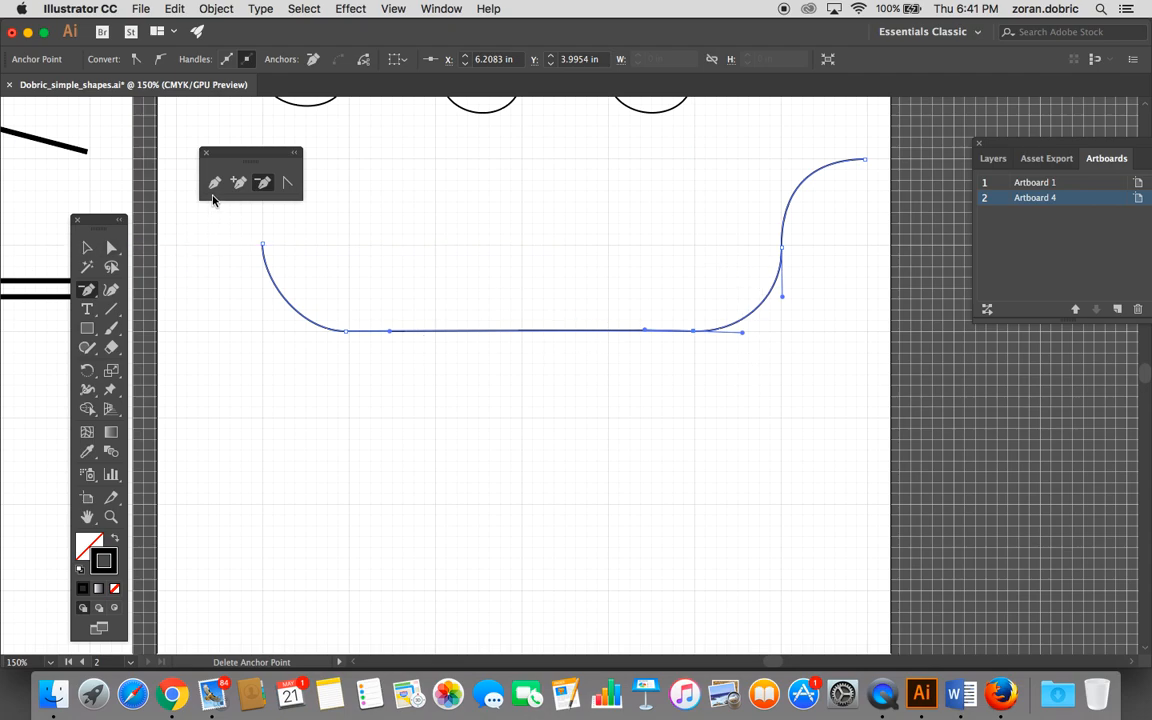
left_click(87, 247)
key("Delete")
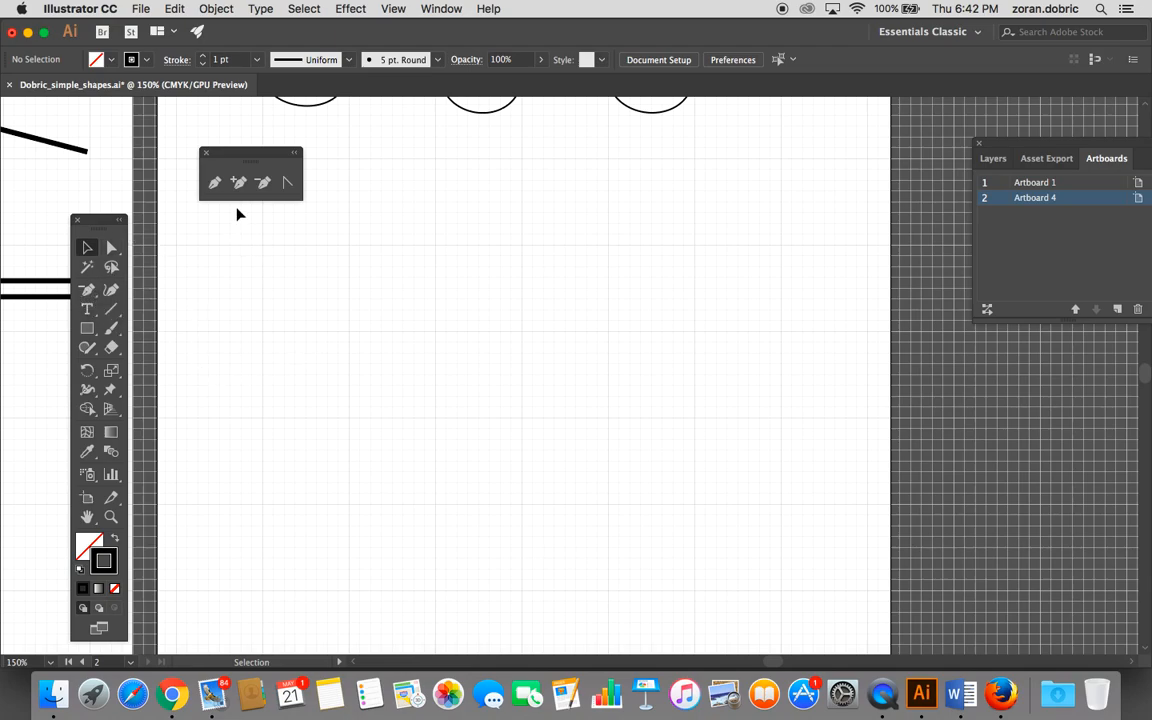
Step: Start a new wave path near the artboard's left edge with a downward arc and an upward arc, each about 2 in wide and 1 in high
key("p")
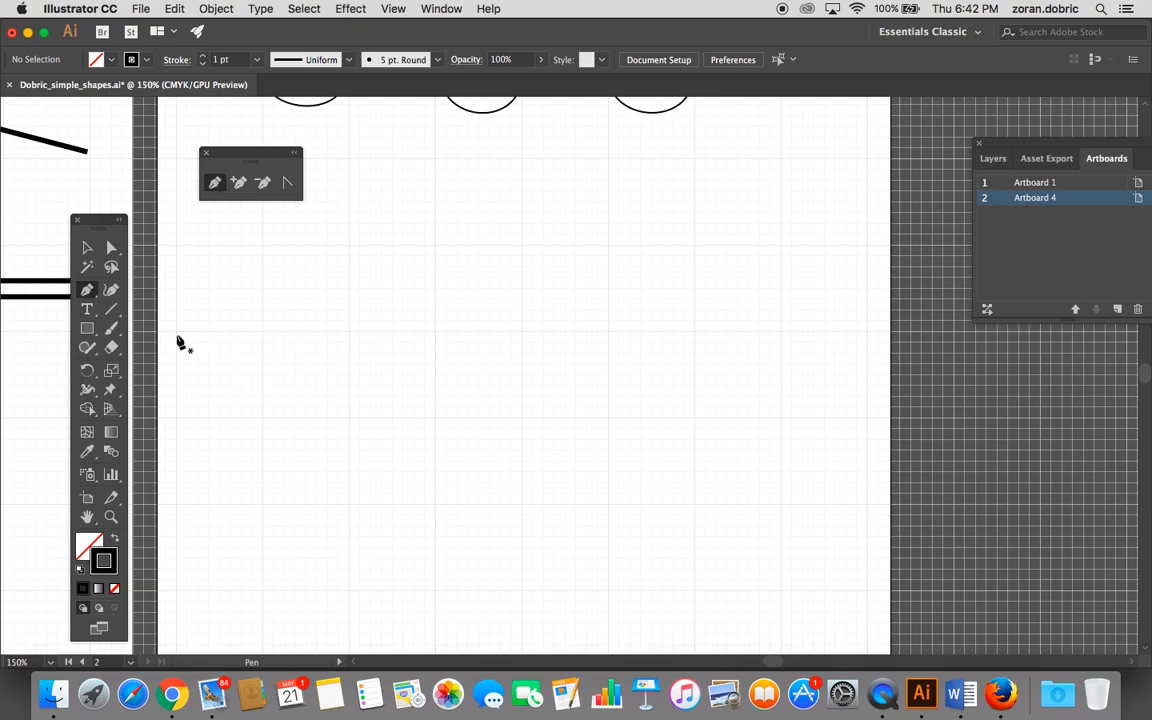
left_click_drag(176, 356, 176, 386)
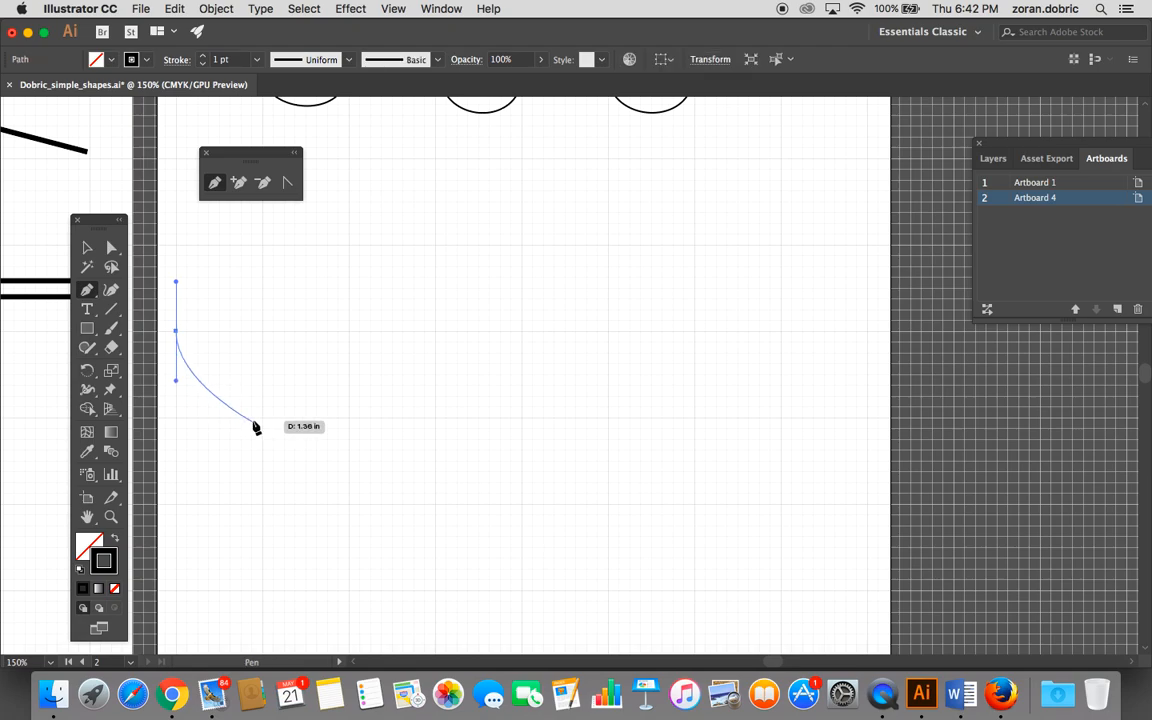
left_click_drag(262, 418, 312, 418)
left_click_drag(351, 331, 352, 280)
left_click_drag(437, 245, 497, 245)
left_click_drag(521, 333, 521, 373)
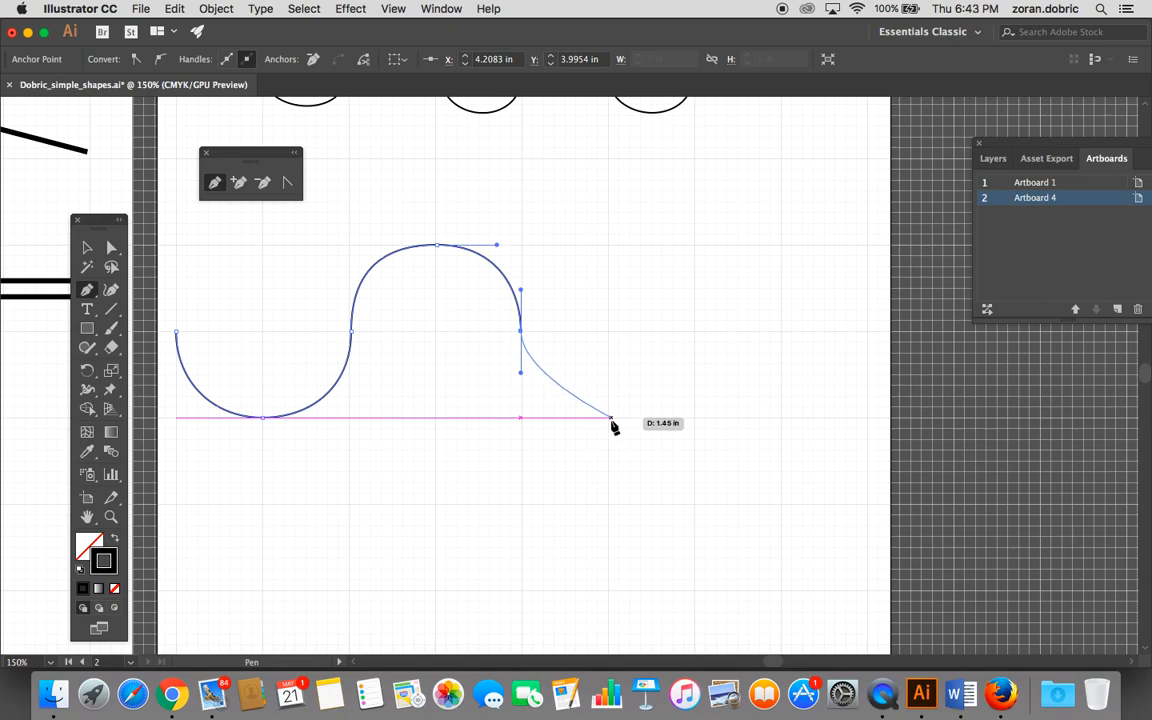
Step: Continue the wave with a downward arc about 2 in wide and a rising quarter arc with horizontal handles at its end
left_click_drag(611, 418, 667, 420)
left_click_drag(697, 332, 704, 280)
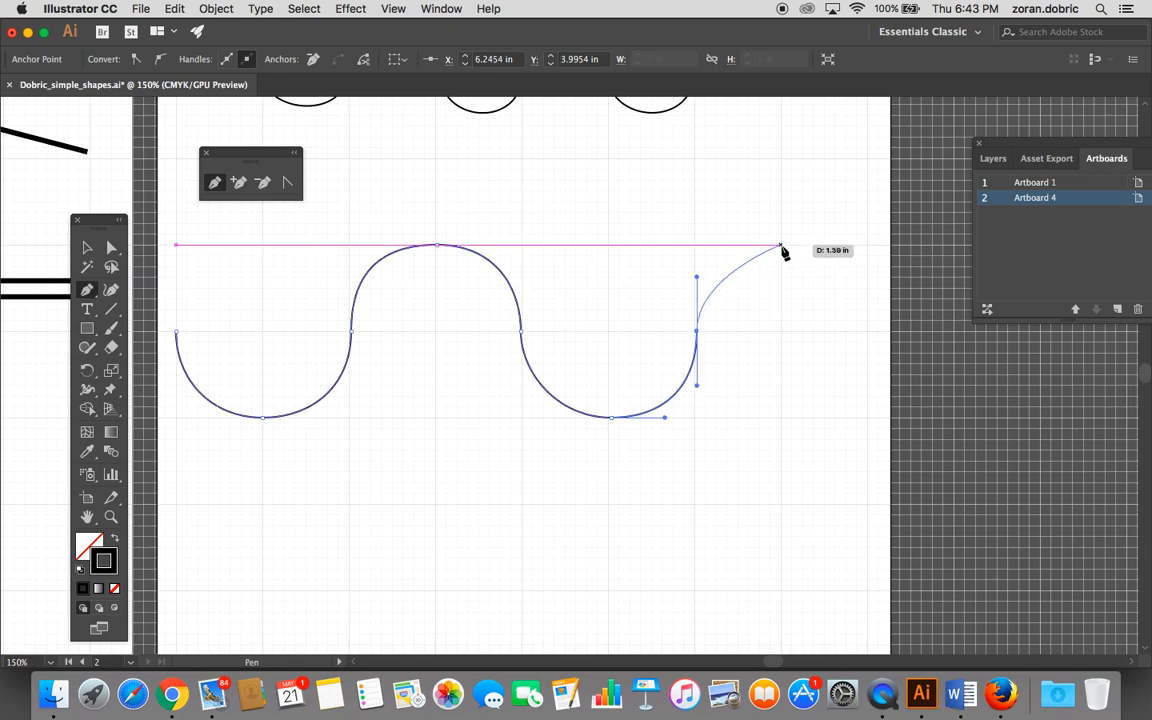
left_click_drag(781, 245, 823, 253)
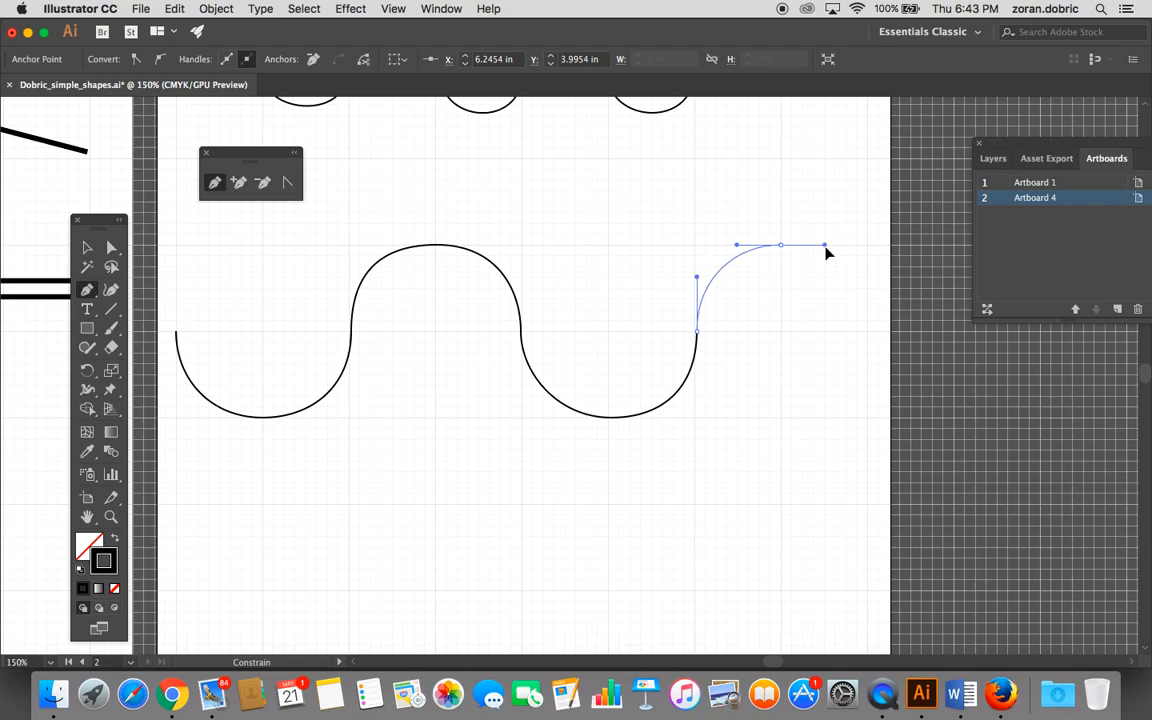
Step: Finish the larger wave with a falling quarter arc about 1 in wide and 1 in high, and deselect it
left_click_drag(826, 253, 828, 250)
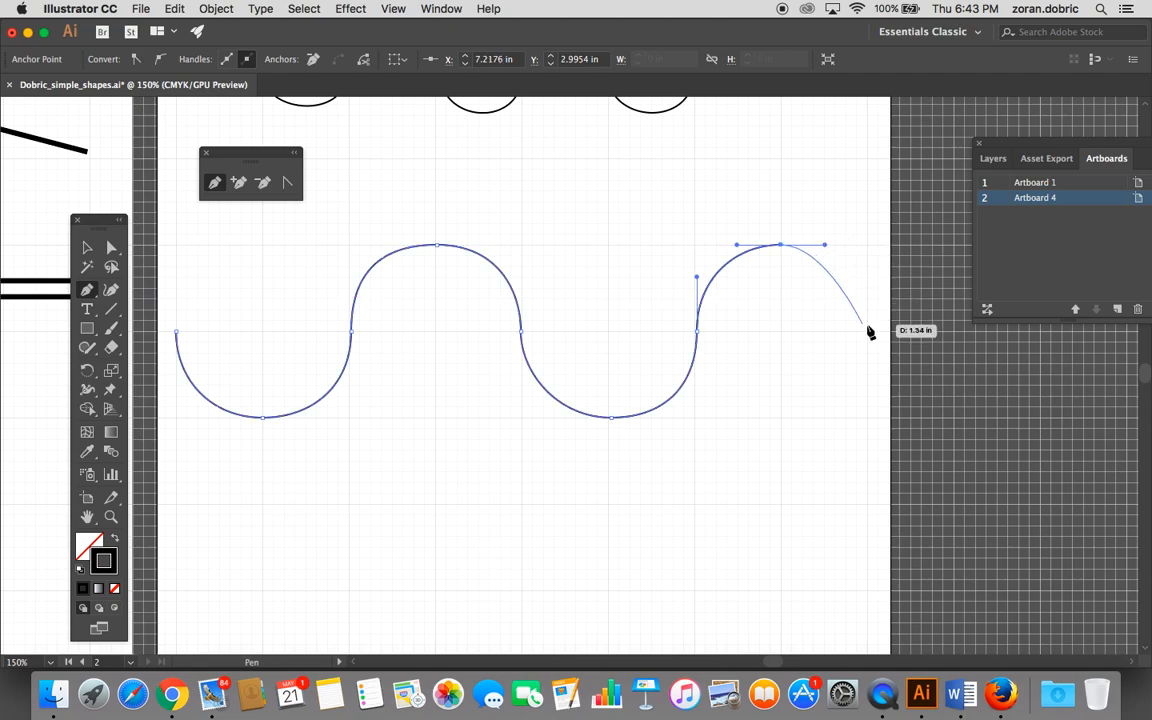
left_click_drag(868, 331, 846, 427)
left_click(846, 430, "super")
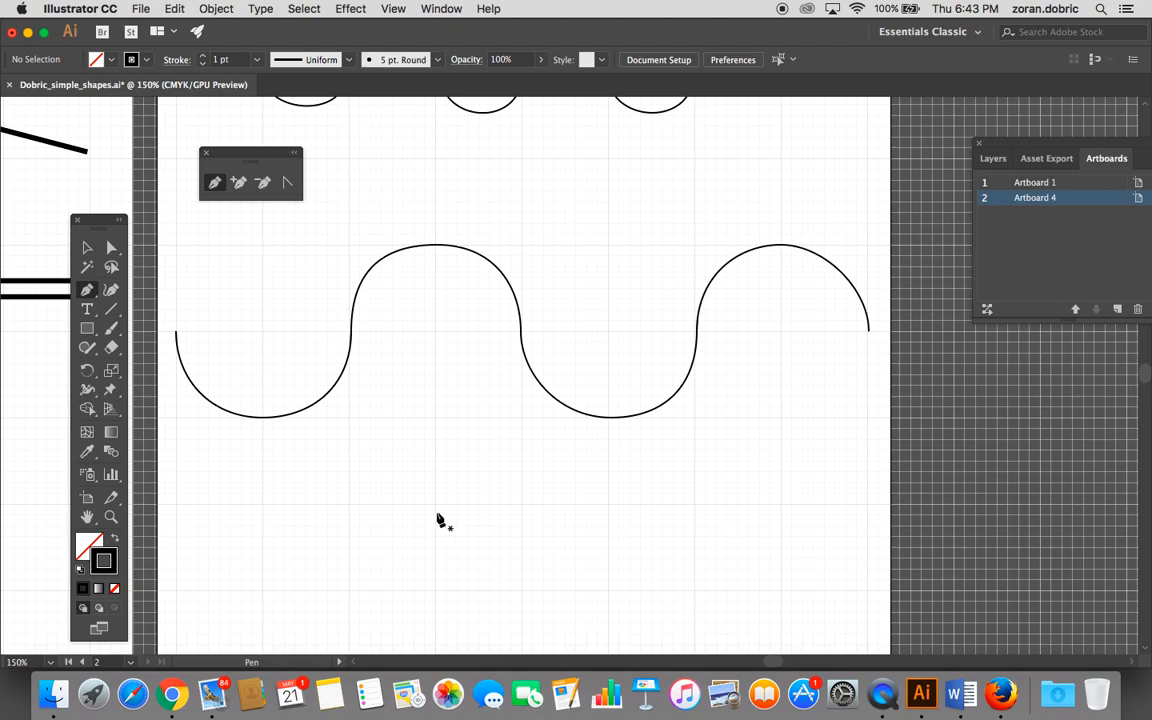
Step: Fill the smaller wave near the top of the second artboard with yellow
scroll(412, 374, "up", 3)
scroll(413, 373, "down", 9)
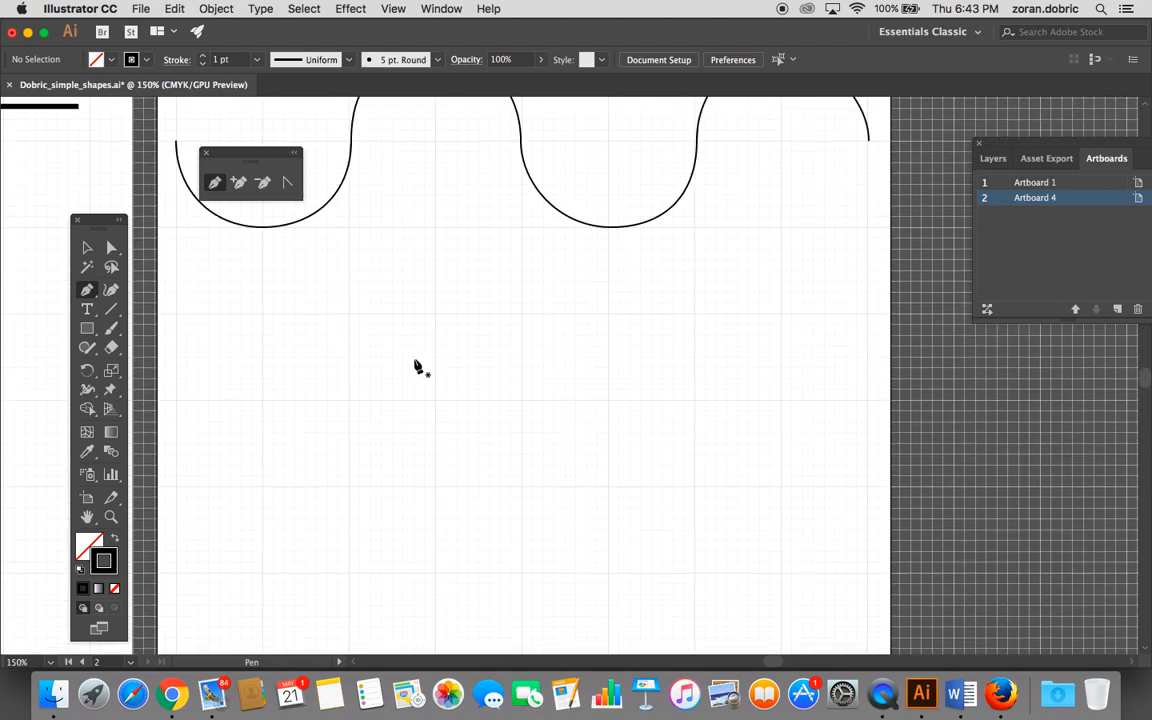
scroll(445, 270, "up", 4)
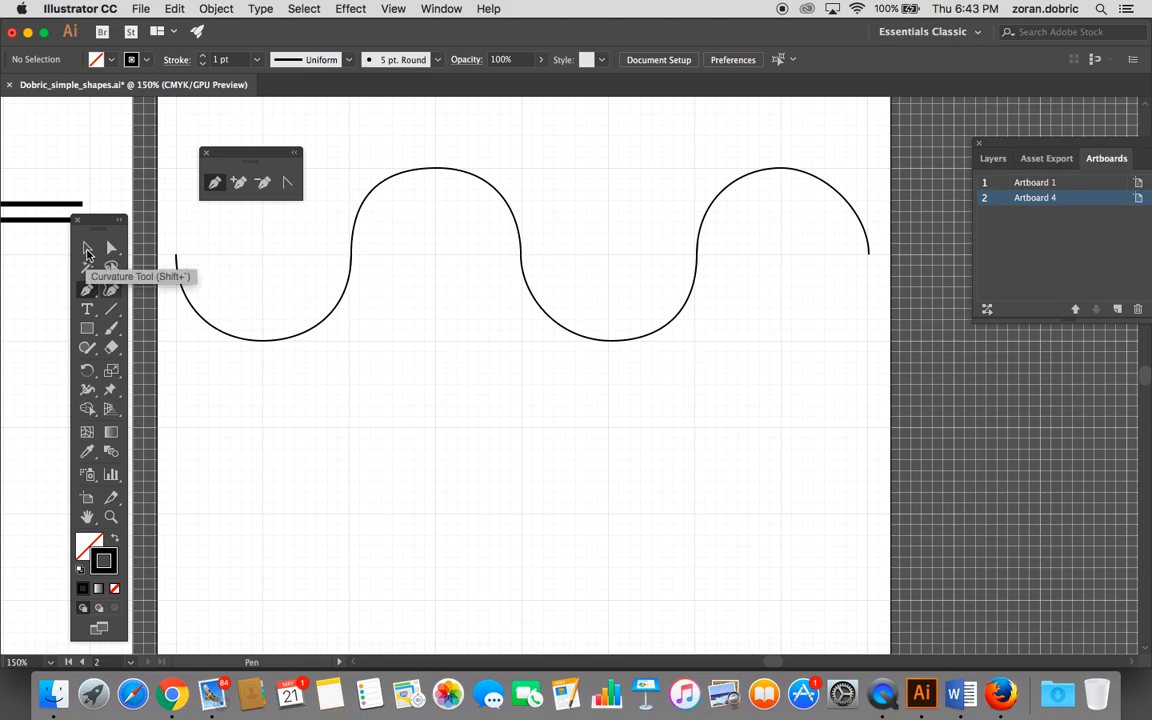
key("space")
left_click_drag(518, 348, 656, 550)
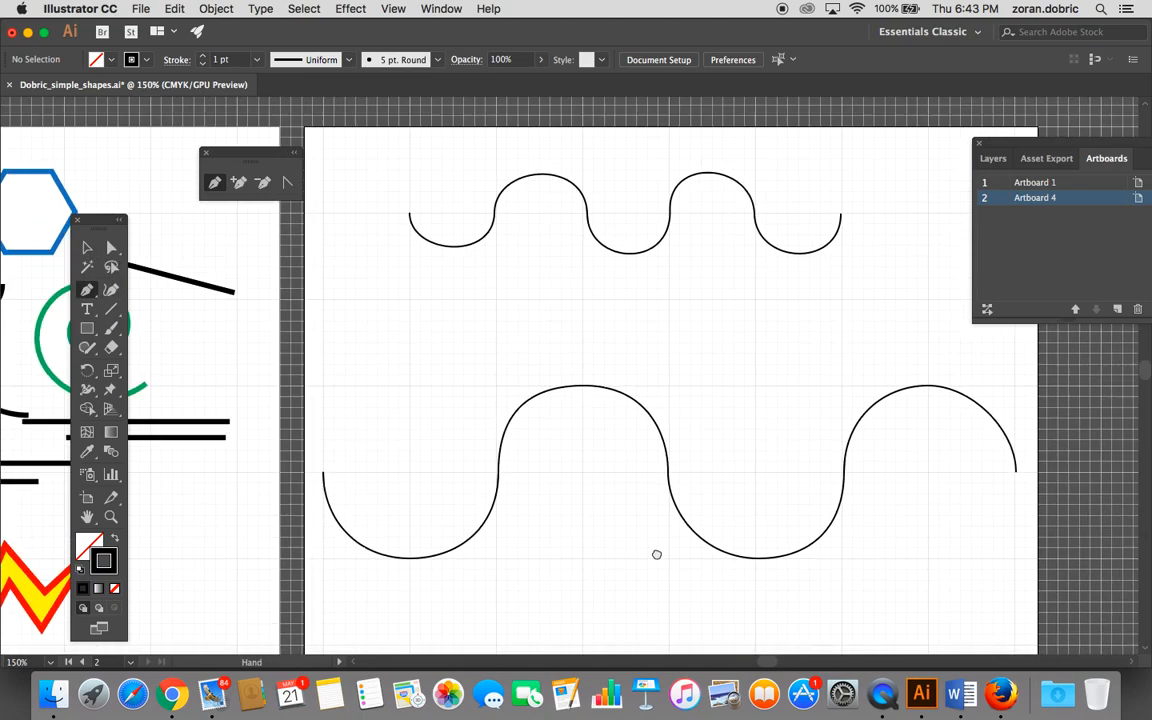
left_click_drag(586, 452, 704, 391)
left_click_drag(601, 421, 630, 481)
key("v")
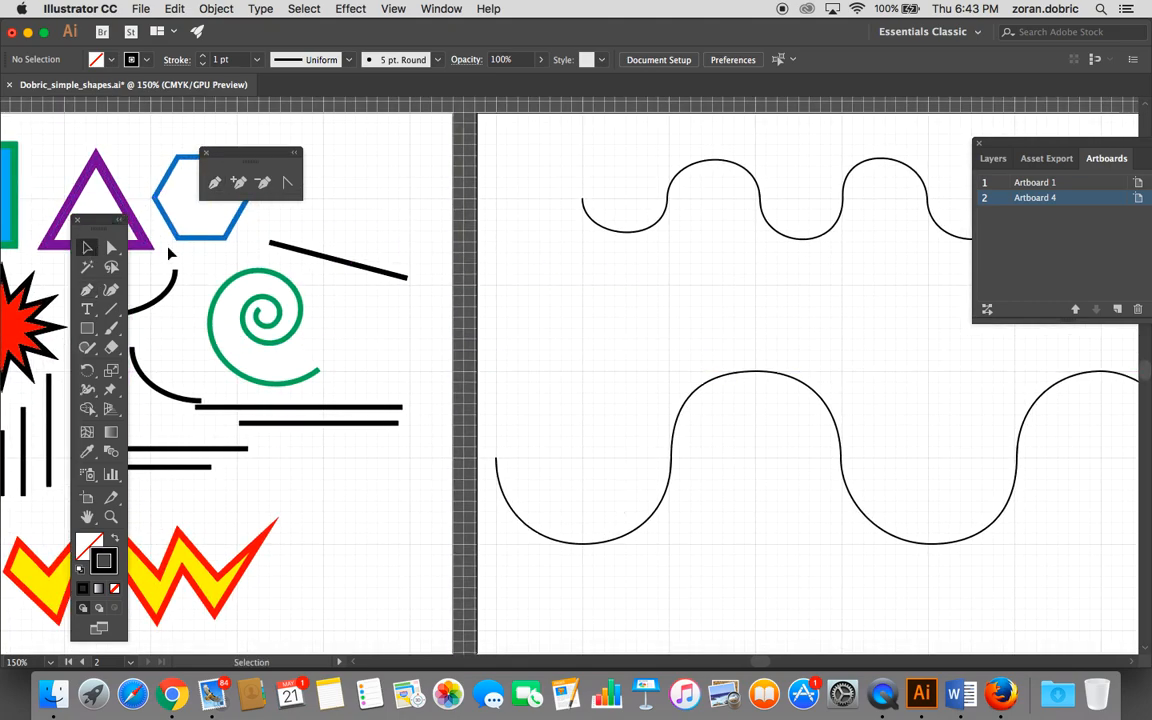
left_click(672, 218)
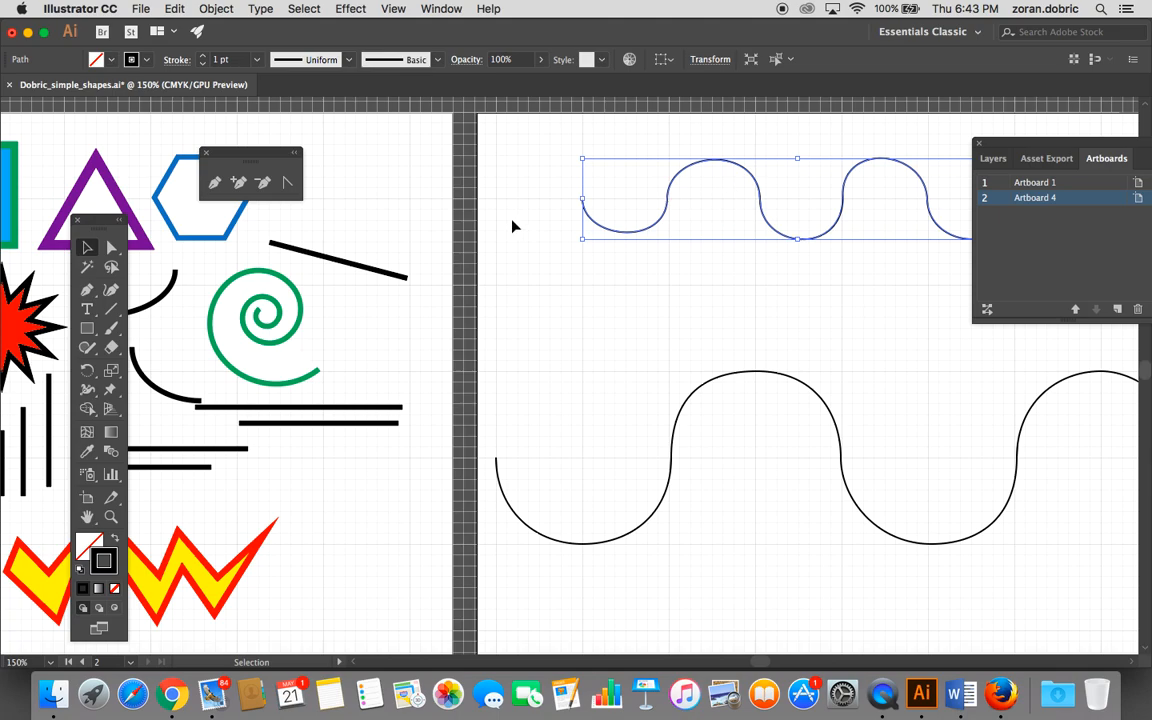
left_click(97, 59)
left_click(66, 87)
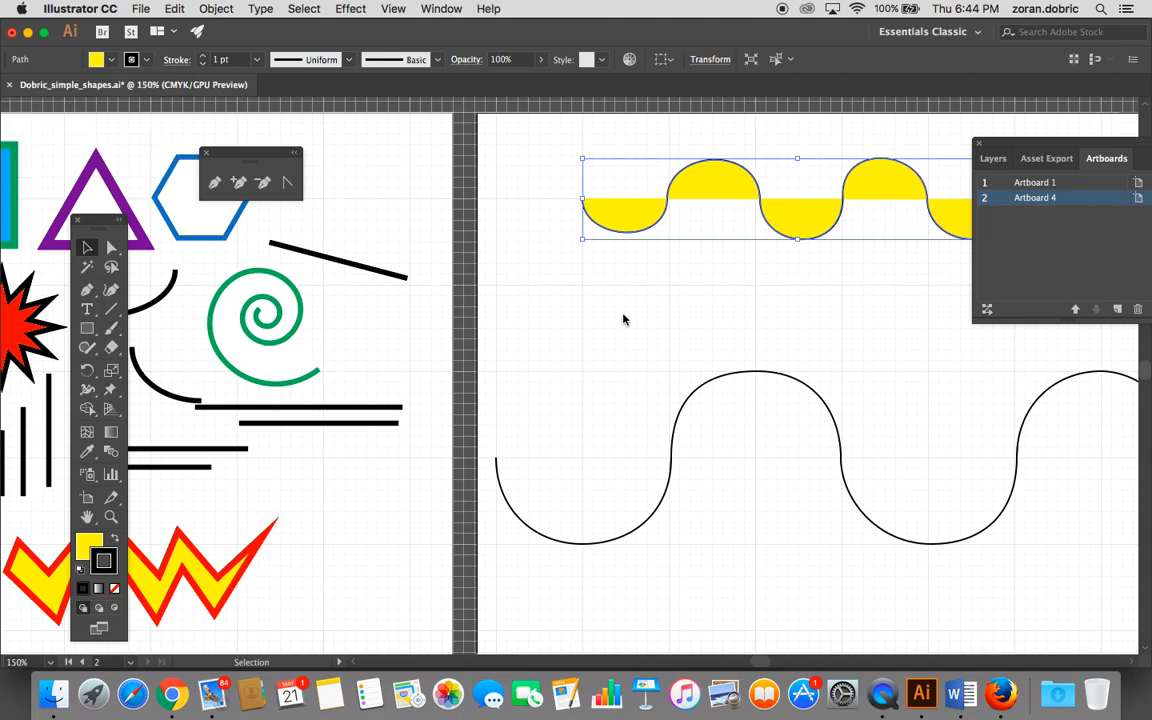
Step: Scale the large unfilled wave down proportionally to about 3 in wide
left_click(734, 388)
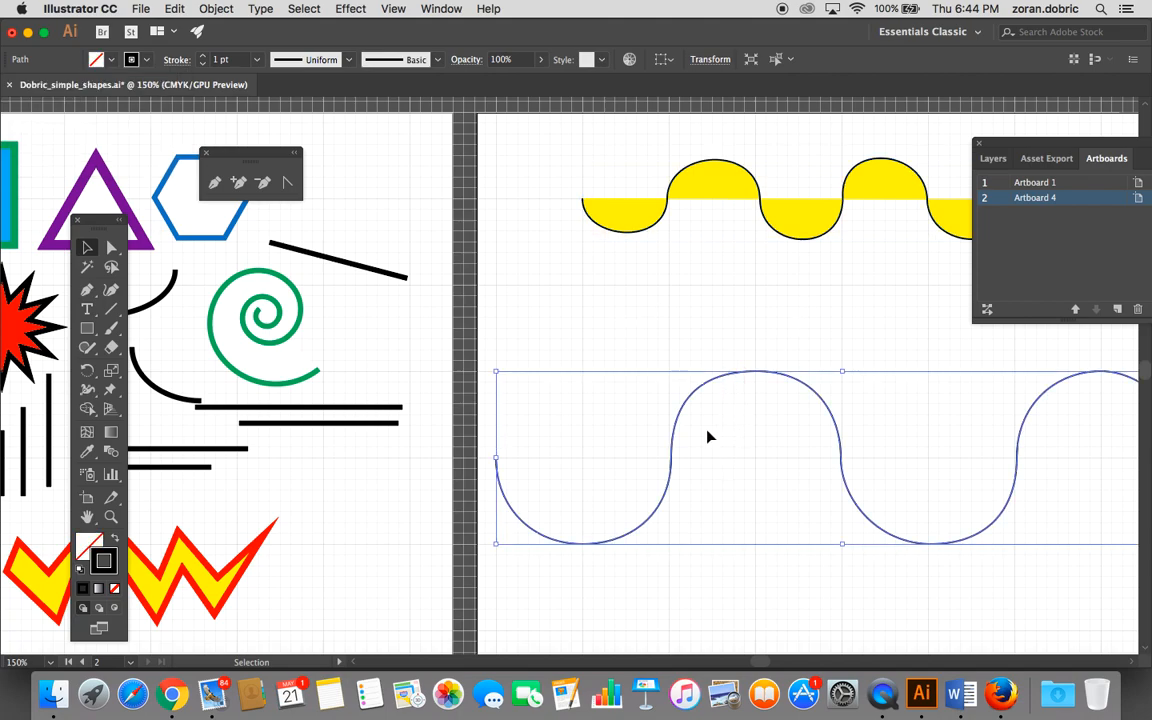
left_click_drag(720, 429, 553, 383)
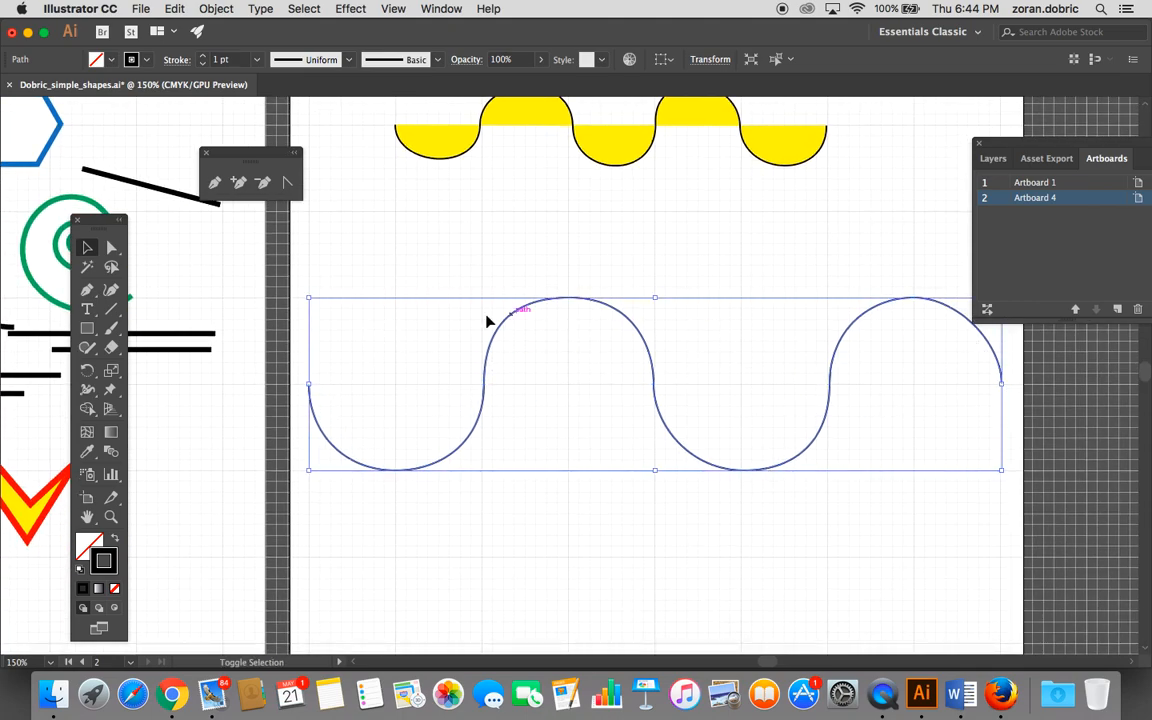
left_click_drag(309, 298, 525, 408)
Step: Move the yellow wave lower on the artboard and scale it down proportionally to about 3.4 in wide
left_click(597, 165)
left_click_drag(597, 165, 586, 282)
left_click_drag(816, 201, 675, 229)
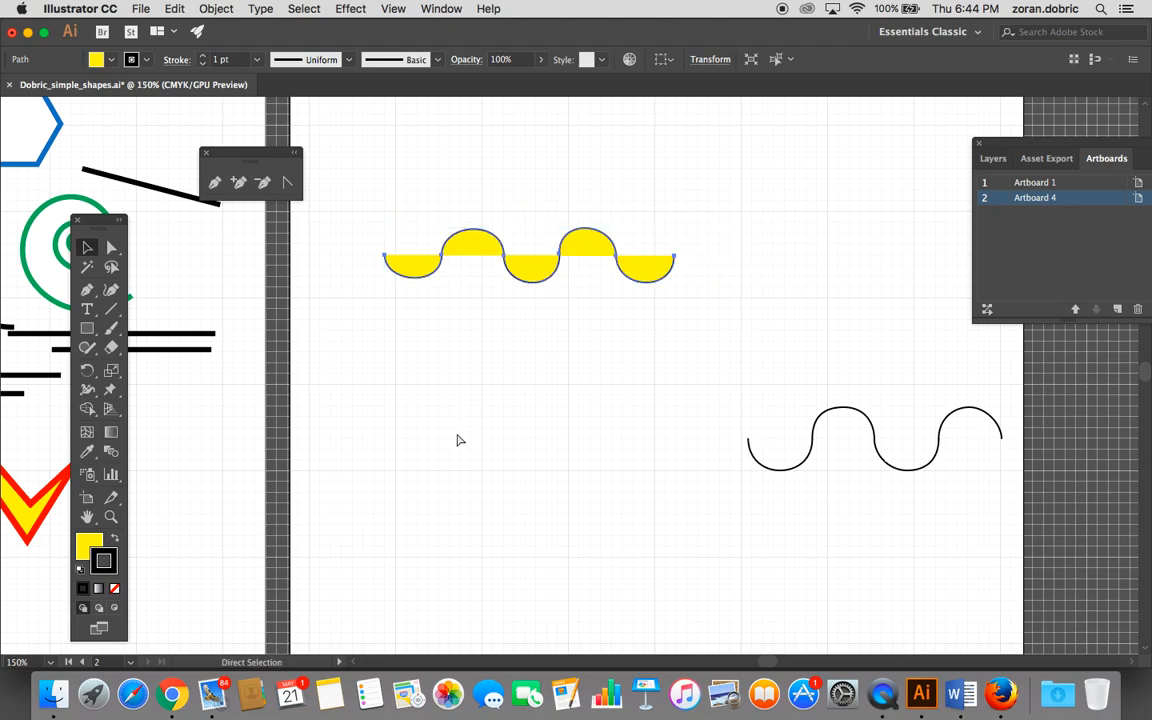
Step: Move the yellow wave and the unfilled wave onto the first artboard, below the yellow and red zigzag shape
left_click_drag(453, 432, 755, 293)
left_click_drag(724, 112, 246, 526)
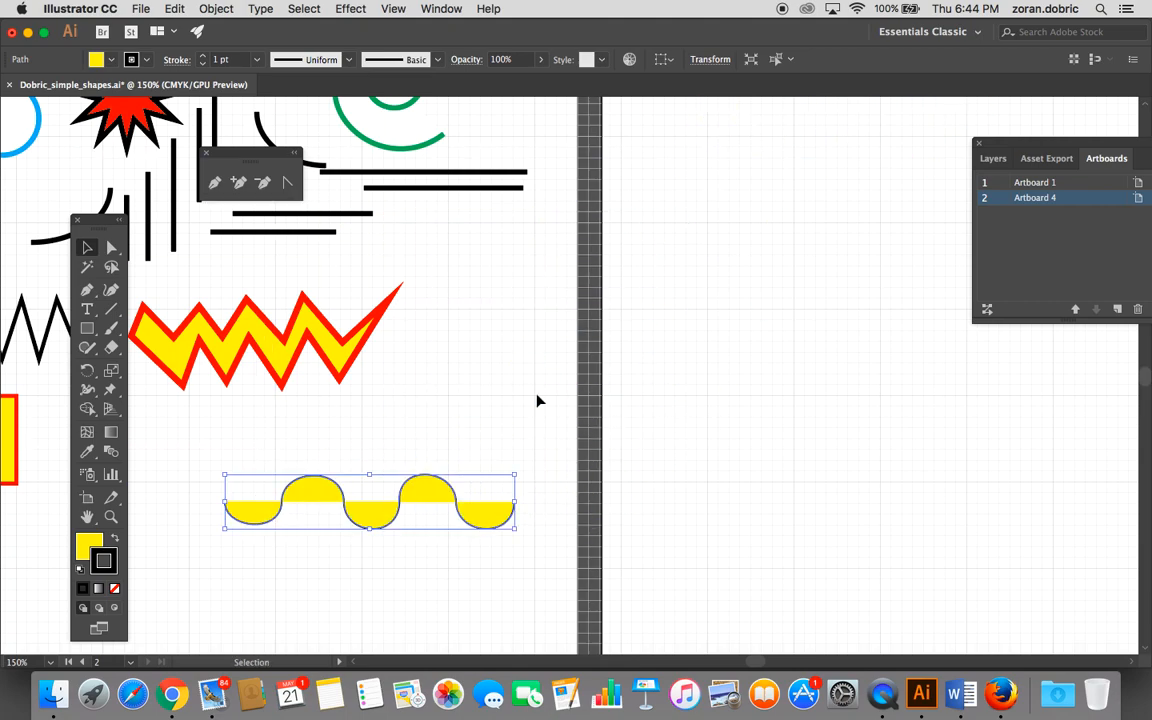
scroll(828, 296, "right", 5)
left_click_drag(848, 311, 245, 403)
scroll(787, 440, "left", 6)
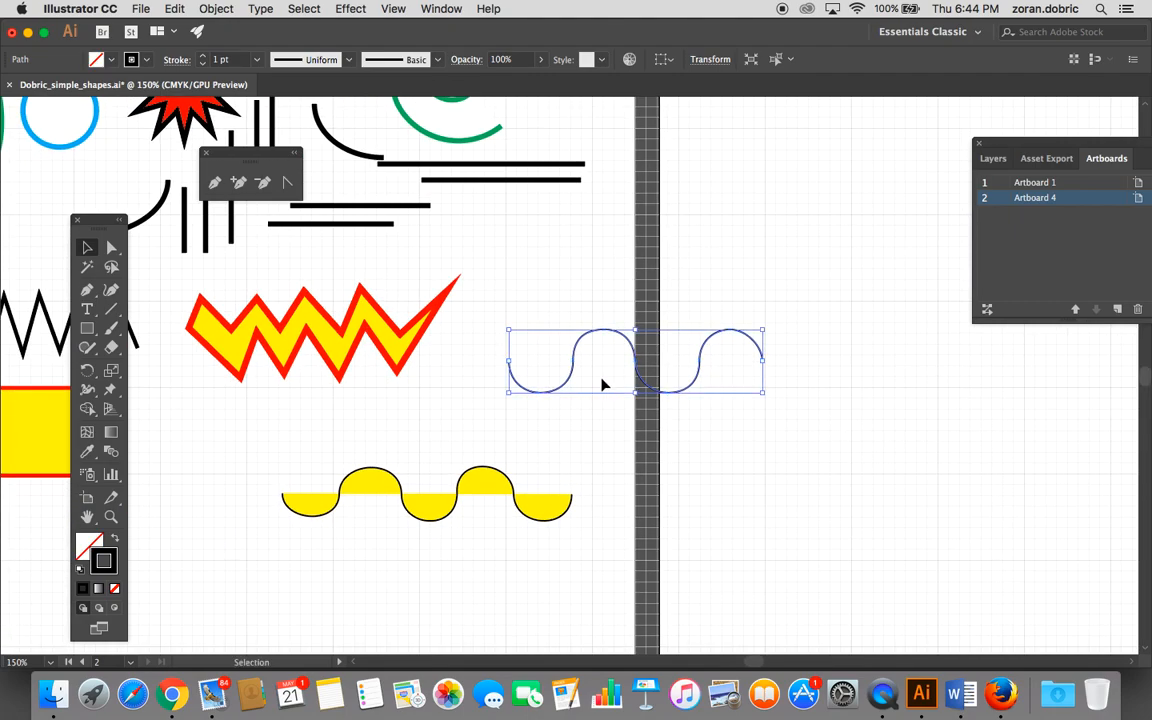
left_click_drag(638, 374, 301, 448)
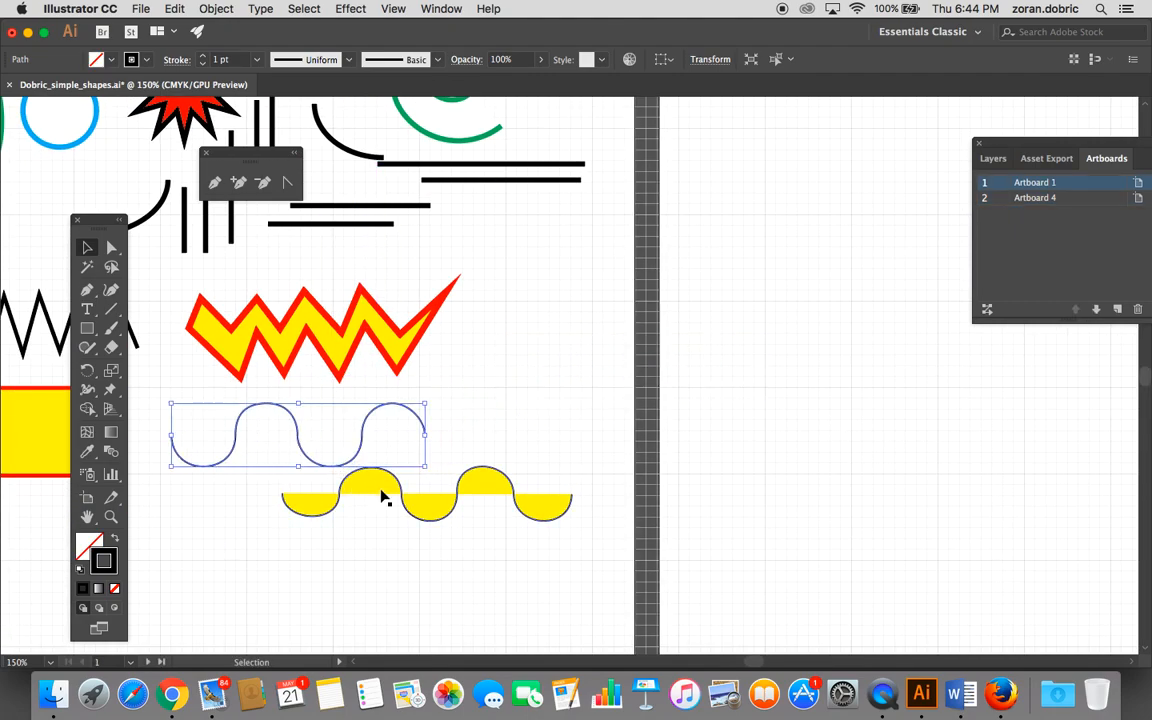
Step: Start a circle with the Pen tool on the empty second artboard by drawing its upper-right quarter arc, about 1 in wide and high
key("space")
left_click_drag(383, 478, 499, 432)
key("super+minus")
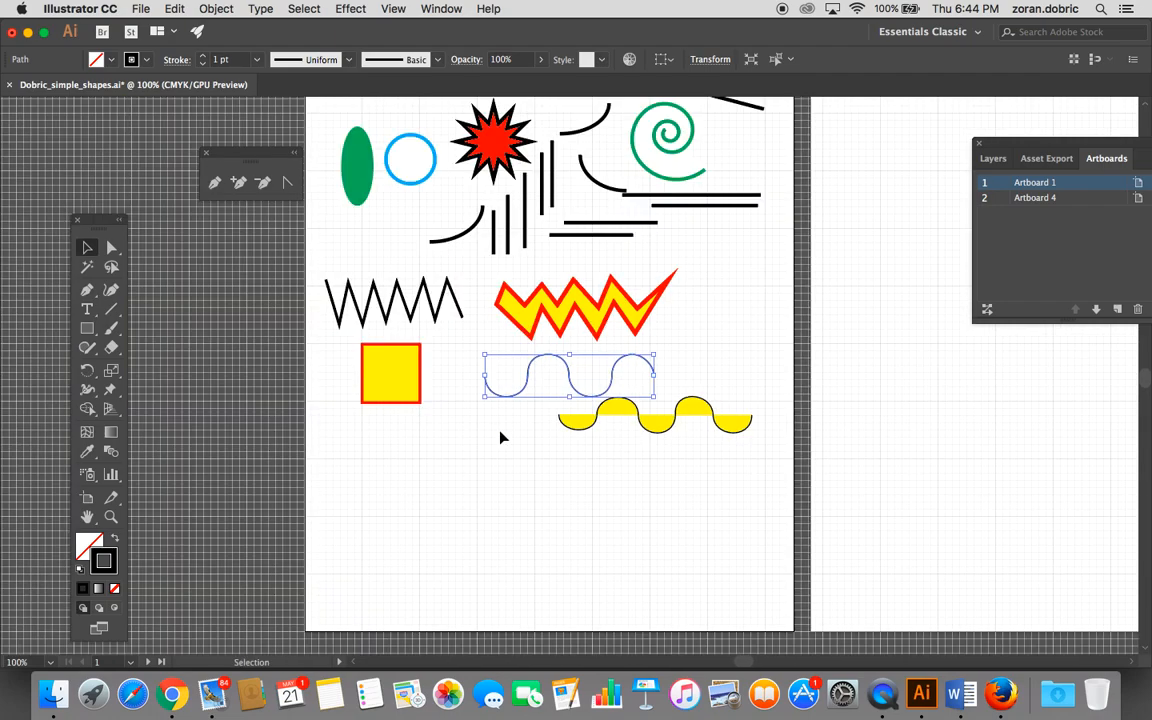
left_click_drag(712, 393, 375, 545)
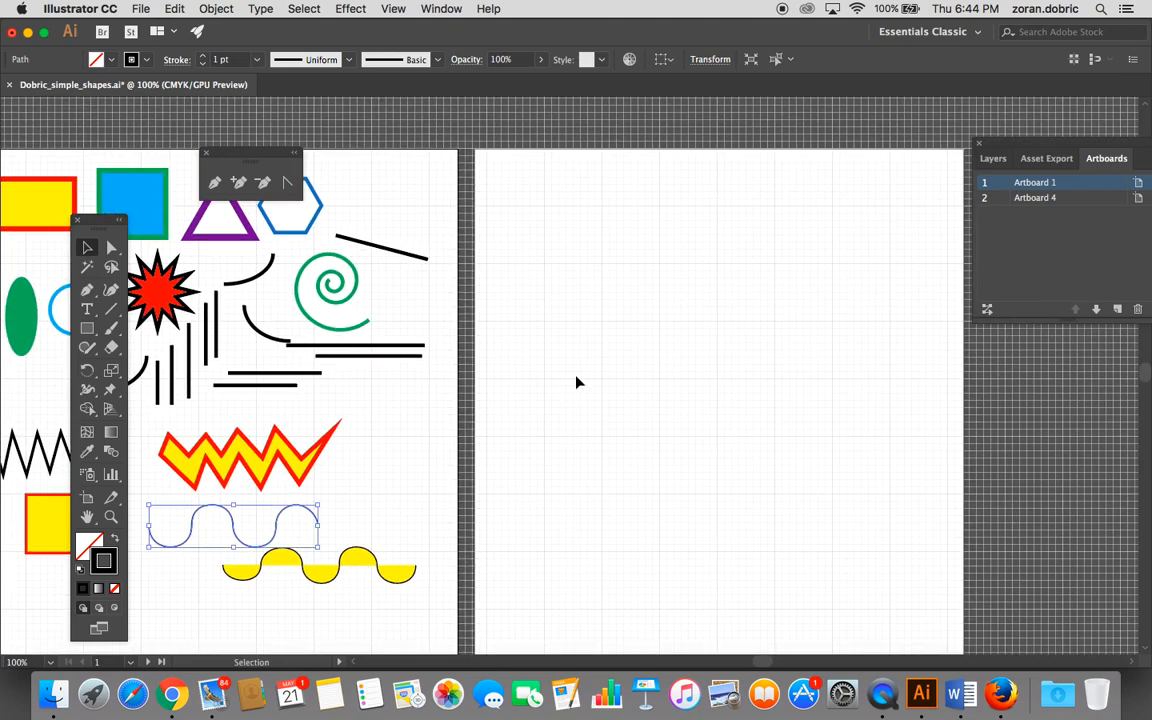
left_click(111, 517)
left_click(556, 236)
left_click(560, 300)
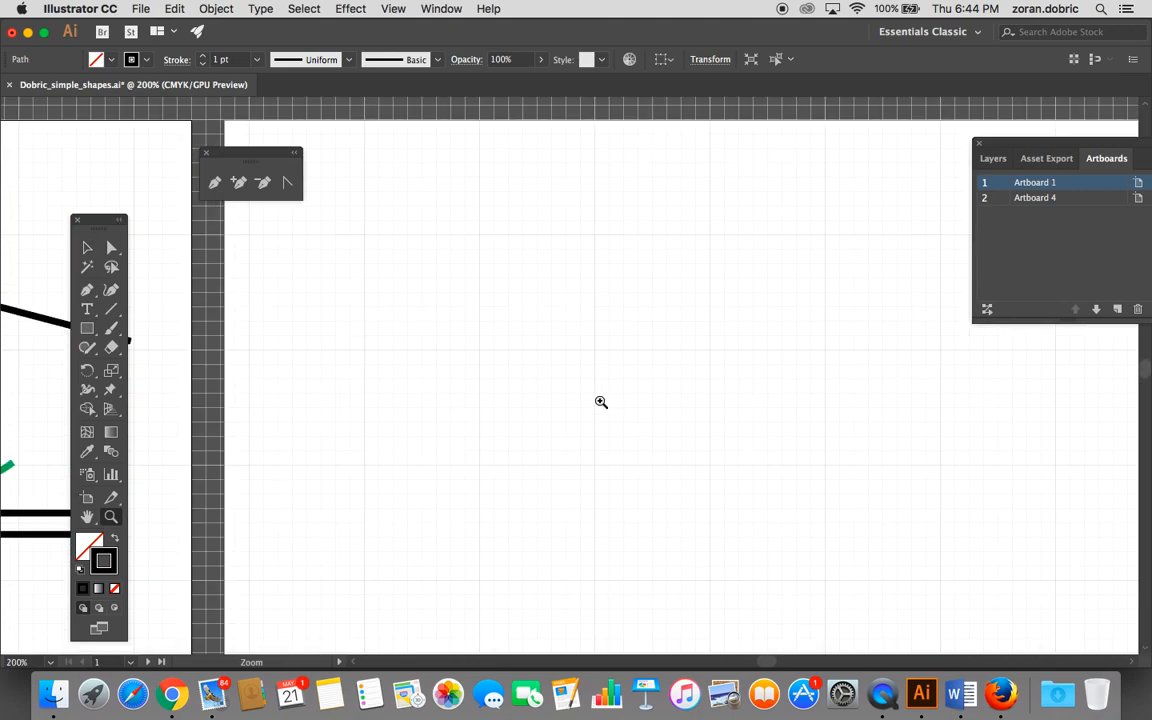
left_click(540, 360)
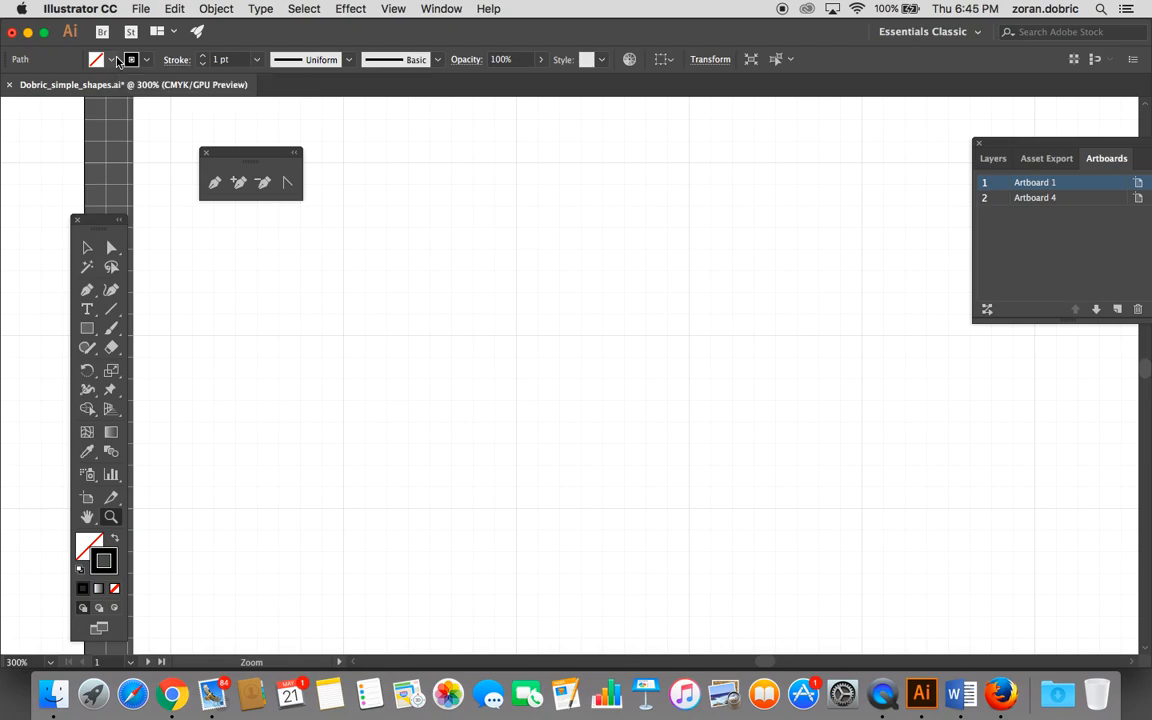
left_click(215, 184)
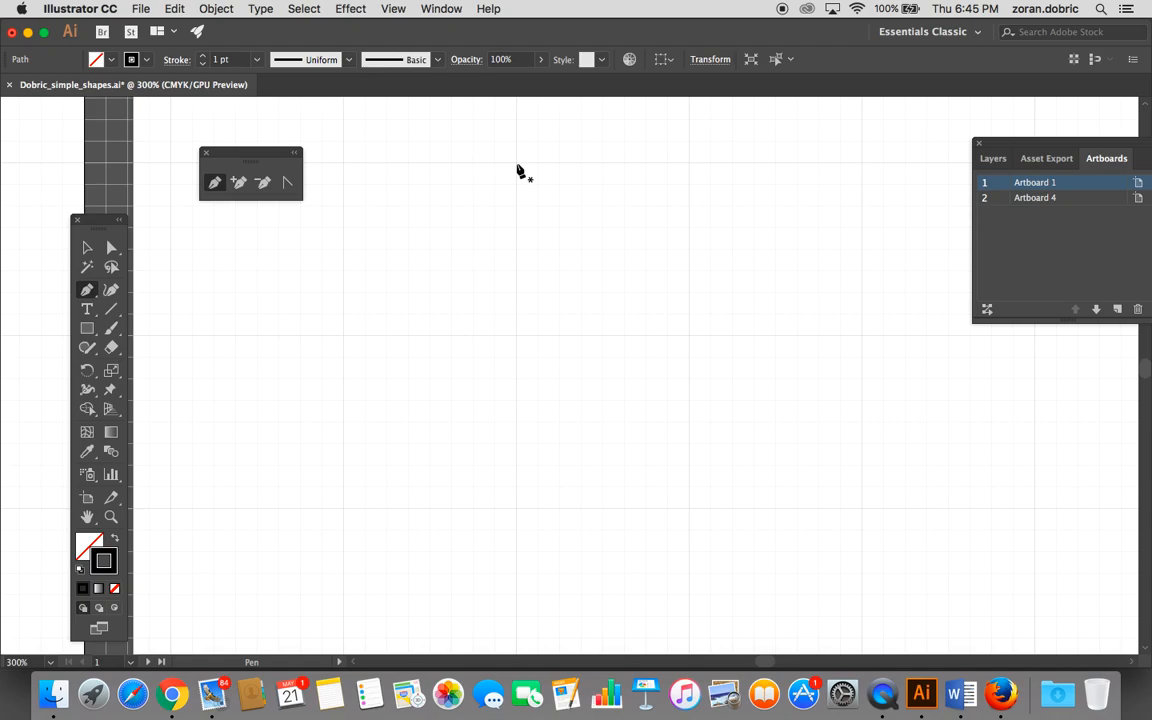
key("Page_Down")
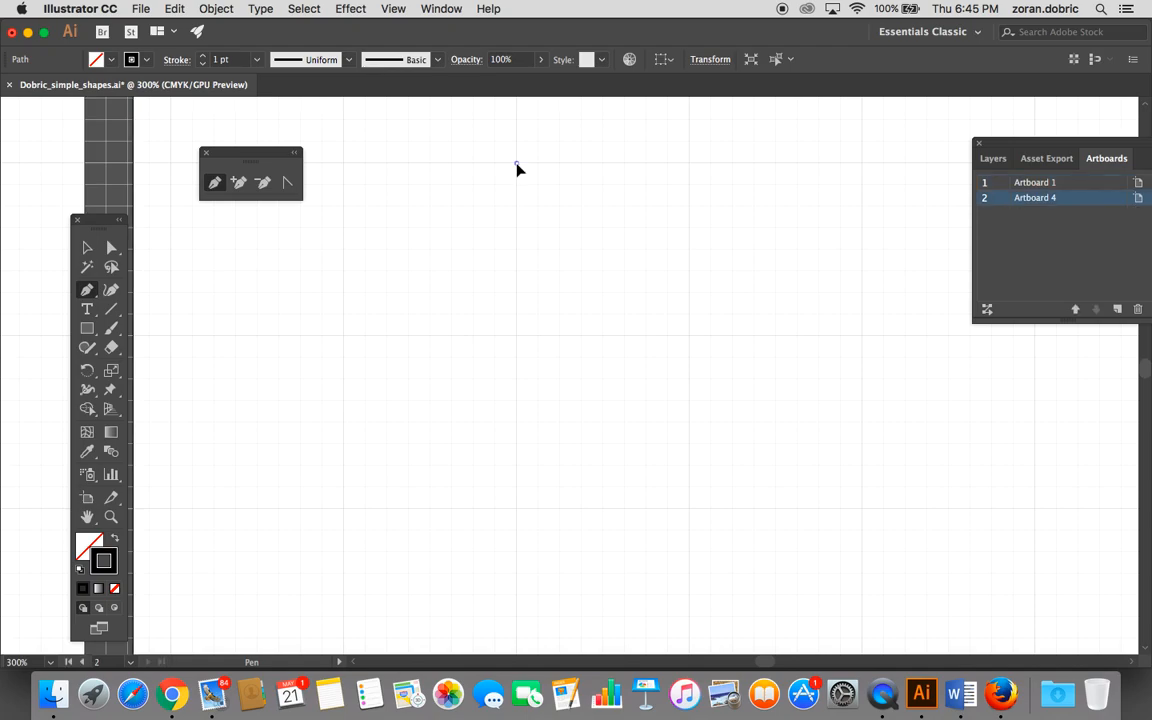
left_click_drag(524, 164, 601, 171)
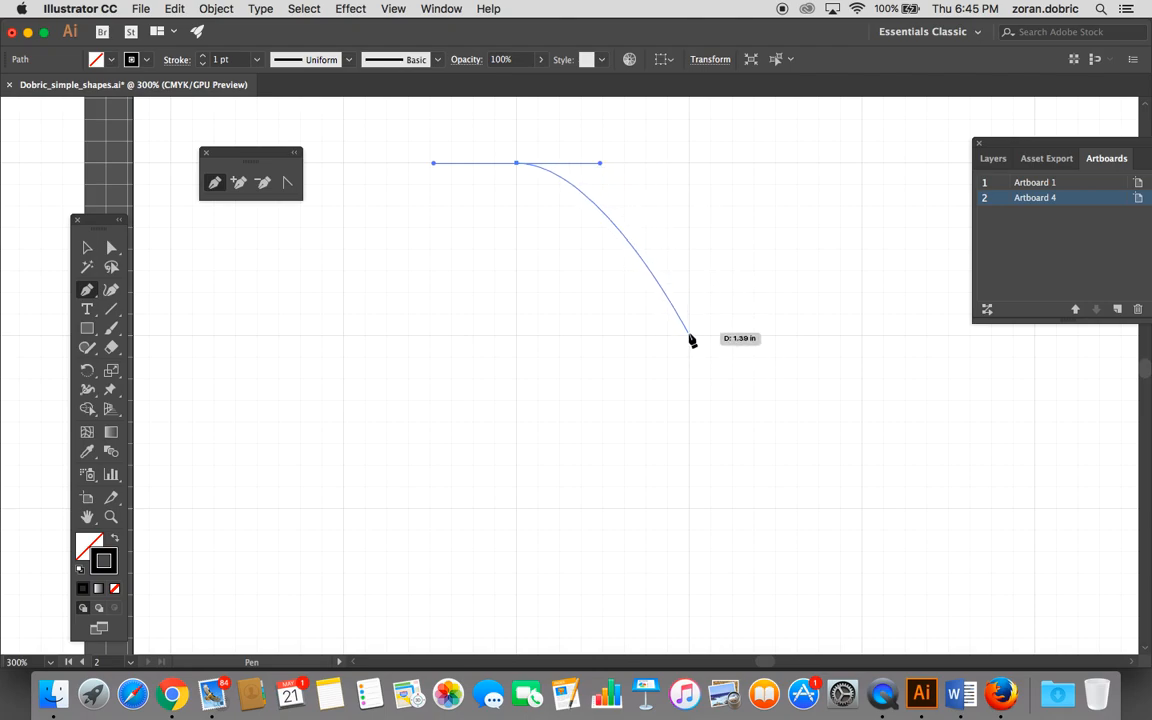
left_click_drag(690, 337, 695, 409)
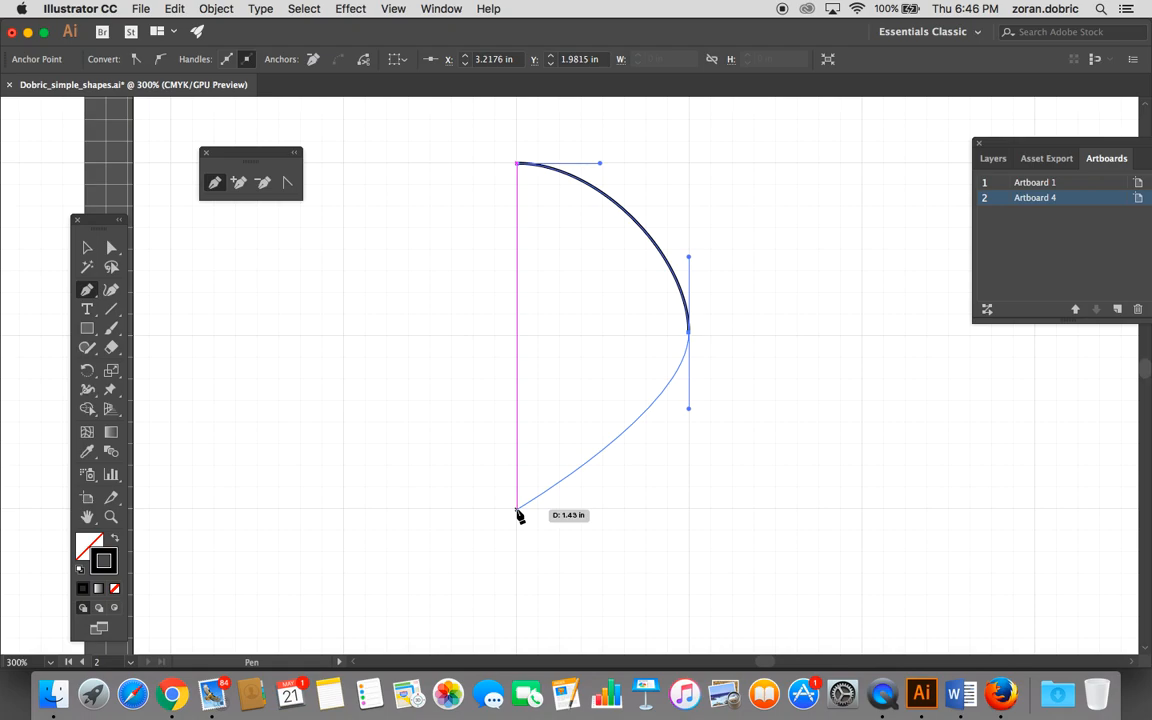
Step: Add smooth anchors at the circle's bottom and left, and close the path at its top anchor, about 2 in across
left_click_drag(518, 514, 430, 512)
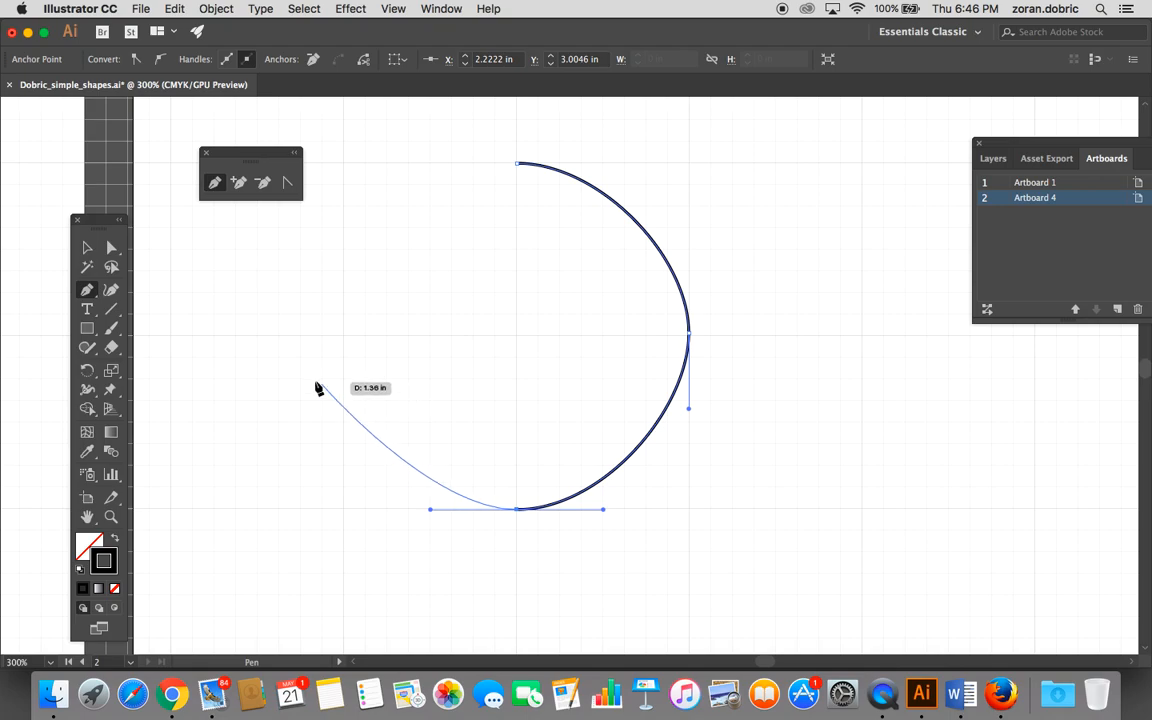
left_click_drag(344, 337, 342, 257)
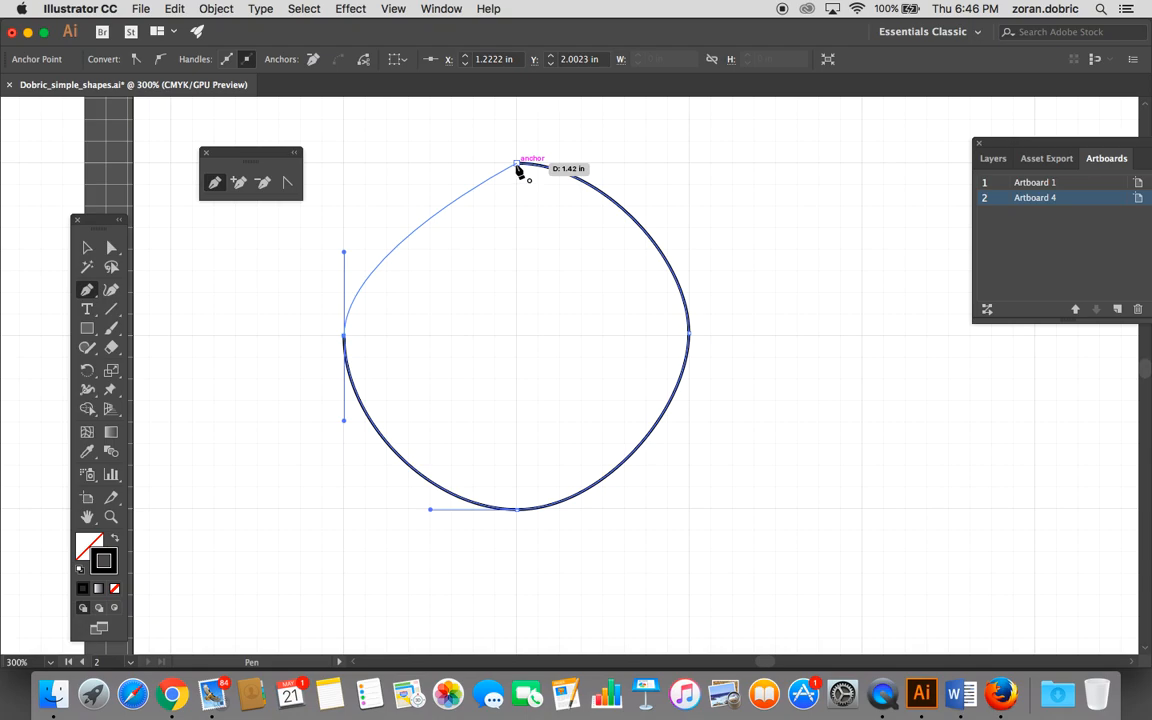
left_click_drag(517, 170, 604, 169)
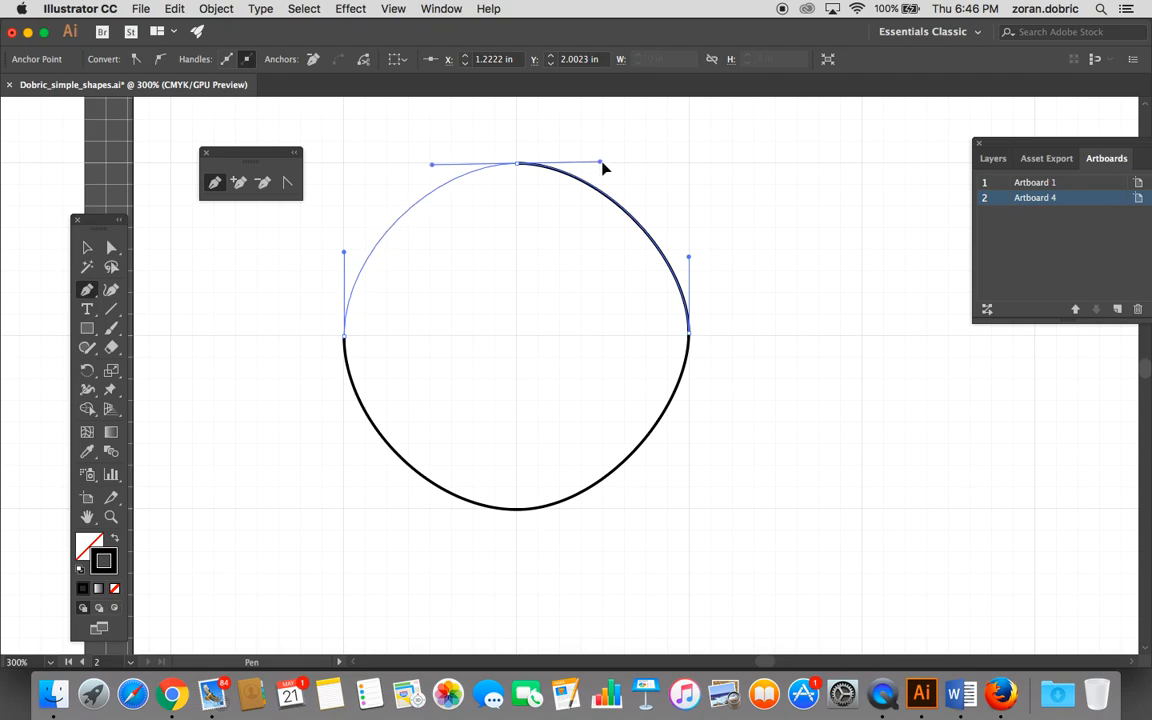
left_click_drag(603, 168, 606, 169)
left_click_drag(605, 168, 607, 169)
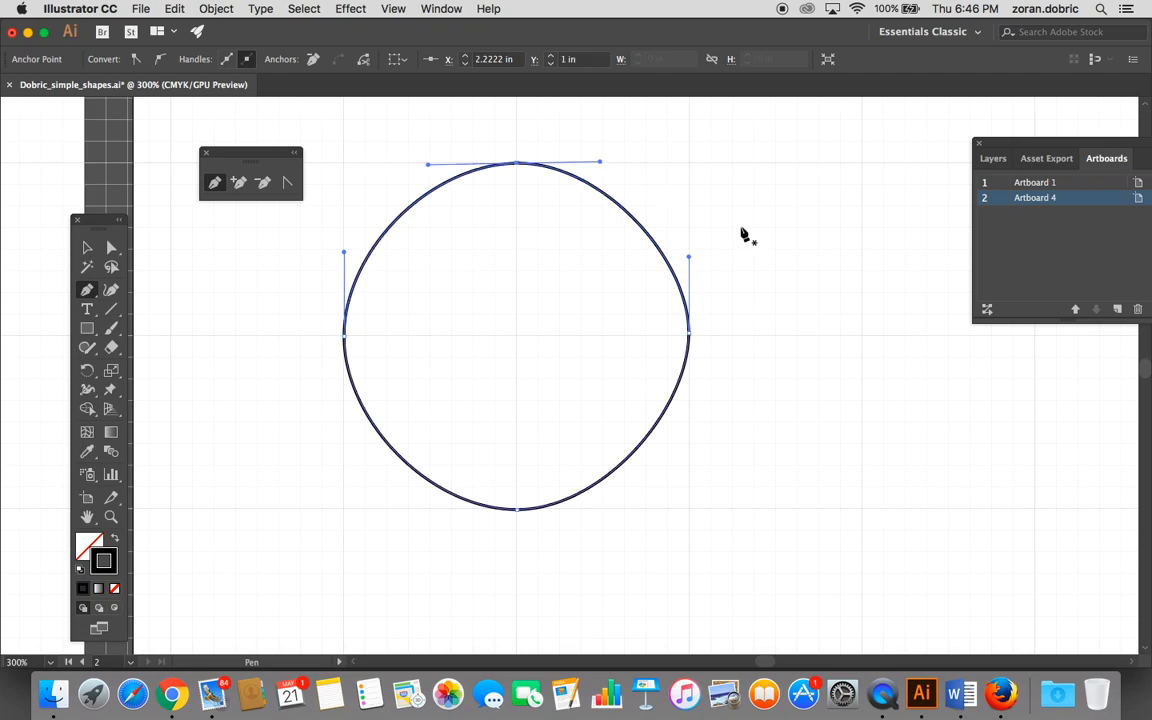
Step: Lengthen the lower handle of the circle's right anchor with Direct Selection to round the lower-right arc
left_click(111, 247)
left_click(280, 478)
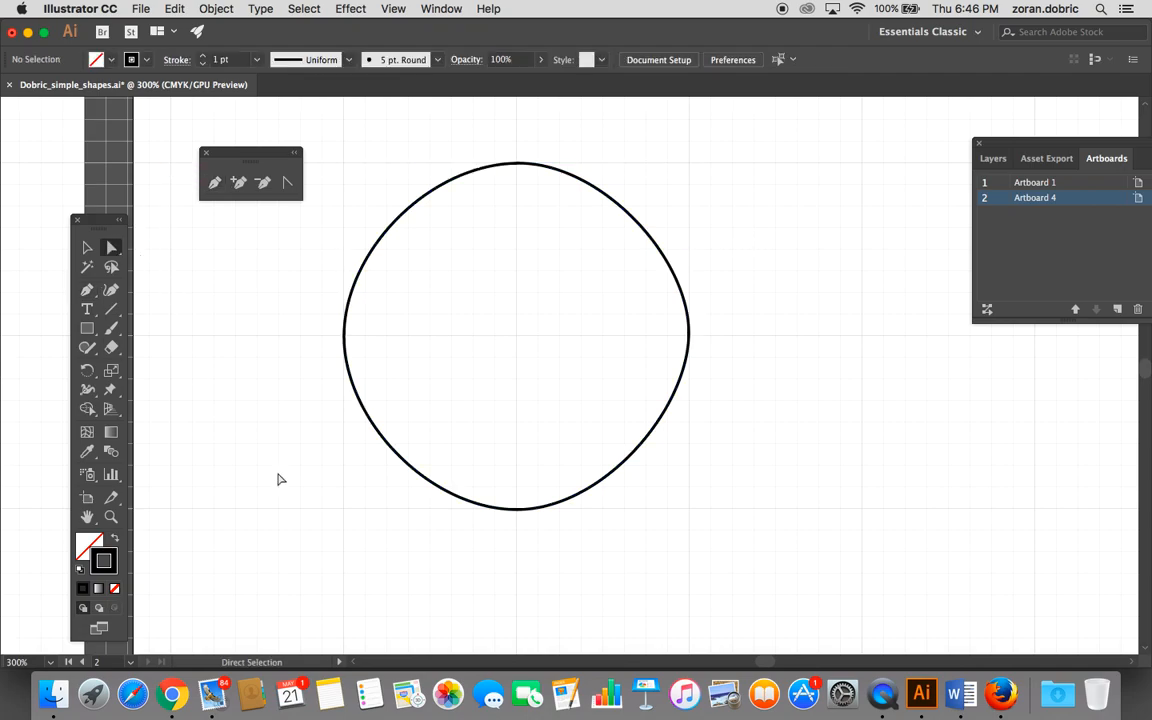
left_click(419, 477)
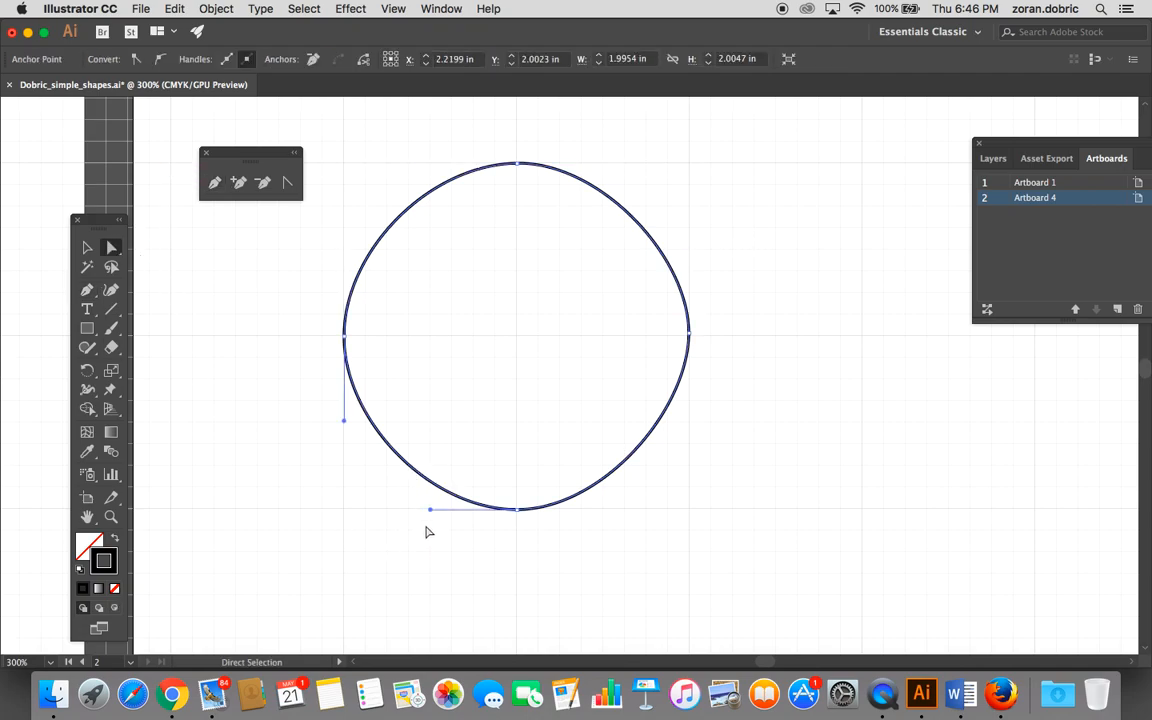
left_click(659, 441)
left_click(652, 440)
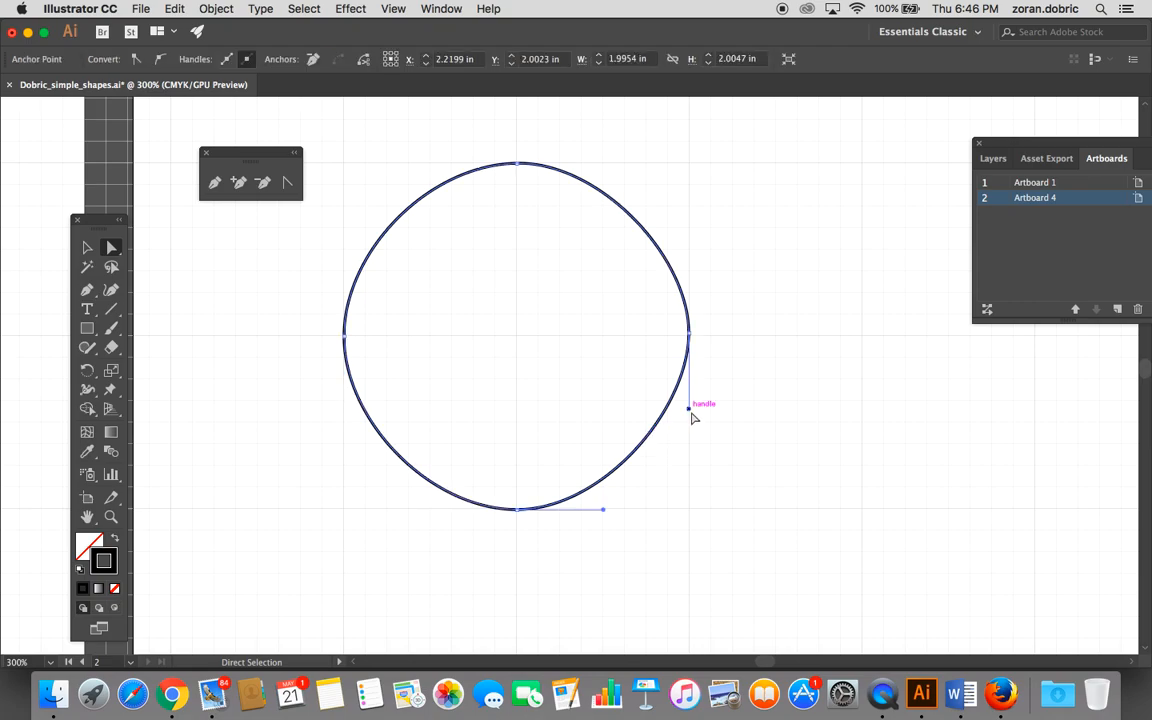
left_click_drag(689, 411, 690, 442)
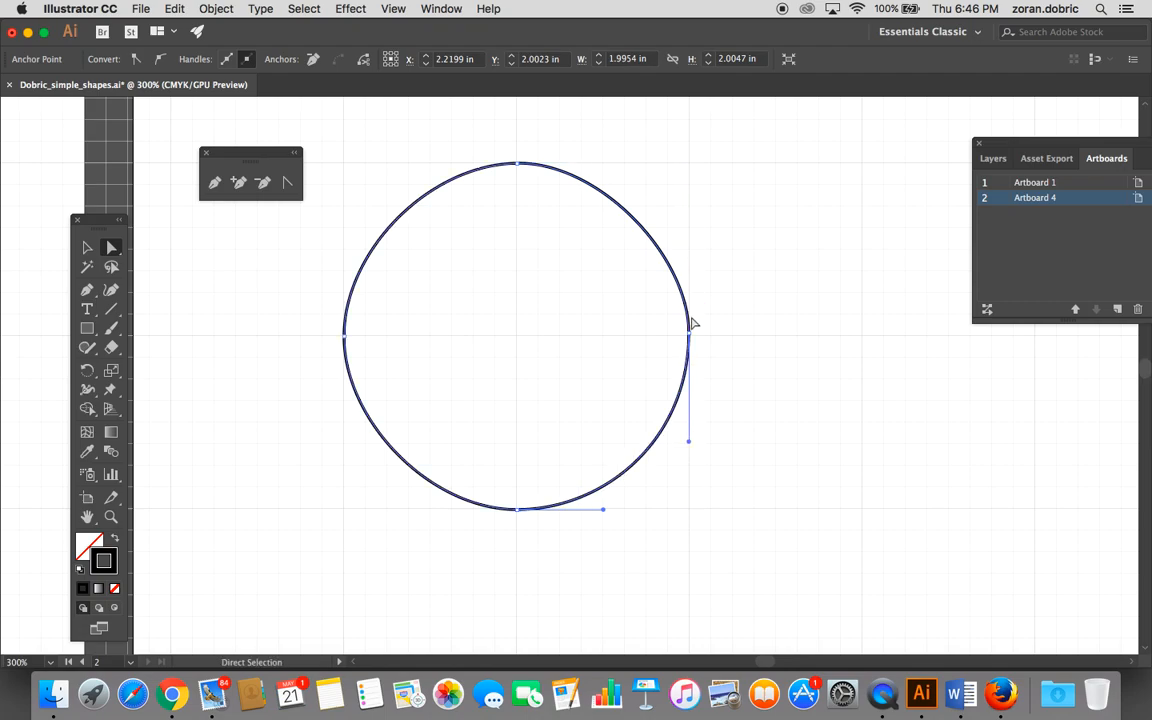
Step: Lengthen the right anchor's upper handle and the top anchor's right handle, levelling the latter, to round the circle's upper-right arc
left_click(689, 335)
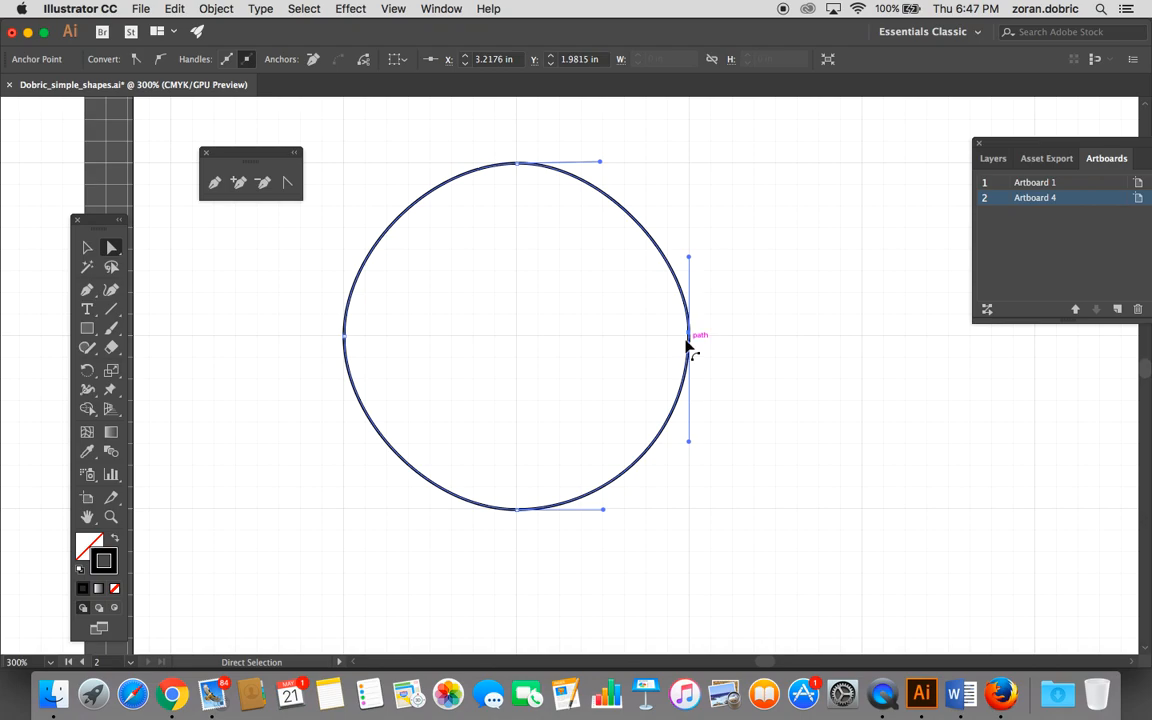
left_click_drag(689, 258, 689, 229)
left_click_drag(602, 162, 623, 167)
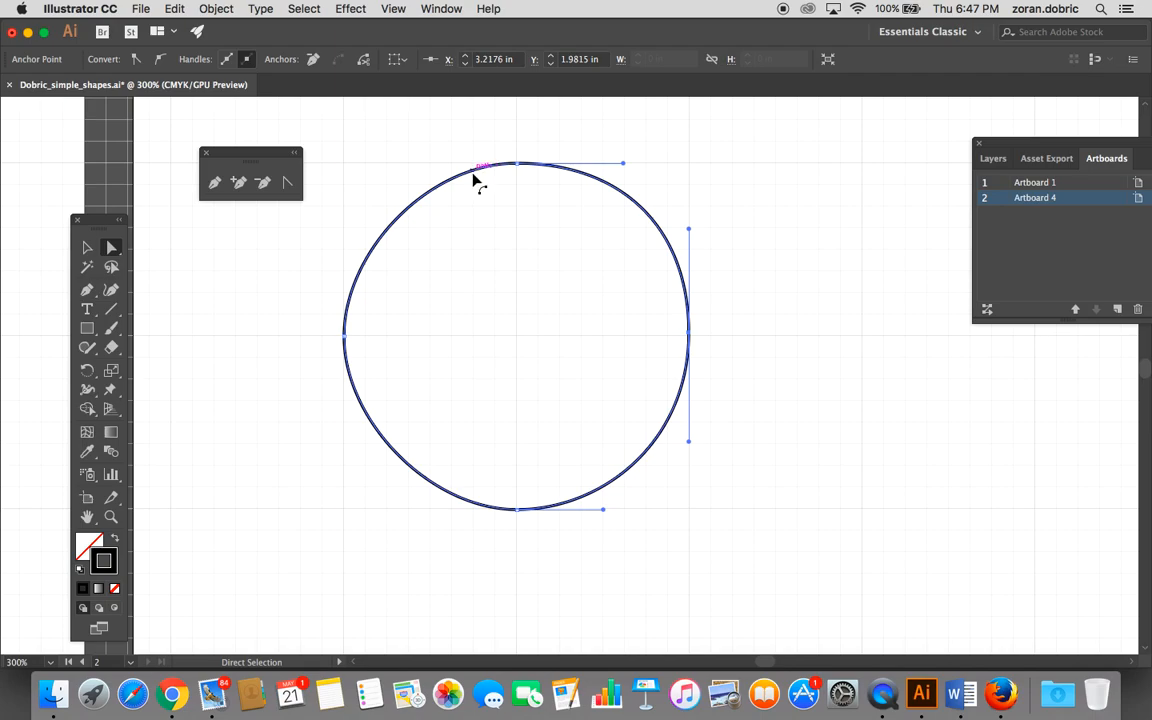
Step: Lengthen the top anchor's left handle and both handles of the left anchor to round the circle's left side
left_click(518, 165)
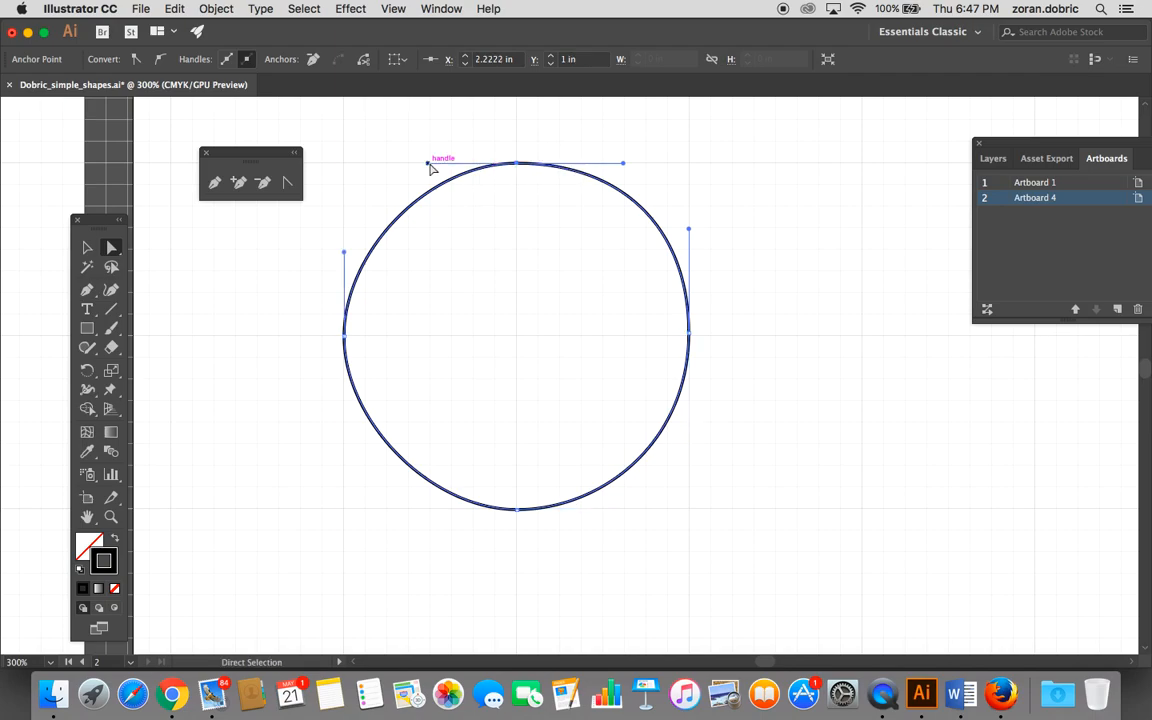
left_click_drag(427, 165, 410, 163)
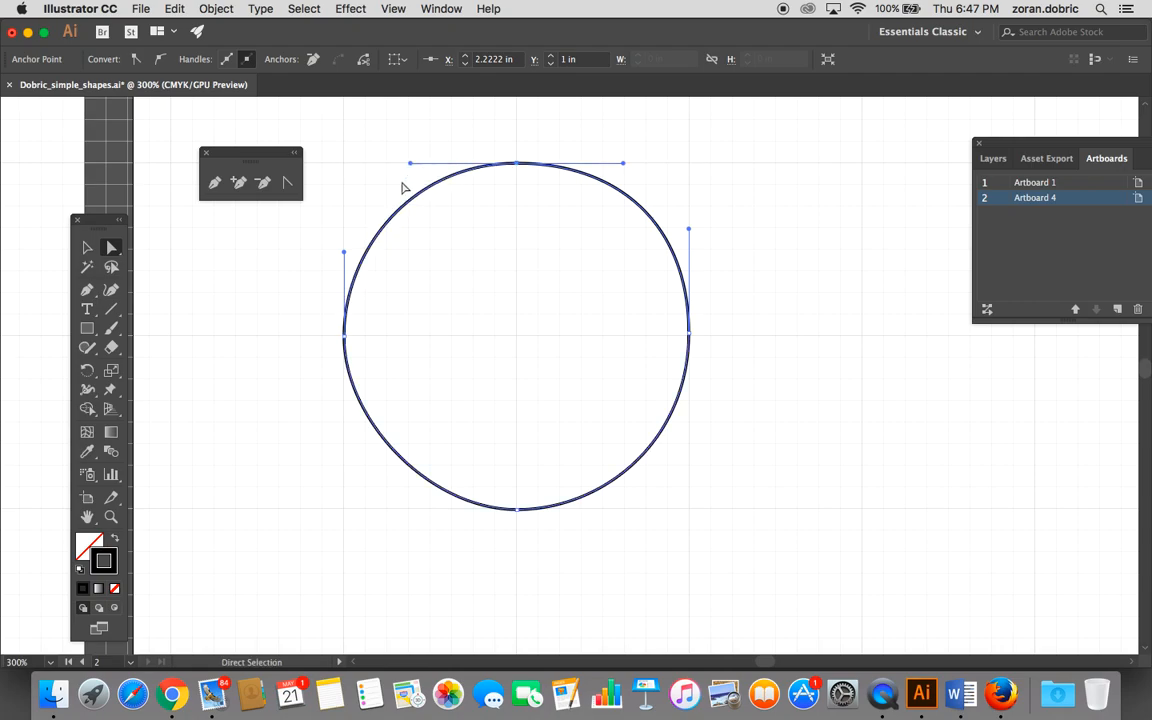
left_click(345, 336)
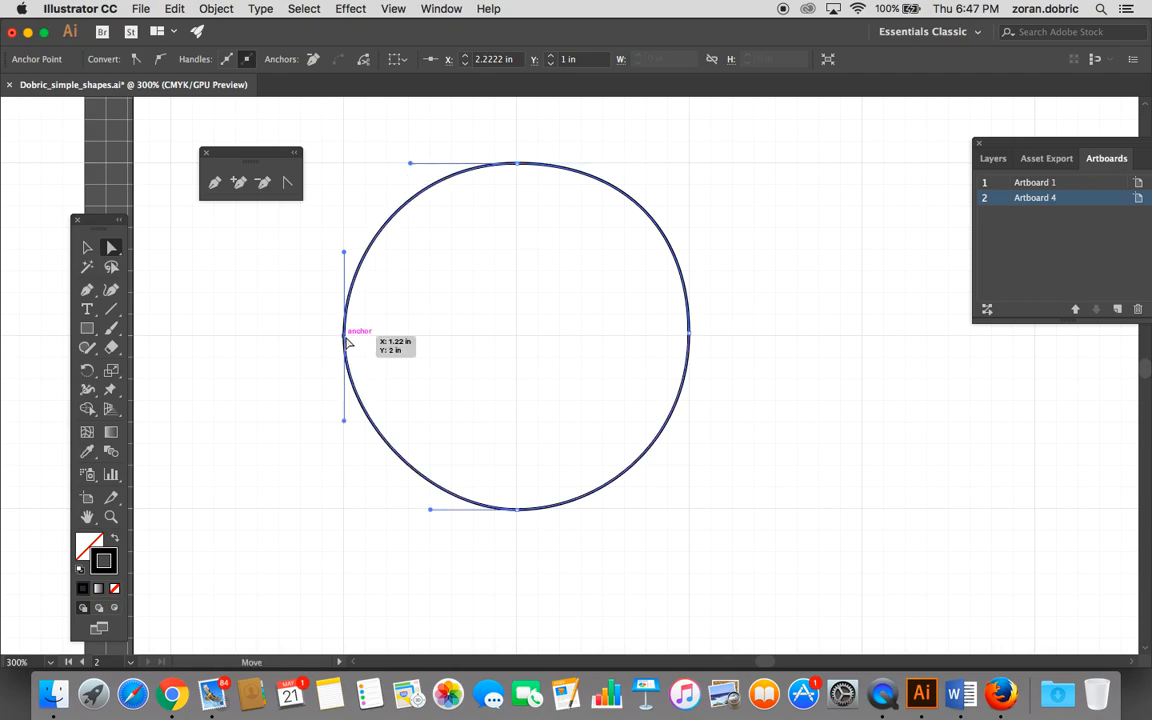
left_click_drag(345, 424, 344, 439)
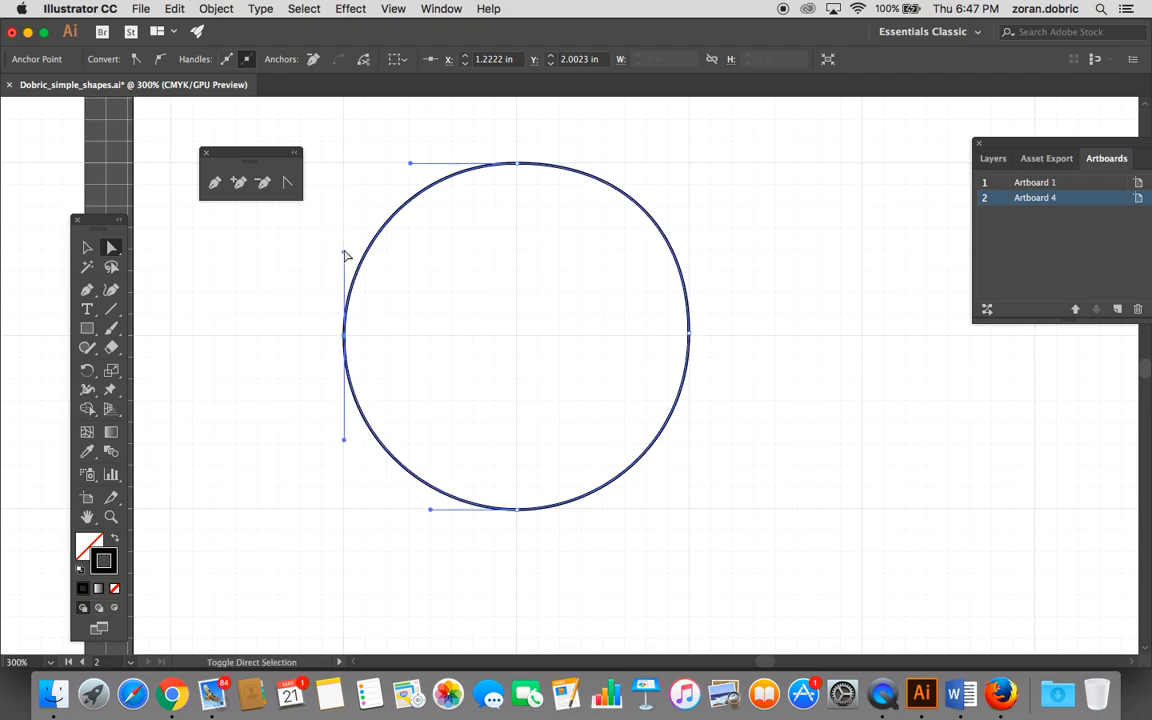
left_click_drag(344, 252, 344, 231)
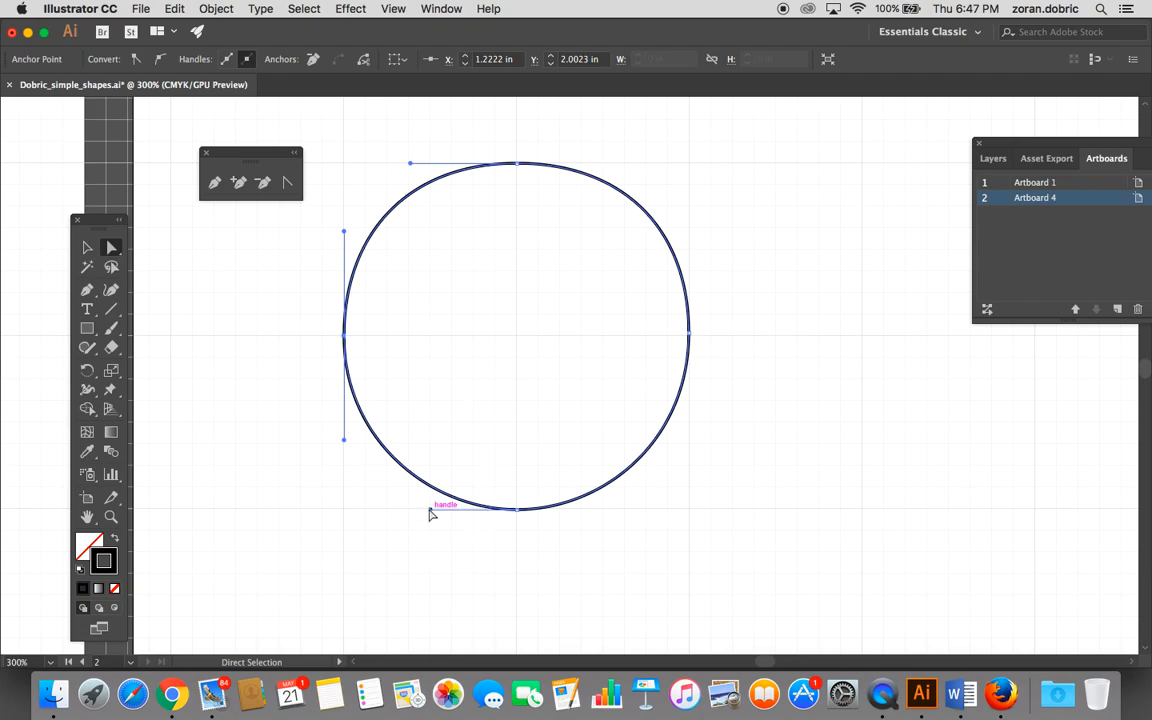
Step: Lengthen both handles of the circle's bottom anchor to round the lower arcs, and deselect the path
left_click_drag(432, 512, 409, 512)
left_click(518, 510)
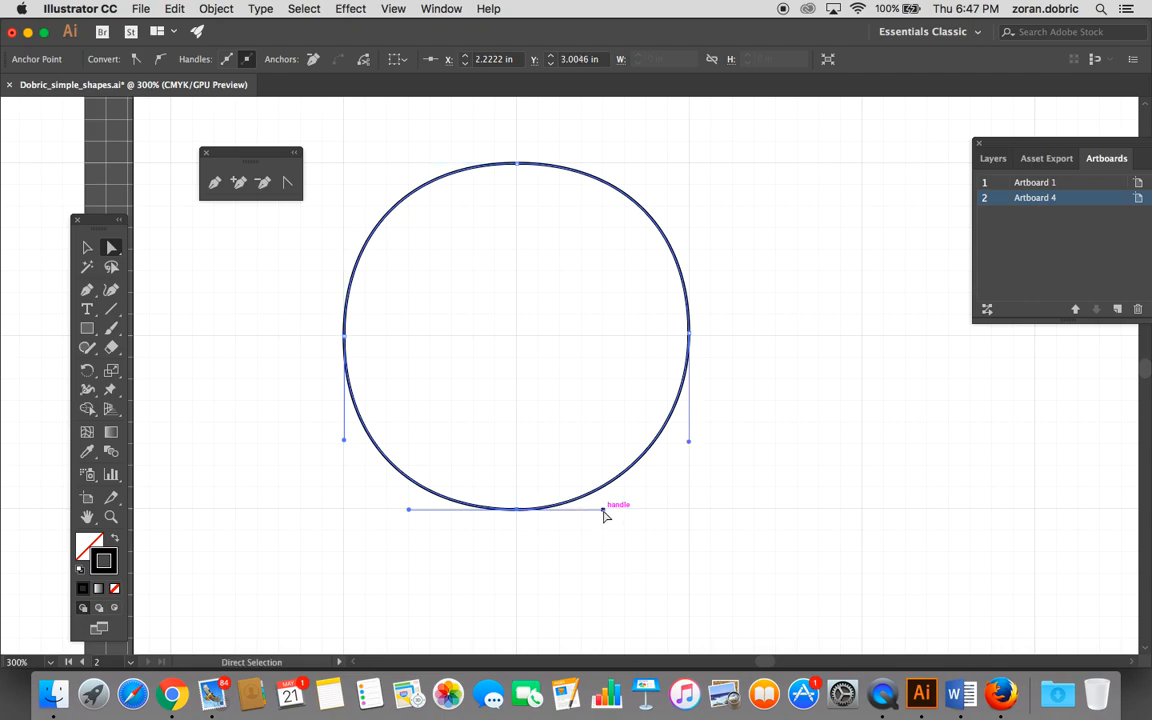
left_click_drag(603, 510, 624, 510)
left_click(249, 327)
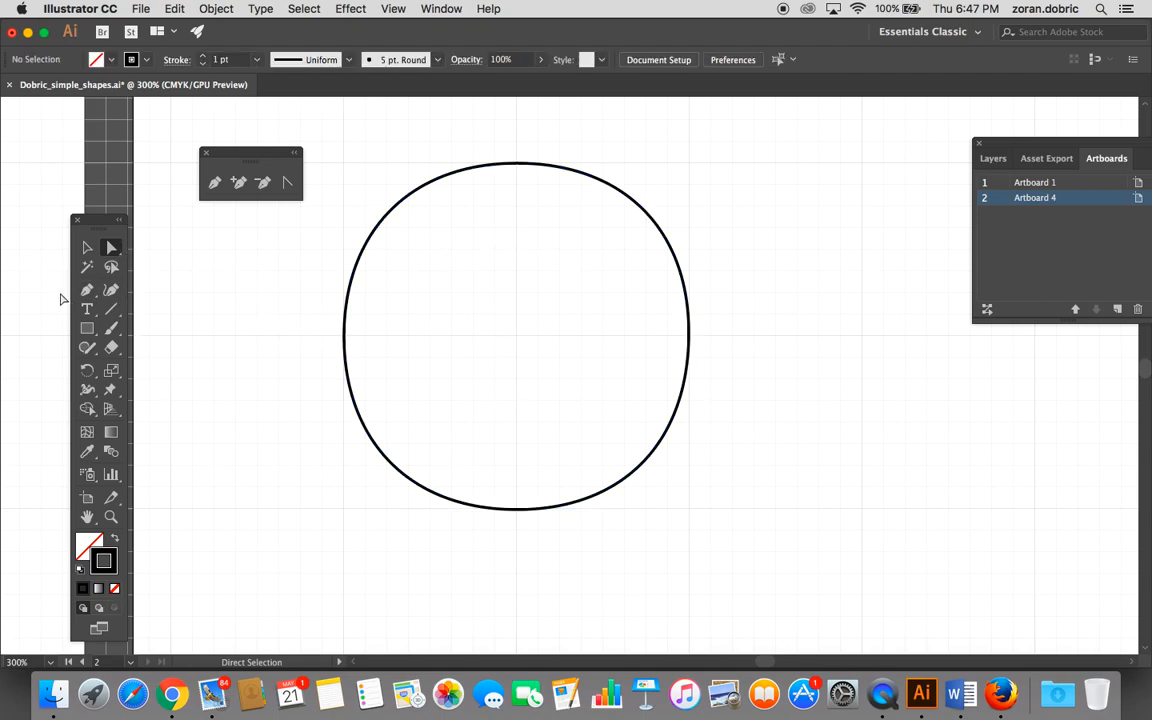
Step: Fill the circle with yellow and give it an 8 pt CMYK Red stroke
key("super+minus")
key("super+minus")
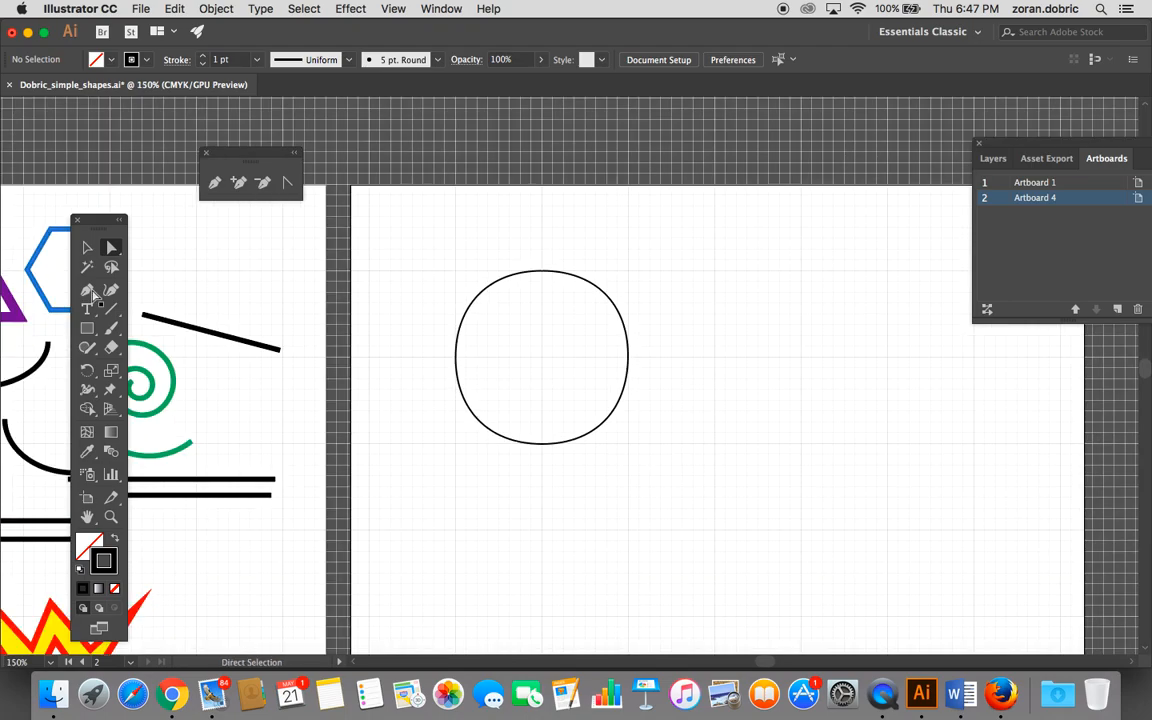
left_click(87, 247)
left_click(474, 311)
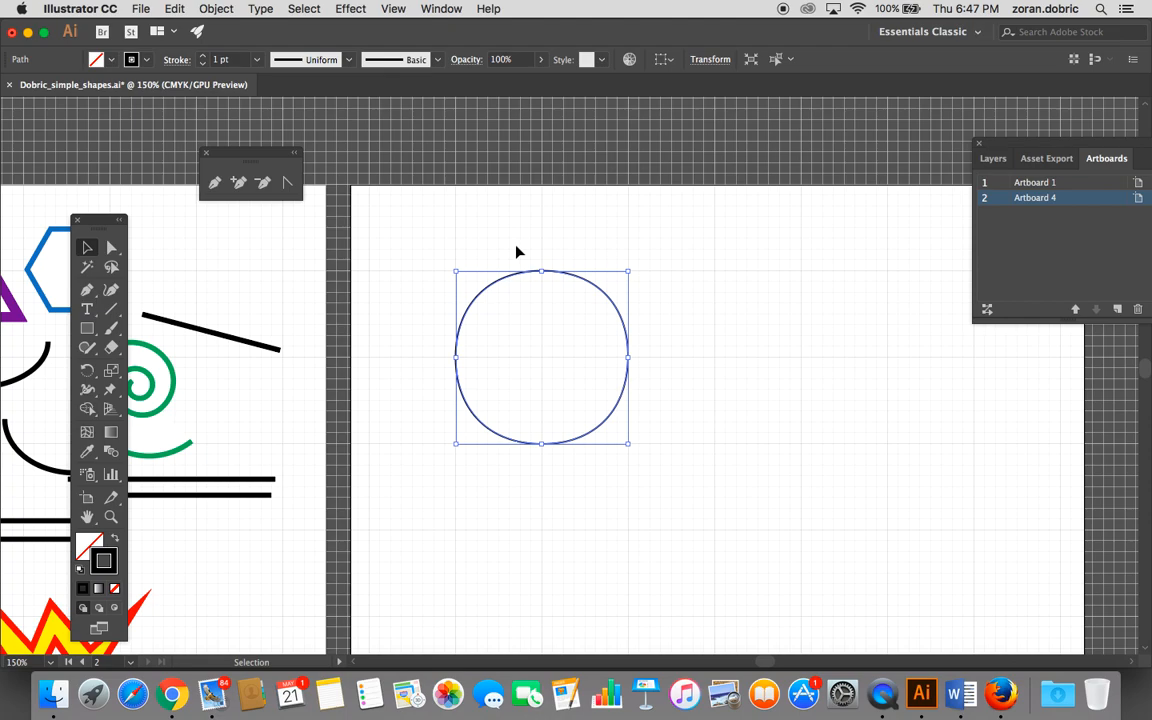
left_click(108, 59)
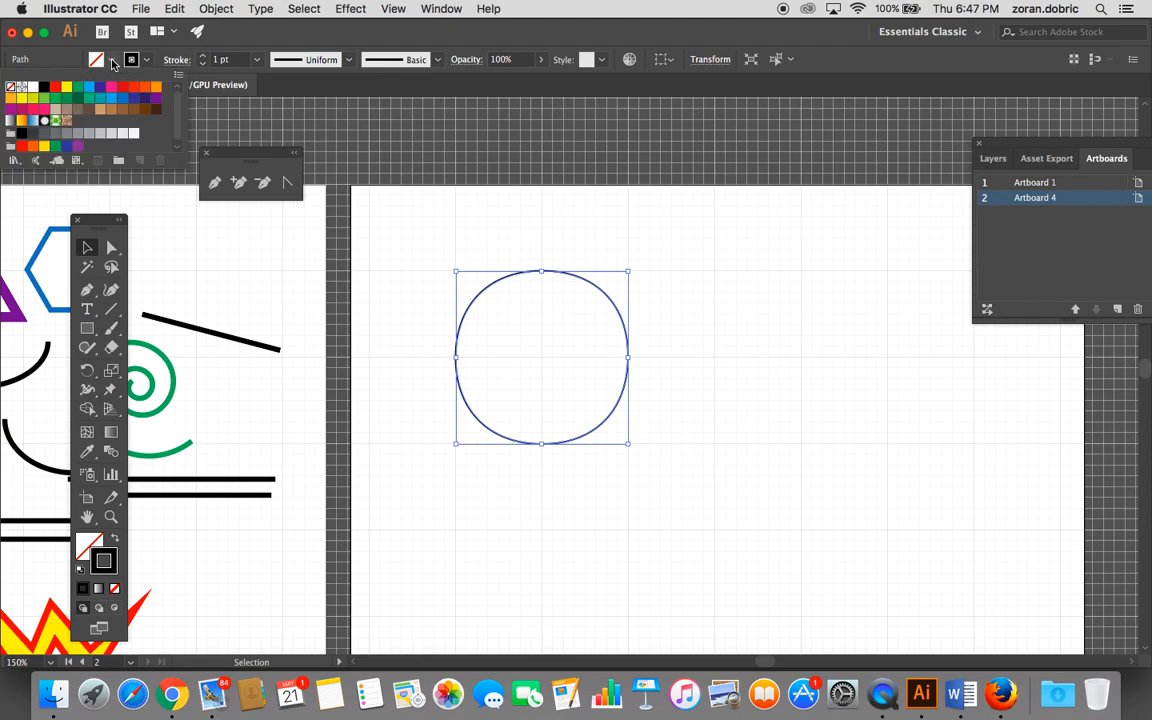
left_click(66, 87)
left_click(148, 61)
left_click(55, 86)
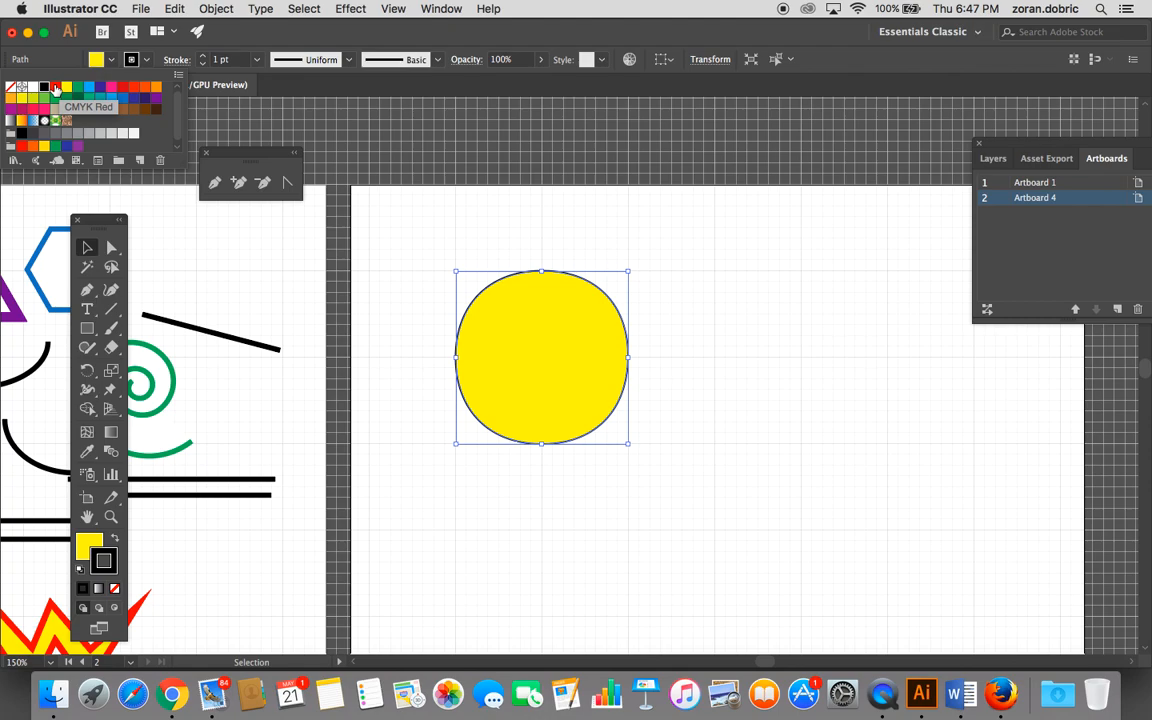
left_click(256, 59)
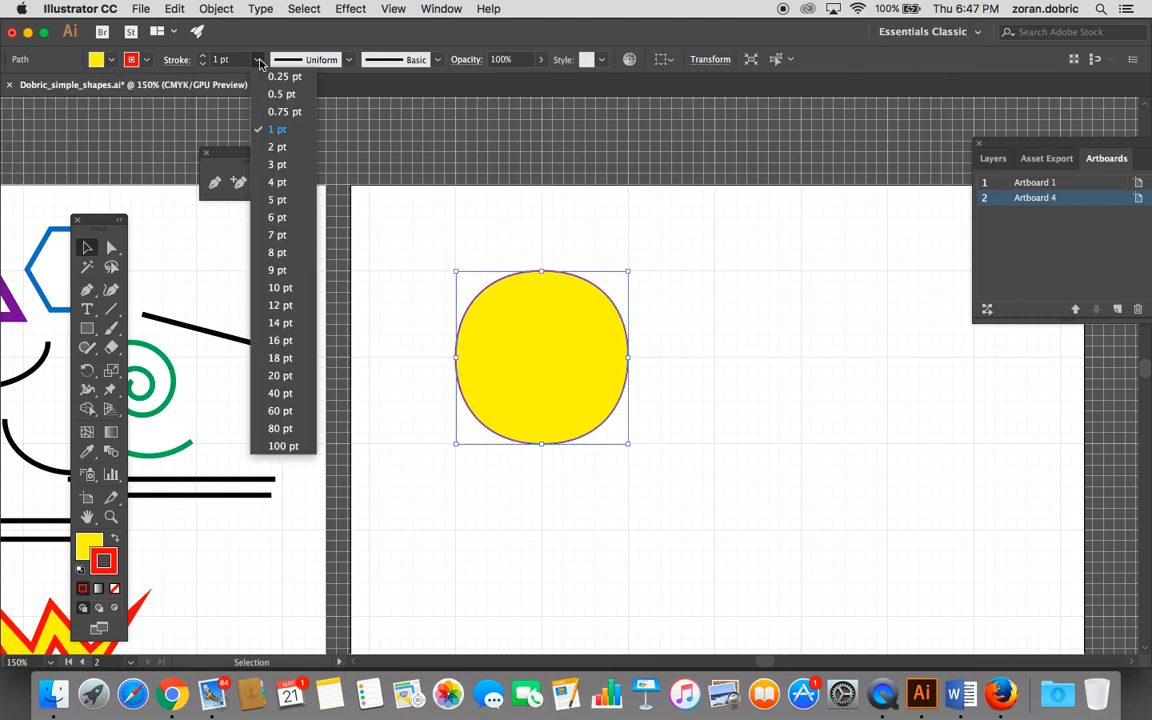
left_click(277, 252)
left_click(553, 244)
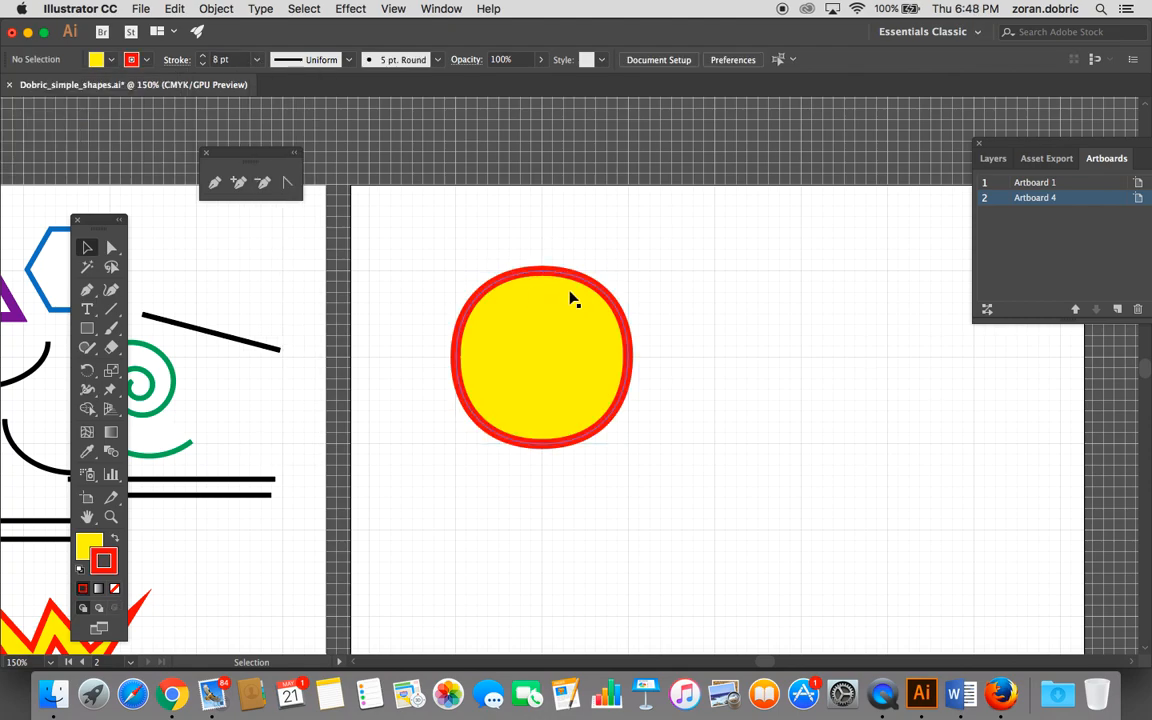
Step: Scale the yellow circle down and move it to the first artboard, just below the yellow square
key("super+alt+0")
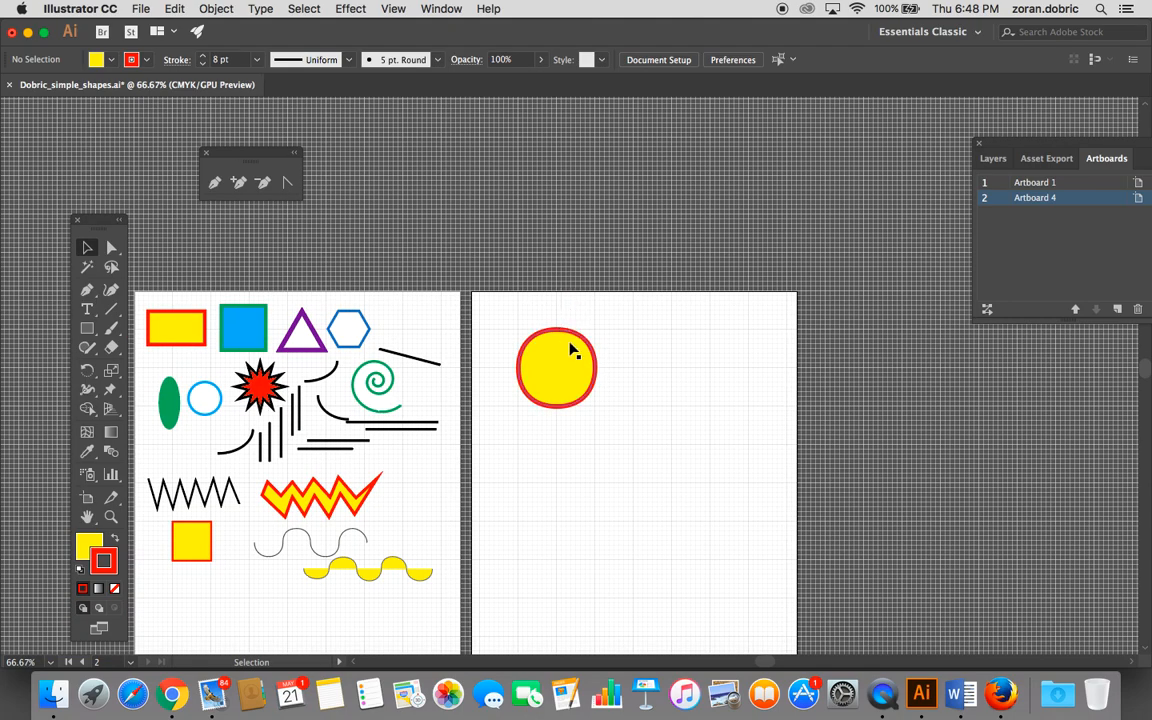
left_click(542, 372)
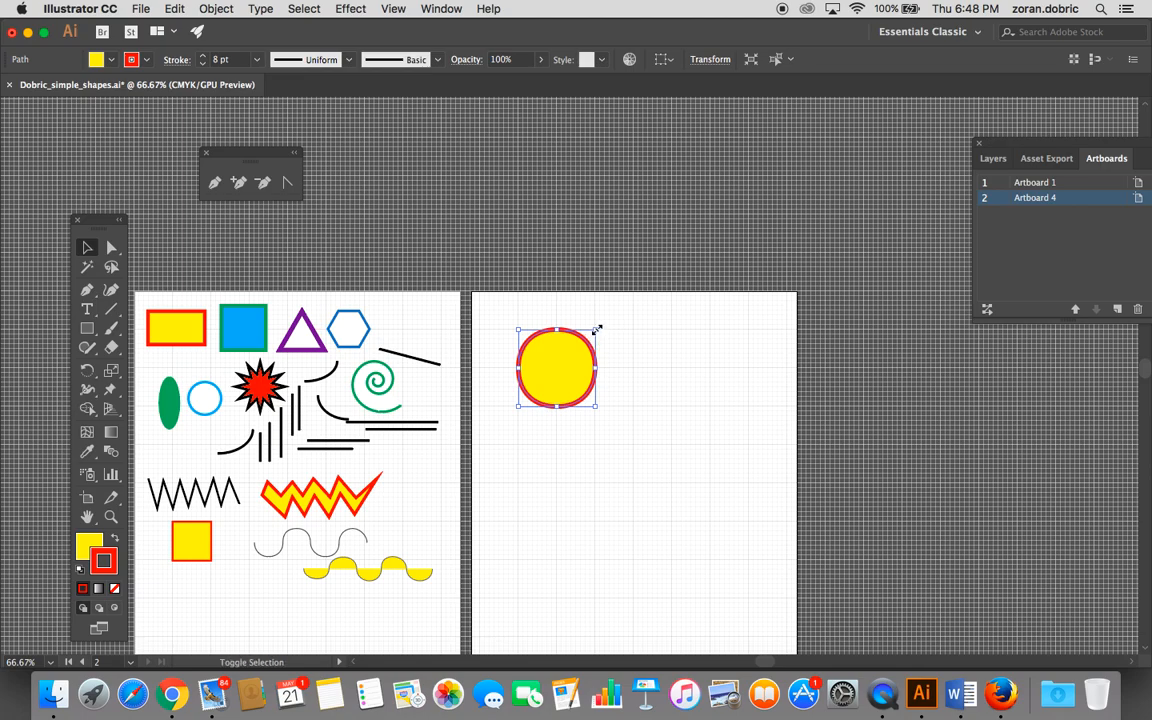
left_click_drag(597, 328, 236, 595)
left_click(303, 478)
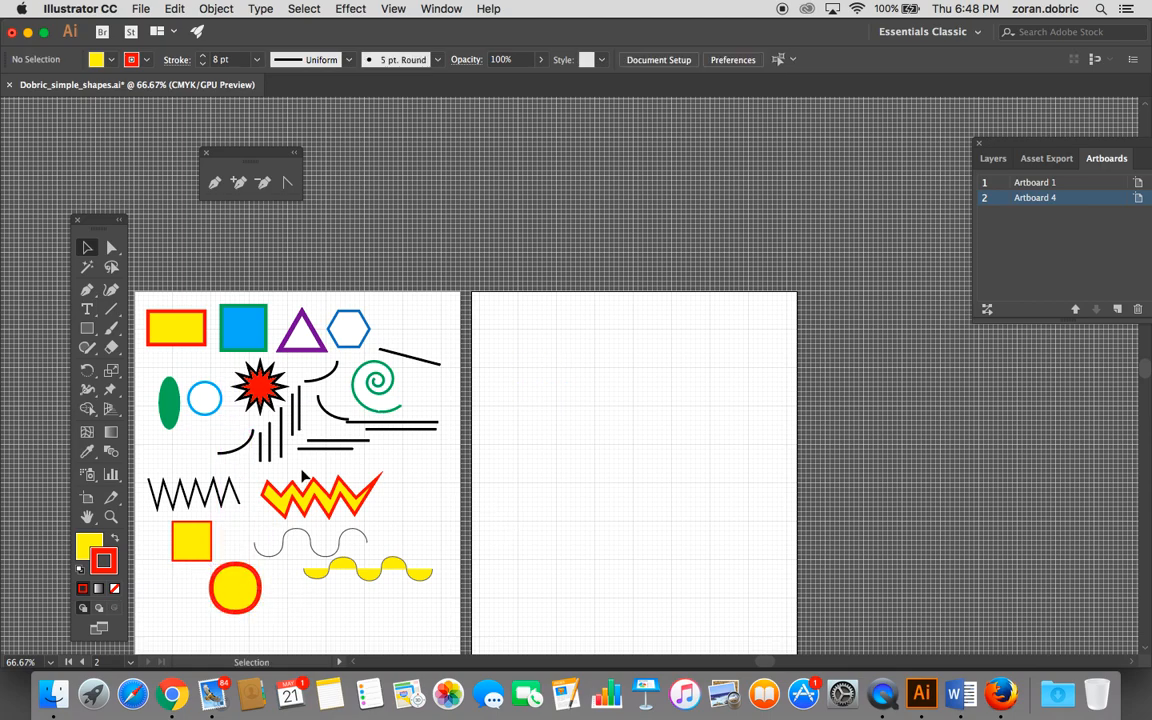
Step: Set no fill and a black stroke for new paths, with the empty second artboard in view at 300%
left_click(111, 516)
left_click_drag(578, 425, 583, 425)
left_click_drag(595, 412, 600, 407)
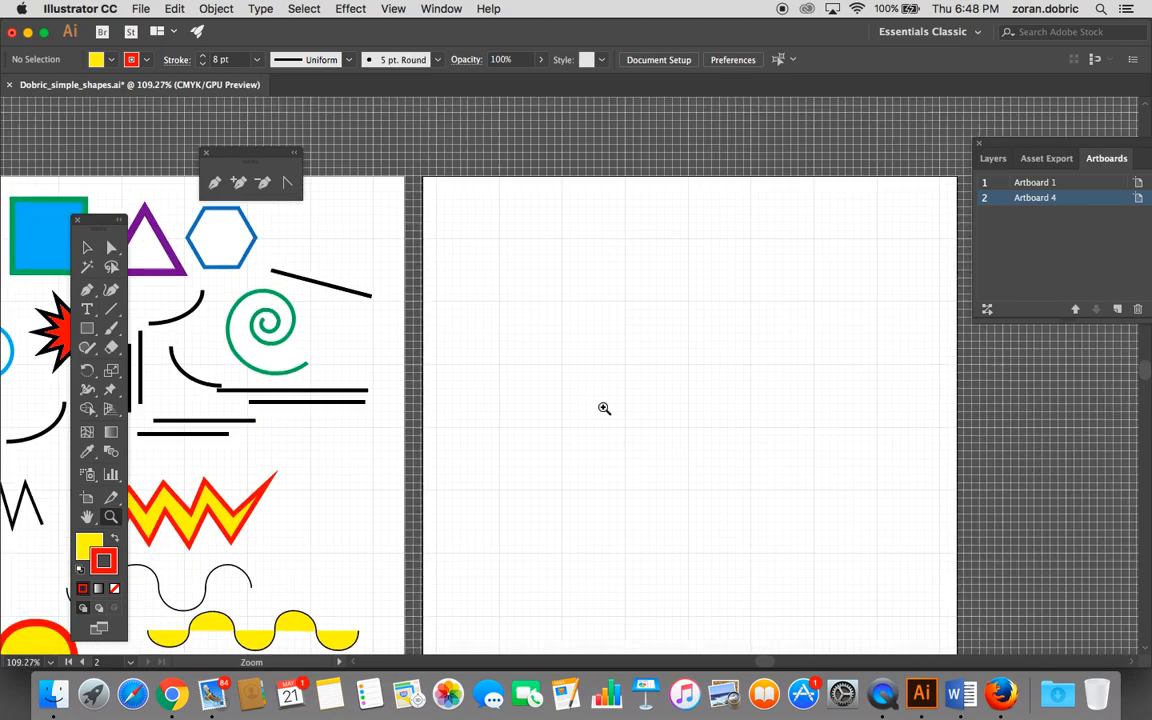
left_click(619, 378)
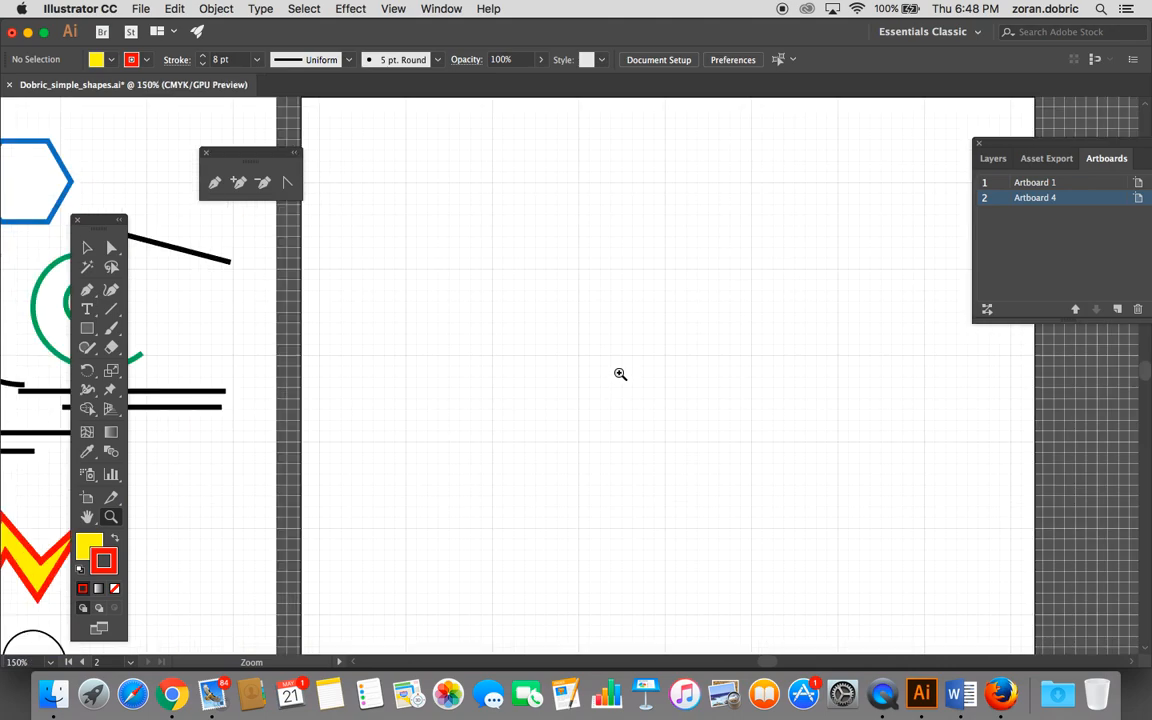
left_click(642, 300)
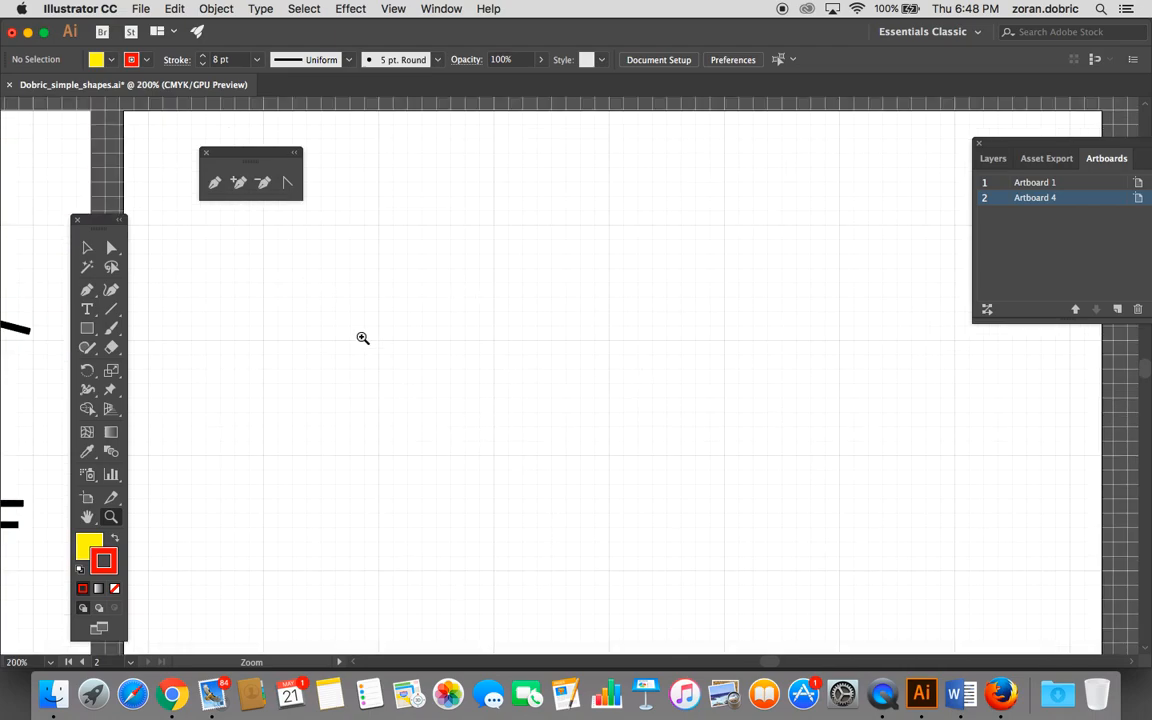
left_click(367, 368)
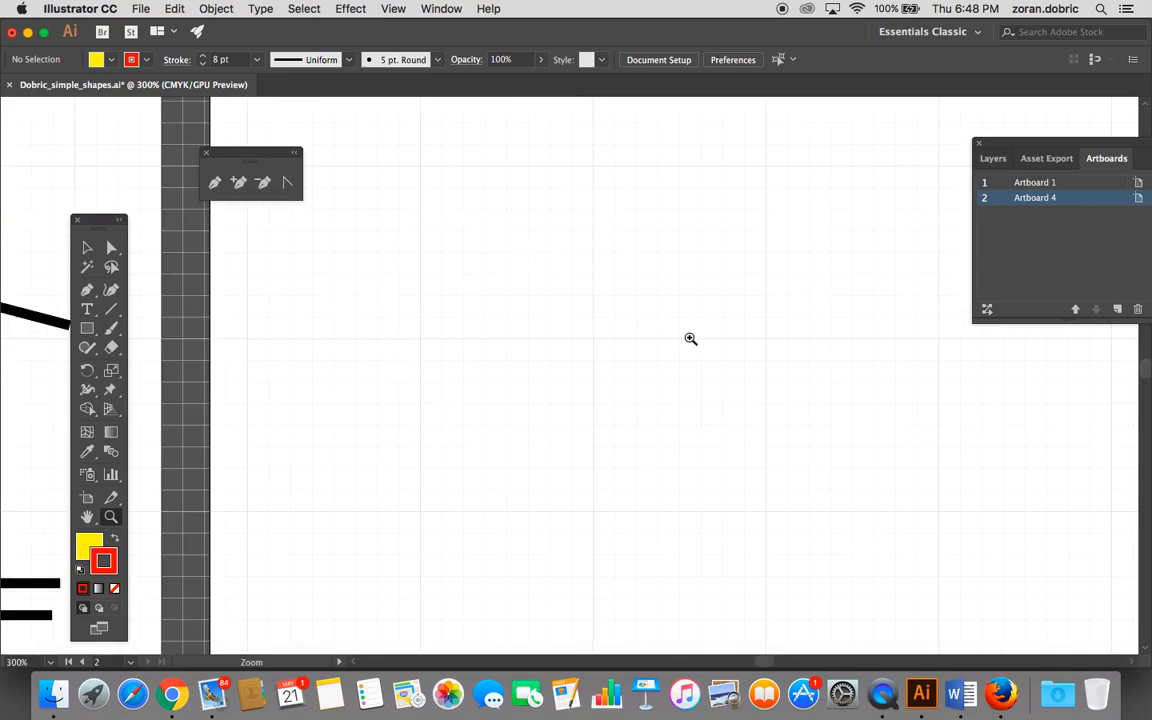
left_click(560, 358)
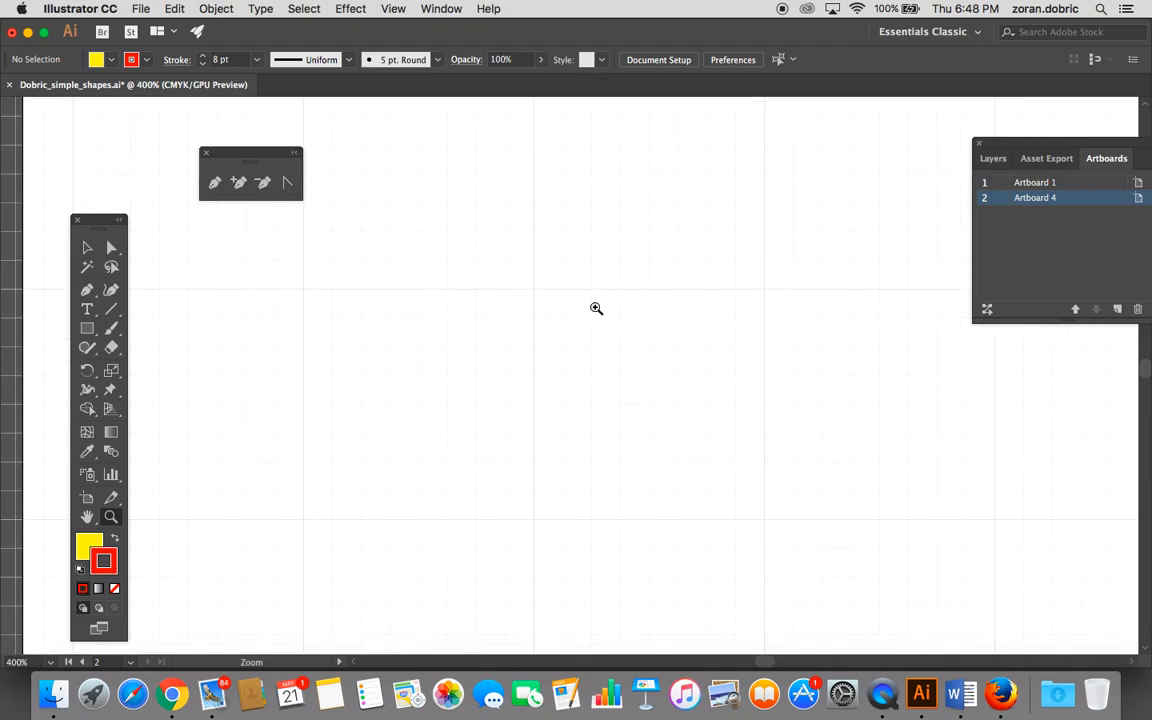
left_click(597, 307, "alt")
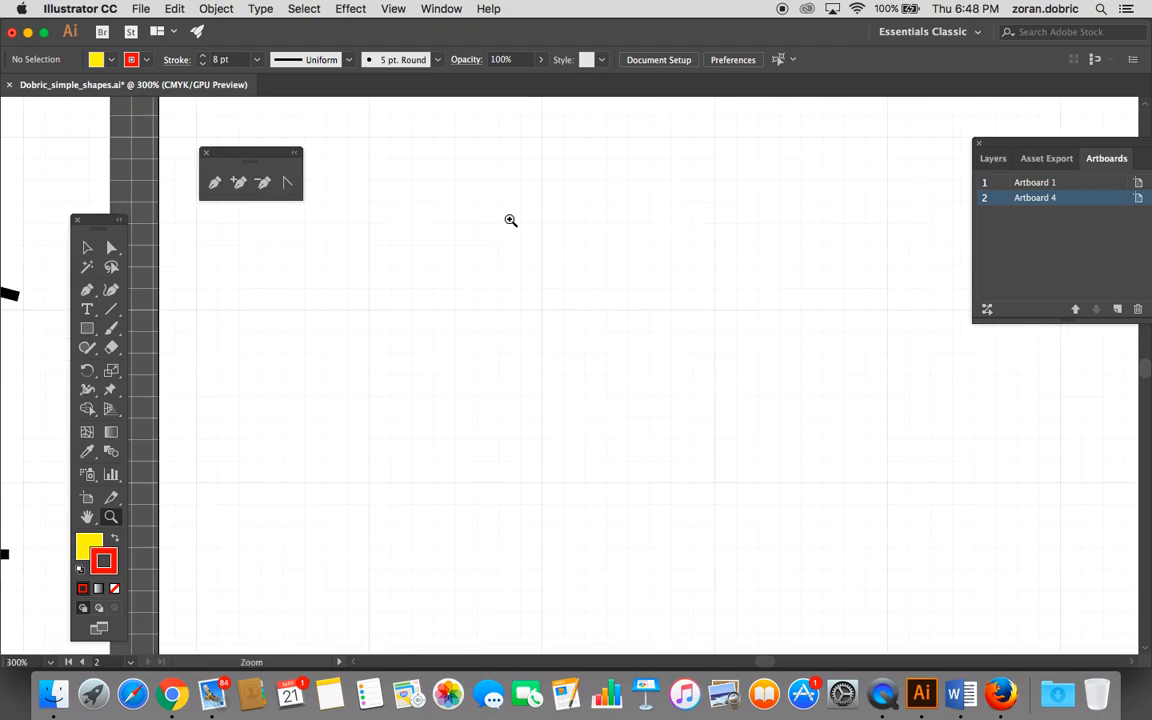
left_click(111, 61)
left_click(10, 87)
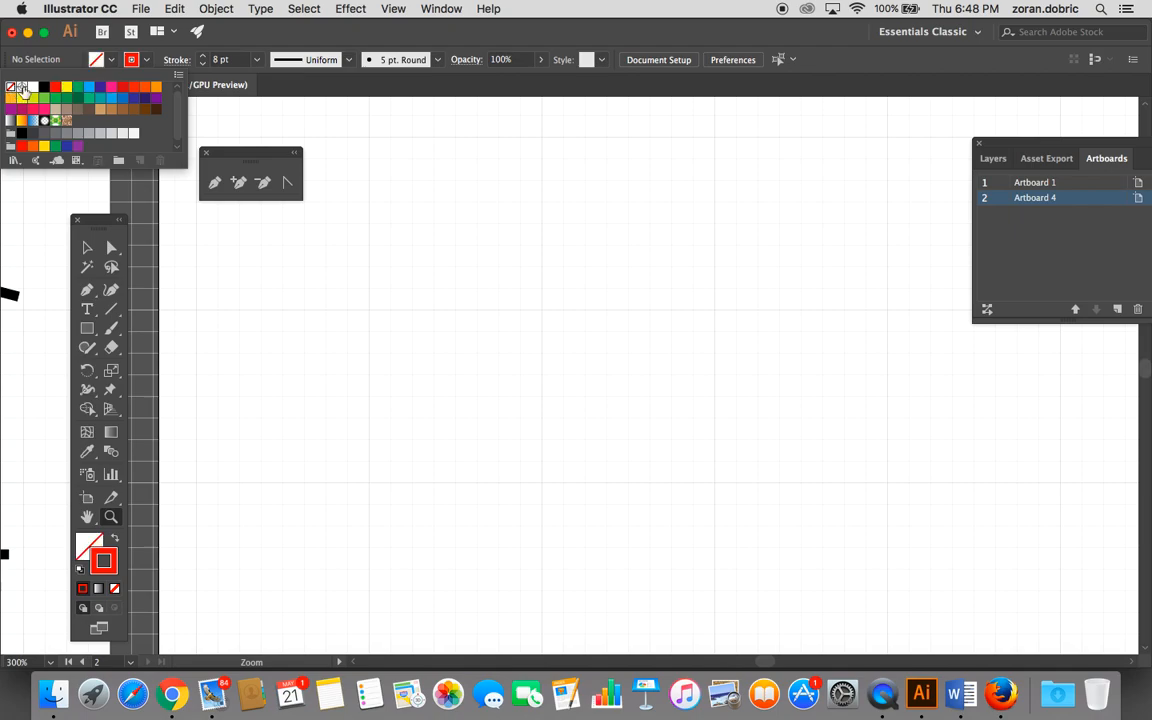
left_click(146, 66)
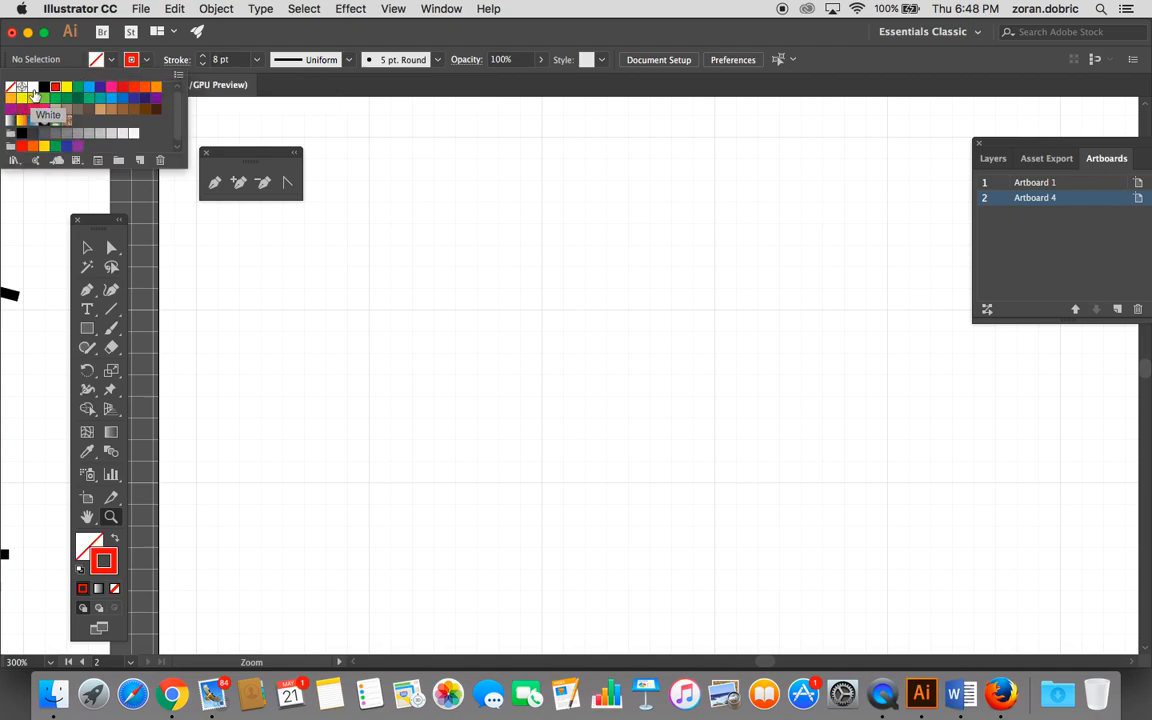
left_click(44, 87)
left_click(196, 183)
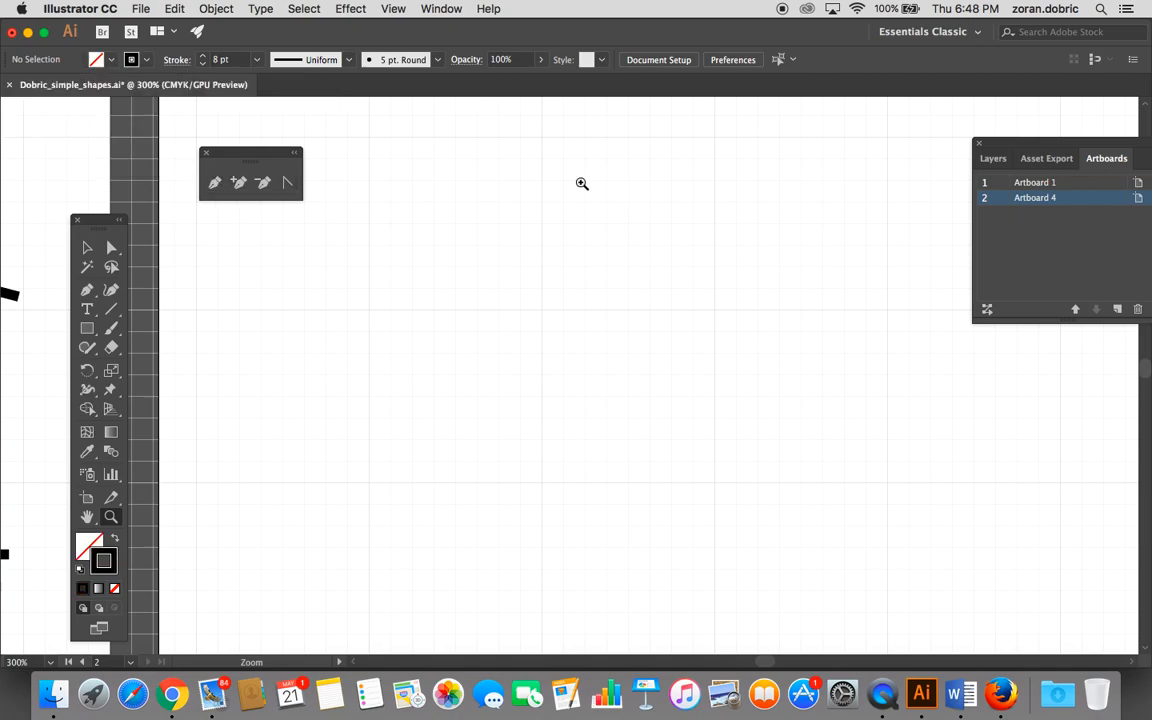
Step: Start a spiral with the Pen tool by placing smooth anchors at the top, right, bottom and left of an outer turn about 2 in wide
left_click(214, 182)
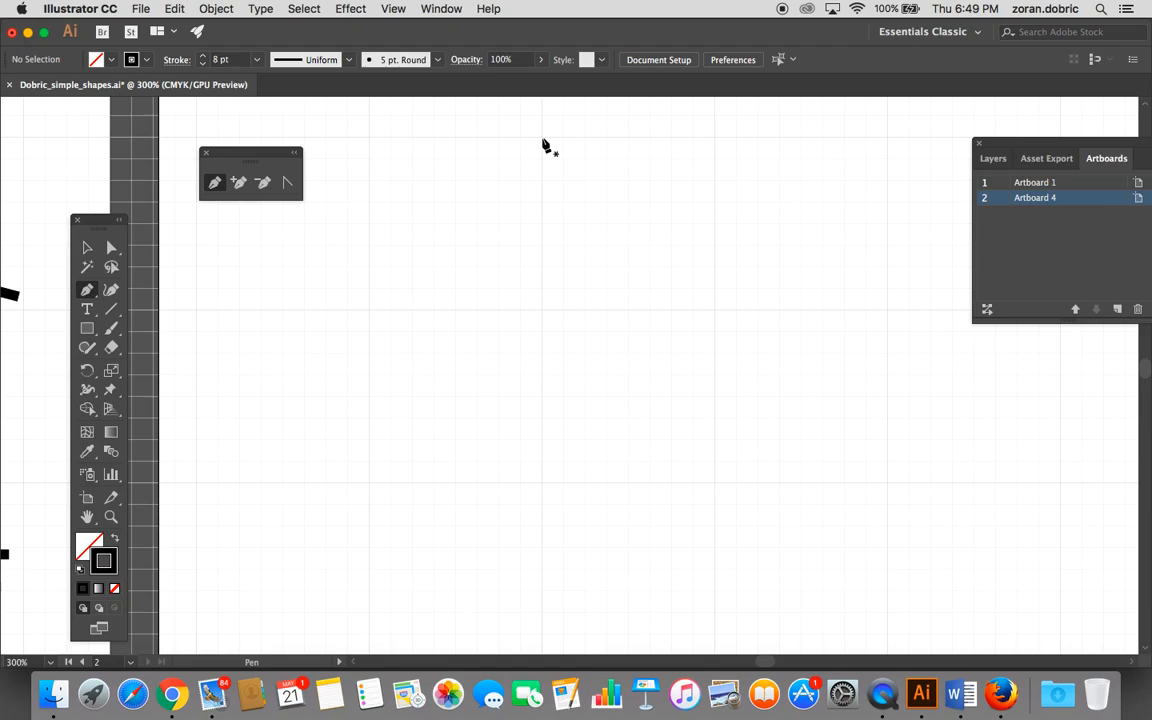
left_click_drag(542, 138, 640, 142)
left_click_drag(648, 141, 648, 141)
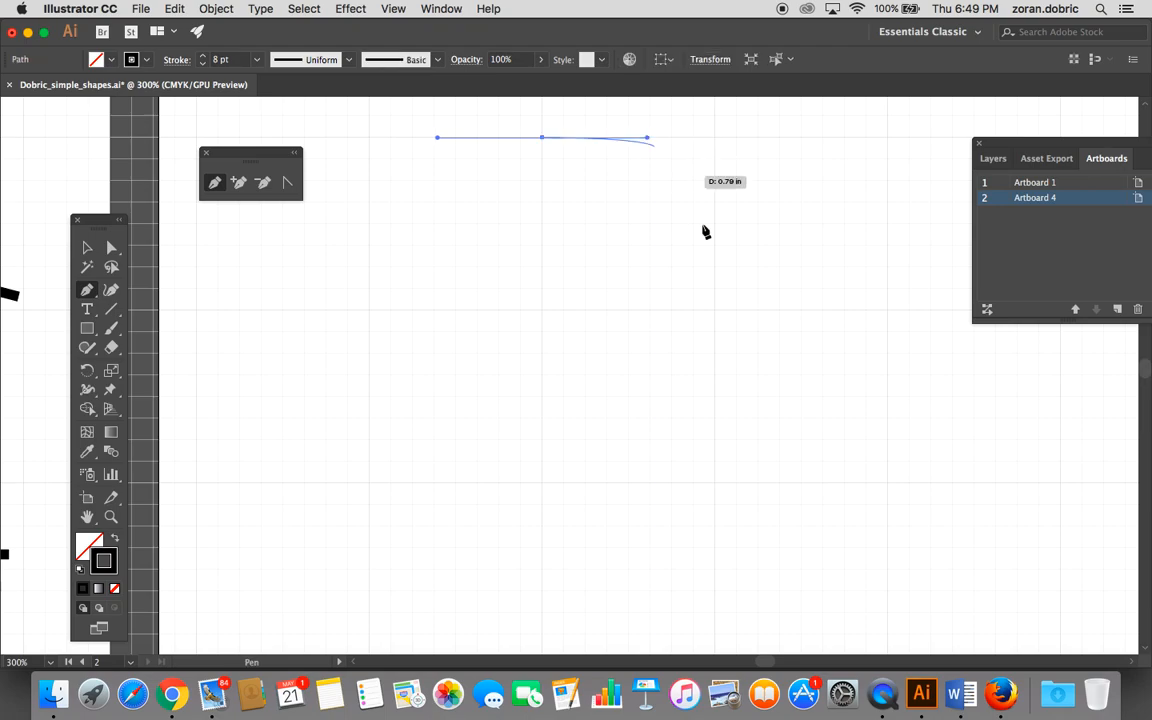
left_click_drag(714, 310, 720, 417)
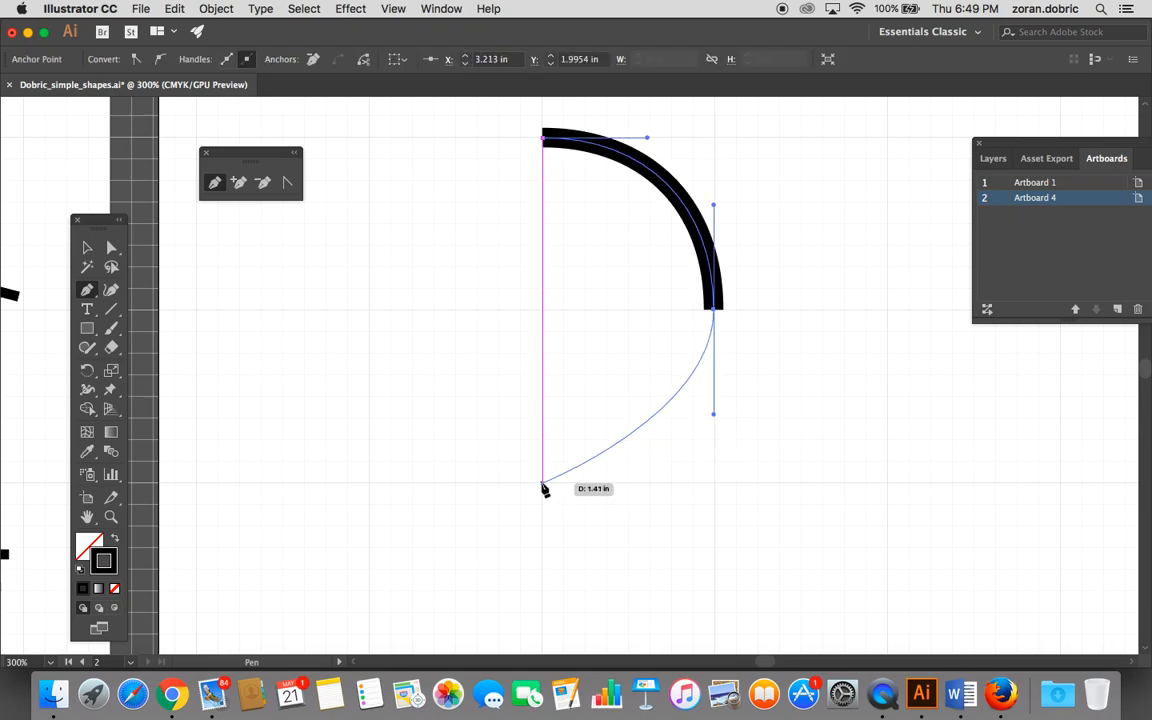
left_click_drag(543, 486, 441, 486)
left_click_drag(368, 311, 368, 206)
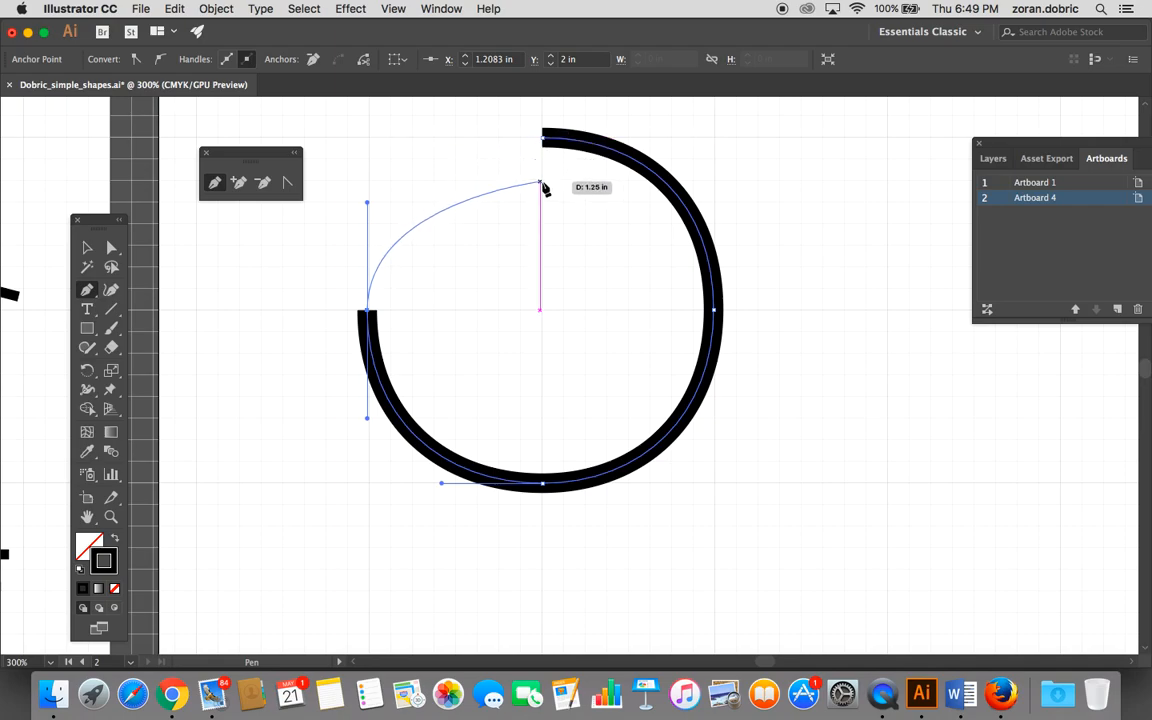
Step: Continue the spiral inward with smooth anchors at the top, right, bottom and left of a second turn about 1.5 in wide
left_click_drag(541, 182, 589, 189)
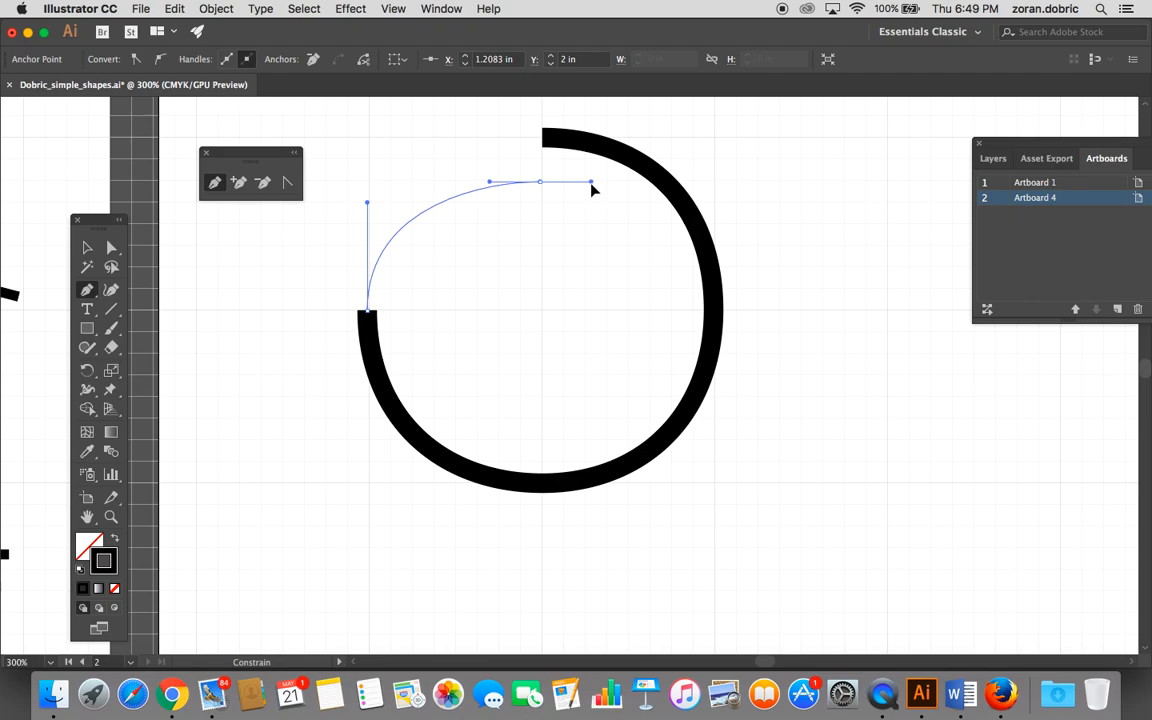
left_click_drag(592, 190, 593, 190)
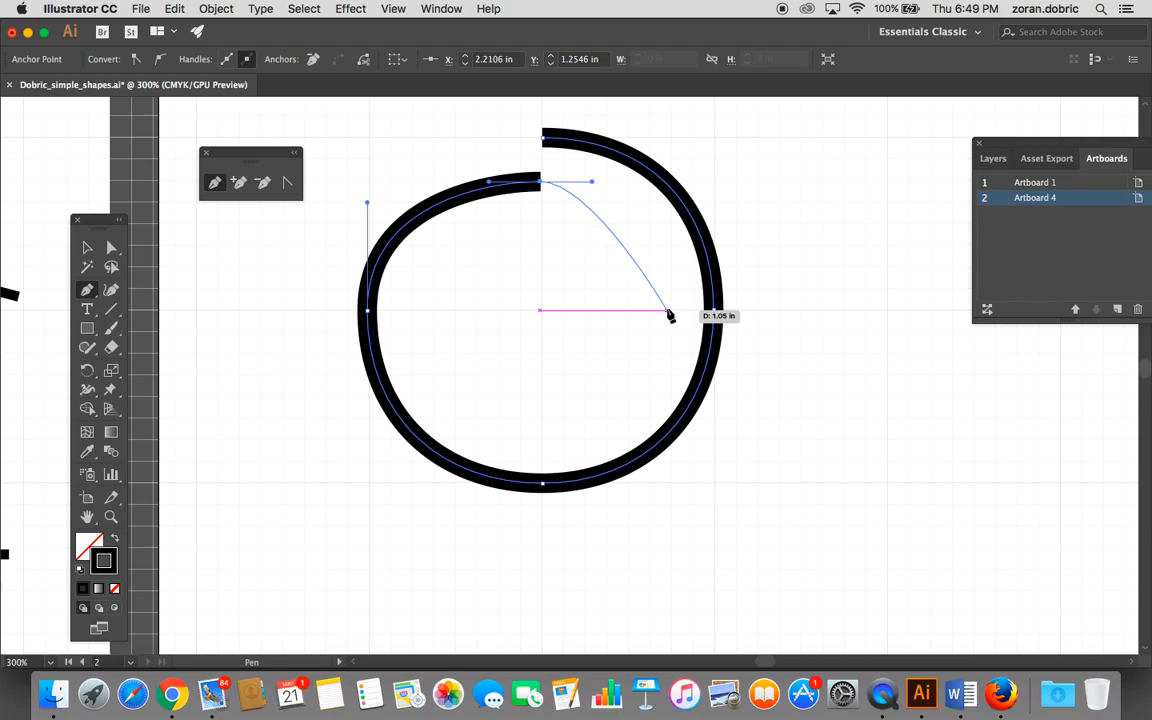
left_click_drag(669, 314, 668, 389)
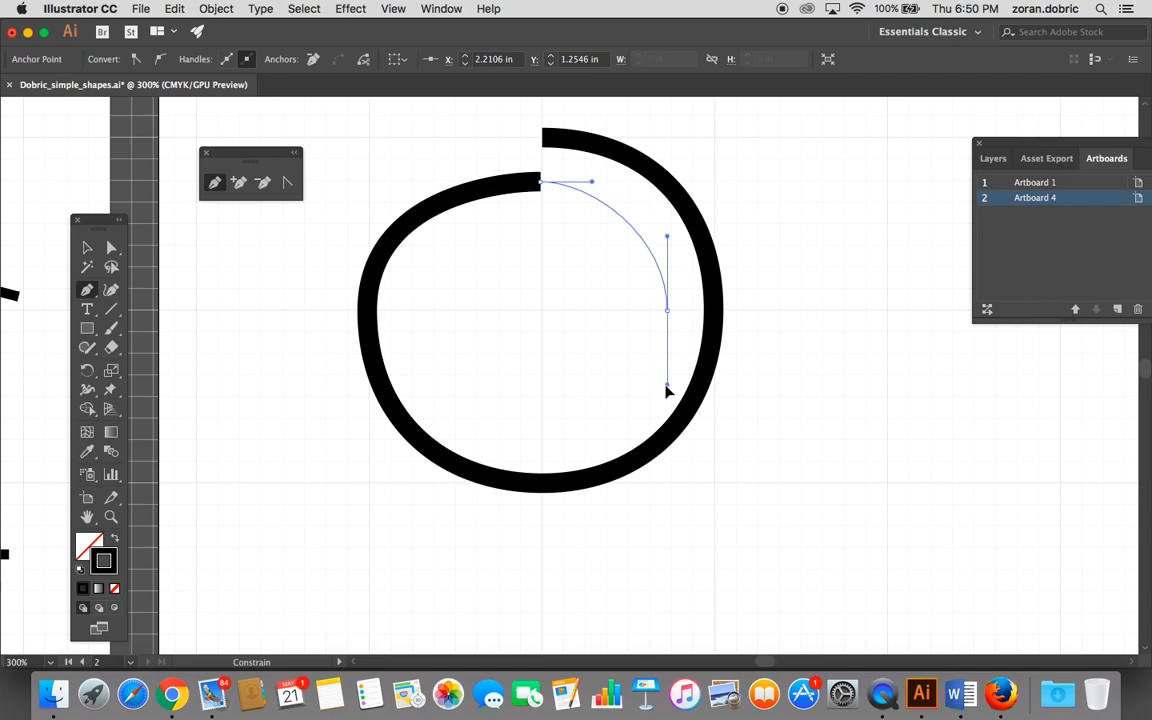
left_click_drag(668, 391, 668, 390)
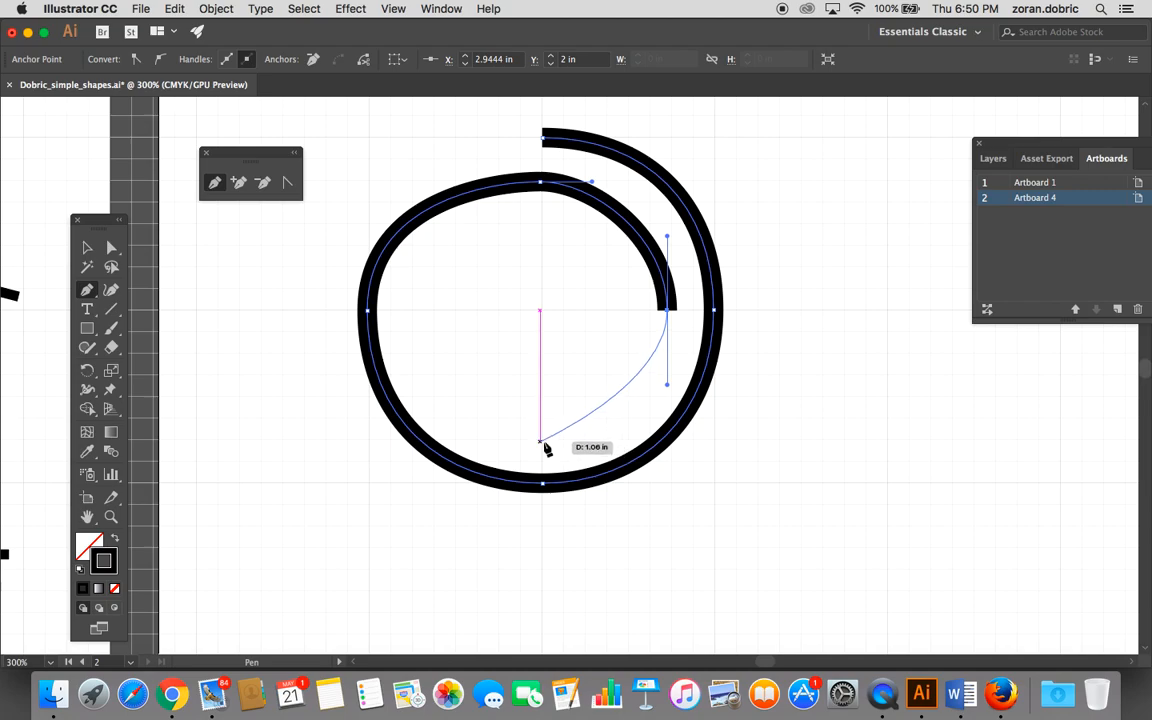
left_click_drag(541, 442, 476, 440)
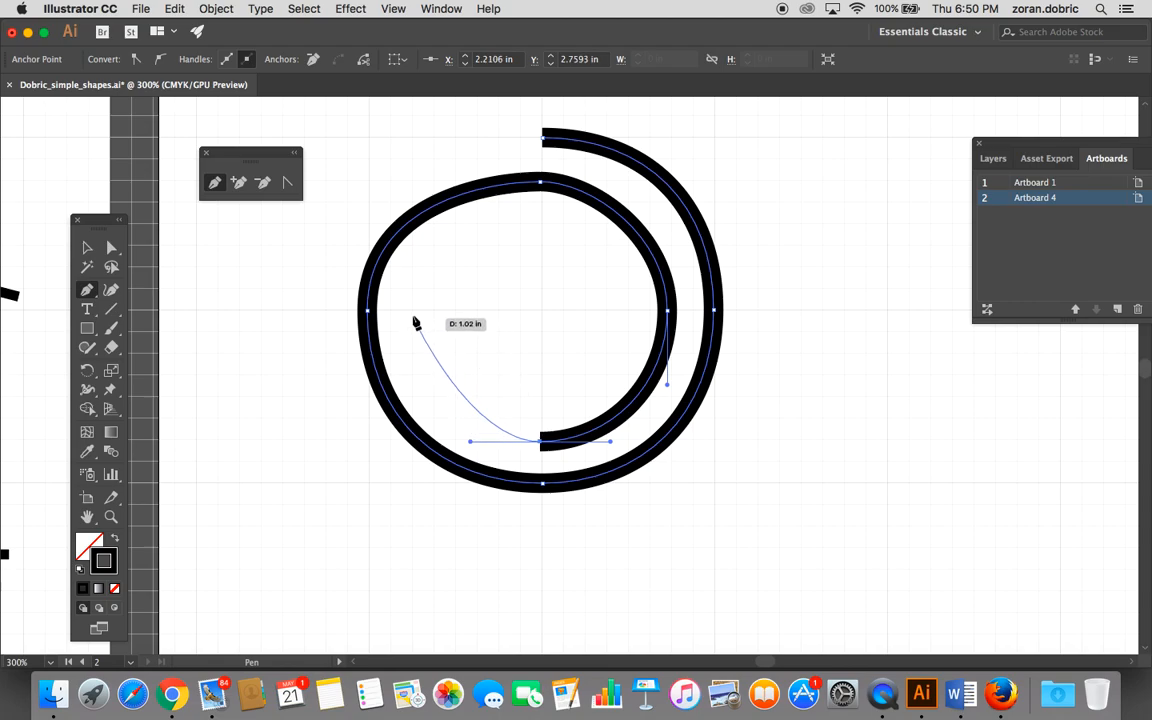
left_click_drag(413, 311, 412, 225)
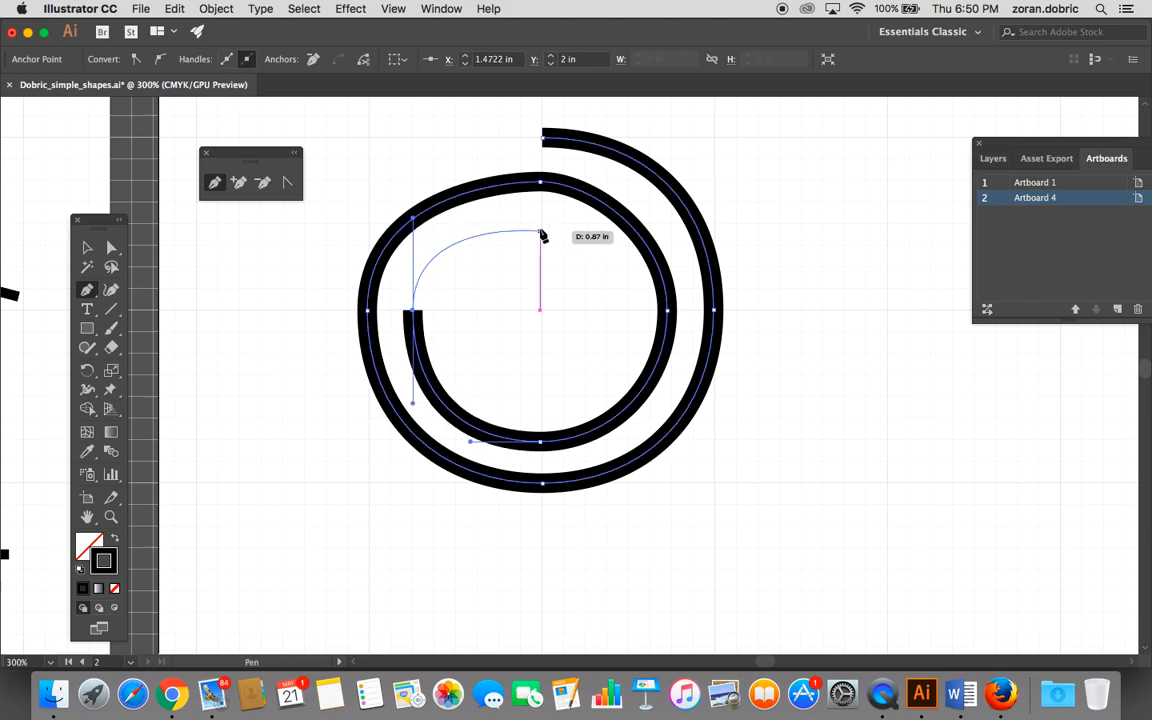
Step: Finish the spiral with smooth anchors at the top, right and bottom of a third, innermost turn, and end the open path
left_click_drag(541, 224, 556, 230)
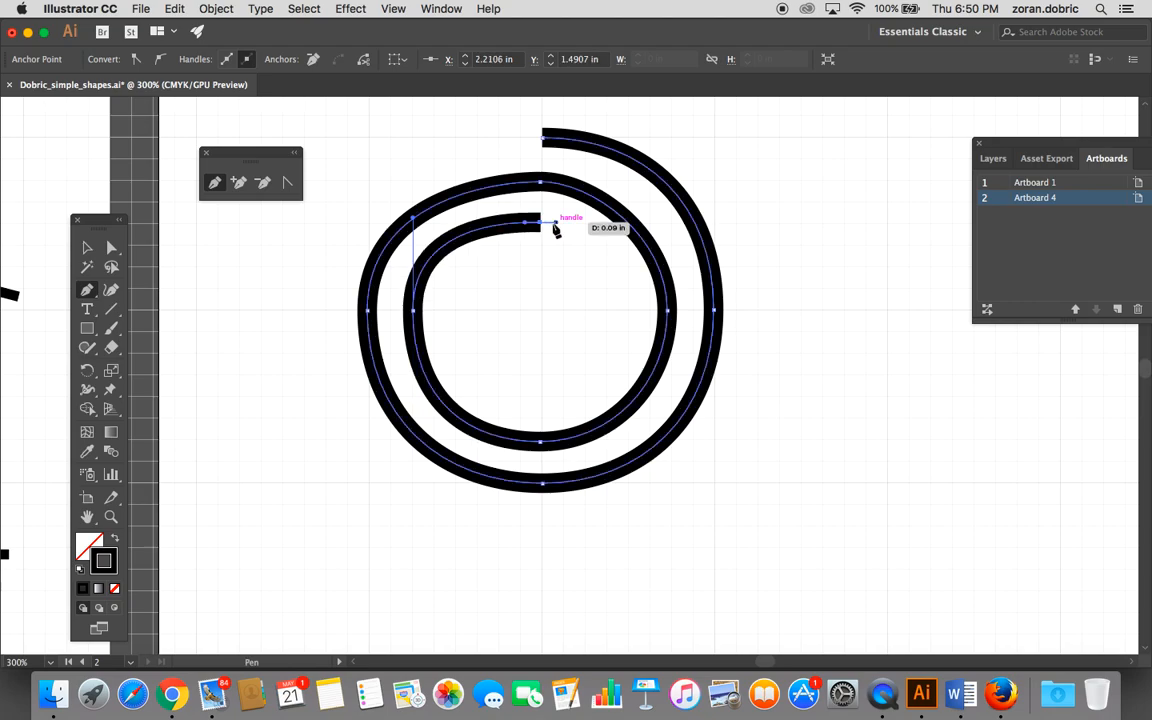
left_click_drag(625, 311, 624, 369)
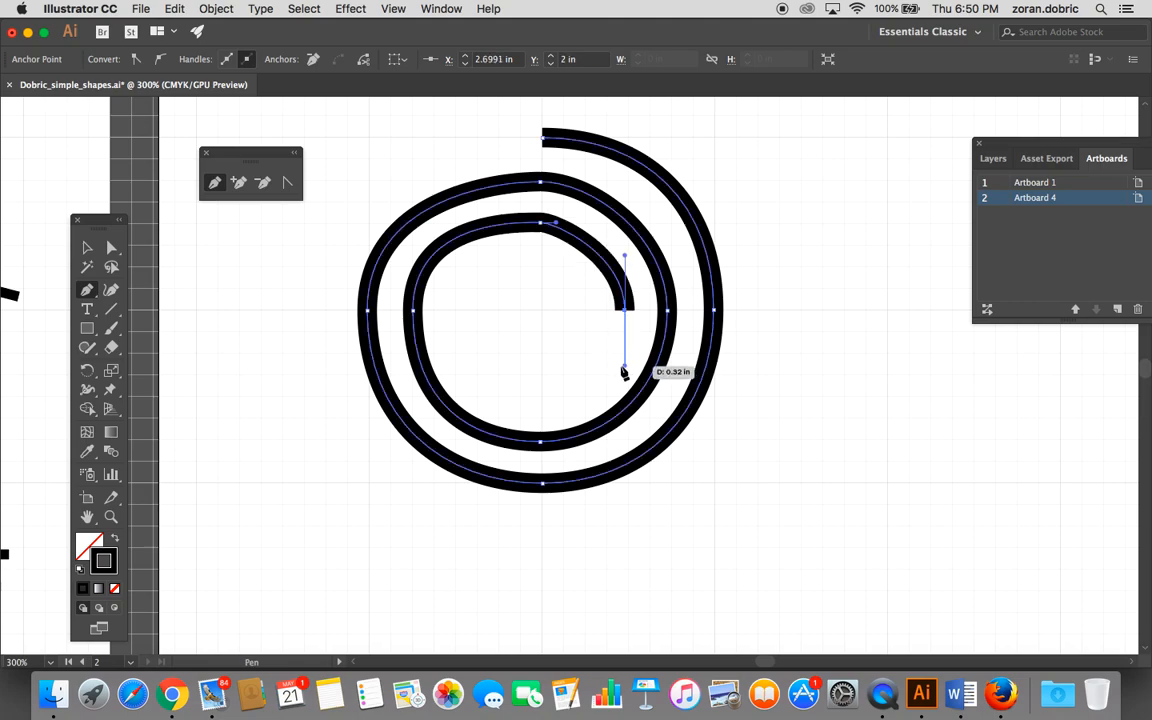
left_click_drag(542, 402, 492, 401)
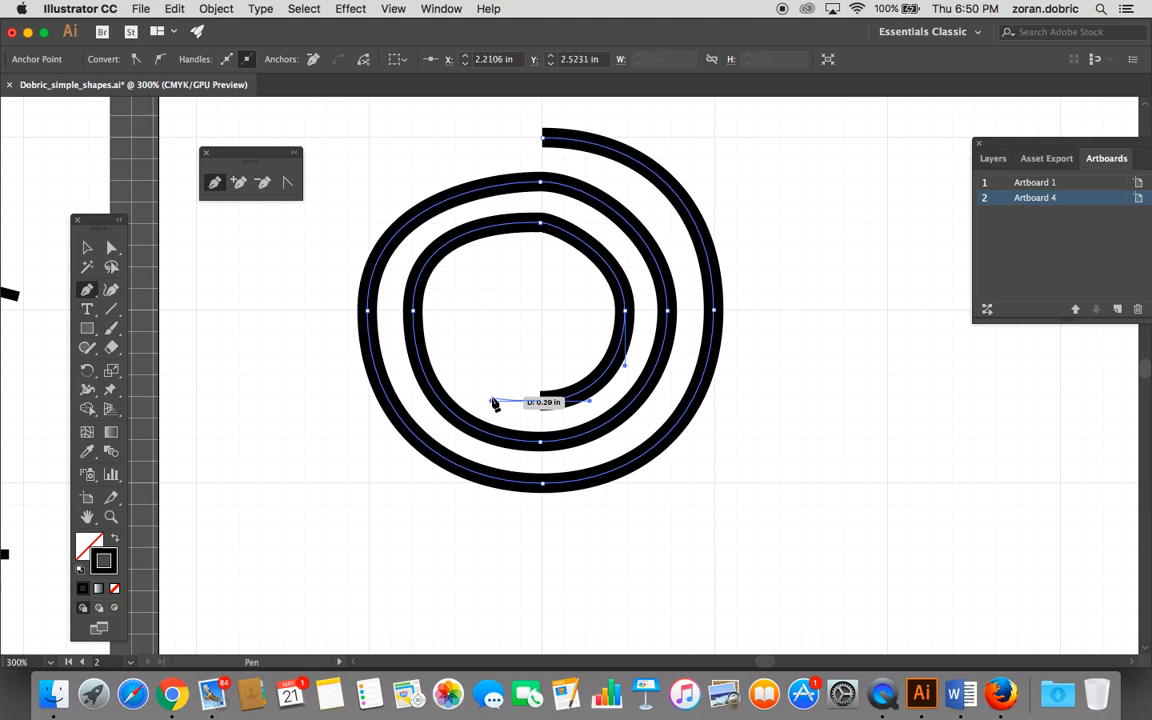
key("super")
left_click(480, 347, "super")
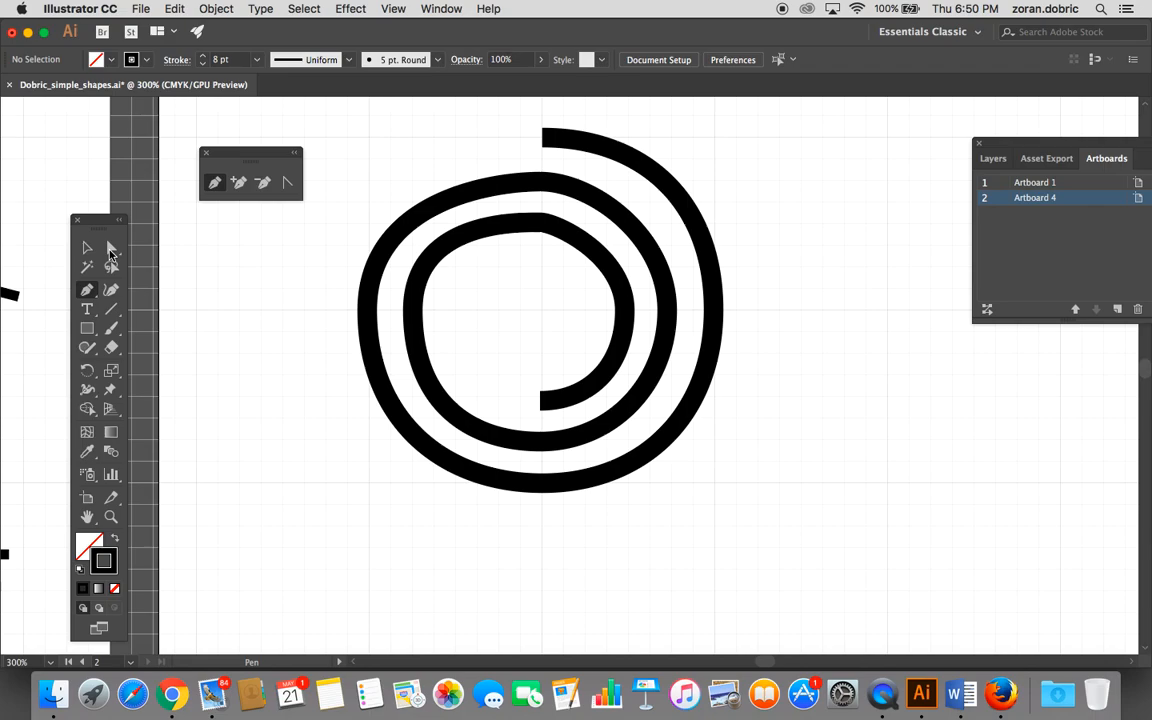
Step: Try moving the leftmost anchor of the spiral's outer turn farther outward with Direct Selection, and undo the move
left_click(111, 250)
left_click(382, 212)
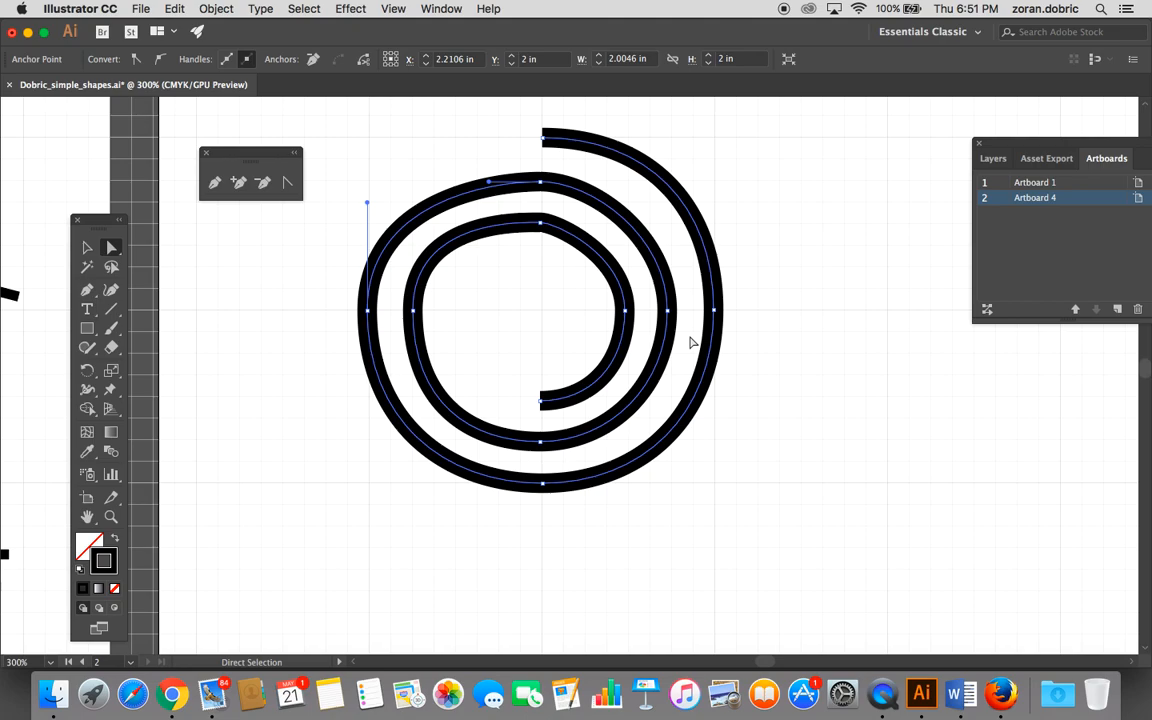
left_click(540, 226)
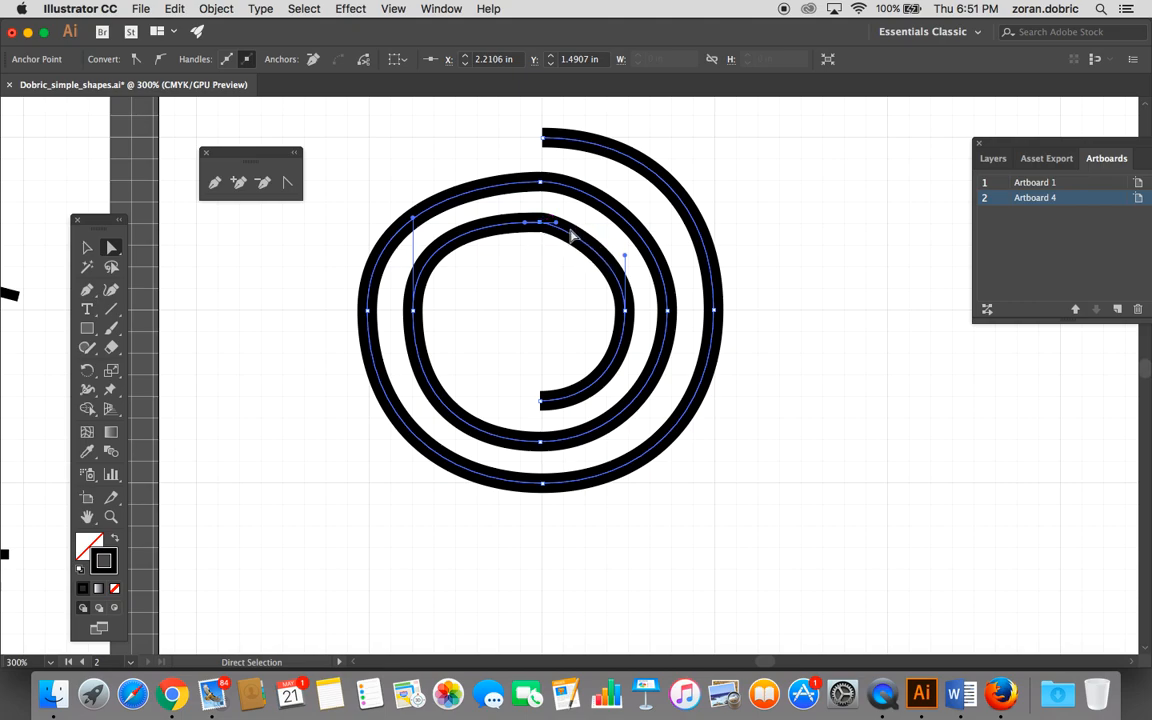
left_click(546, 278)
left_click(414, 312)
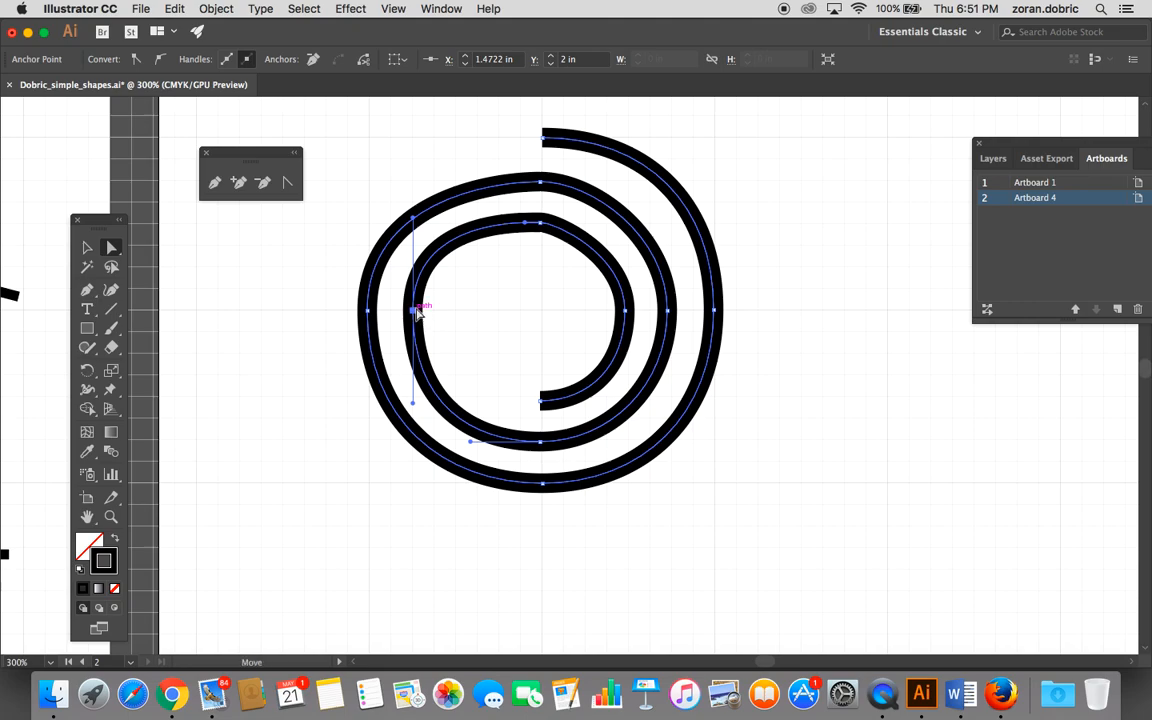
key("super+a")
key("a")
left_click_drag(367, 310, 336, 311)
key("super+z")
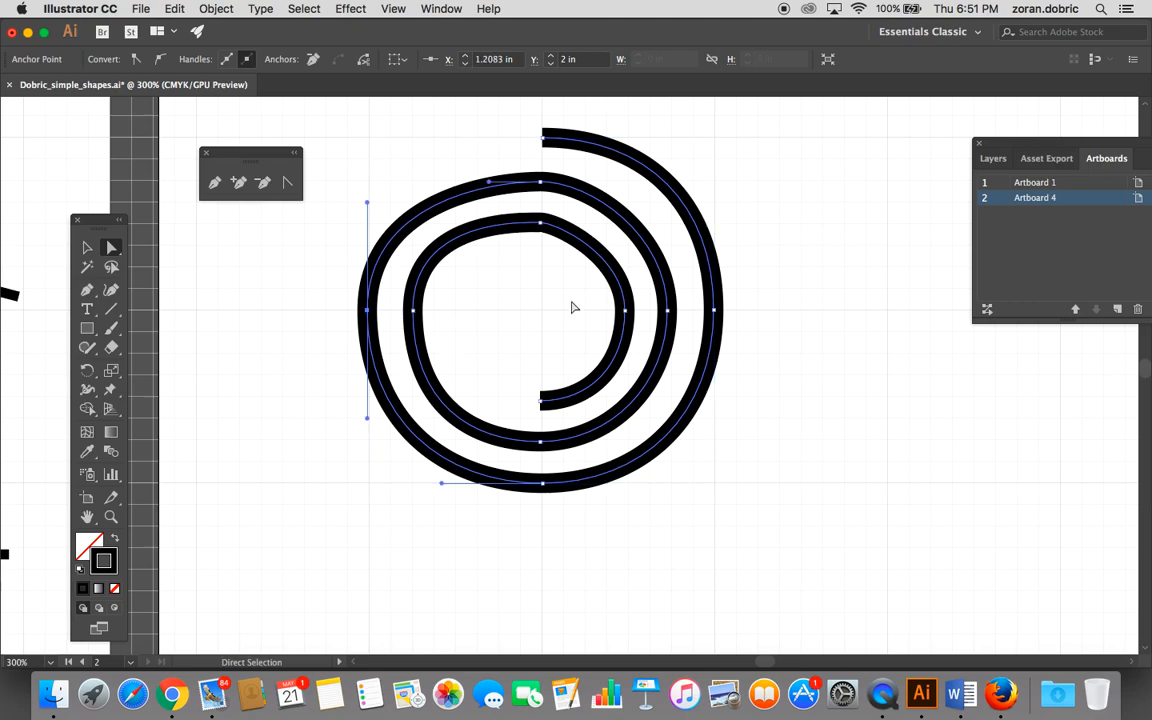
Step: Lengthen the right-hand direction handles of the top anchors on the spiral's second and innermost turns to smooth both curves
left_click(590, 192)
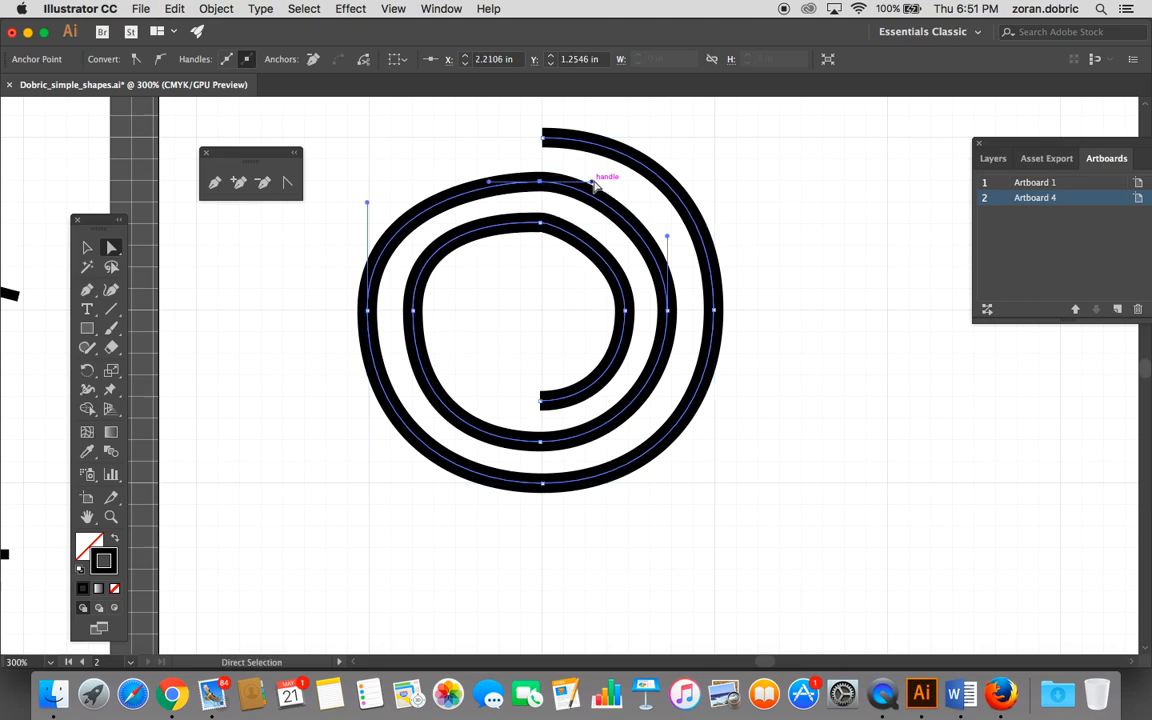
left_click_drag(596, 186, 614, 191)
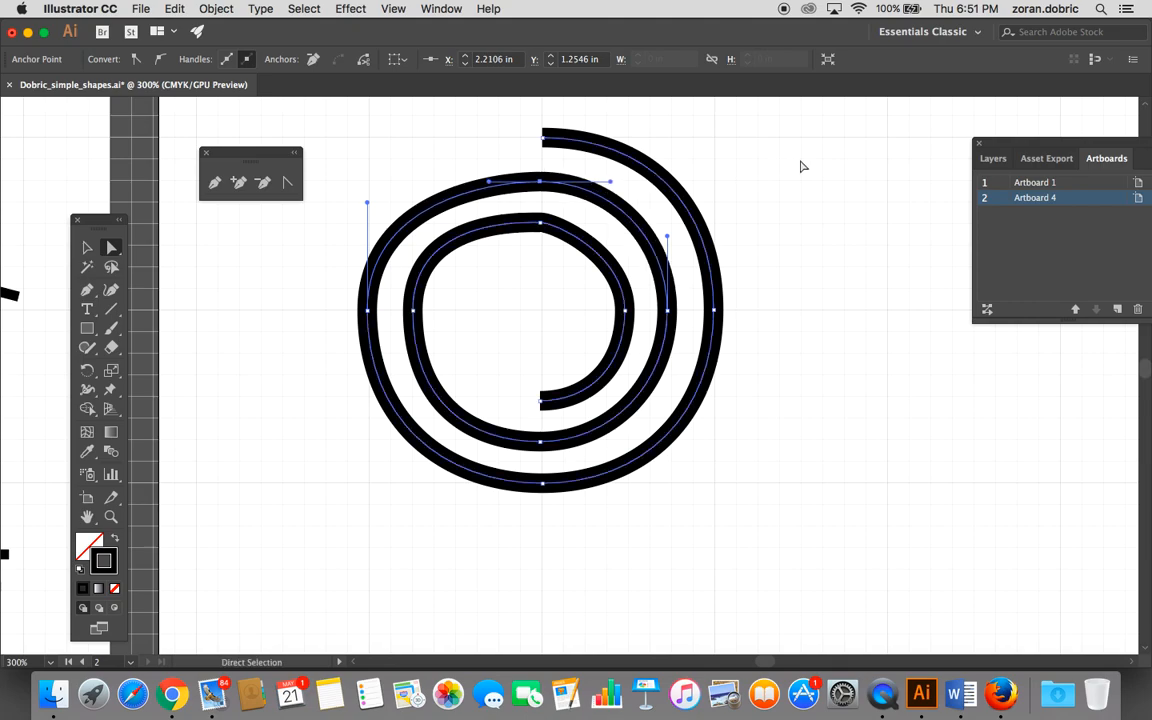
left_click(768, 214)
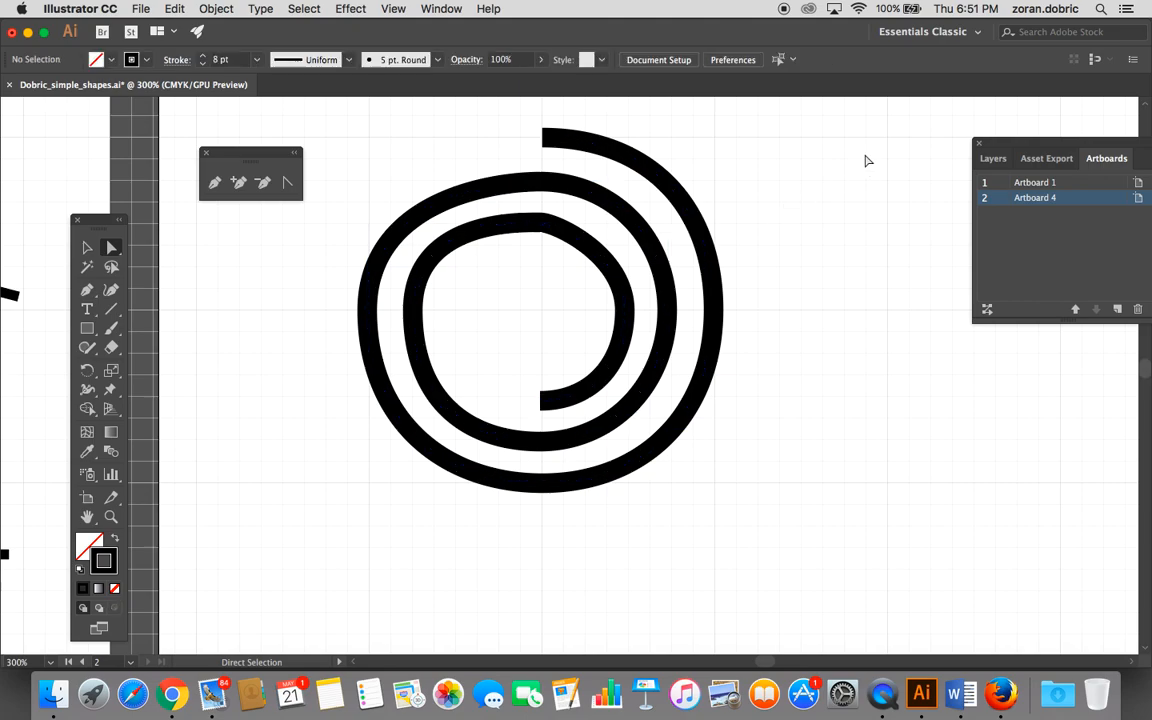
left_click(588, 248)
left_click_drag(560, 228, 580, 228)
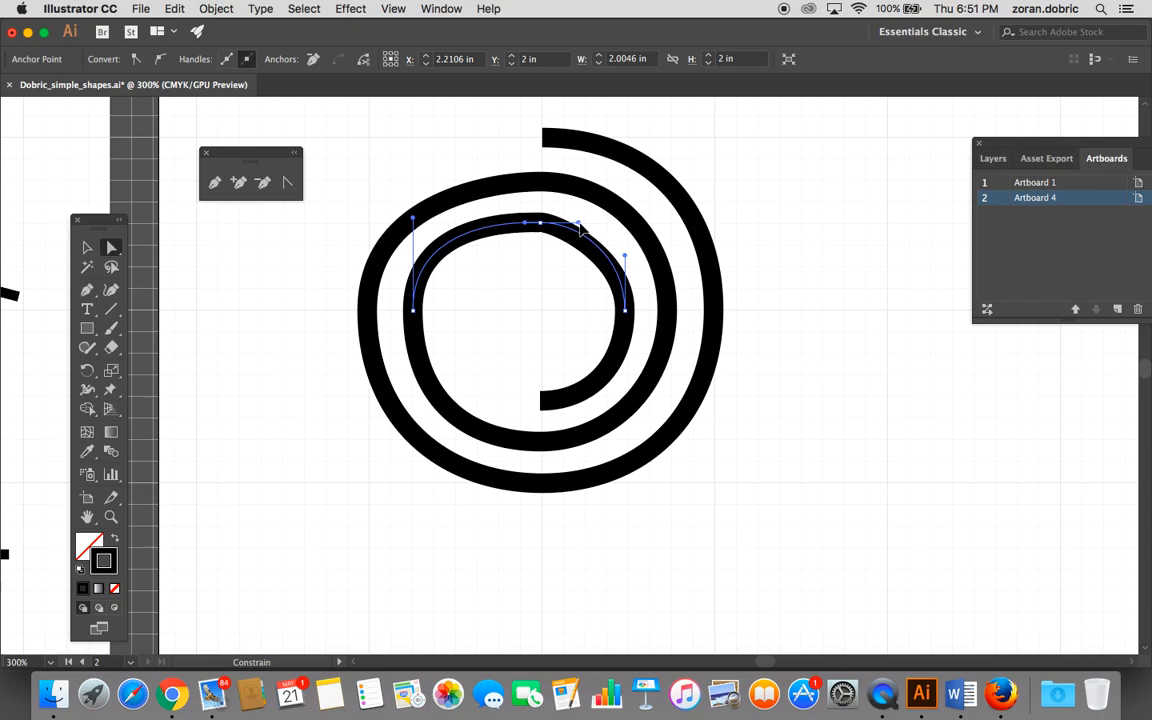
left_click(565, 295)
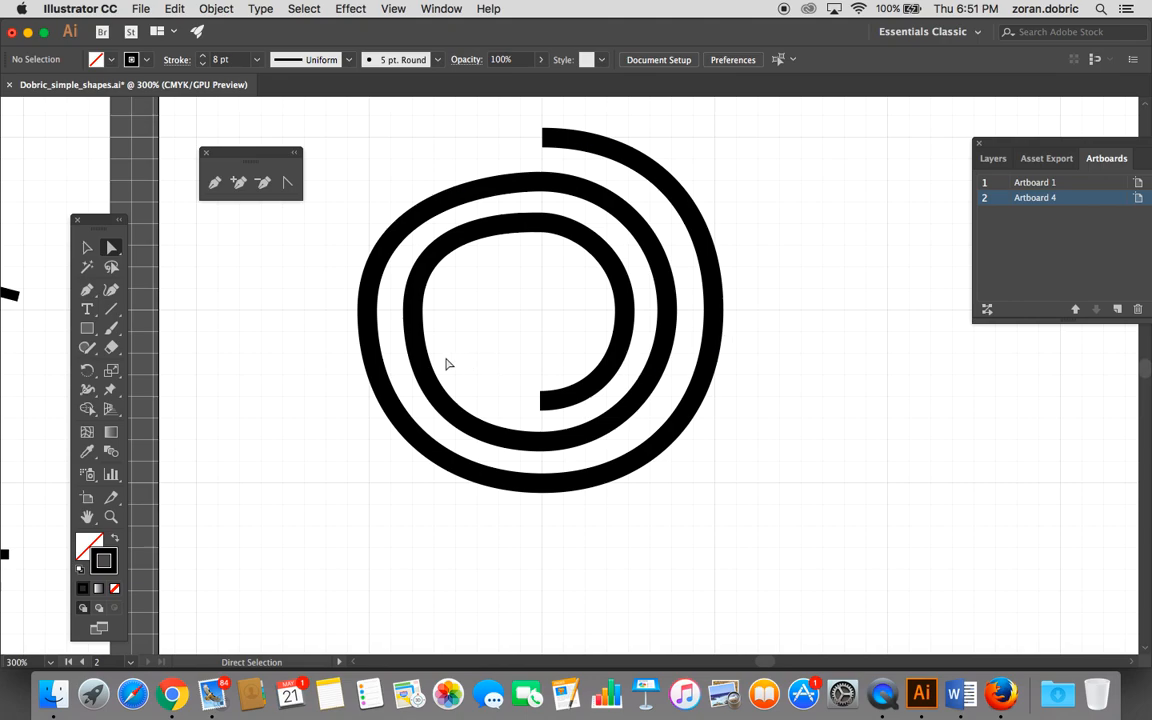
Step: Scale the black spiral down and move it to the first artboard, just below and left of the yellow circle
left_click(87, 247)
left_click_drag(432, 261, 415, 283)
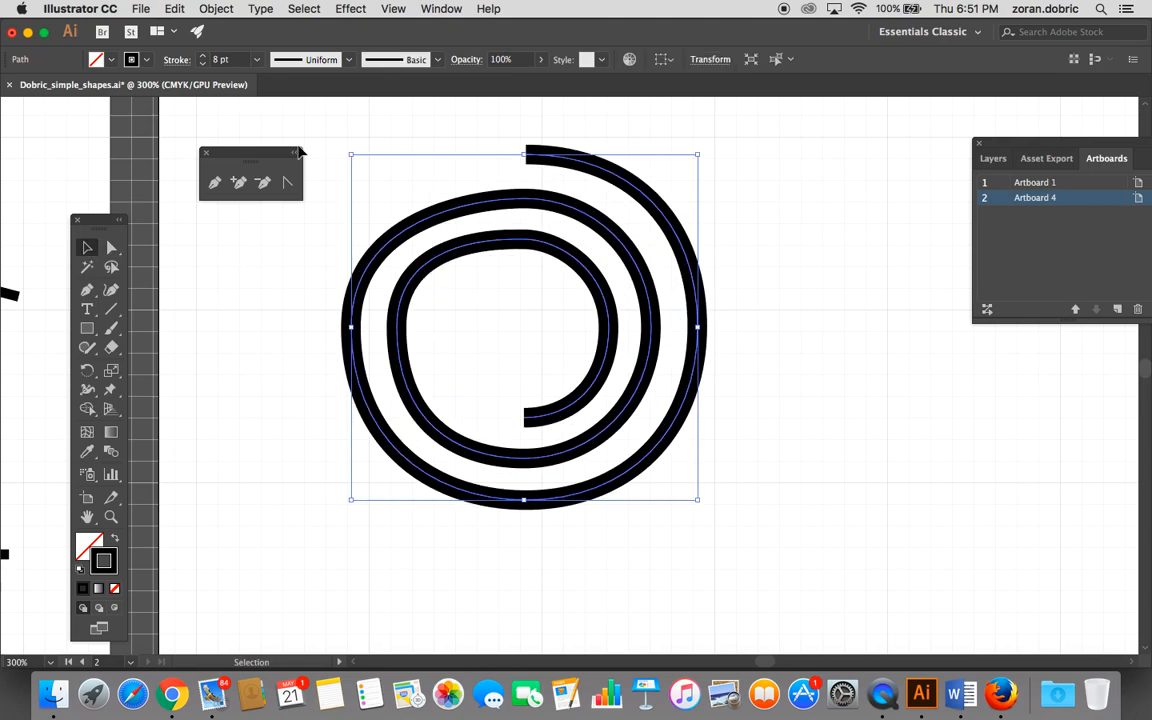
key("a")
key("super+minus")
key("super+minus")
key("super+minus")
key("super+minus")
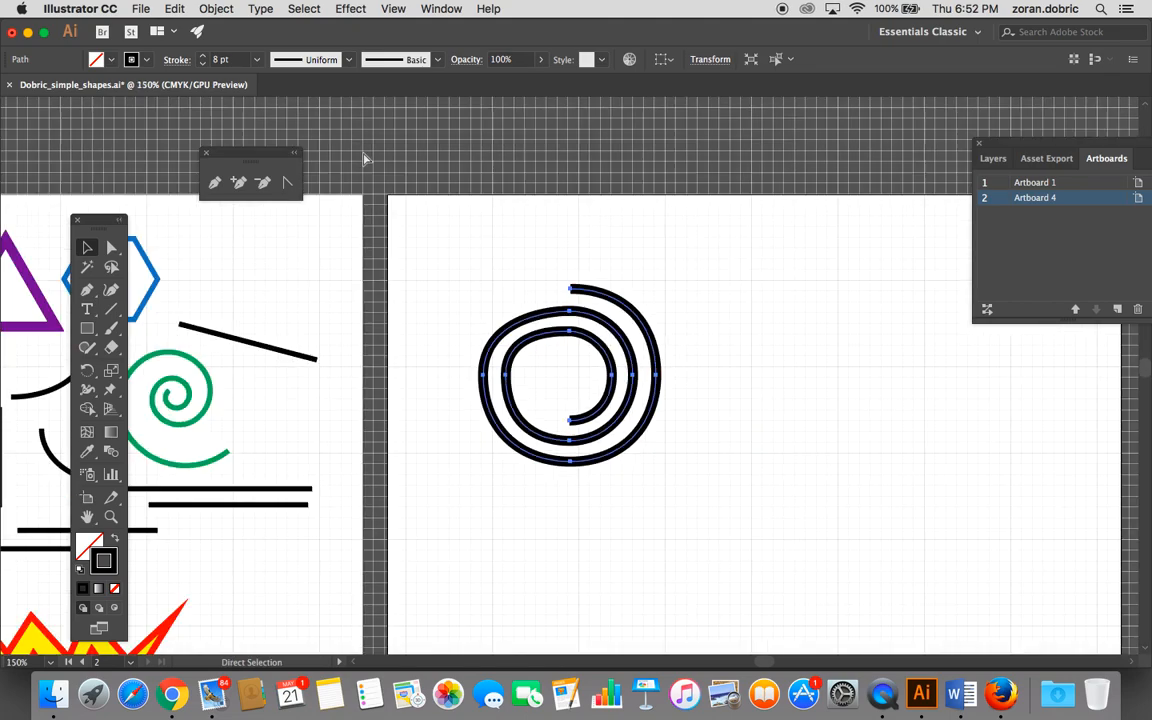
key("v")
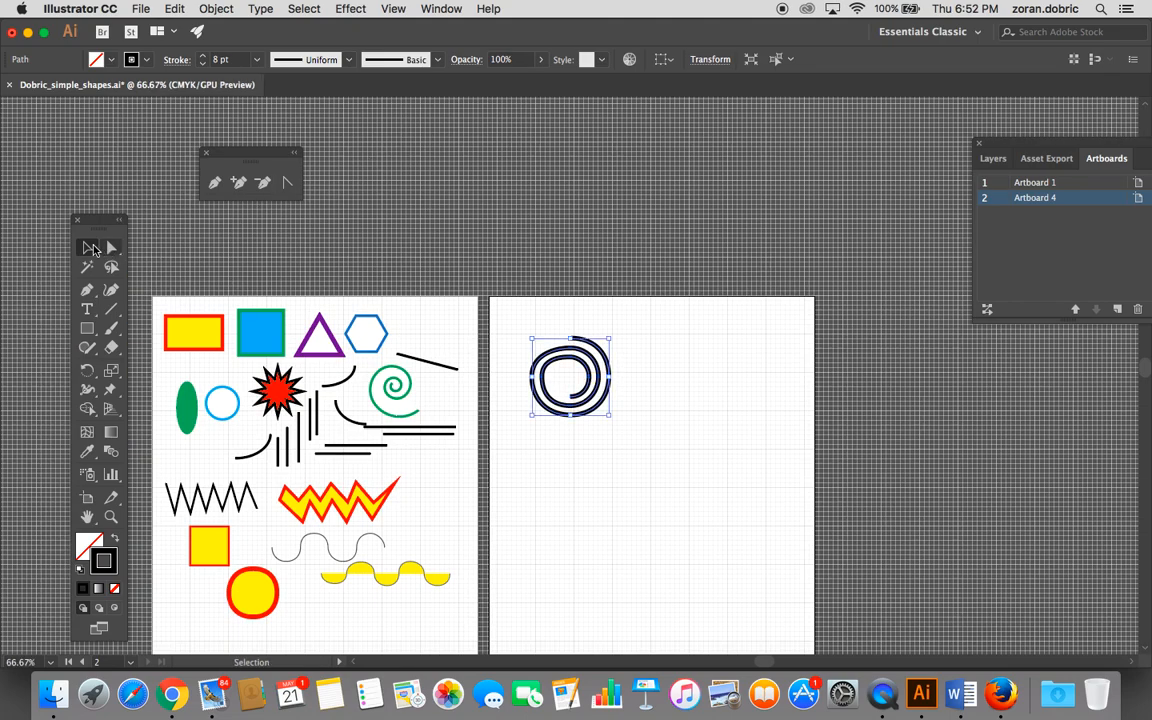
scroll(516, 292, "down", 5)
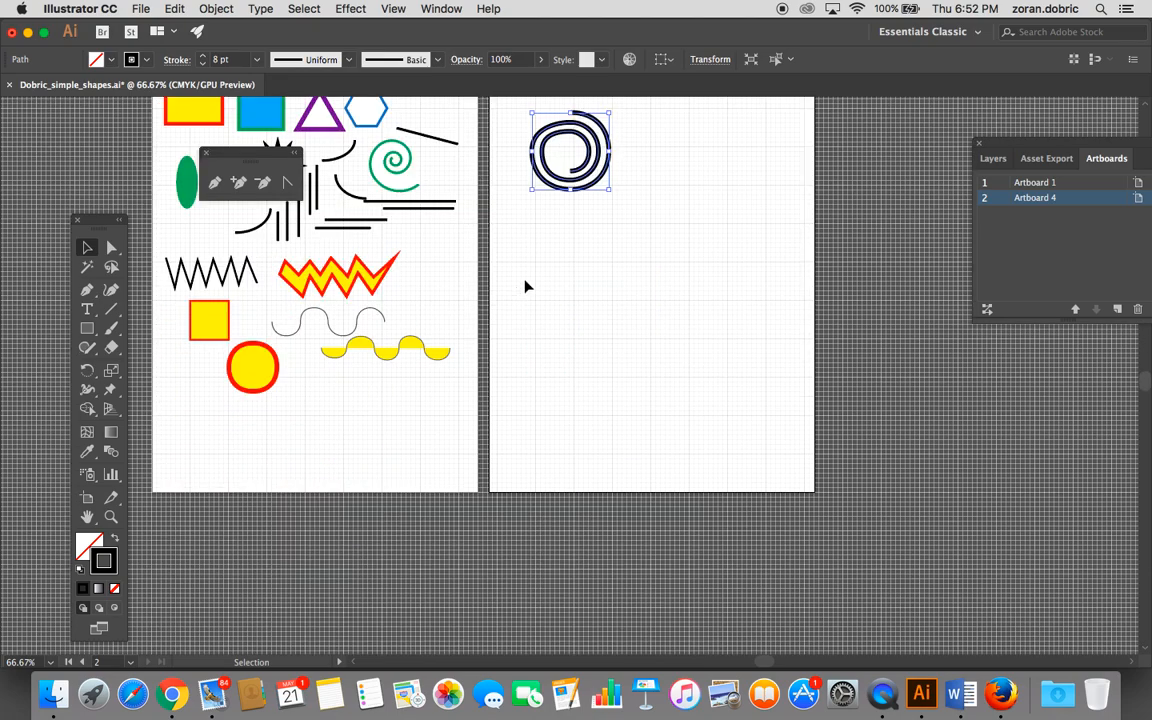
left_click_drag(566, 185, 229, 412)
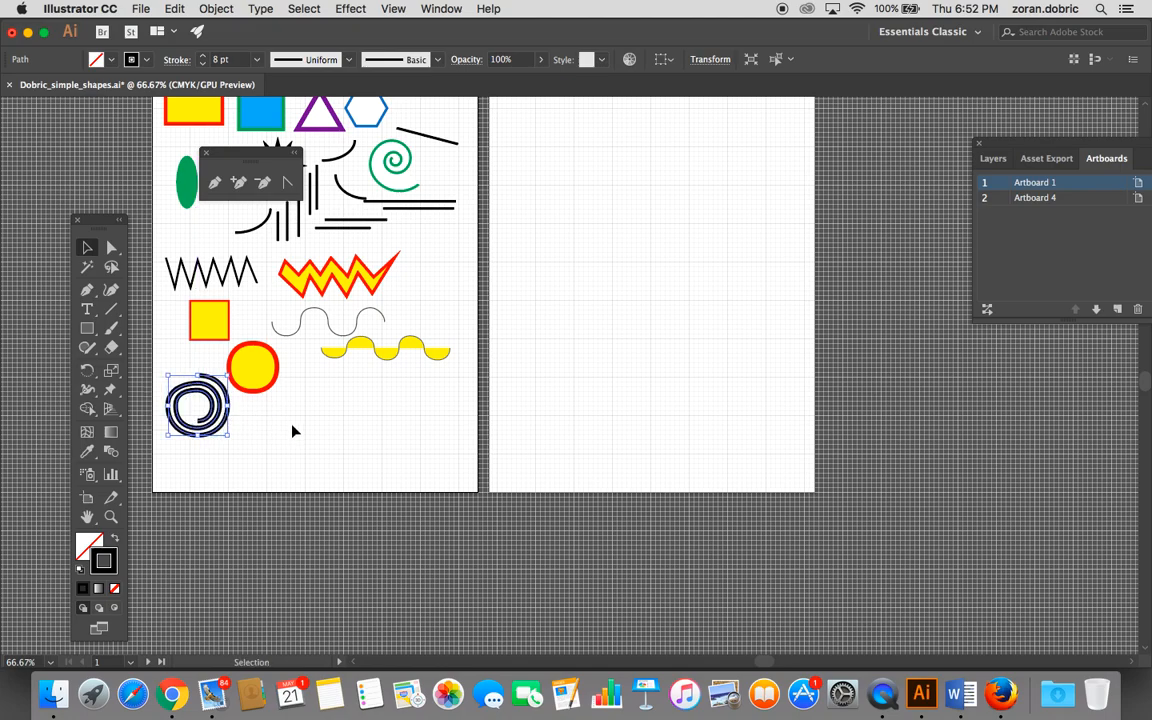
left_click(340, 431)
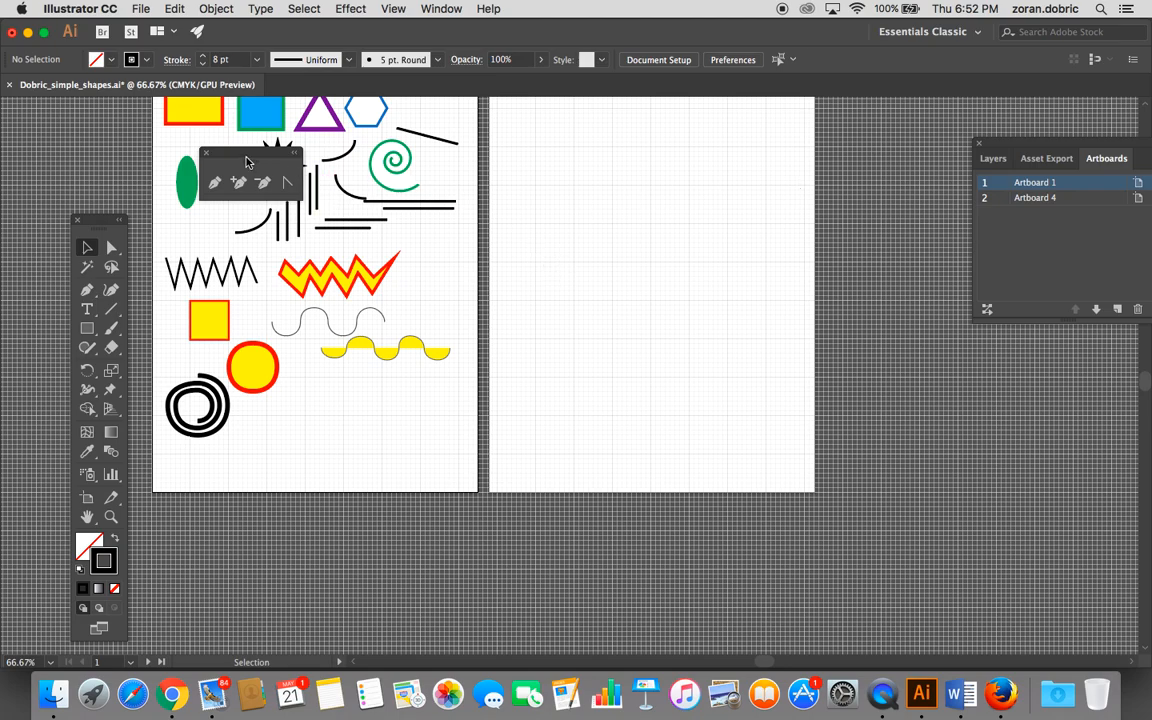
Step: Set the stroke weight for new paths to 2 pt, with the floating Pen tools moved aside and the second artboard in view at 100%
left_click_drag(245, 157, 544, 124)
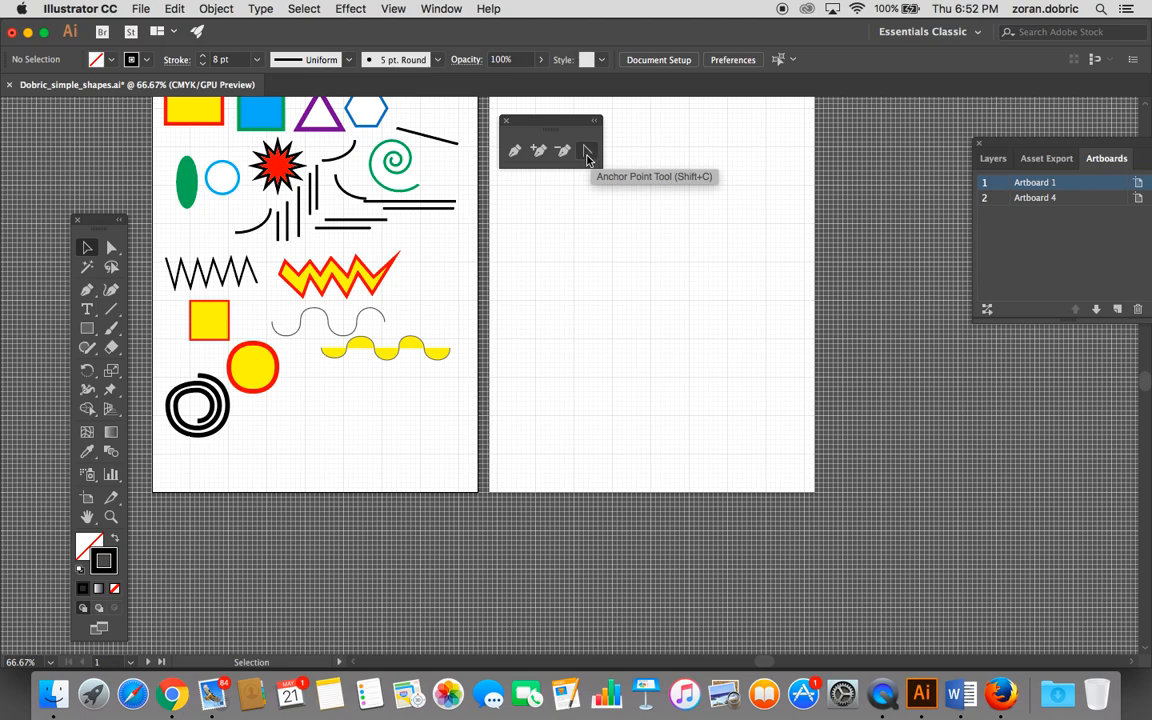
left_click_drag(527, 129, 733, 120)
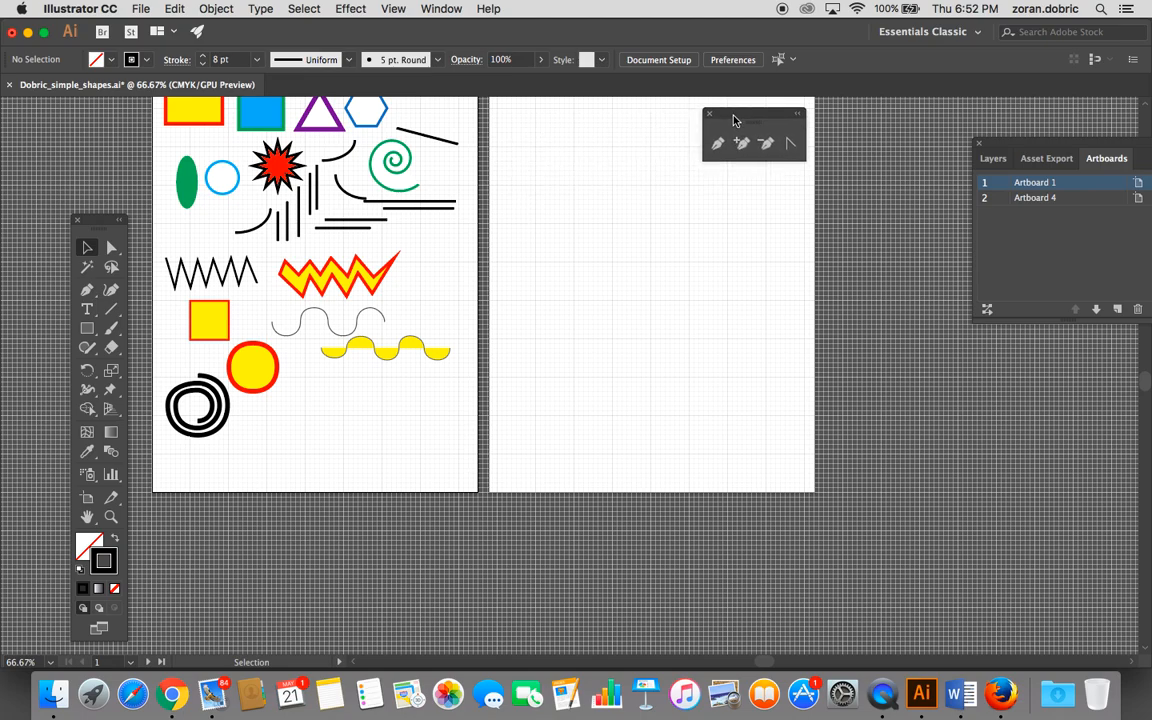
scroll(630, 185, "down", 2)
scroll(620, 174, "up", 5)
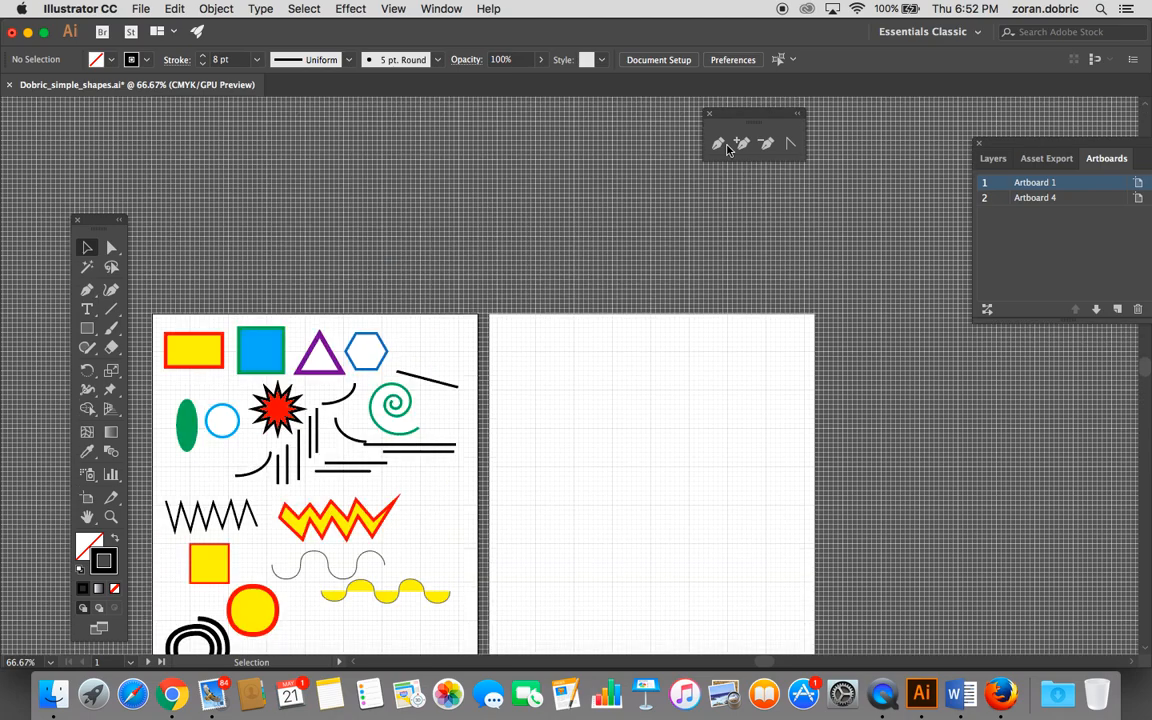
key("z")
left_click(681, 483)
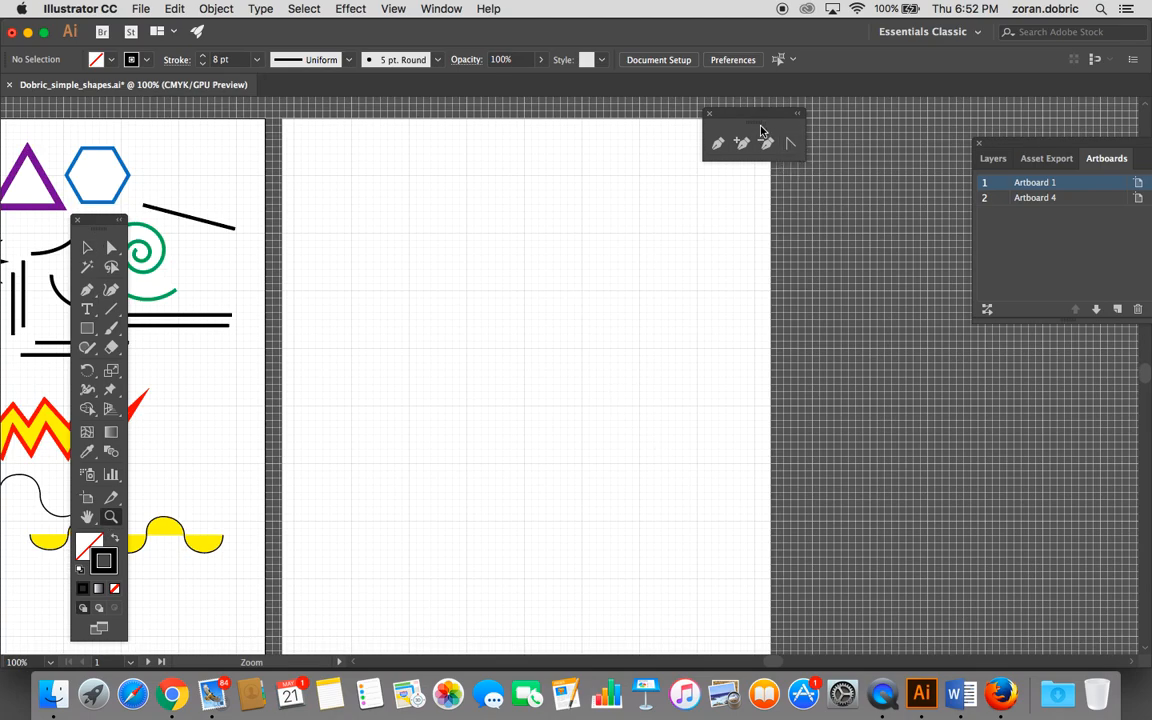
left_click_drag(751, 118, 780, 122)
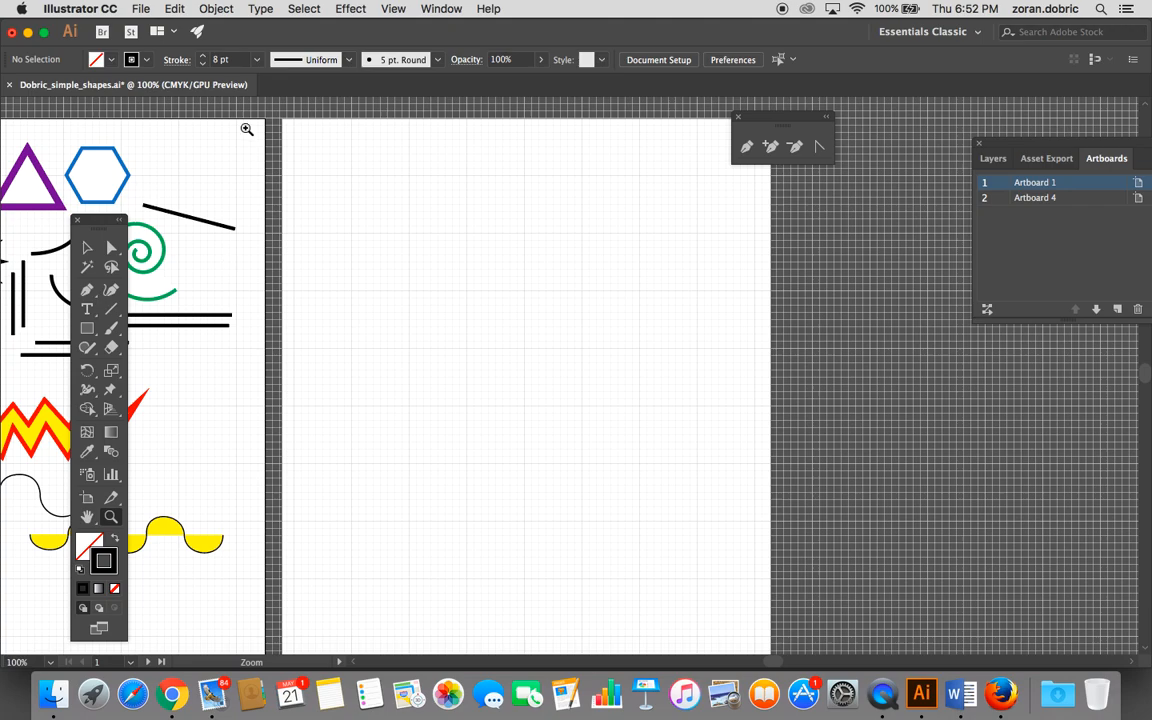
left_click(257, 59)
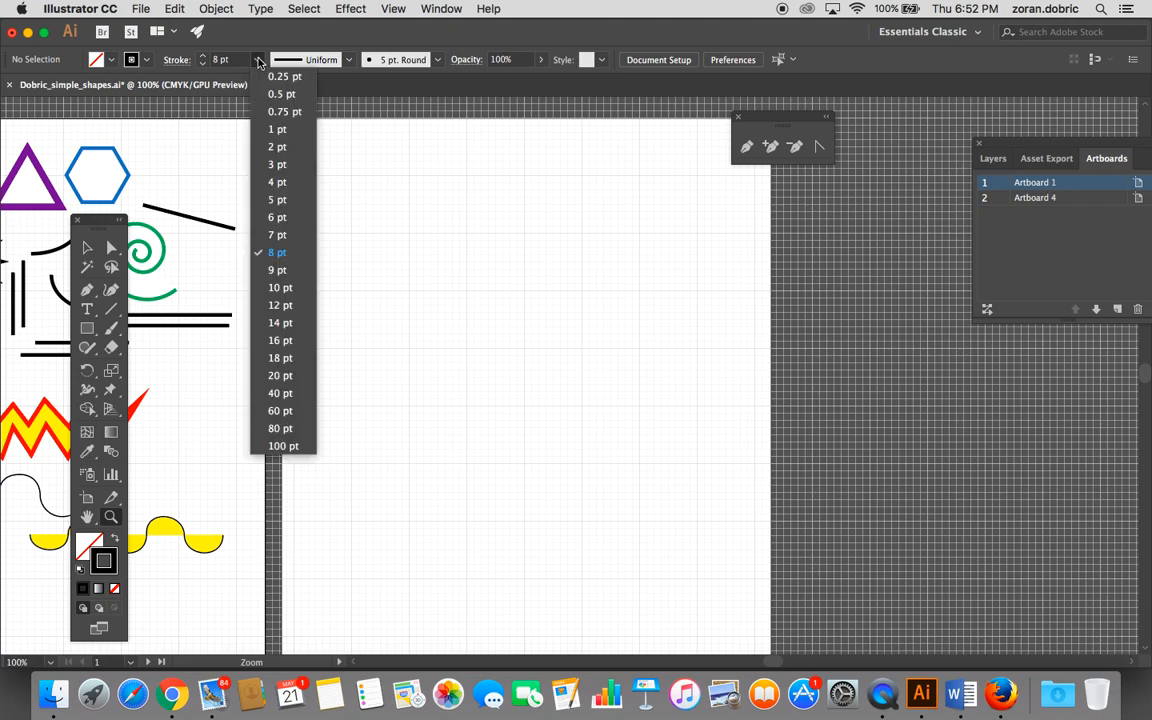
left_click(276, 146)
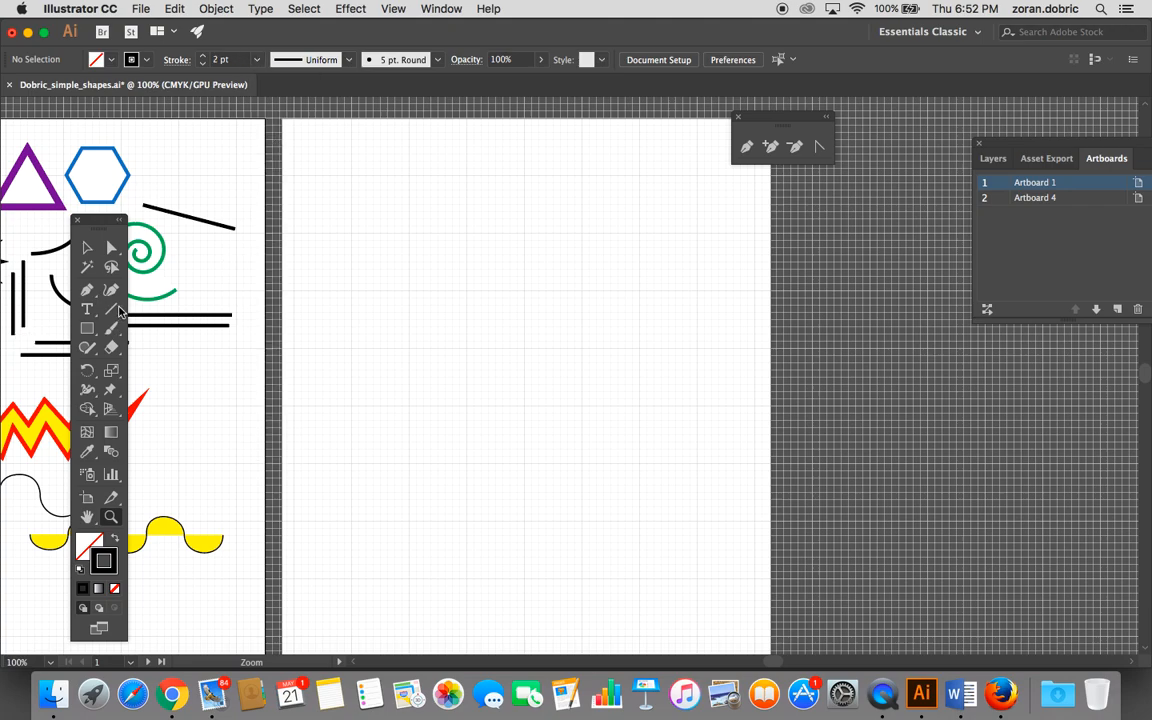
Step: Draw an open zigzag of nine straight segments with the Pen tool across the upper half of the second artboard
left_click(87, 289)
left_click(342, 262)
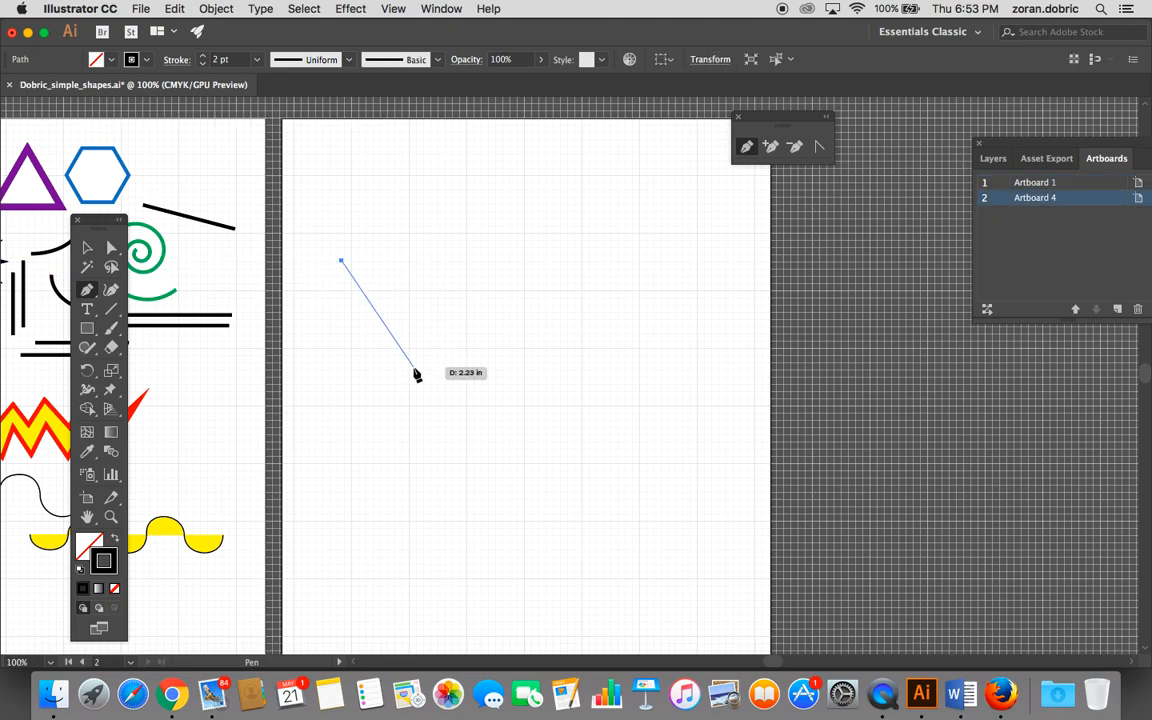
left_click(401, 360)
left_click(450, 262)
left_click(526, 342)
left_click(552, 262)
left_click(610, 342)
left_click(662, 256)
left_click(700, 342)
left_click(730, 255)
left_click(768, 342)
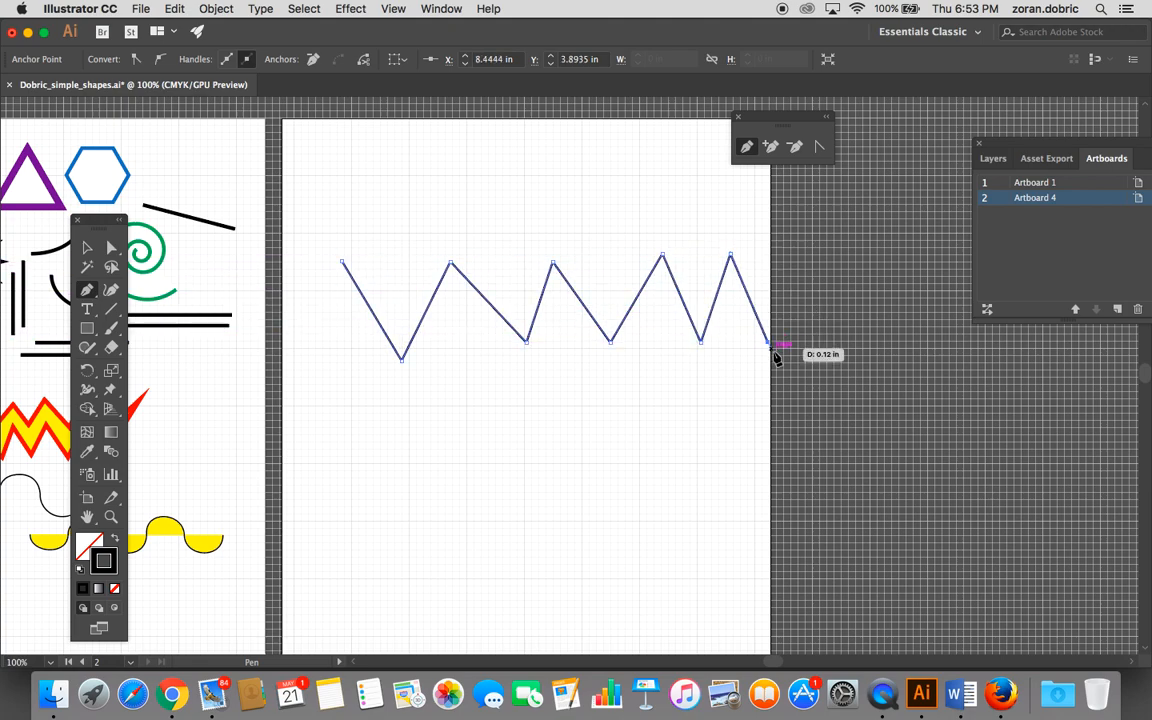
left_click(772, 378, "super")
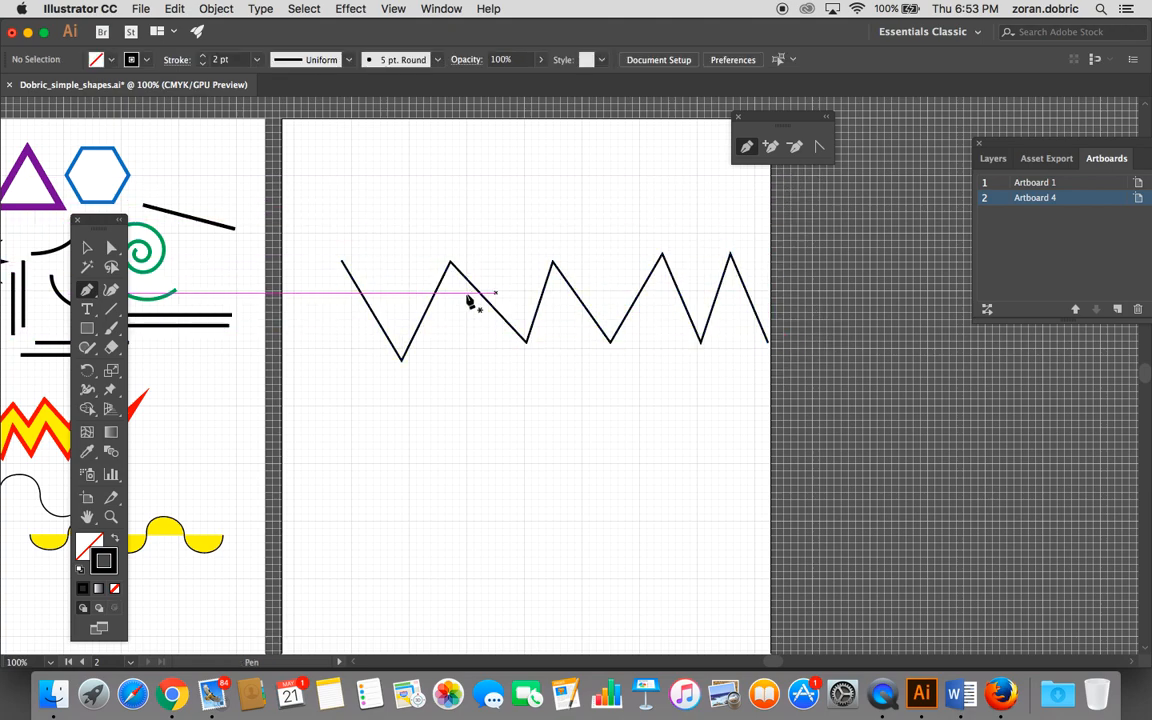
Step: Round the zigzag's first peak, second valley, second peak and third valley into smooth curves with the Anchor Point tool
left_click(818, 148)
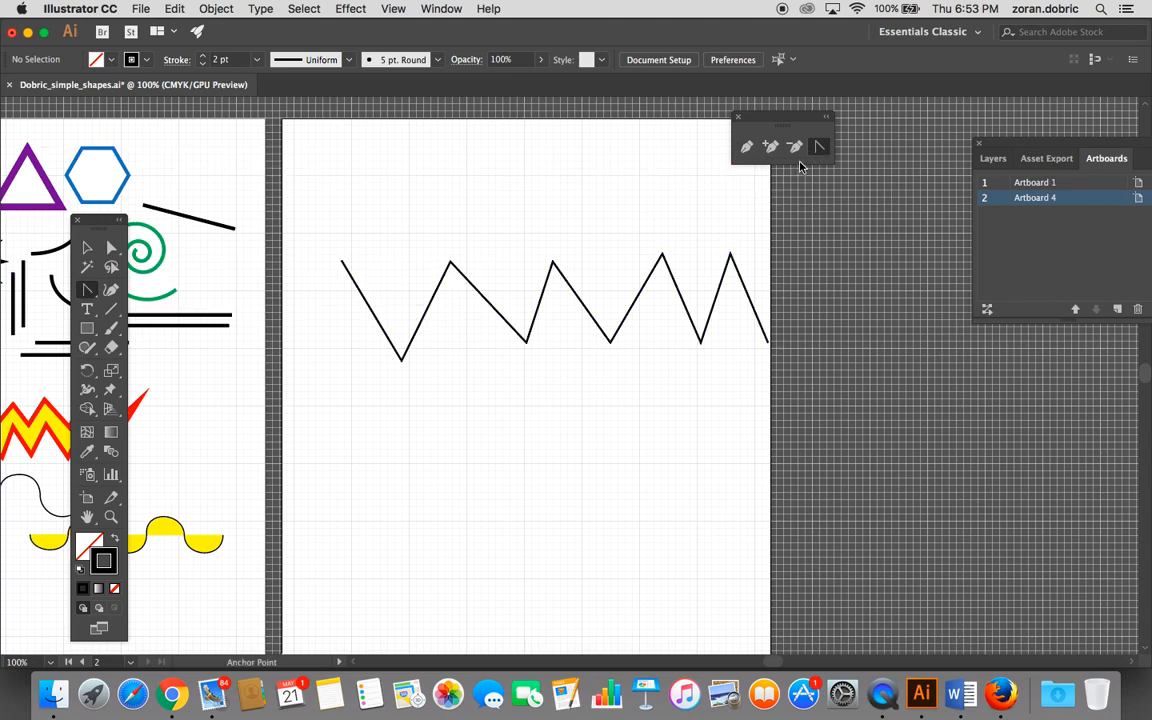
left_click_drag(780, 117, 582, 175)
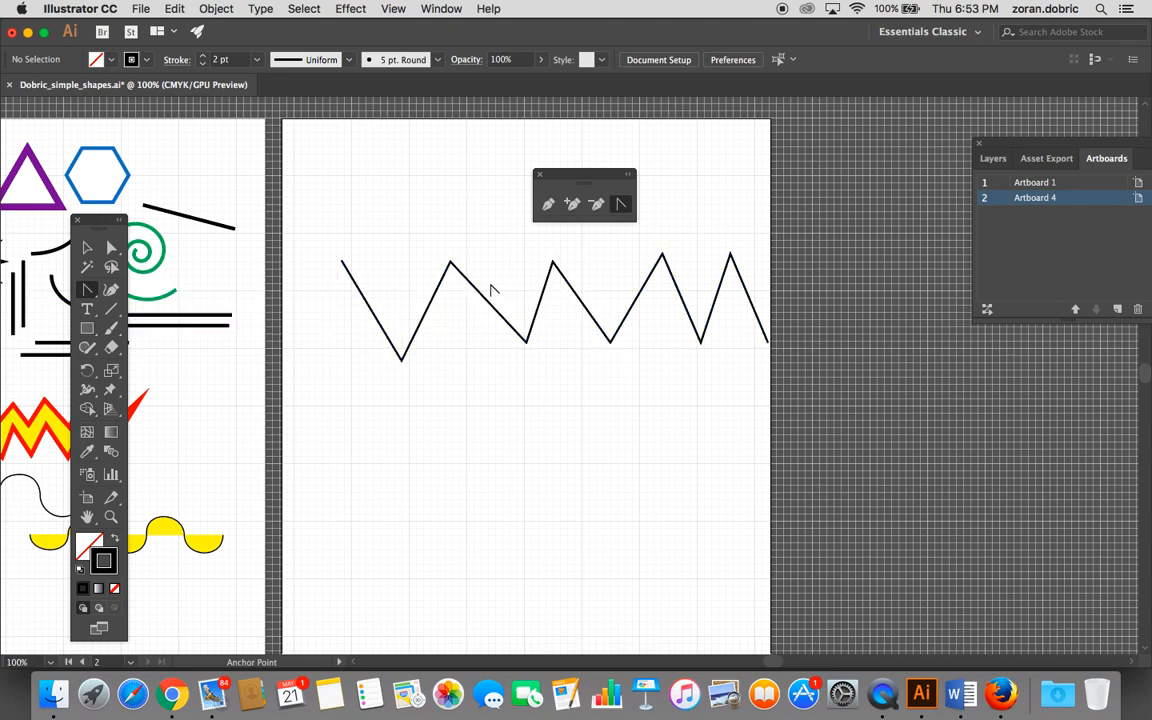
left_click(621, 206)
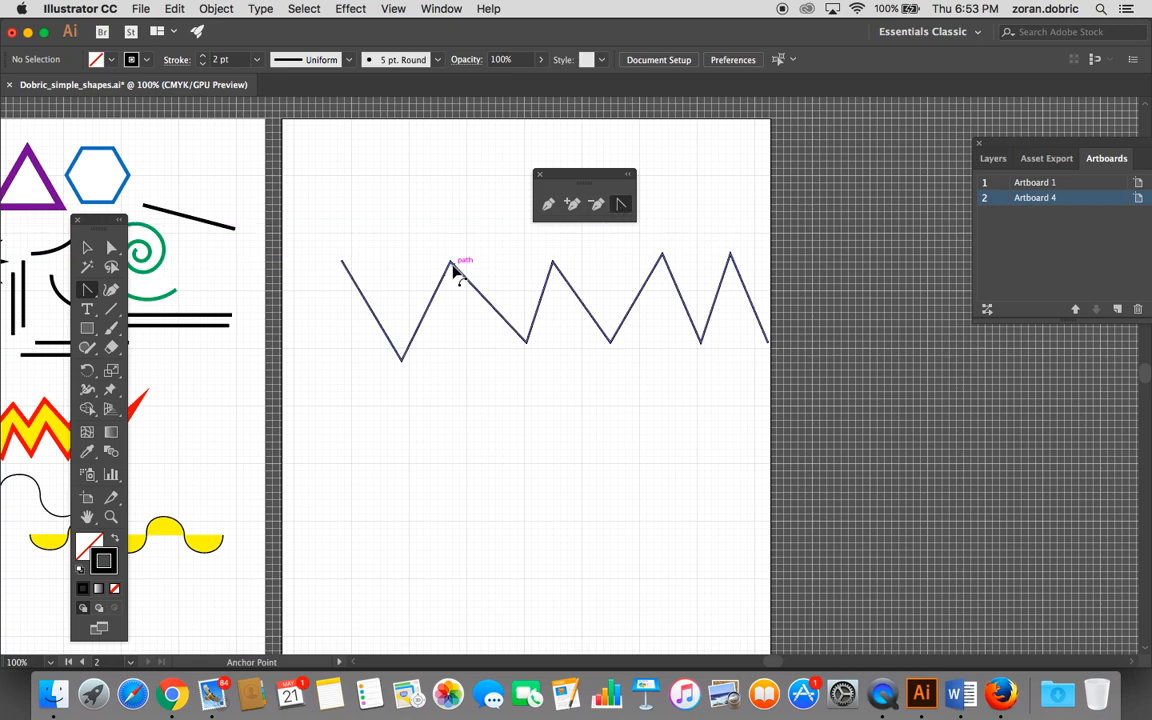
left_click_drag(450, 263, 488, 265)
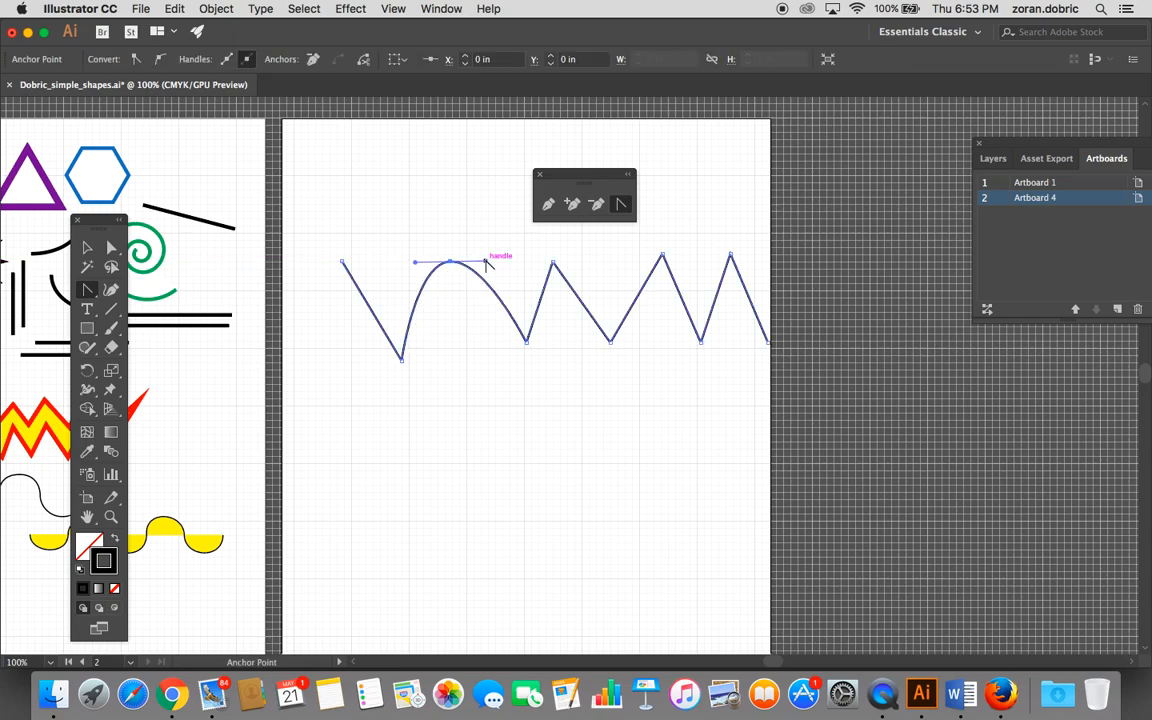
left_click_drag(526, 341, 555, 342)
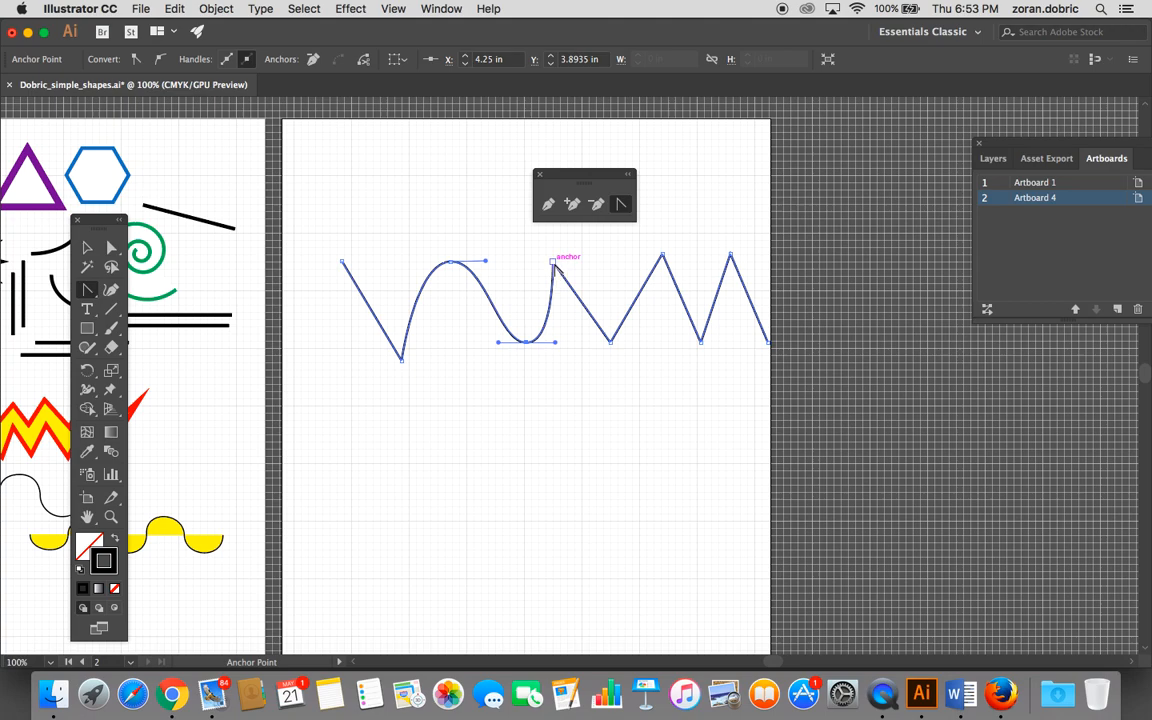
left_click_drag(553, 263, 582, 270)
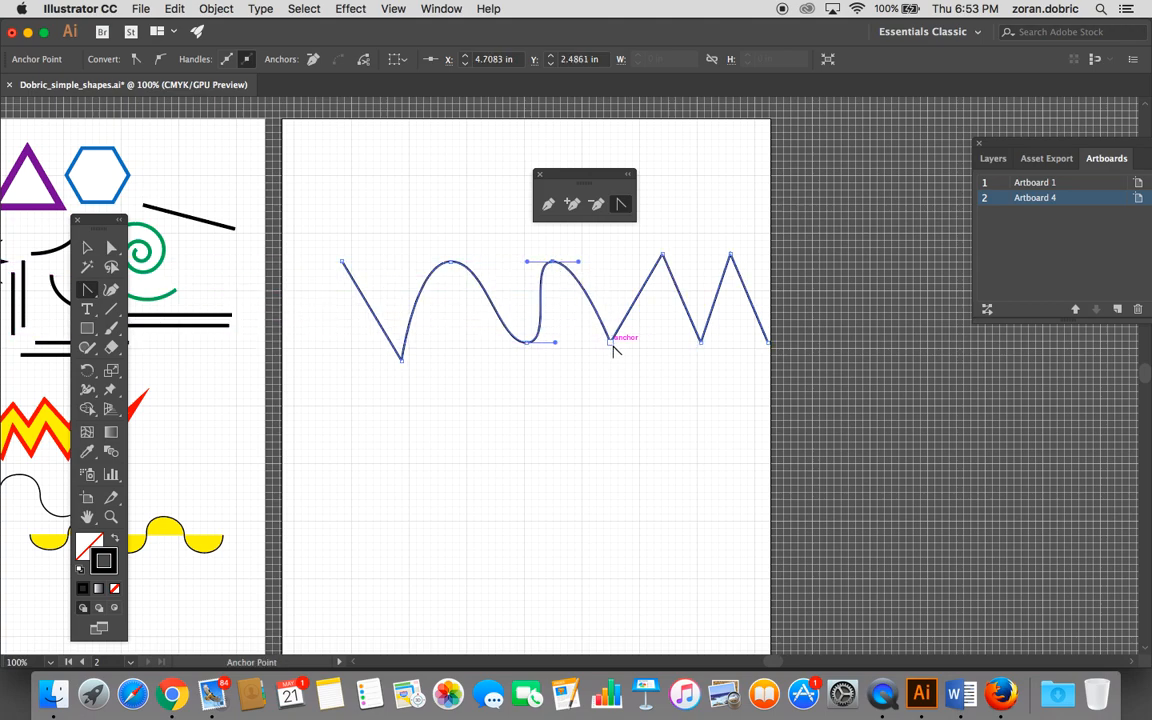
left_click_drag(610, 342, 637, 342)
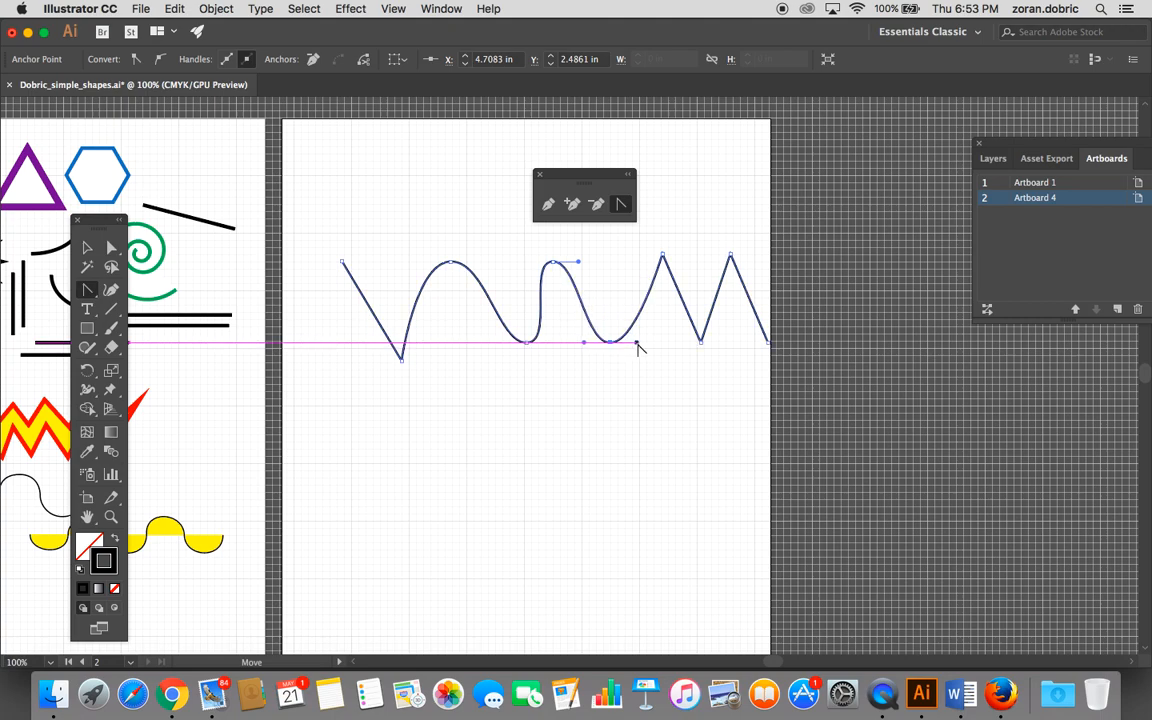
Step: Smooth the zigzag's third and fourth peaks and its fourth and first valleys into curves, and deselect the wave
left_click_drag(664, 260, 618, 262)
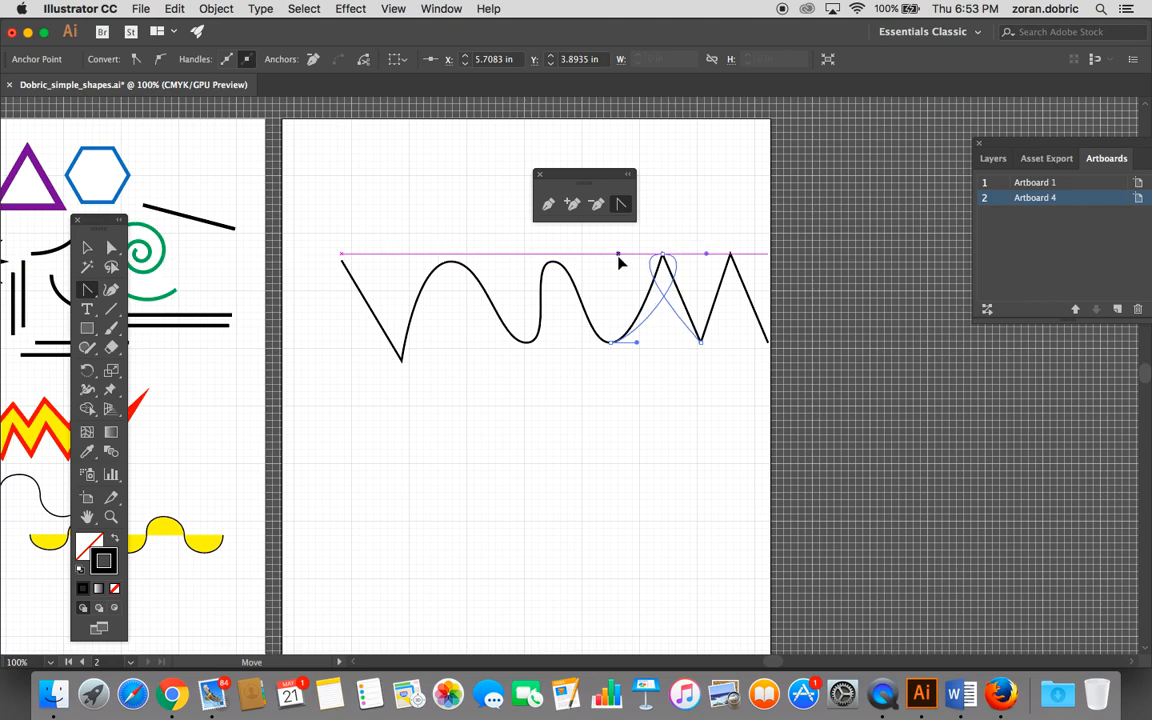
left_click_drag(620, 262, 694, 258)
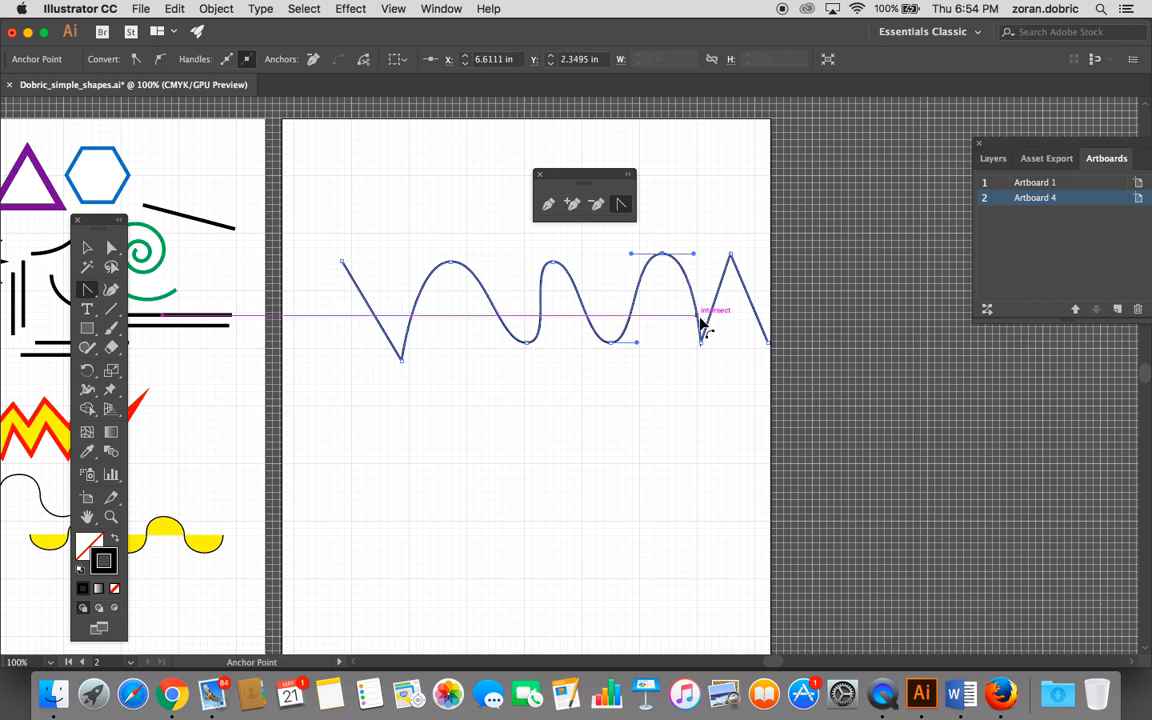
left_click_drag(702, 344, 723, 343)
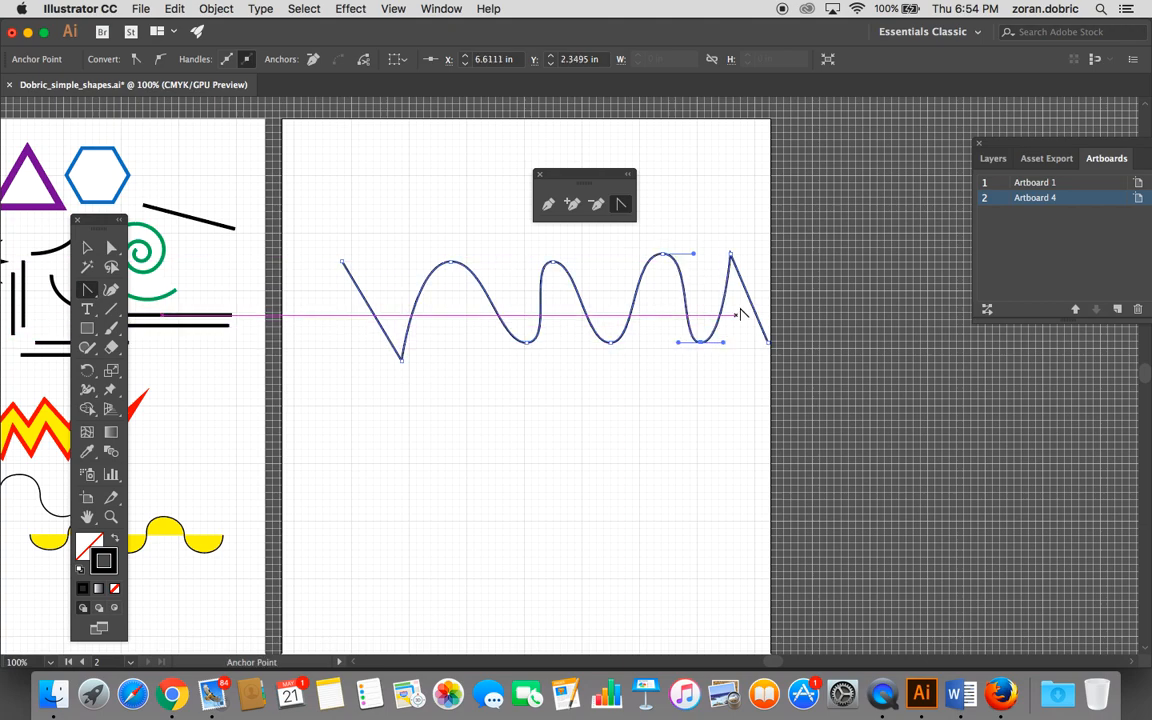
left_click_drag(730, 254, 753, 254)
left_click_drag(403, 360, 445, 360)
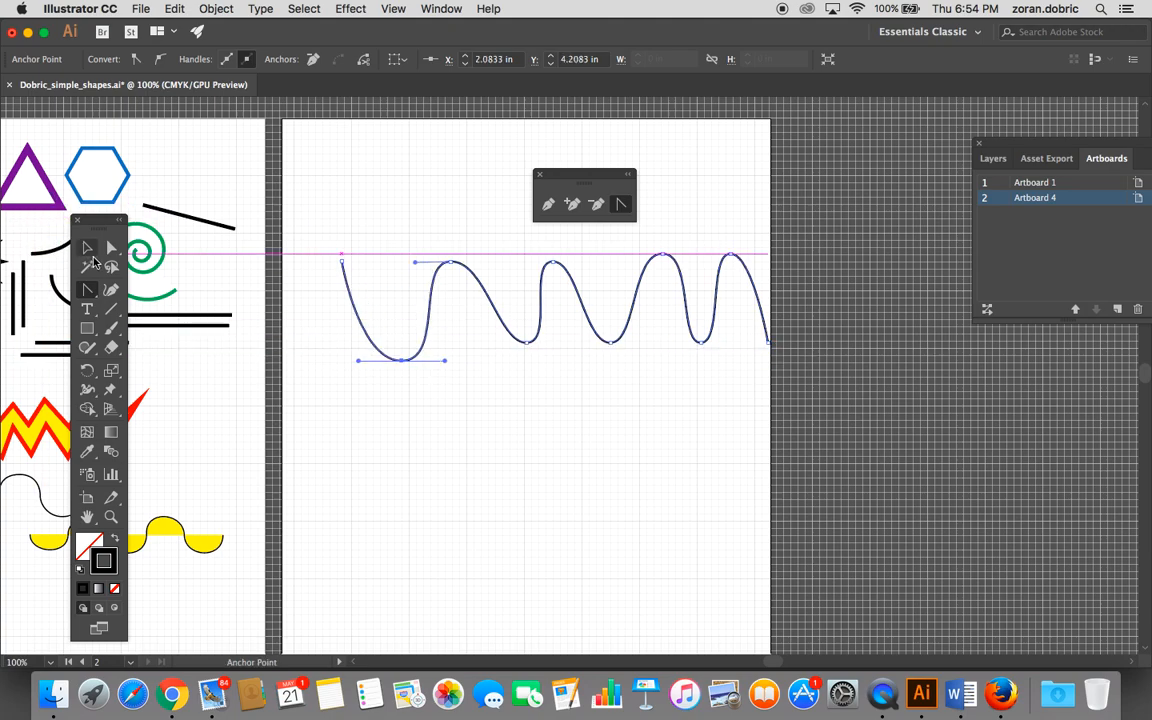
left_click(111, 247)
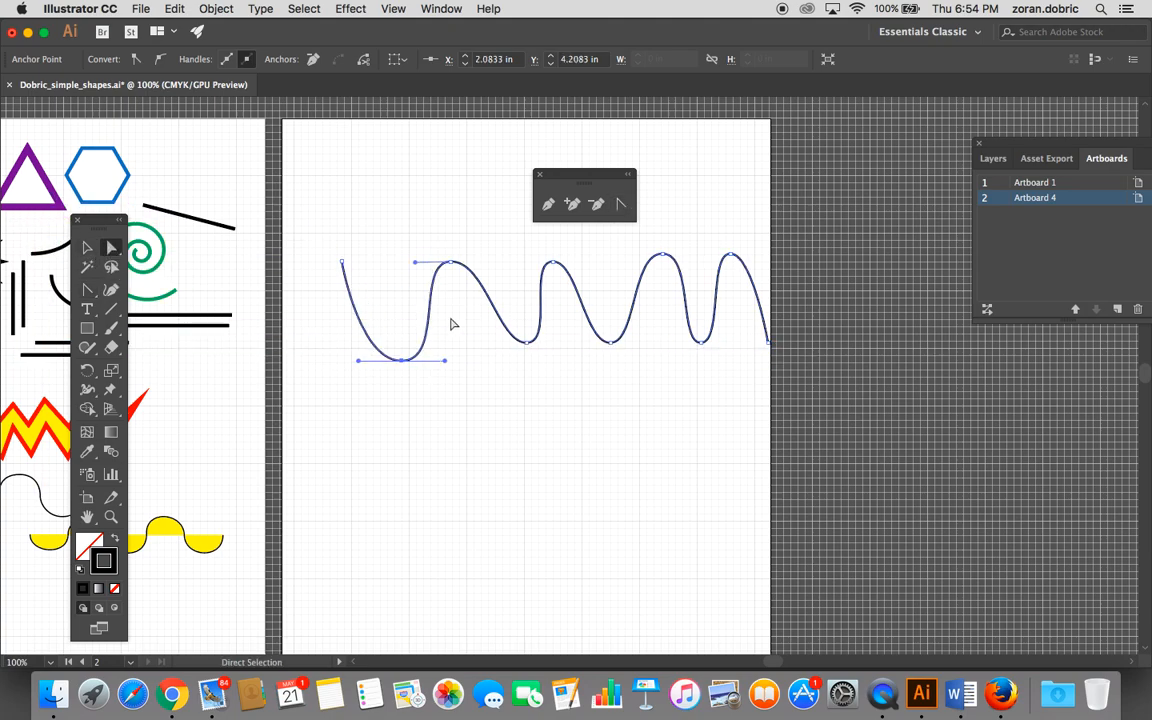
left_click(445, 404)
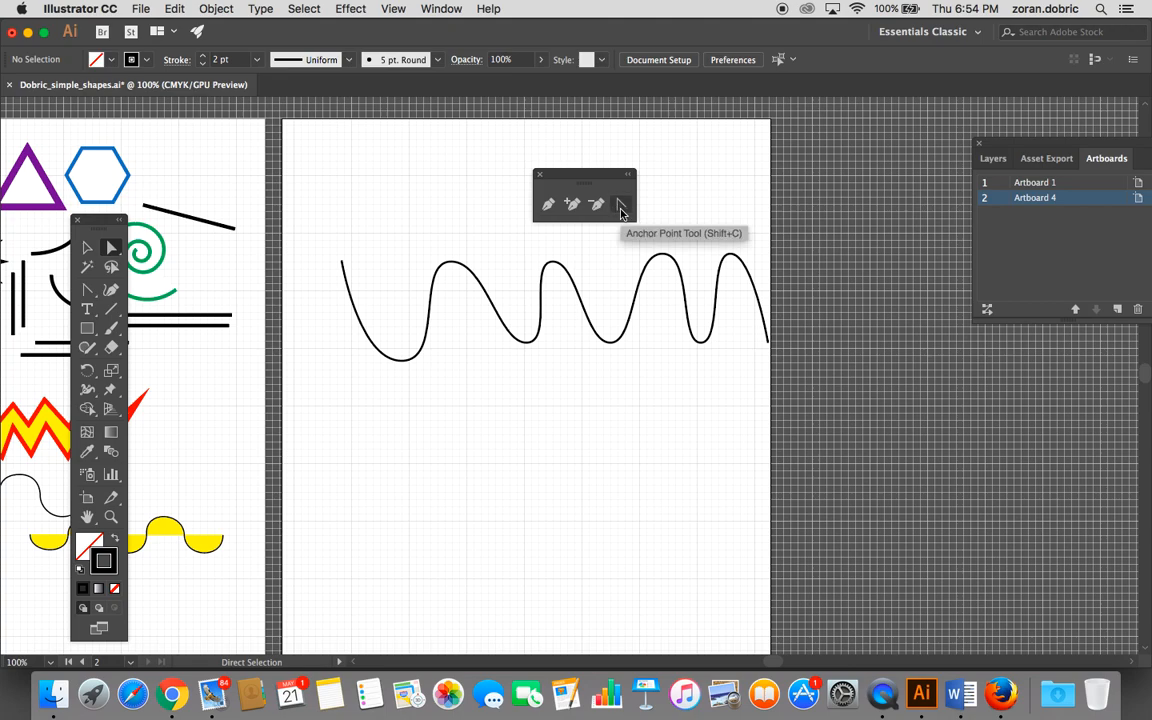
Step: Draw an unfilled circle about 2.82 in in diameter below the wave on the second artboard and deselect it
left_click(87, 329)
left_click(150, 366)
left_click_drag(482, 431, 645, 593)
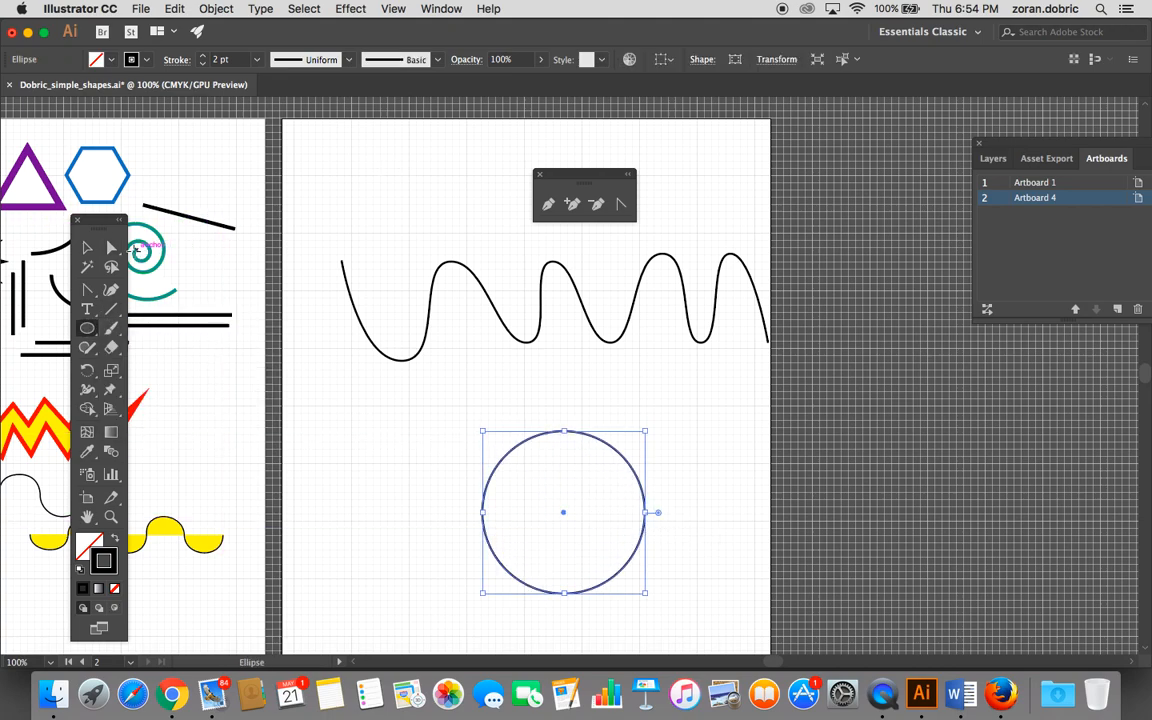
key("a")
left_click(348, 447)
Step: Convert the circle's four smooth anchors to corner points with the Anchor Point tool, turning it into a diamond
left_click(111, 516)
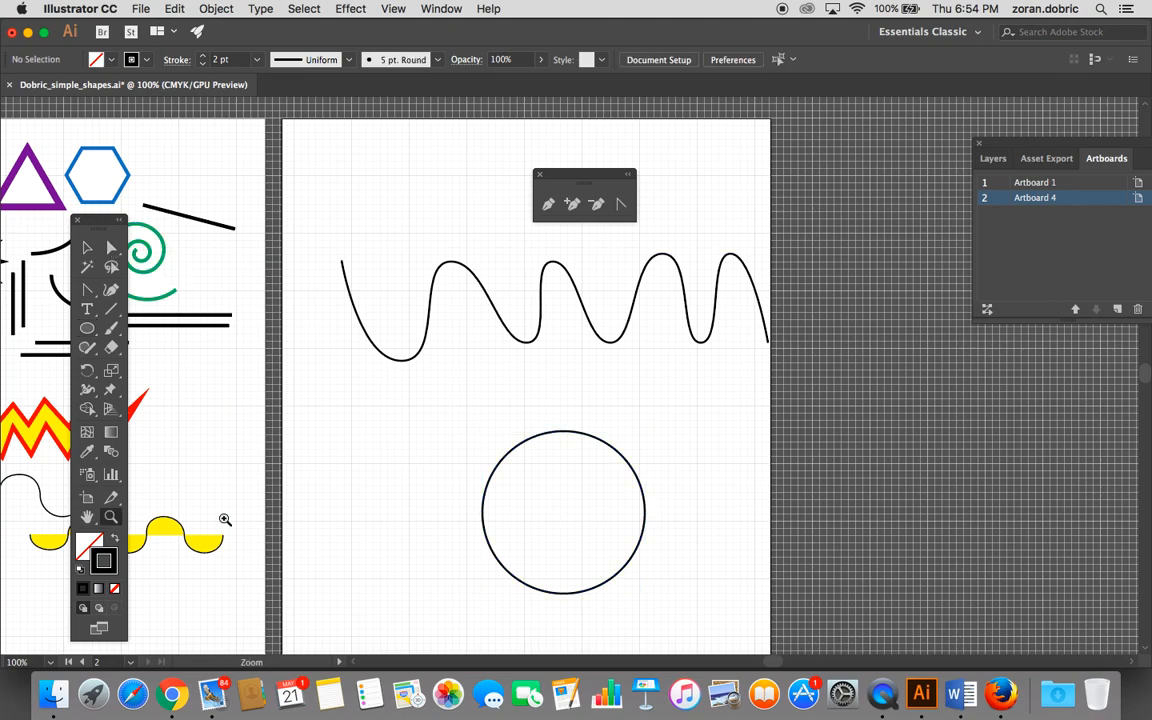
left_click(527, 508)
scroll(560, 330, "down", 2)
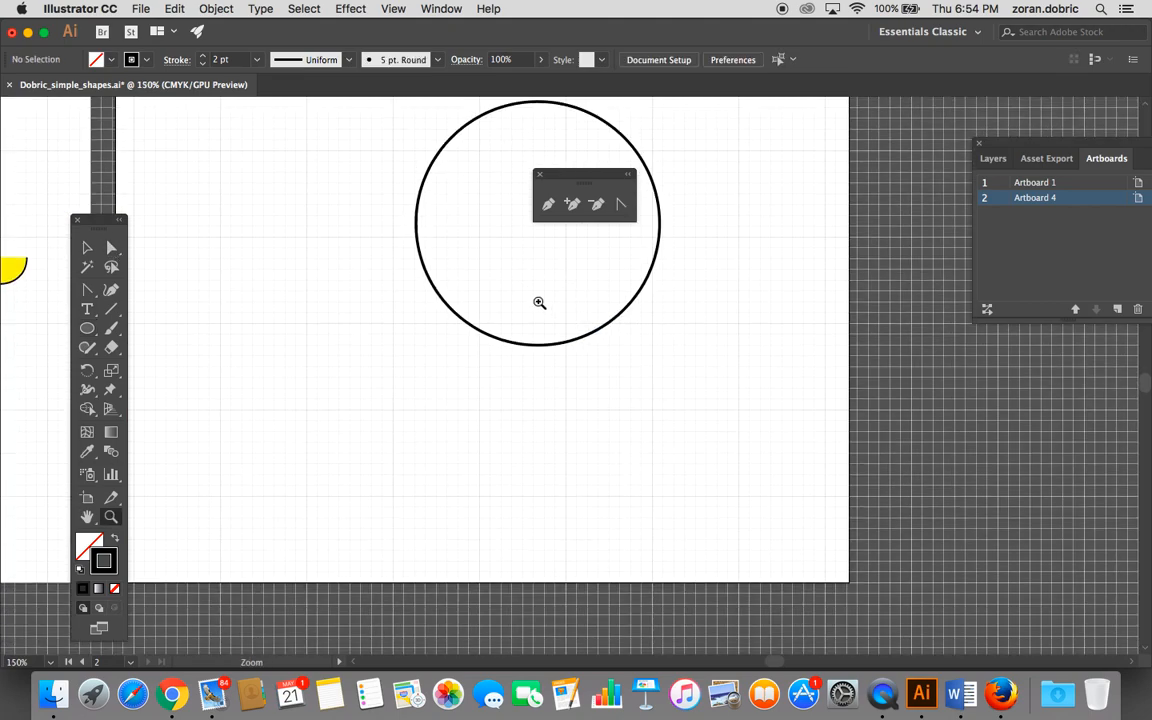
scroll(545, 298, "up", 5)
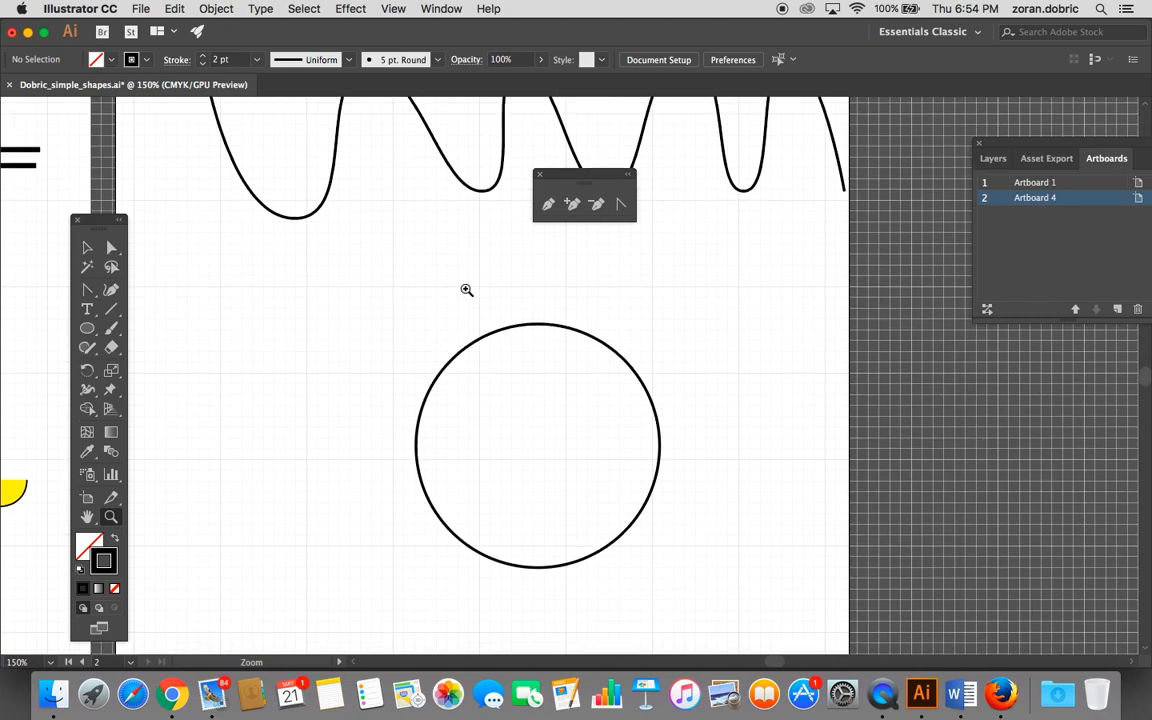
left_click(111, 247)
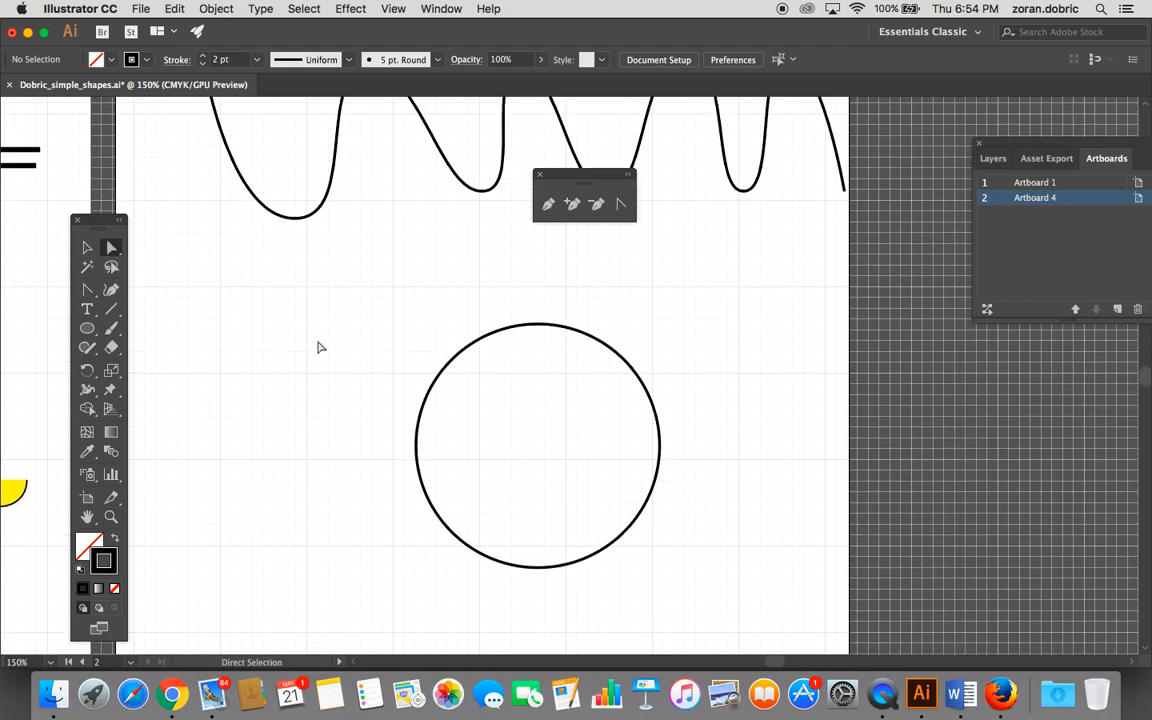
left_click(478, 346)
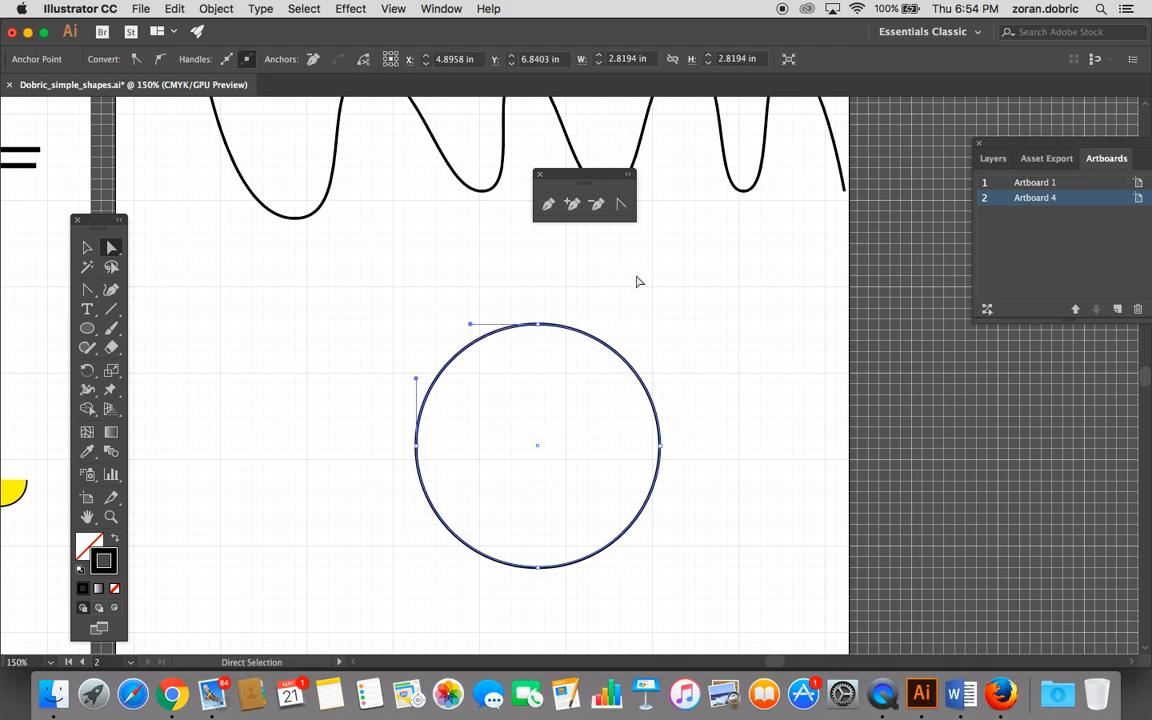
left_click(621, 205)
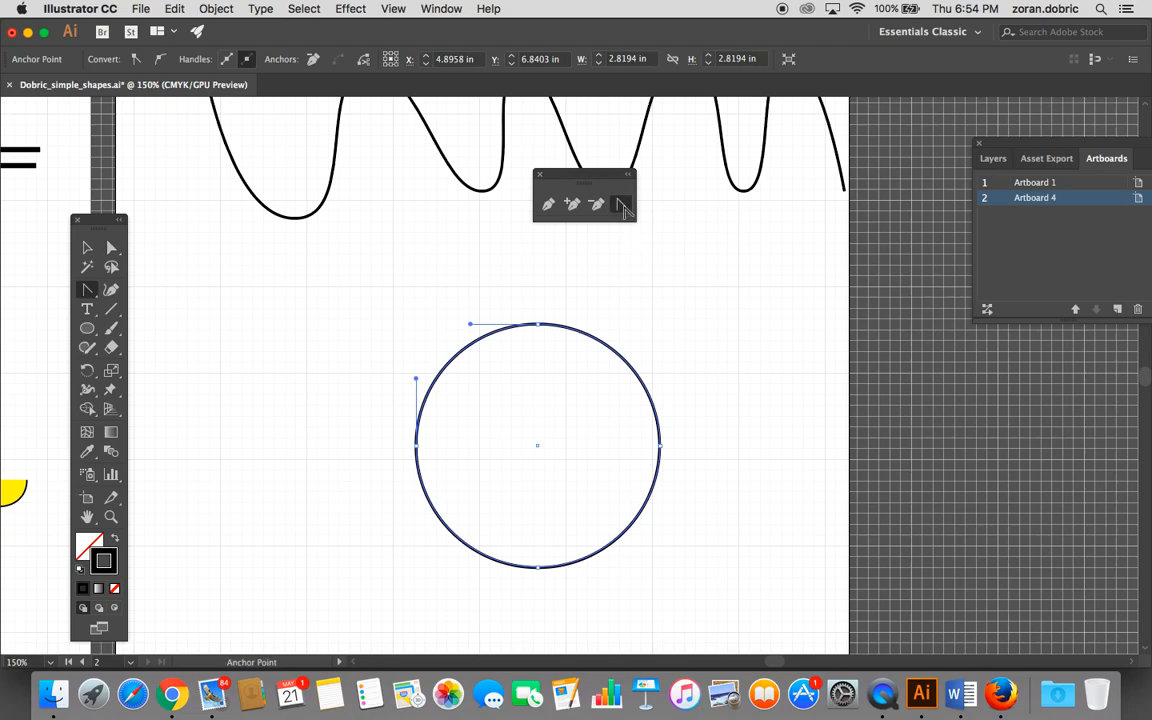
left_click(537, 325)
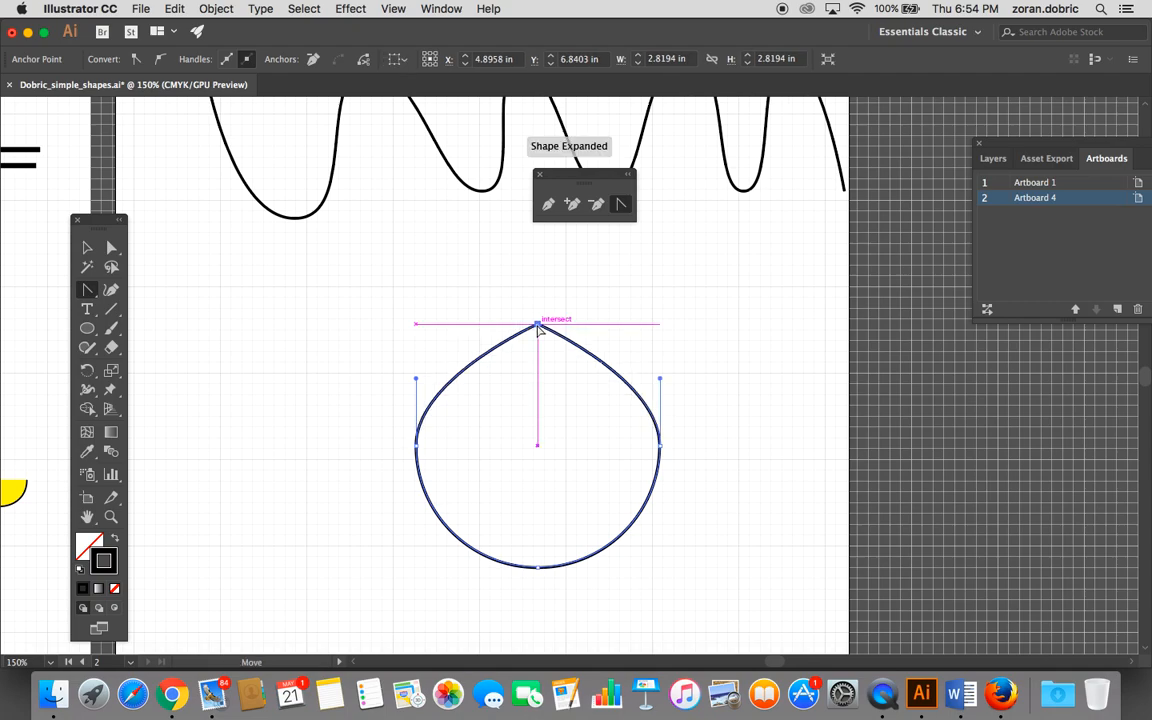
left_click(417, 447)
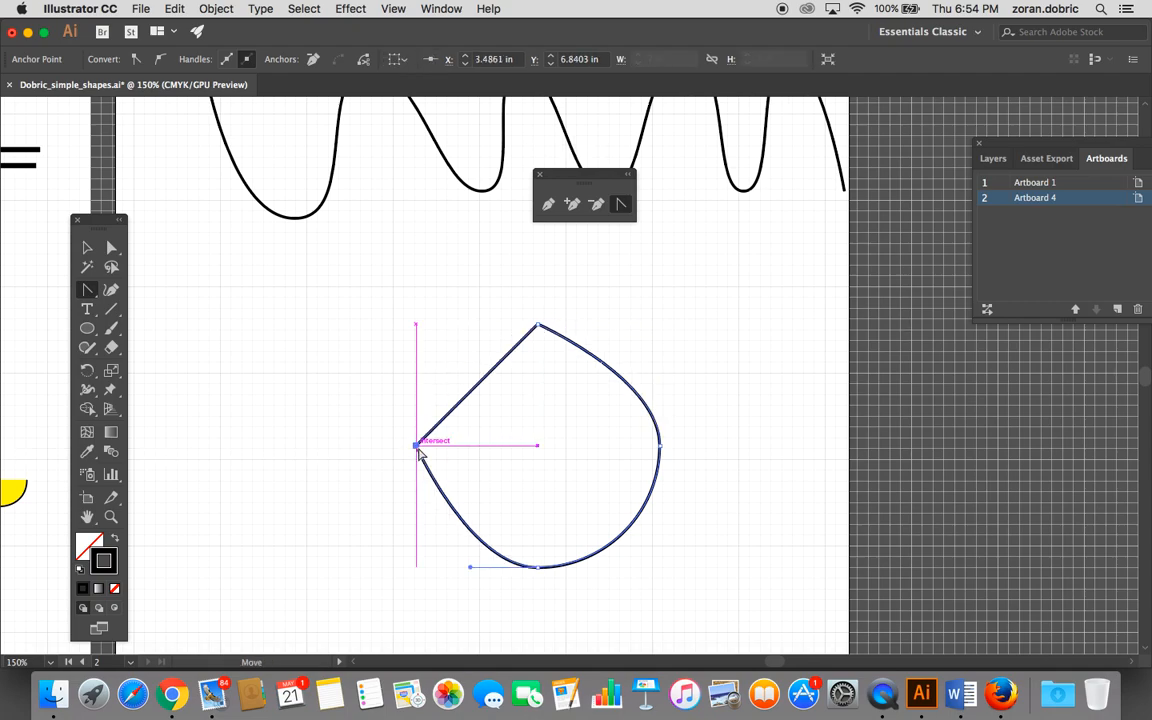
left_click(537, 567)
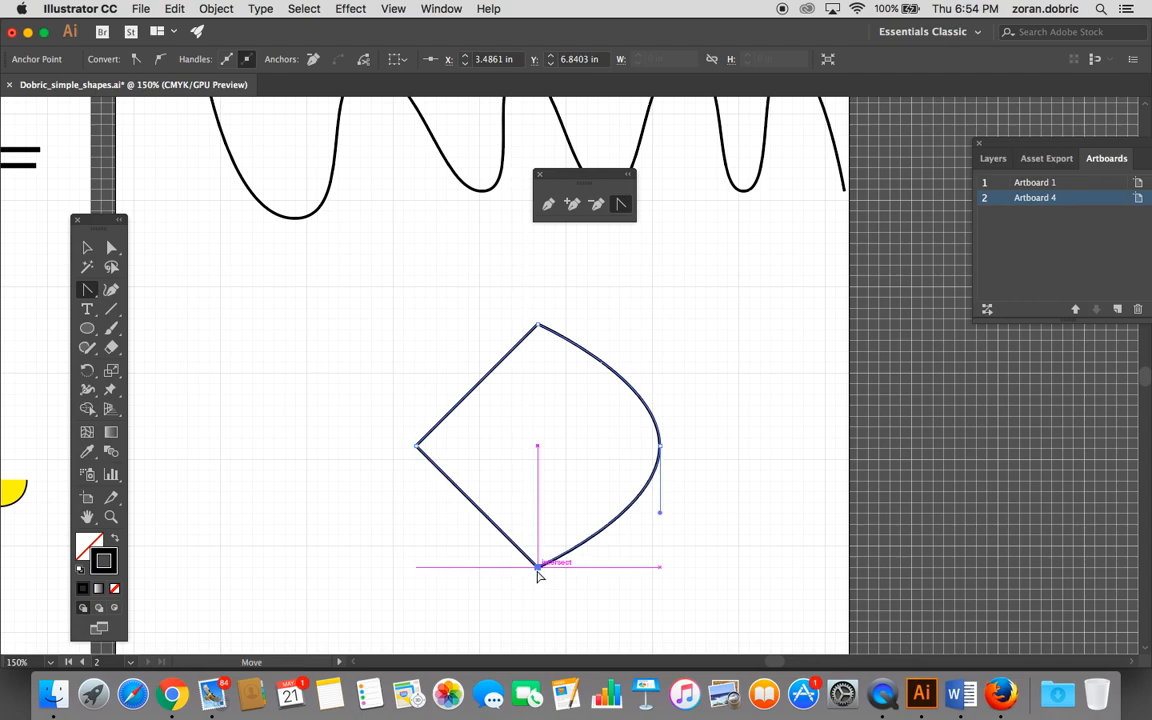
left_click(659, 445)
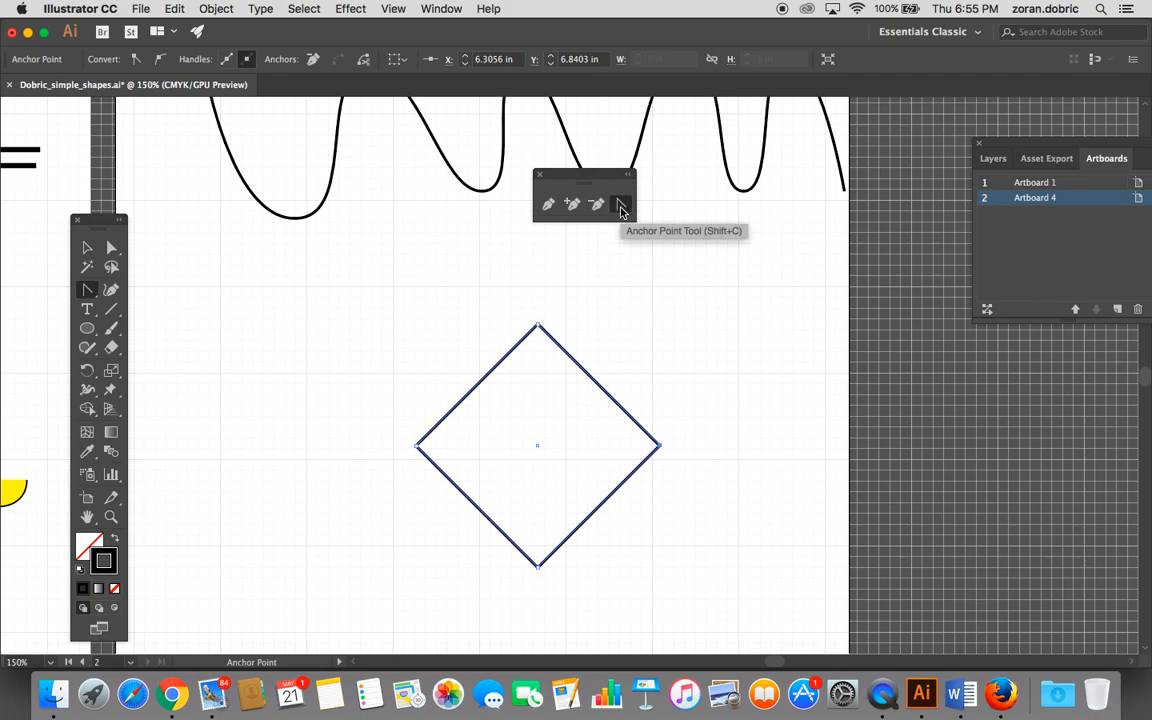
Step: Move the whole diamond slightly up and to the left below the wave and deselect it
left_click(87, 247)
left_click(319, 303)
left_click_drag(481, 388, 378, 358)
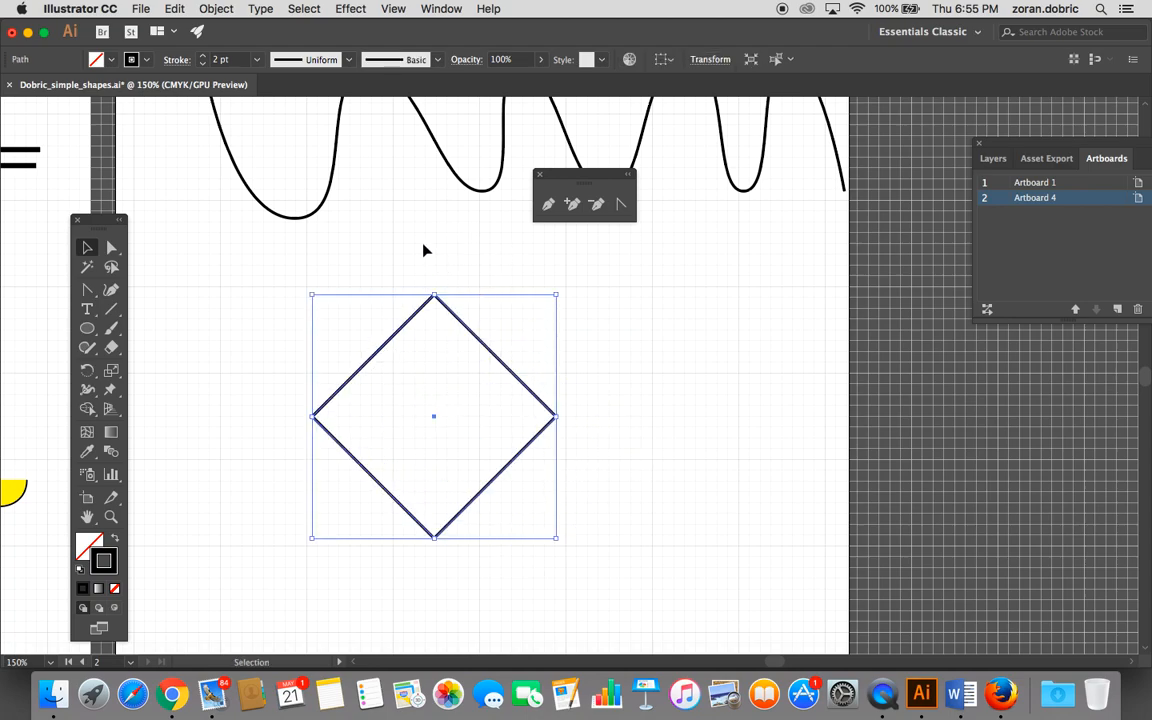
scroll(418, 250, "up", 1)
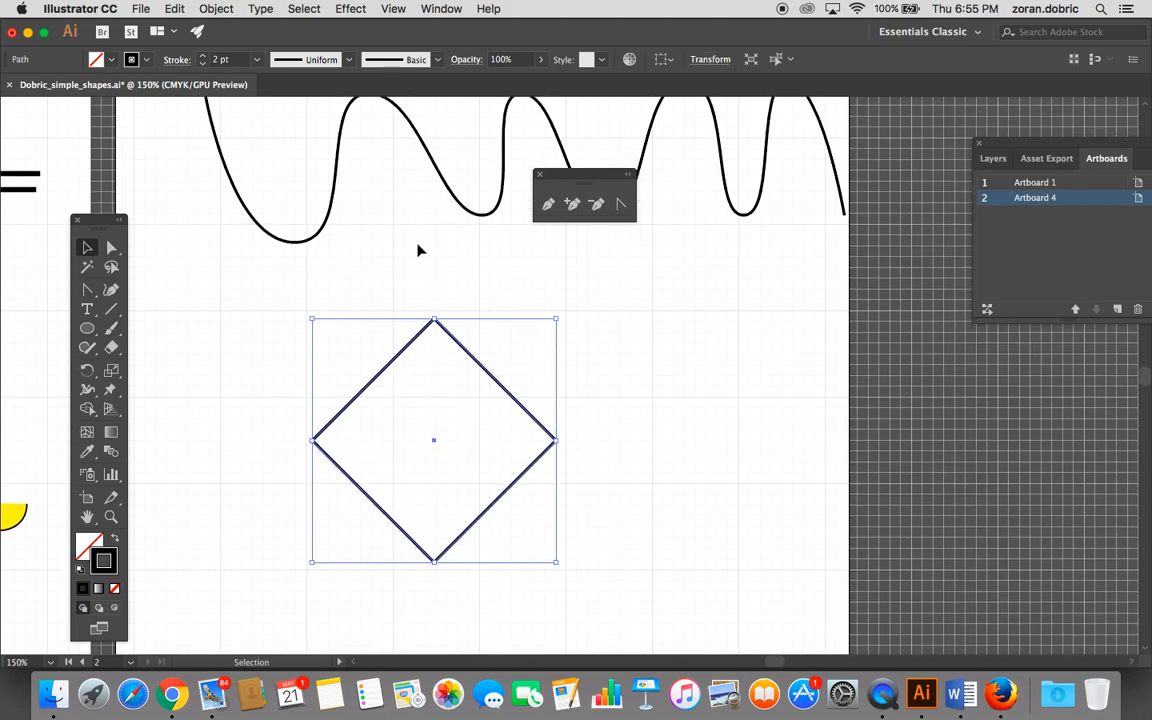
left_click(350, 287)
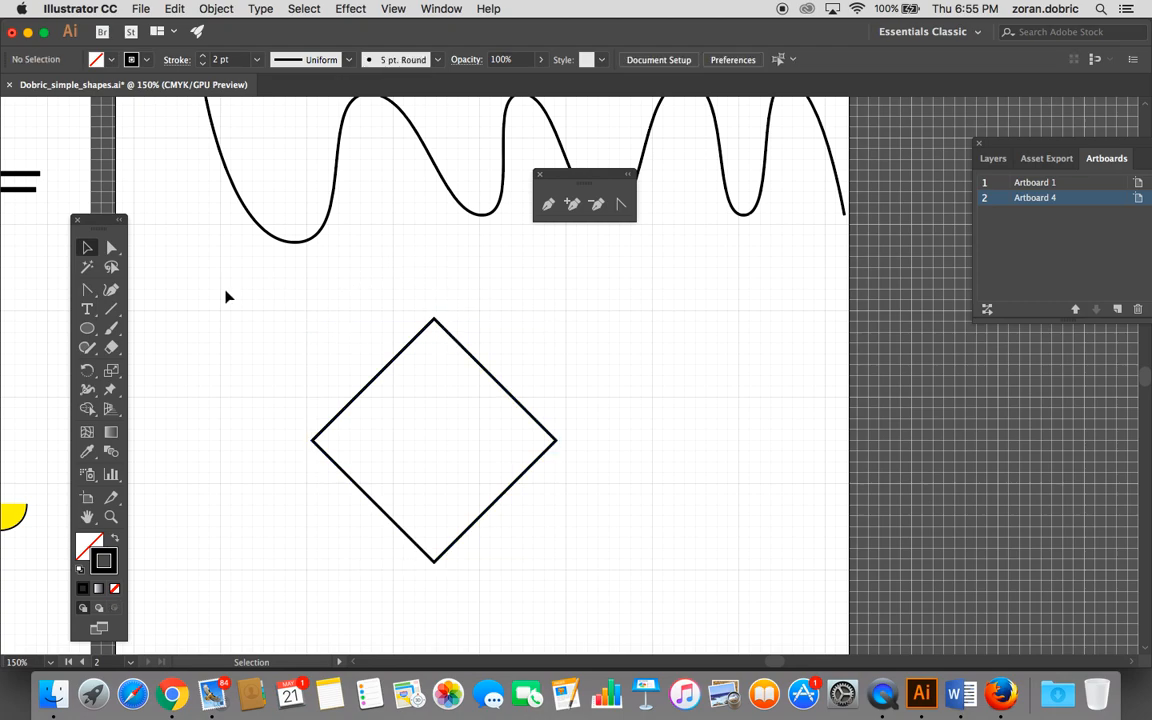
Step: Pull direction handles from the diamond's four corners with the Anchor Point tool to round it back into a circle
left_click(620, 206)
left_click_drag(434, 319, 505, 323)
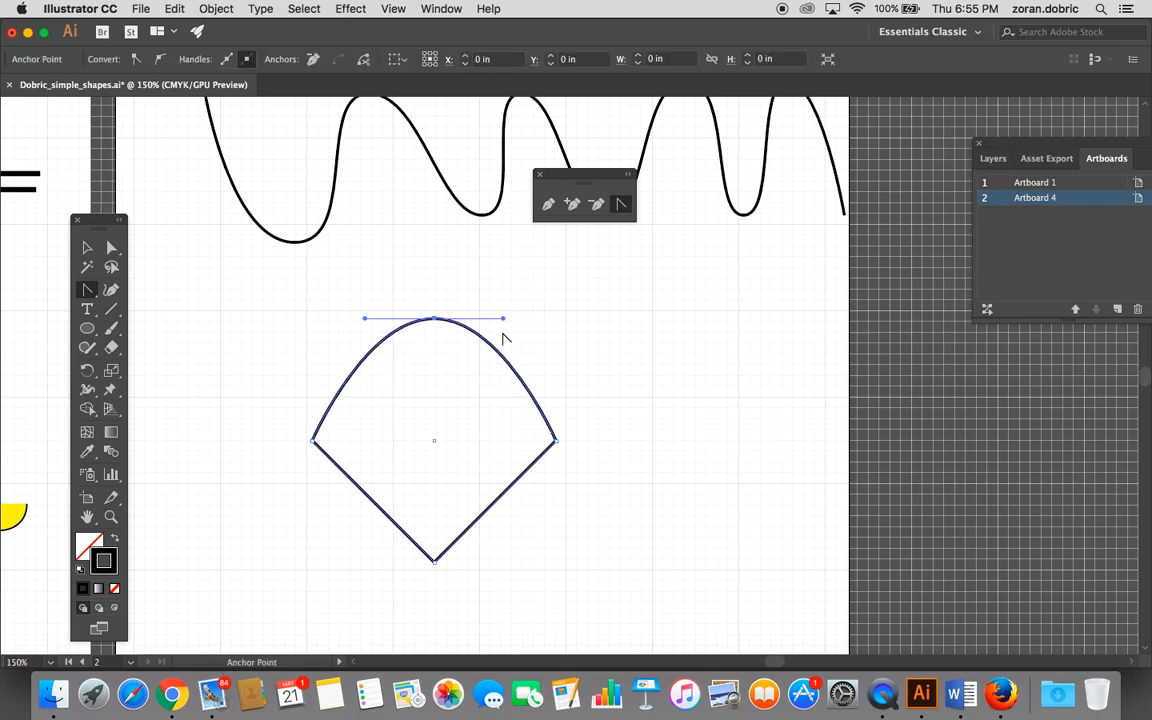
left_click_drag(557, 441, 556, 493)
left_click_drag(434, 562, 370, 563)
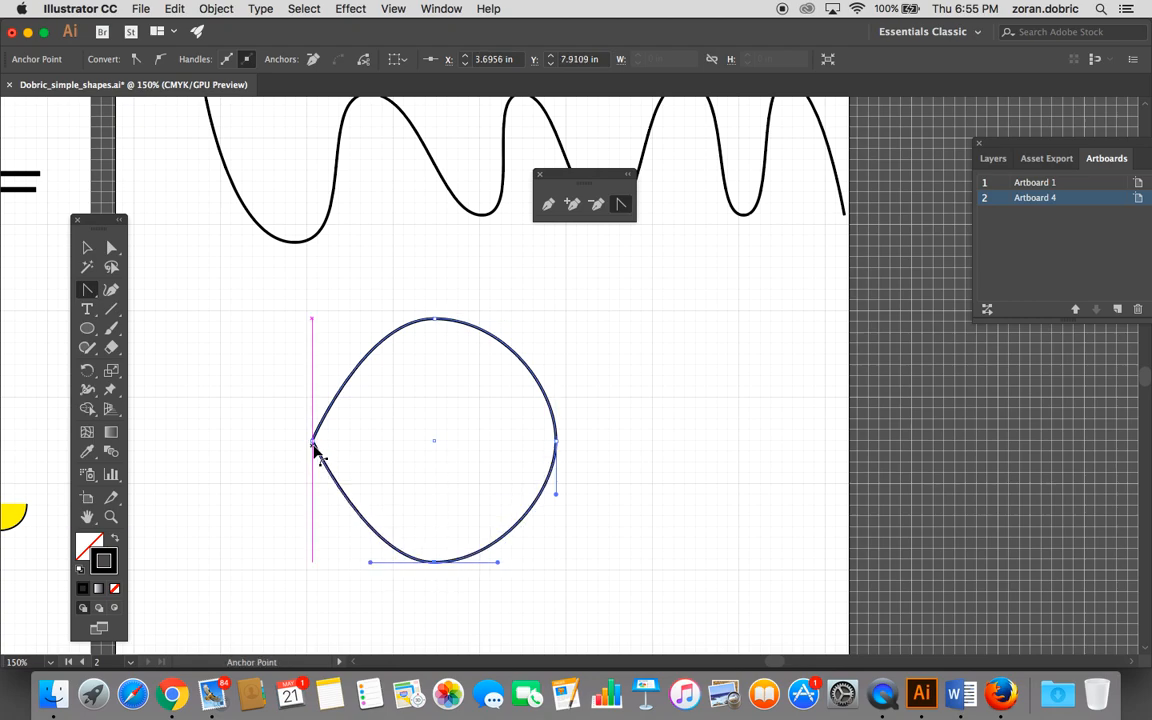
left_click_drag(313, 440, 313, 374)
Step: Delete the rebuilt circle from the second artboard
key("v")
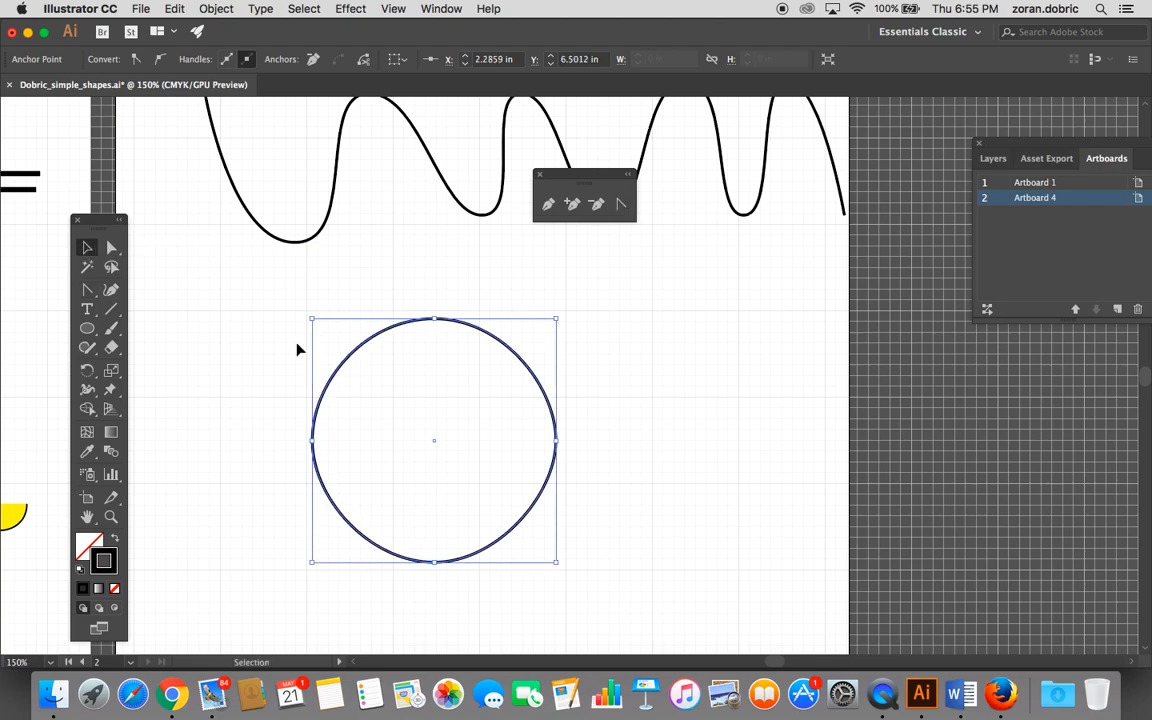
key("Delete")
key("Delete")
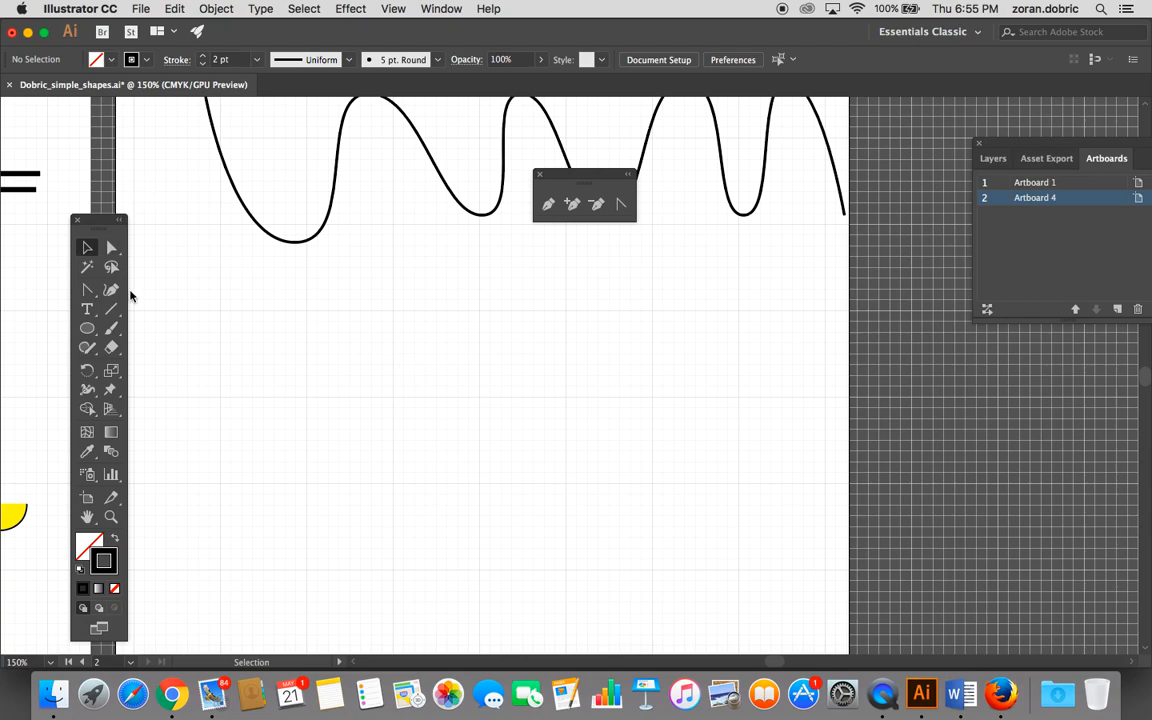
Step: Draw two ellipses below the wave: a wide one about 2.63 by 1.13 in and a tall one about 1.91 by 2.44 in
left_click(88, 330)
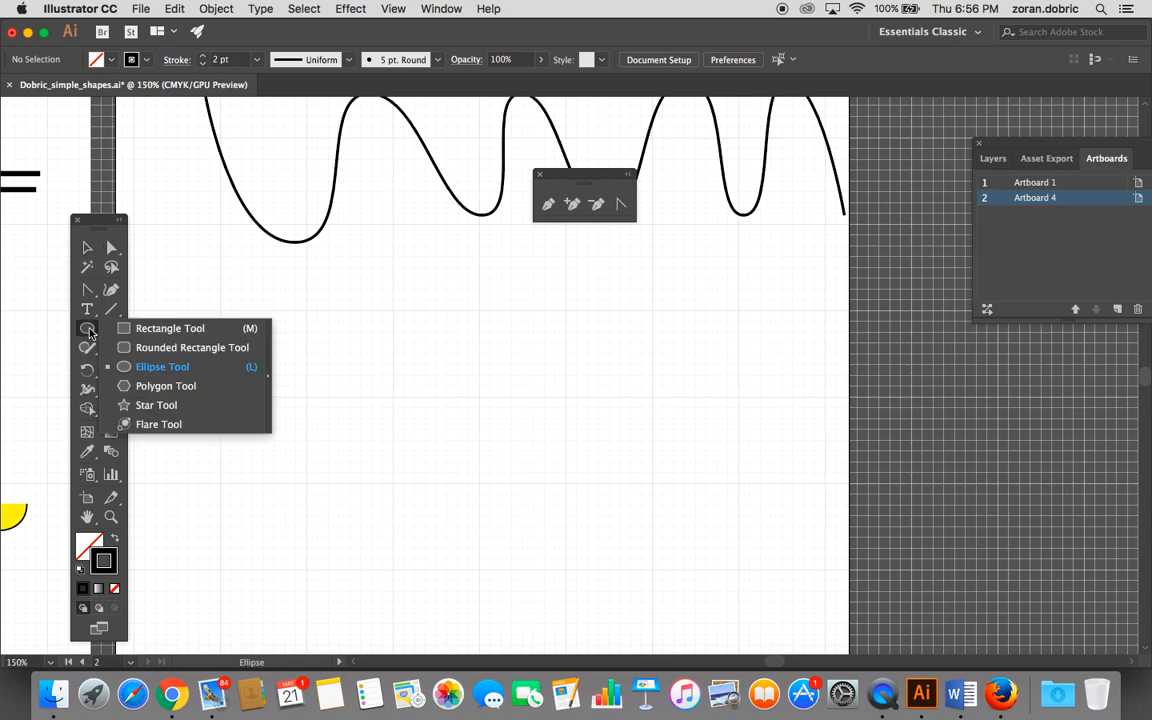
left_click(172, 368)
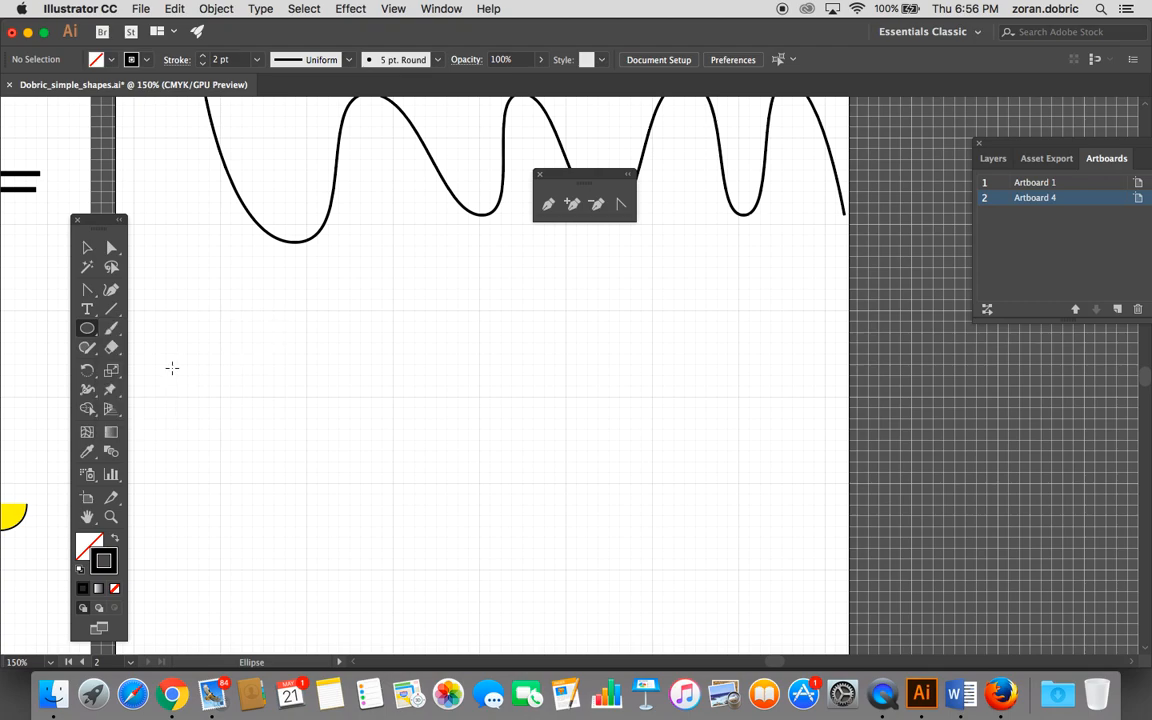
left_click_drag(215, 415, 440, 515)
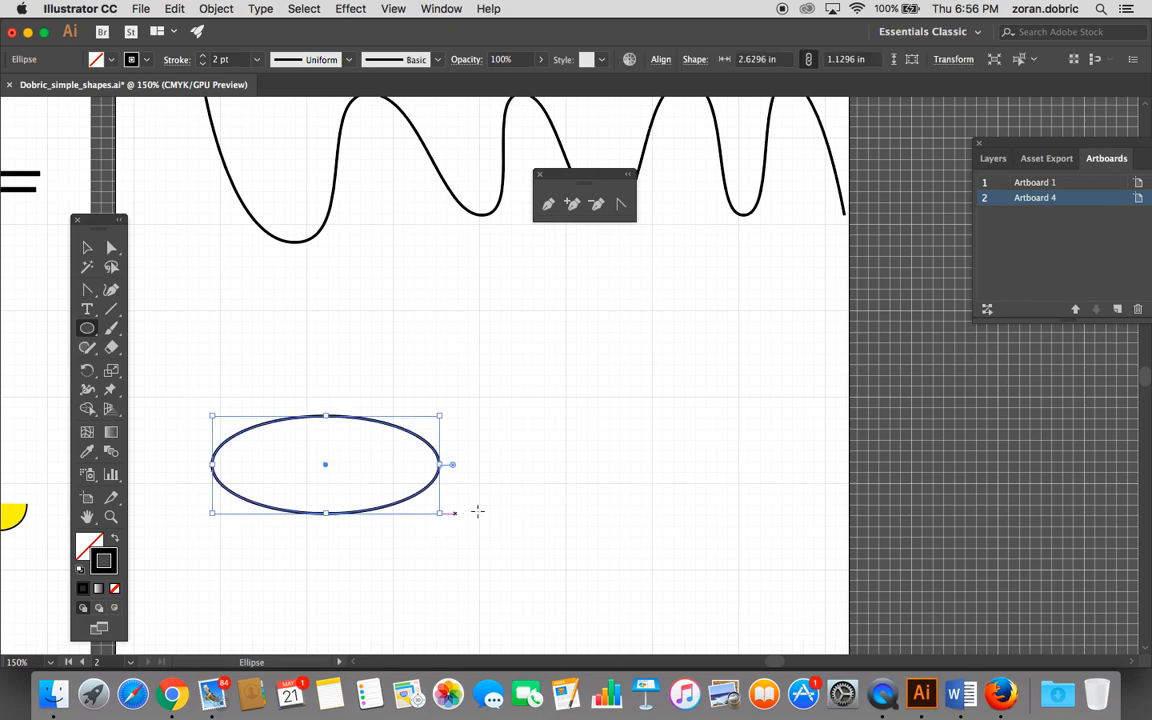
mouse_move(604, 353)
left_mouse_down()
mouse_move(769, 539)
mouse_move(769, 564)
left_mouse_up()
left_click(87, 247)
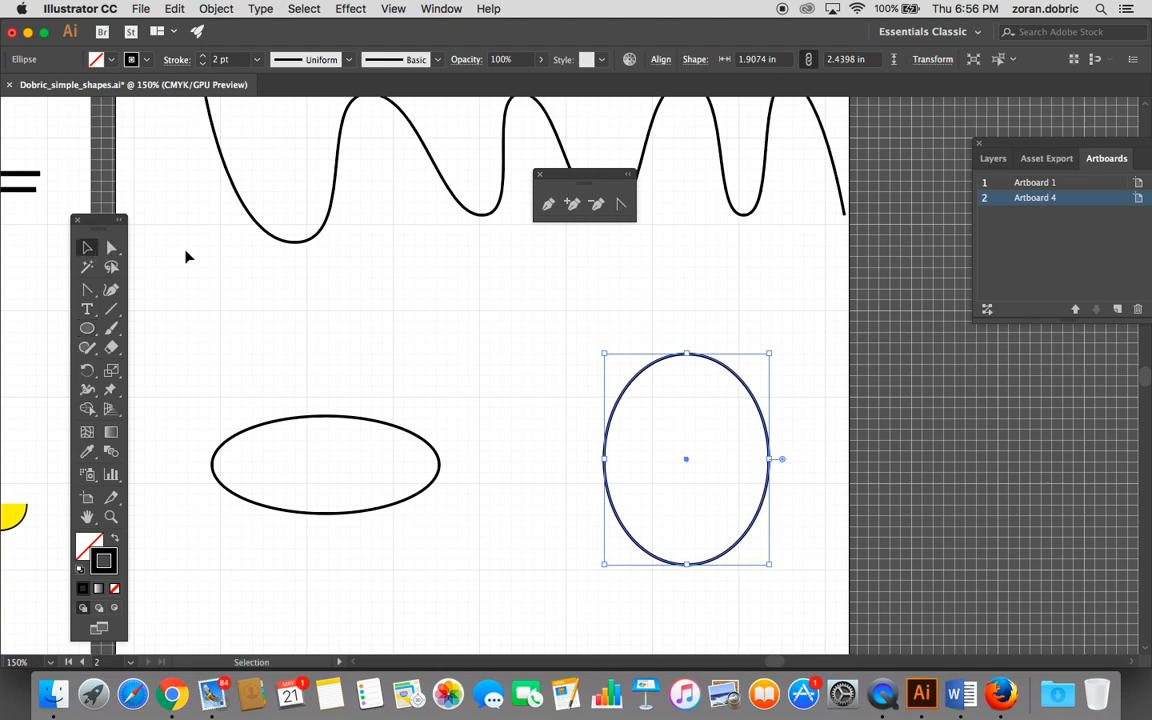
Step: Convert the wide ellipse's left and right end anchors to sharp corners with the Anchor Point tool and deselect the shape
left_click(214, 289)
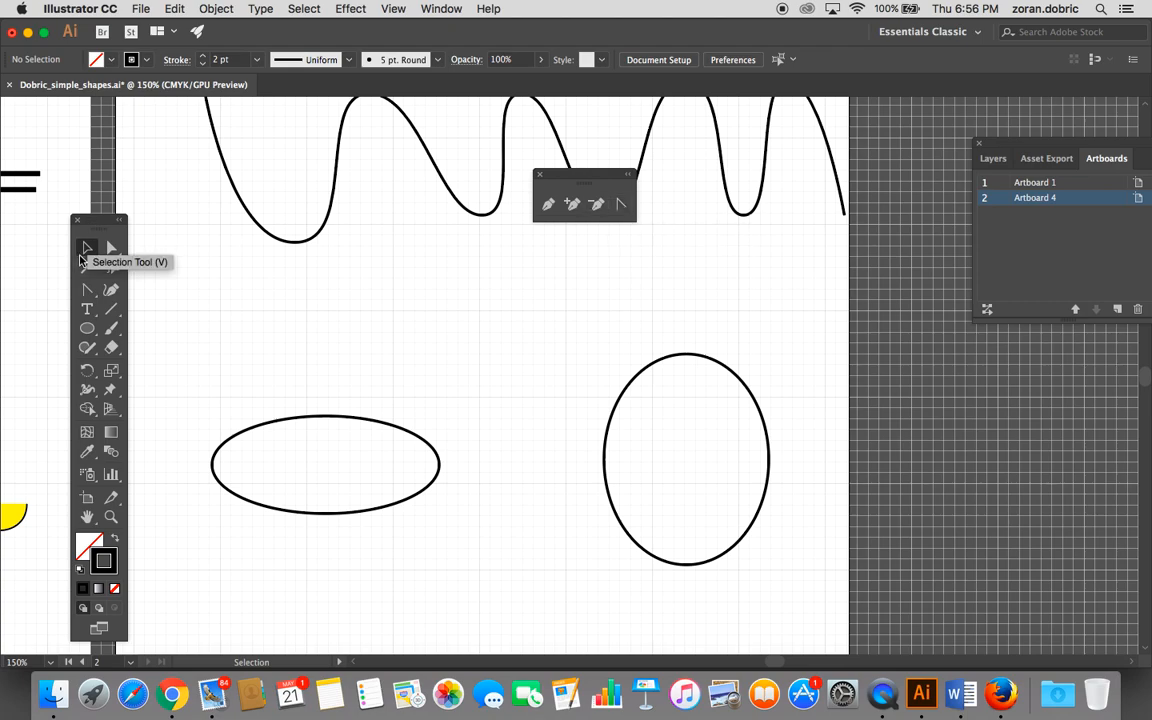
left_click(111, 248)
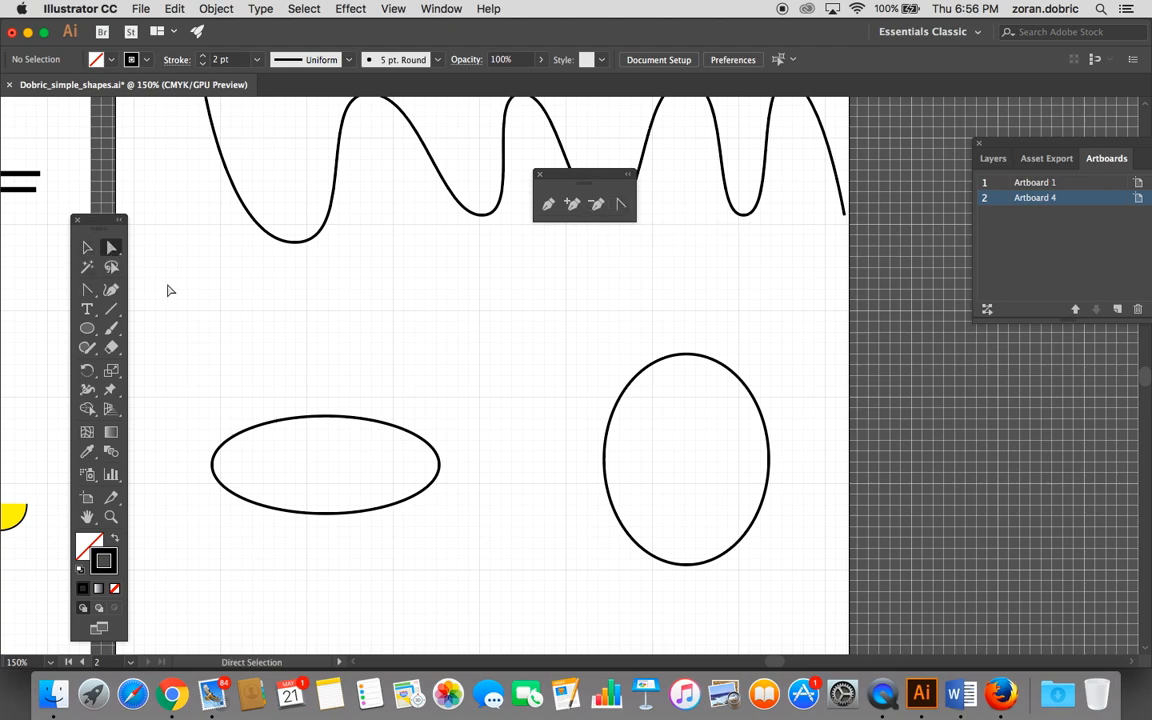
left_click(260, 431)
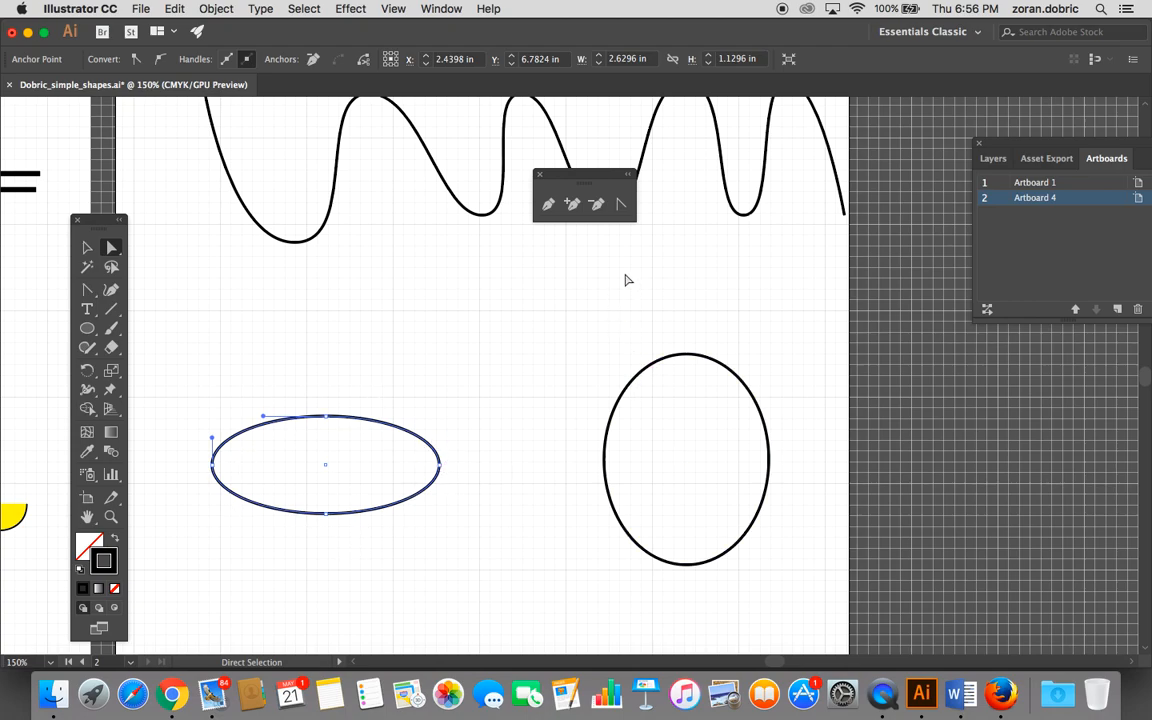
left_click(620, 205)
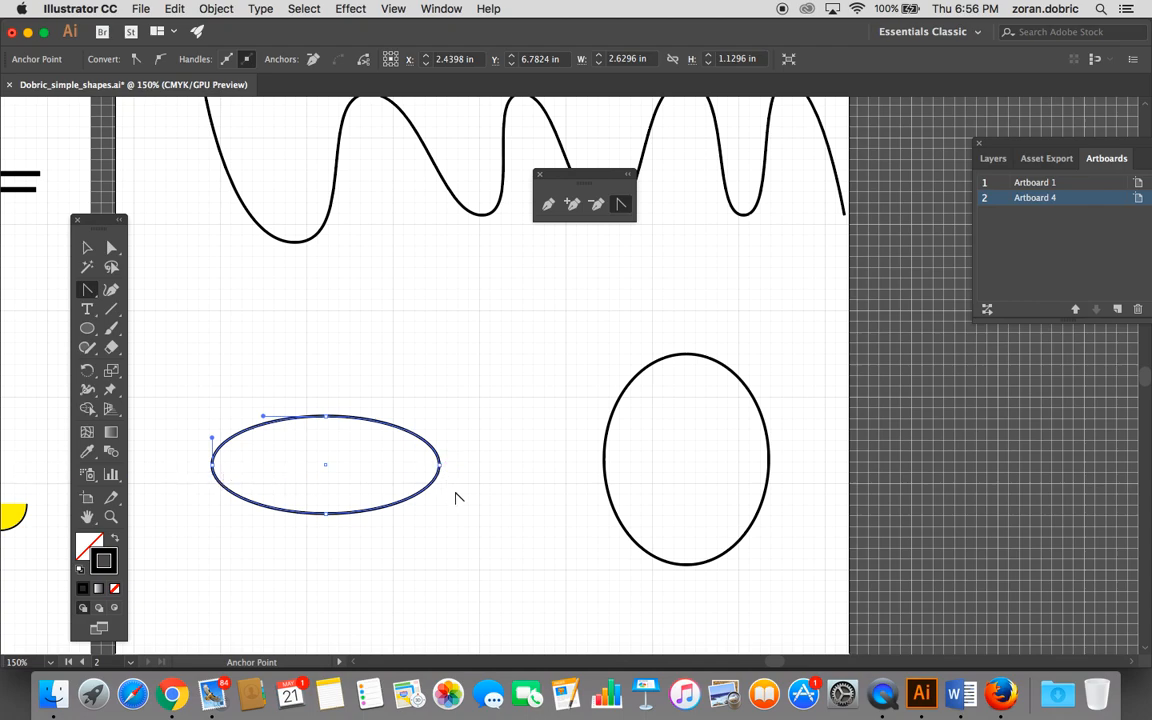
left_click(440, 465)
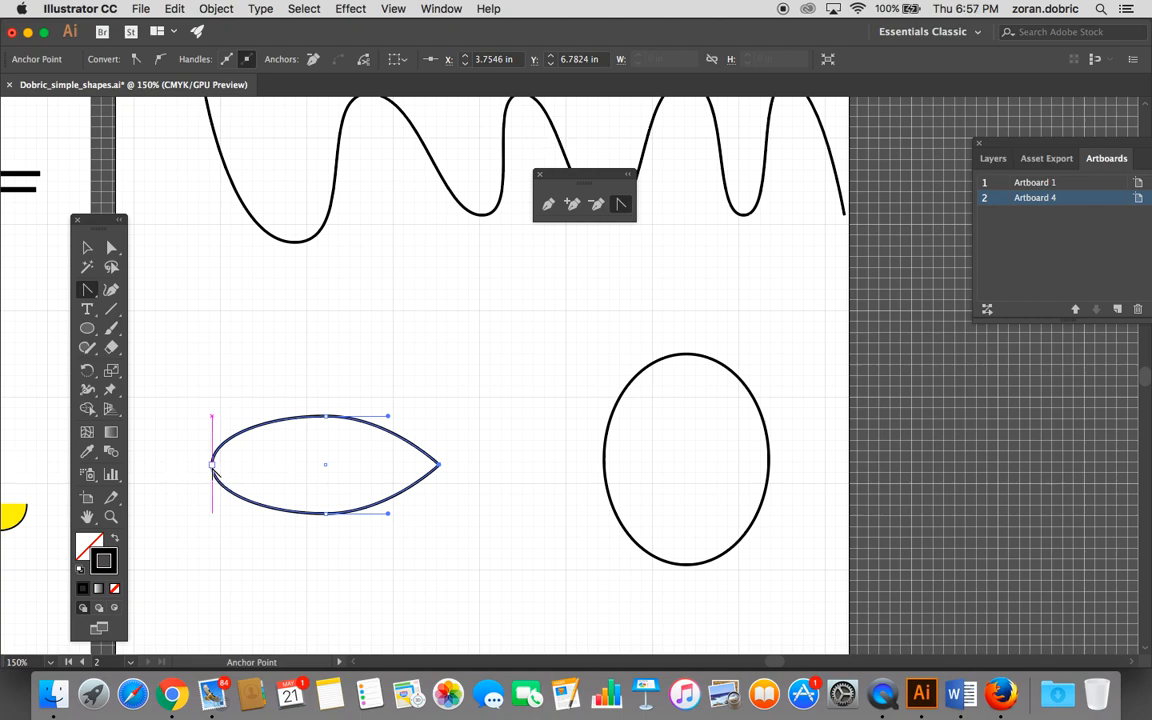
left_click(212, 464)
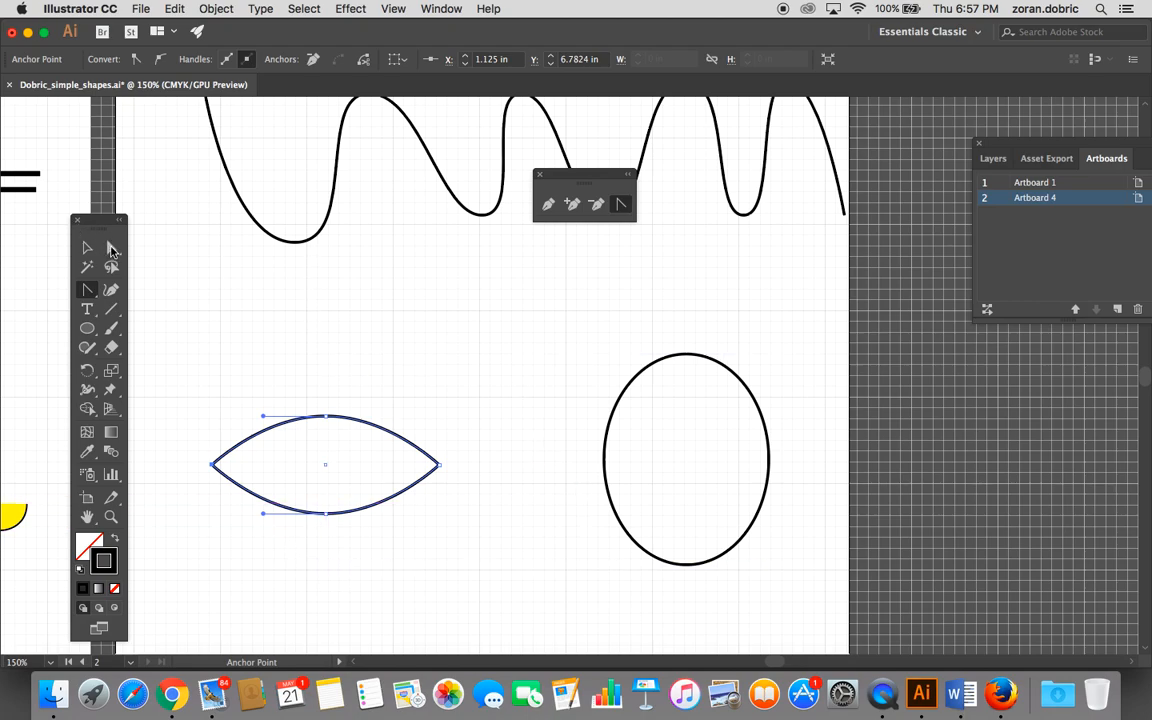
left_click(87, 247)
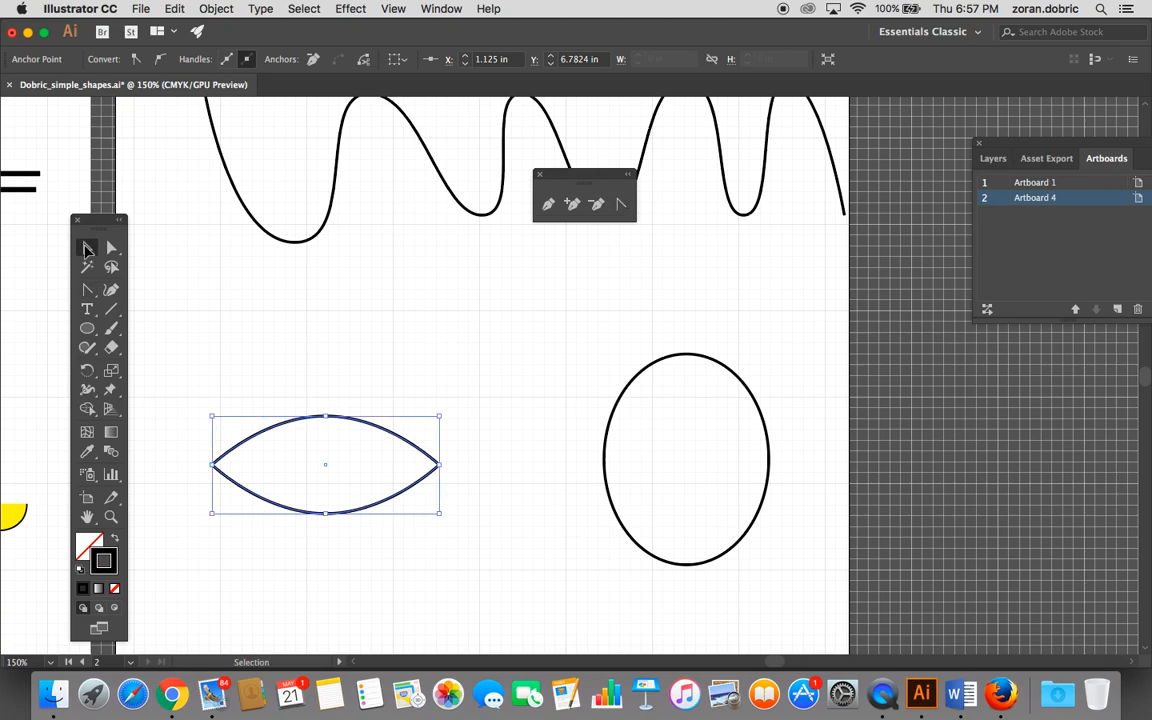
left_click(256, 374)
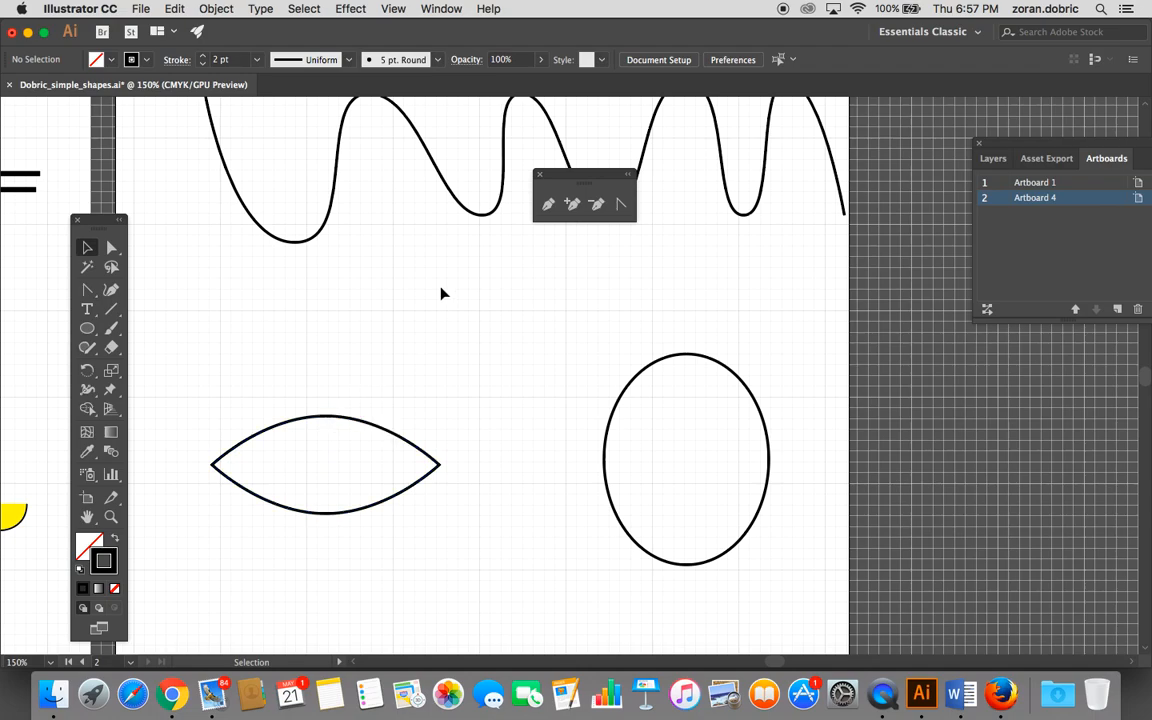
Step: Swing the left direction handle of the eye shape's top anchor upward independently, so the upper left curve bulges into a lip
left_click(111, 516)
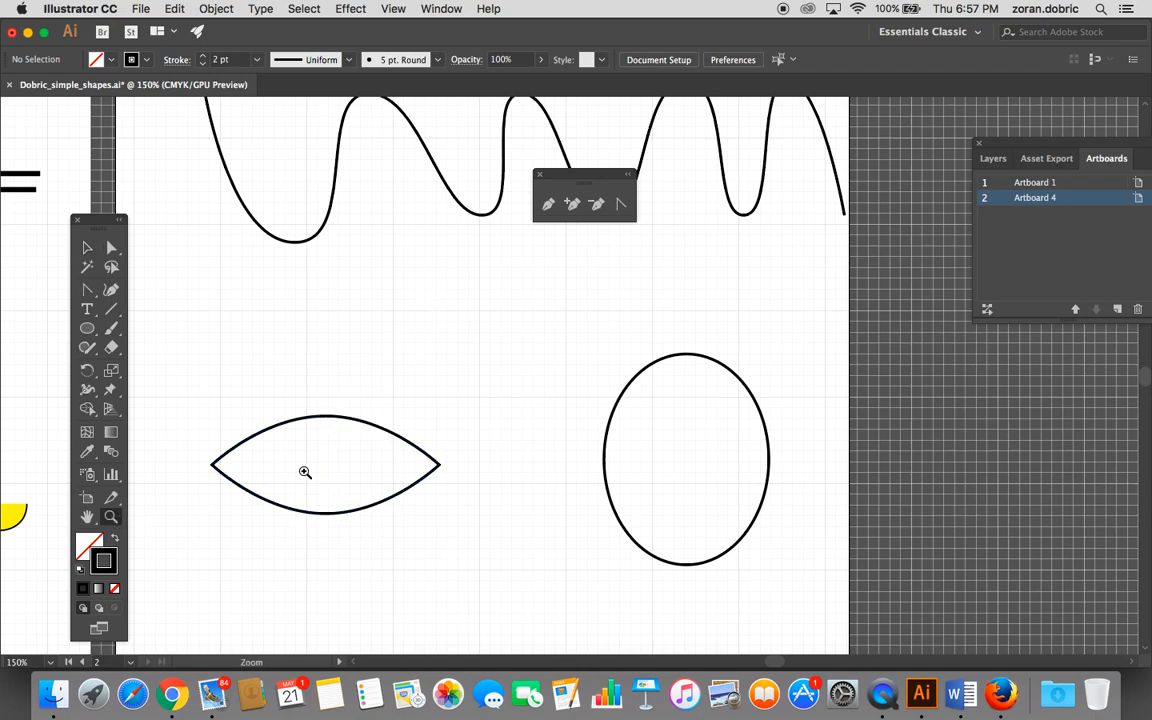
left_click_drag(186, 342, 321, 388)
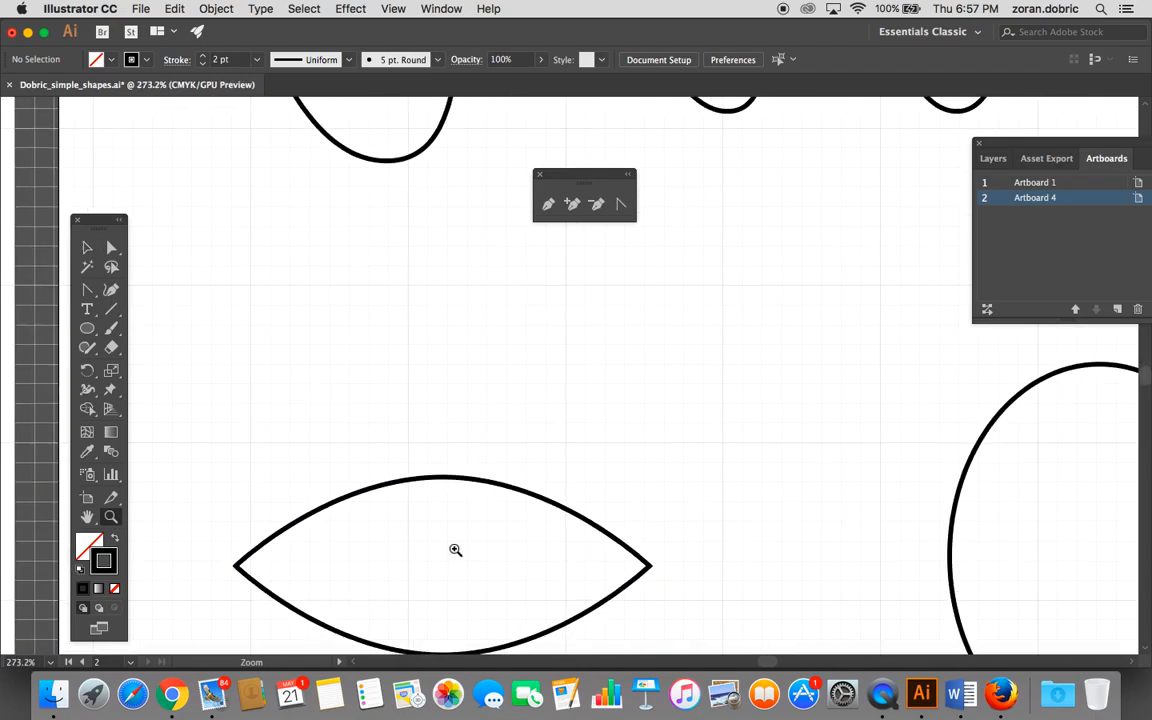
left_click_drag(450, 553, 462, 385)
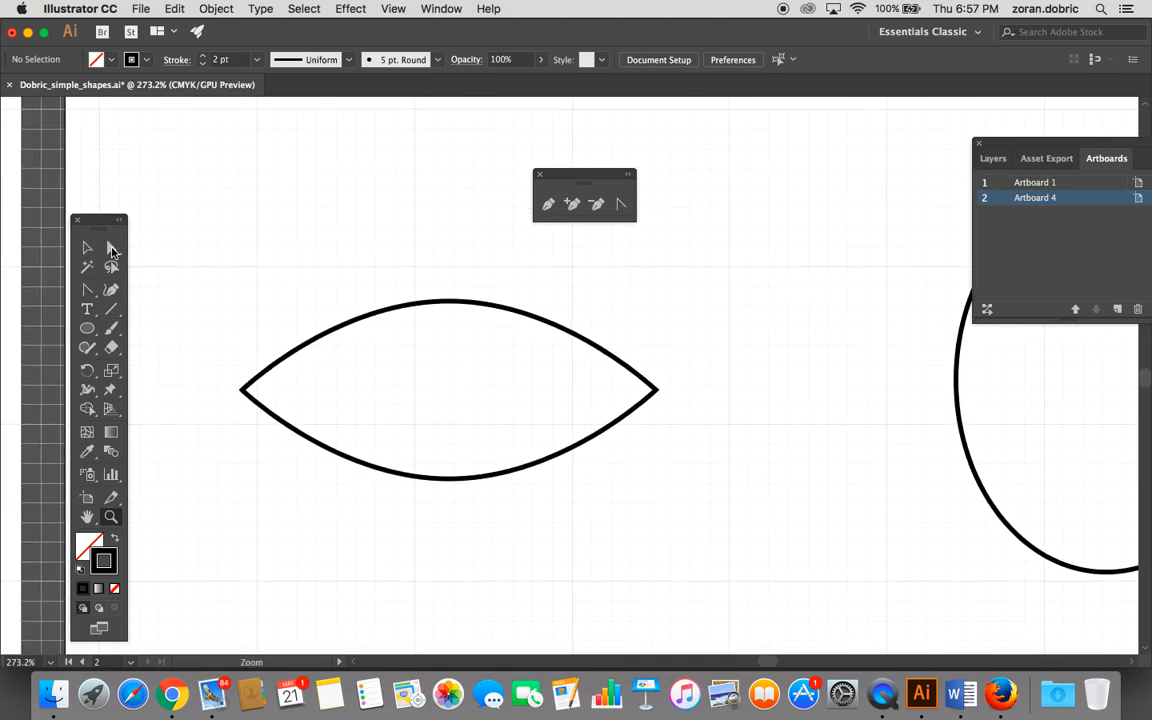
left_click(111, 248)
left_click(324, 338)
left_click(324, 339)
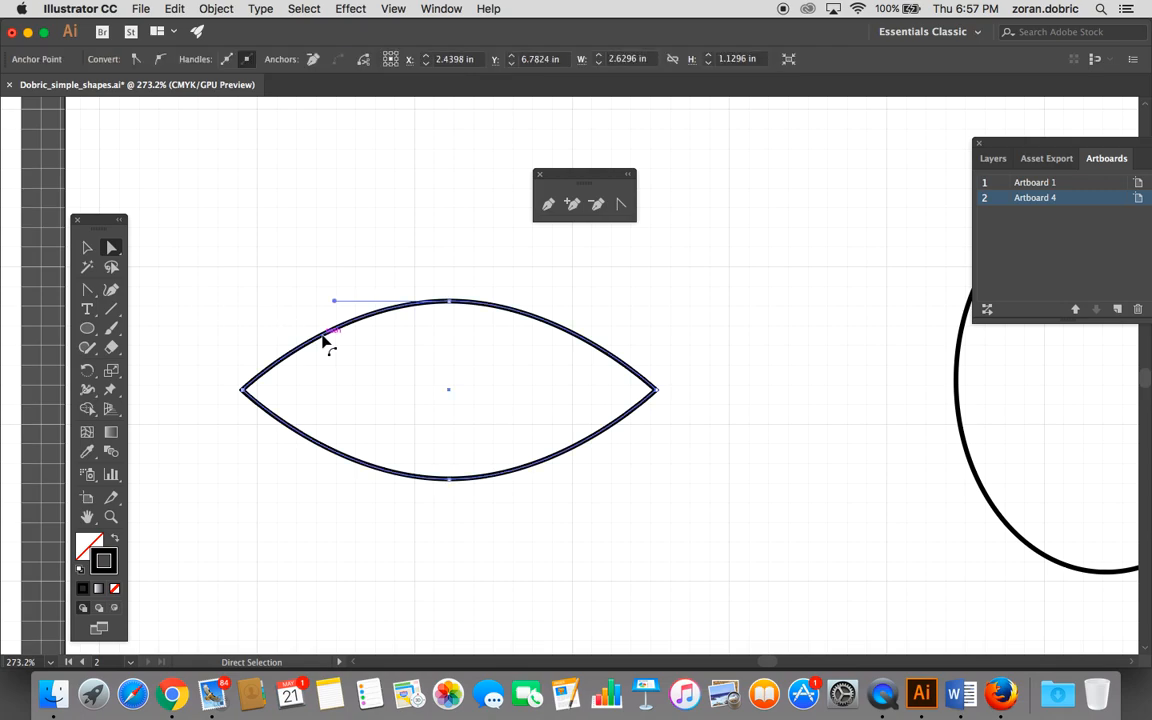
left_click(449, 302)
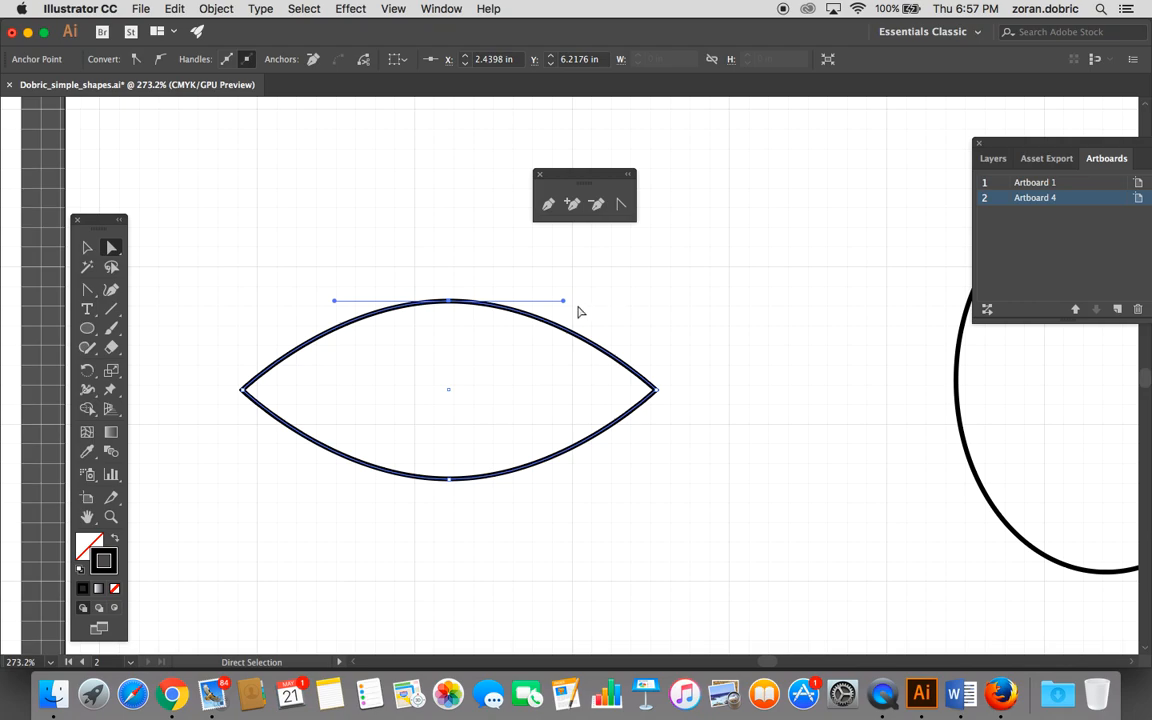
left_click(620, 205)
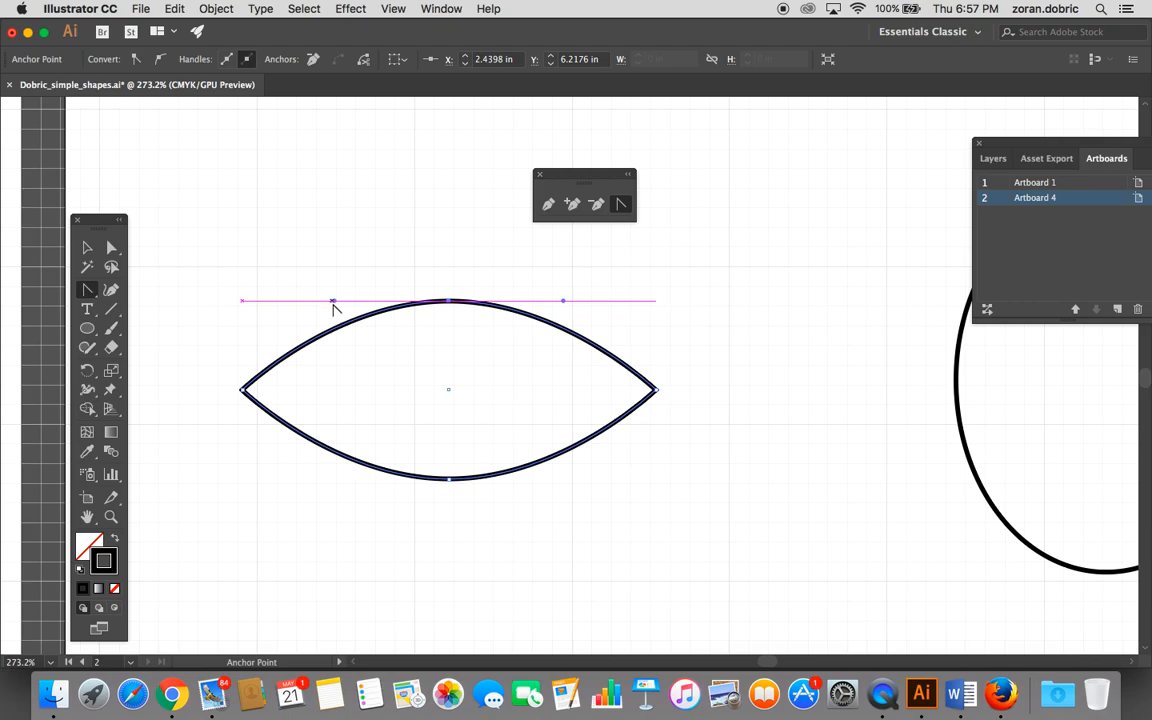
left_click_drag(335, 301, 301, 218)
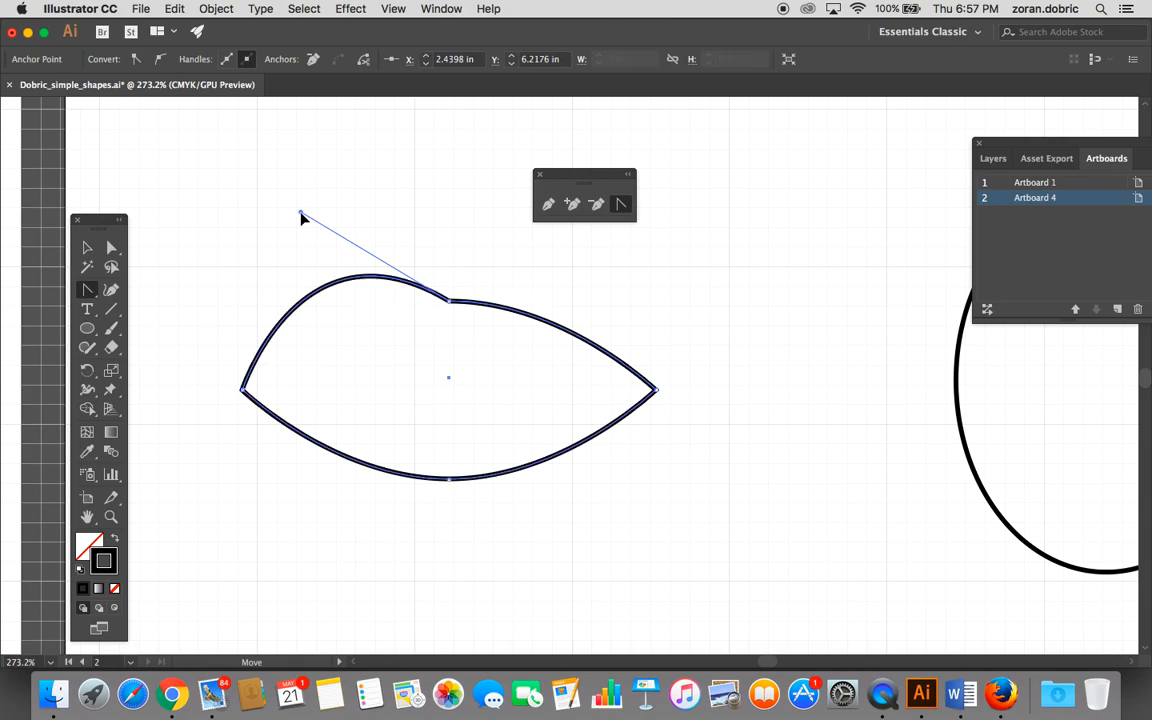
Step: Swing the top anchor's right direction handle upward independently to form a matching bulge on the right half
left_click(112, 250)
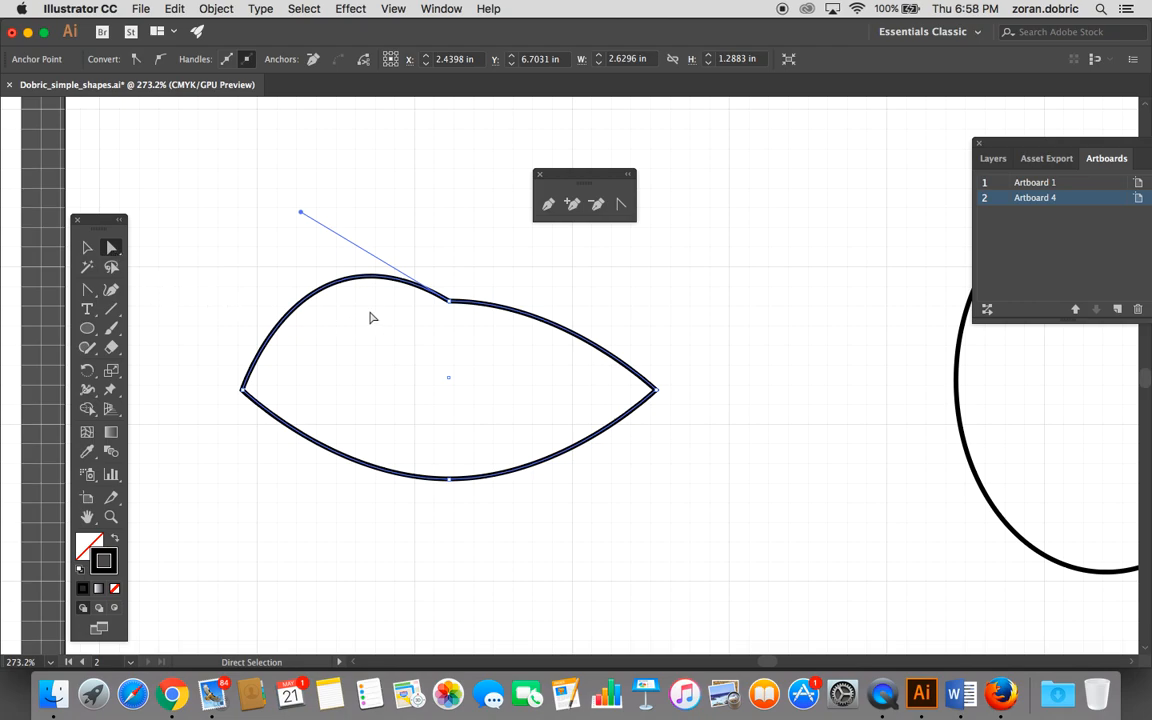
left_click(448, 303)
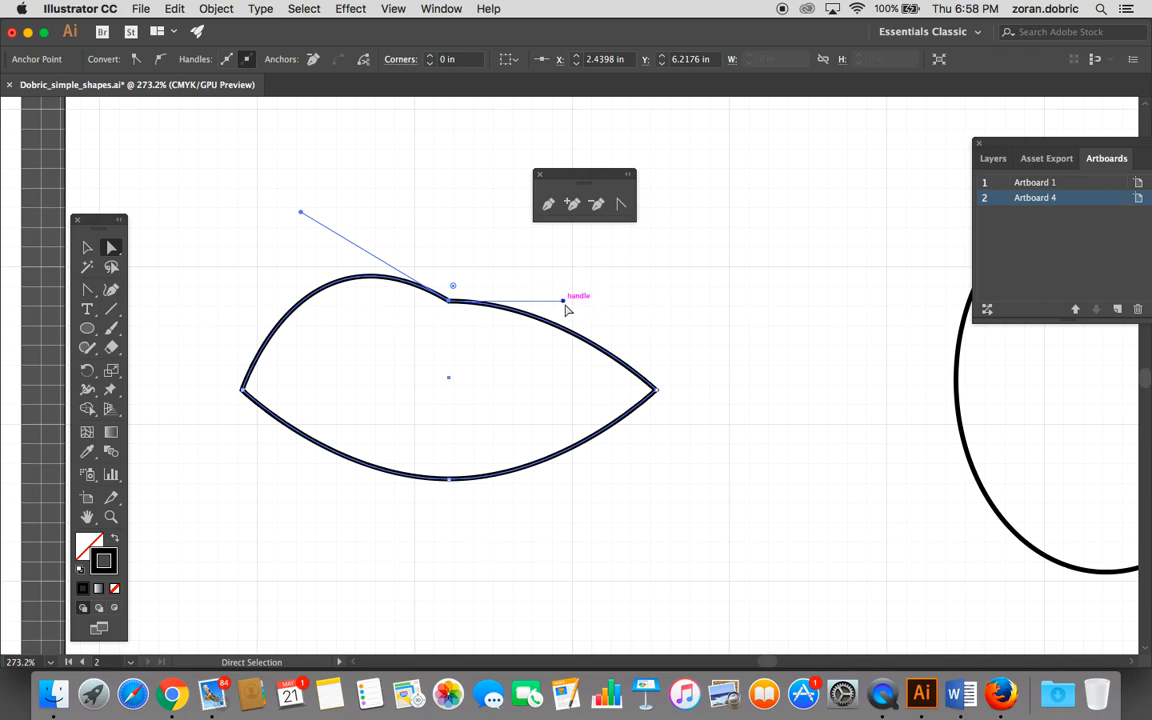
left_click(622, 206)
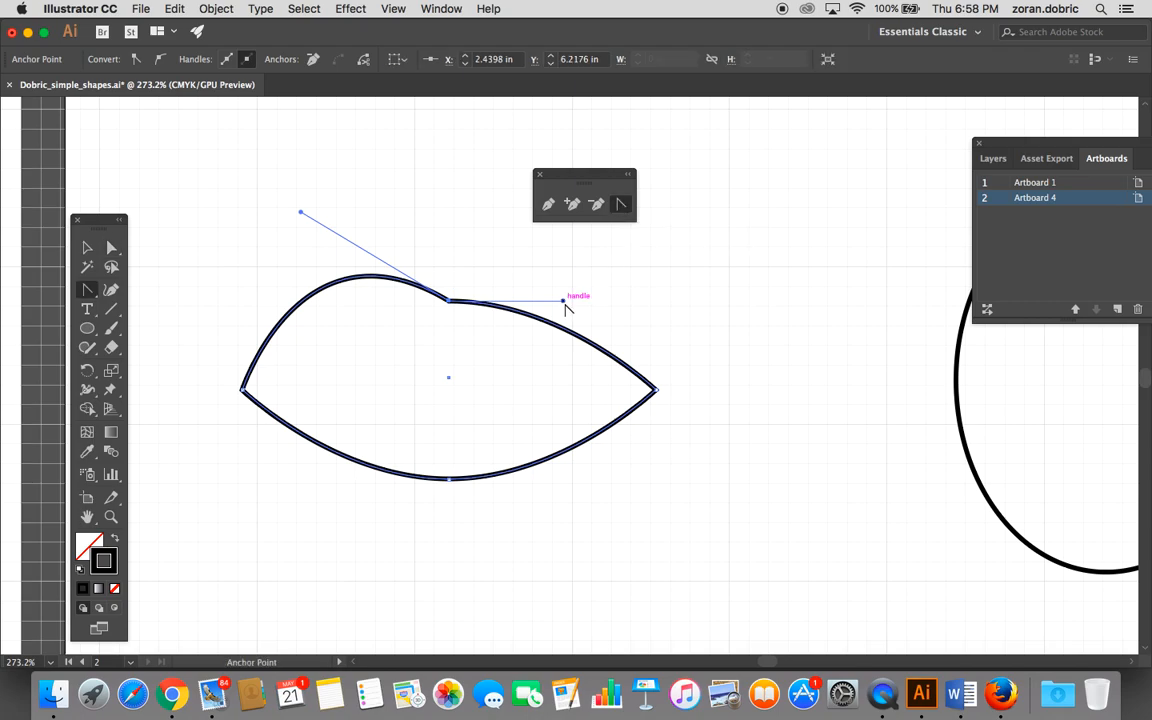
left_click_drag(564, 305, 583, 230)
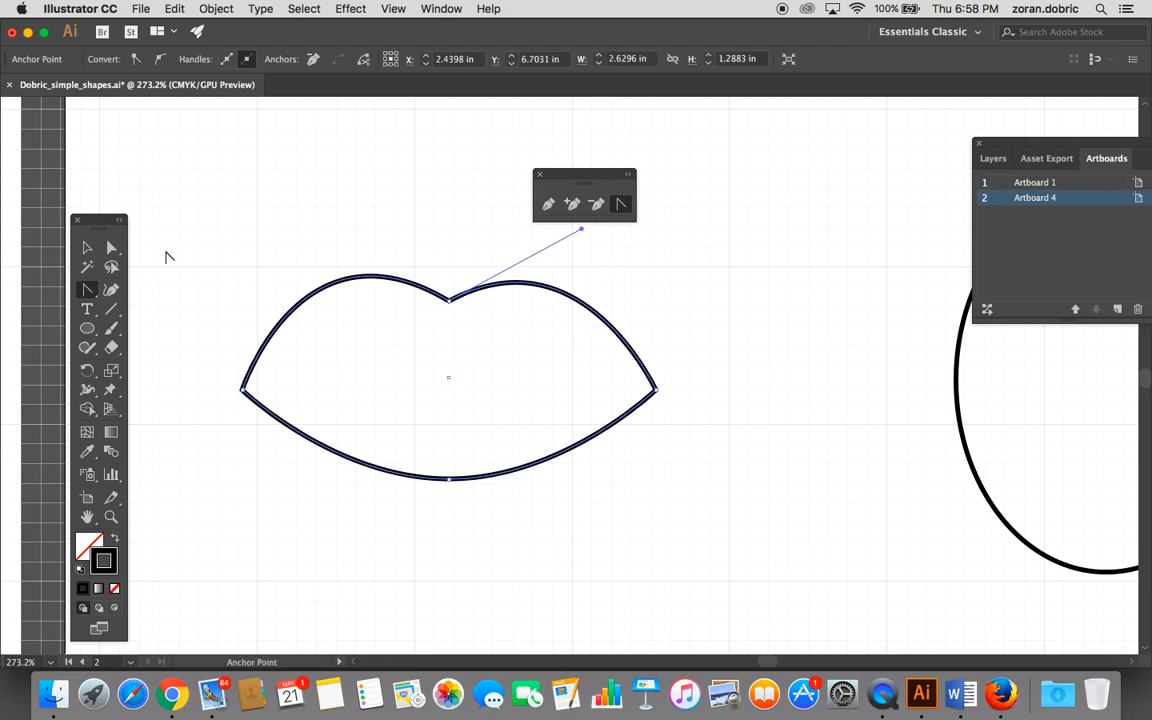
Step: Lower the top middle anchor to deepen the notch between the lips and raise both of its direction handles
left_click(114, 252)
left_click_drag(457, 305, 452, 370)
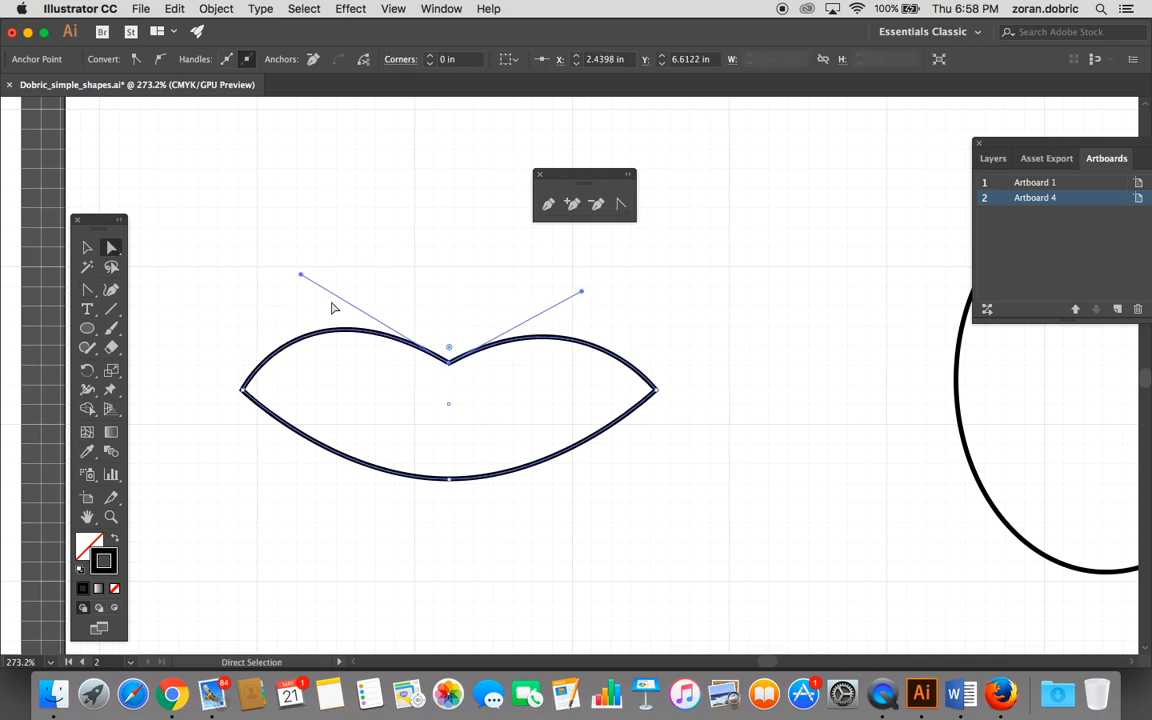
left_click_drag(301, 275, 307, 255)
left_click_drag(581, 291, 597, 264)
Step: Lengthen both direction handles of the bottom anchor to make the lower lip fuller, raise the notch slightly and deselect
mouse_move(450, 482)
left_mouse_down()
mouse_move(452, 496)
mouse_move(450, 481)
left_mouse_up()
left_click_drag(336, 478, 306, 482)
left_click_drag(566, 483, 631, 486)
left_click_drag(448, 361, 449, 353)
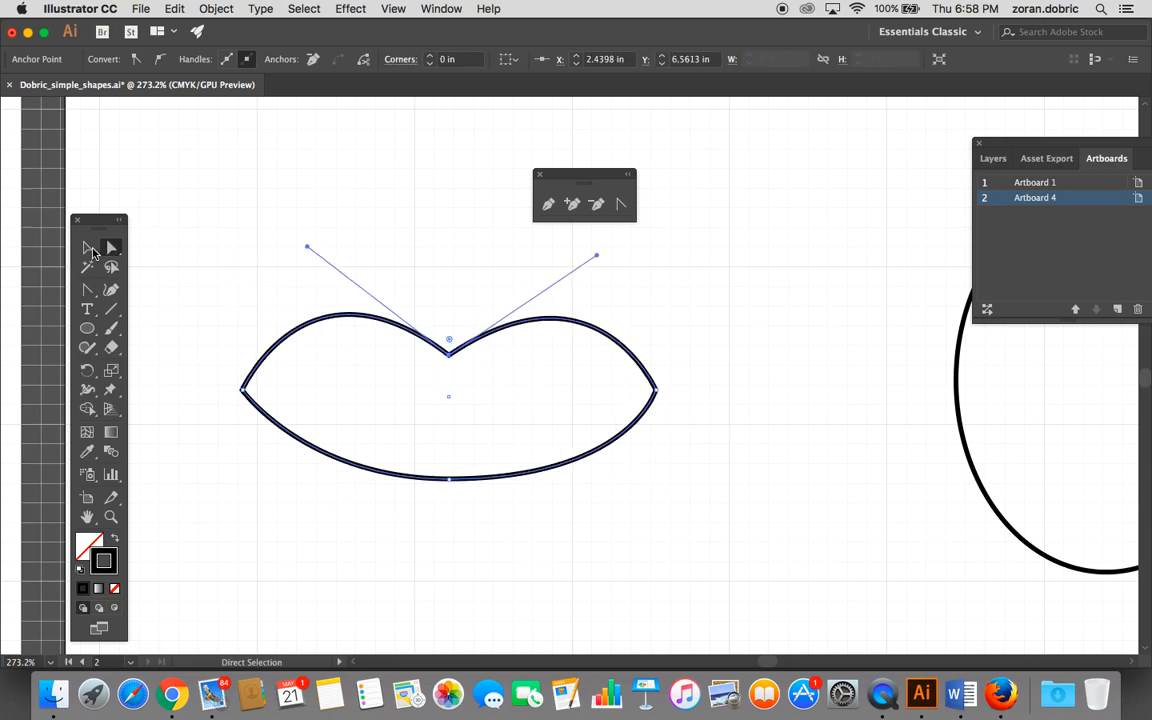
left_click(89, 248)
left_click(295, 259)
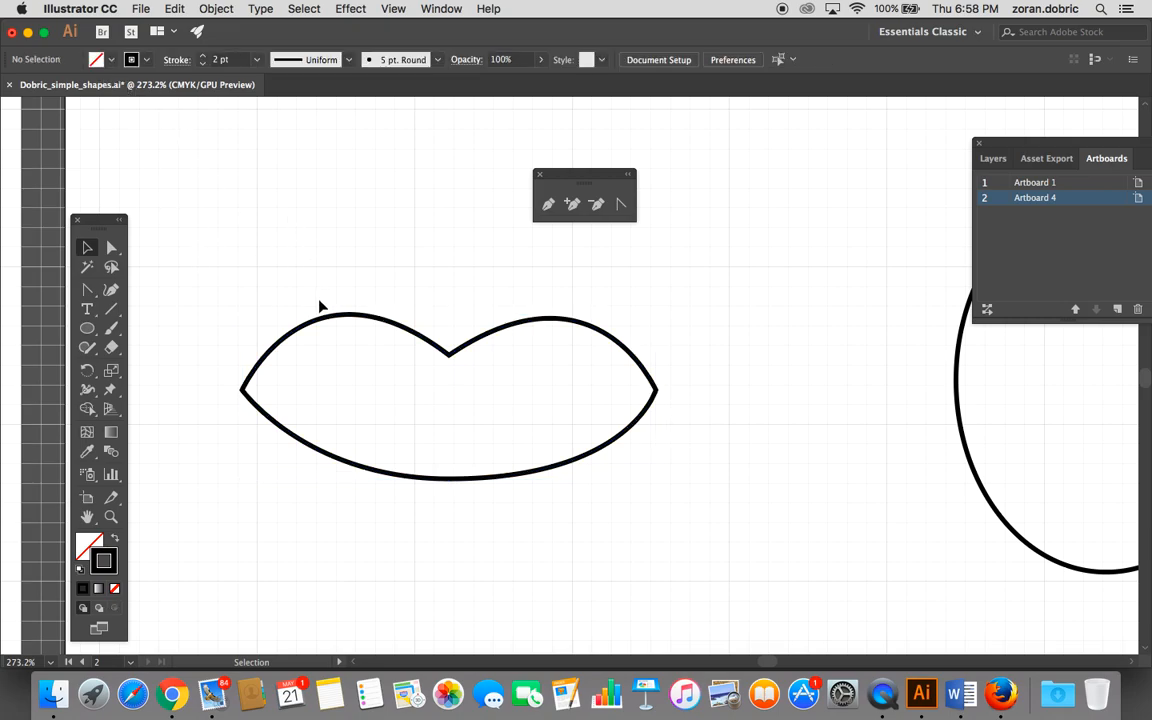
Step: Fill the lips shape with red and move it onto the first artboard, below the yellow-filled wave
left_click(322, 322)
left_click(97, 59)
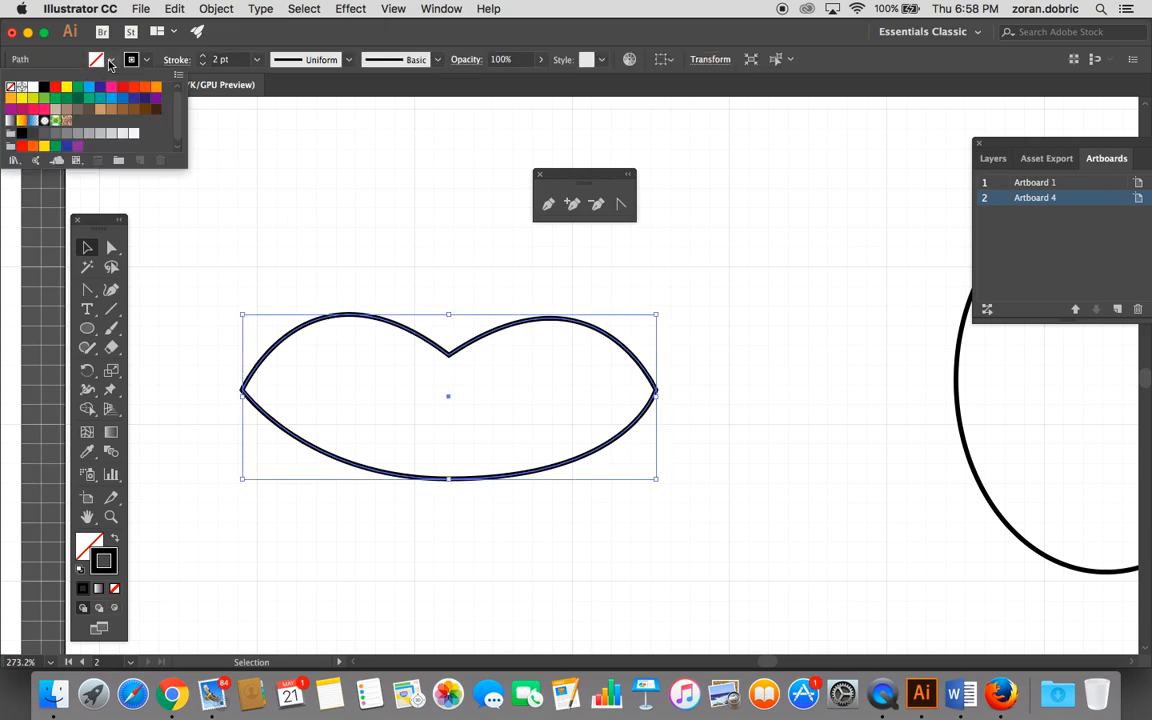
left_click(58, 94)
left_click_drag(396, 393, 391, 330)
key("super+1")
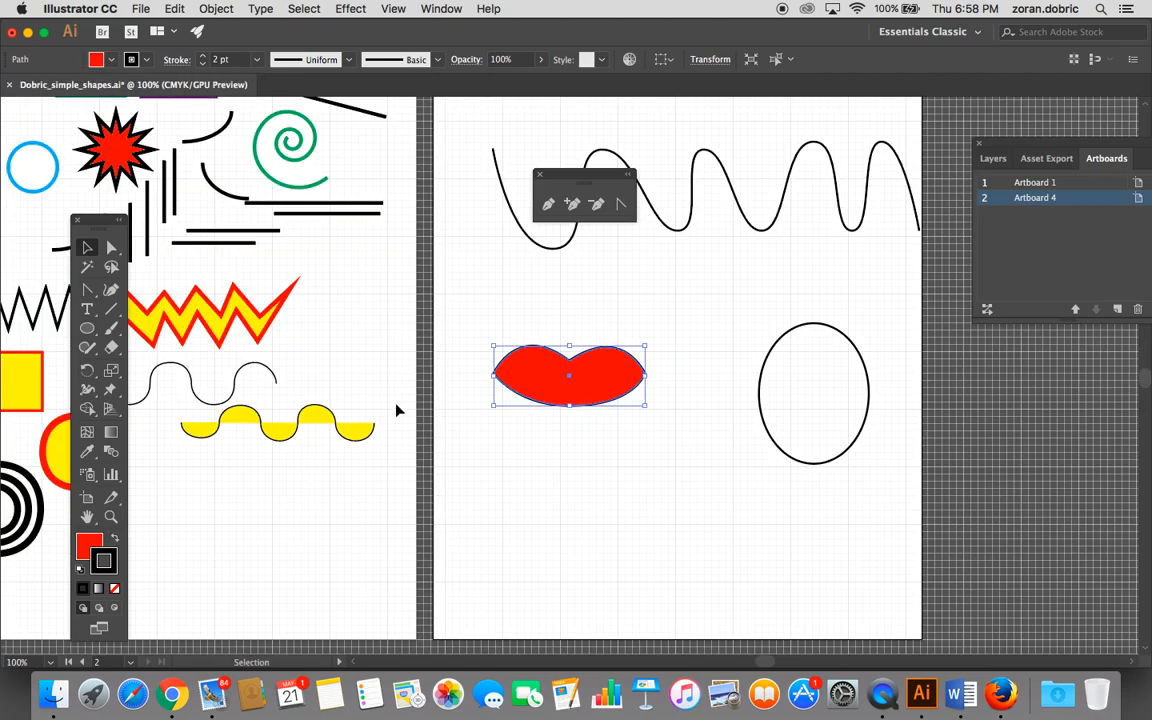
left_click_drag(539, 369, 195, 502)
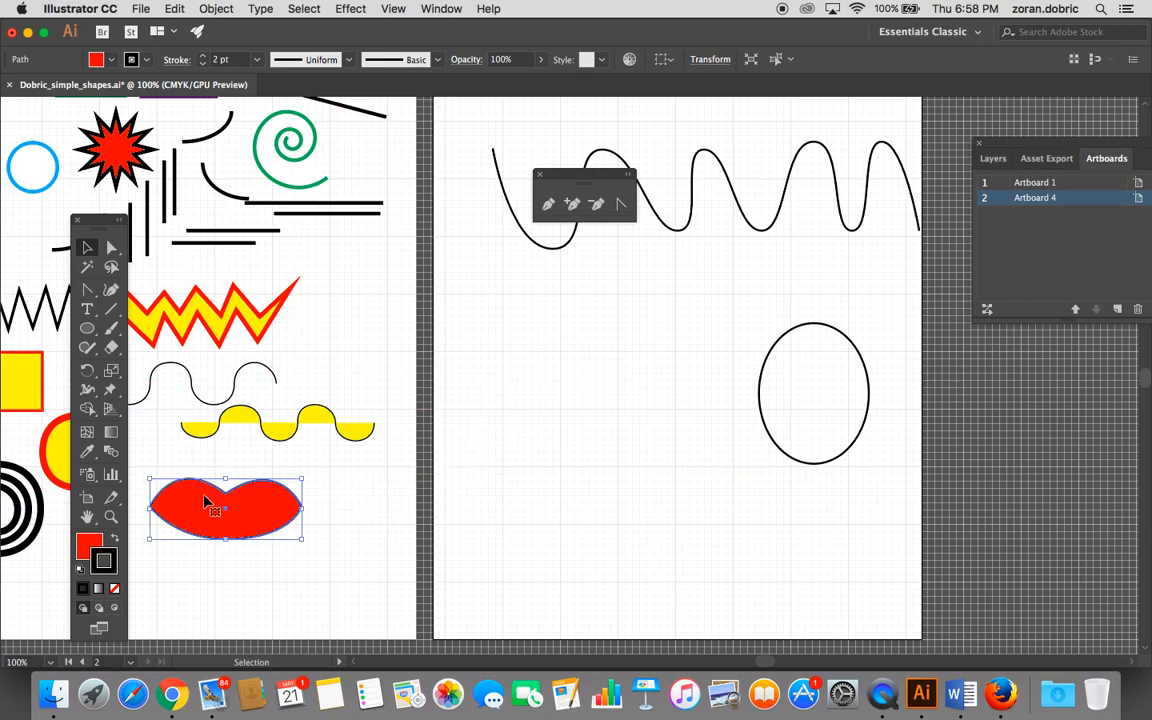
Step: Move the tall ellipse left into the lips' former place and shift the floating pen tools clear of it
left_click_drag(758, 404, 527, 404)
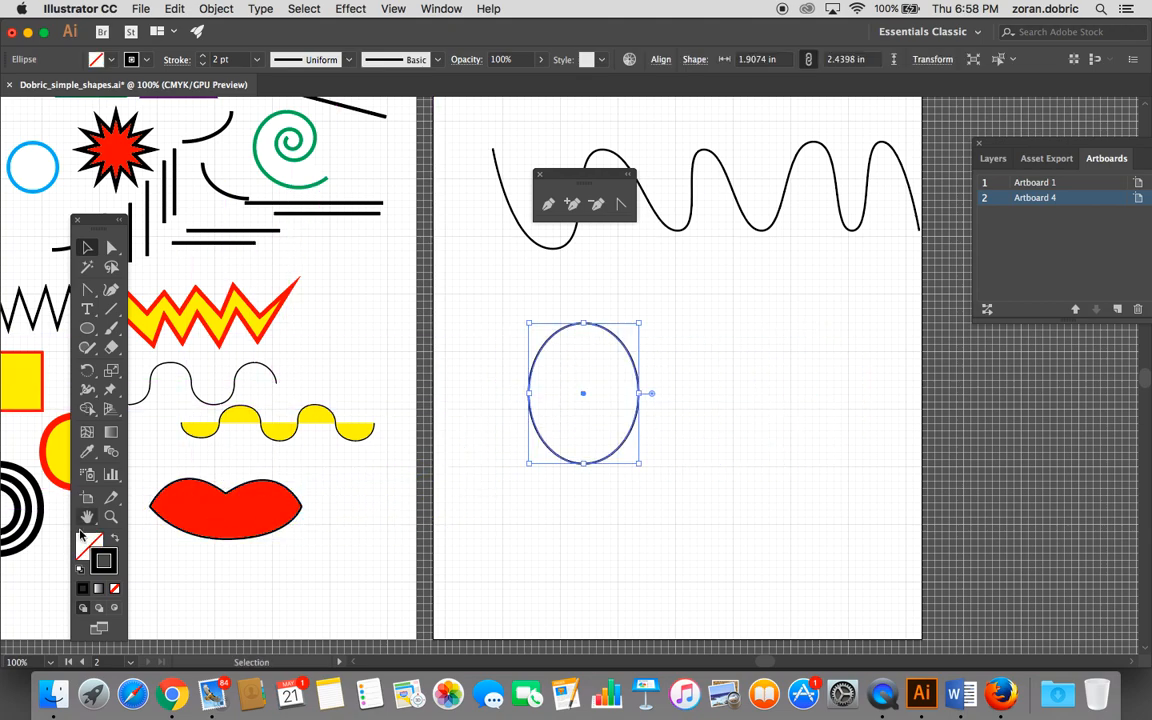
left_click(111, 519)
left_click(586, 442)
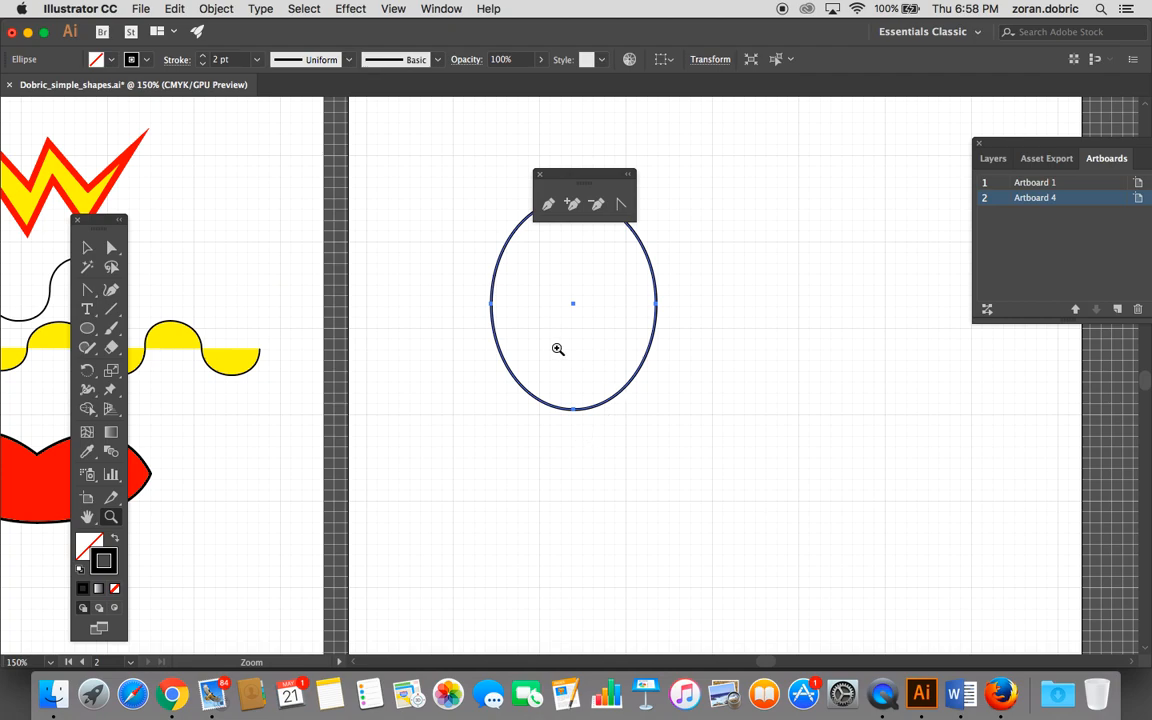
left_click_drag(566, 188, 787, 160)
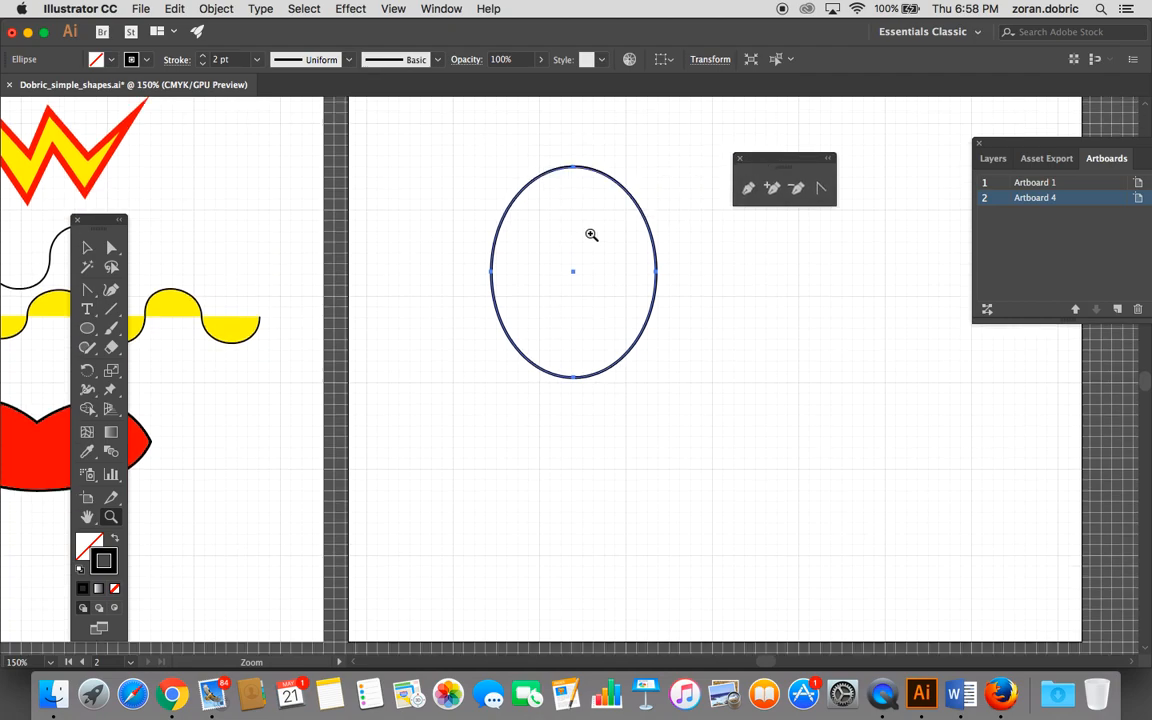
left_click(587, 214)
scroll(550, 350, "up", 3)
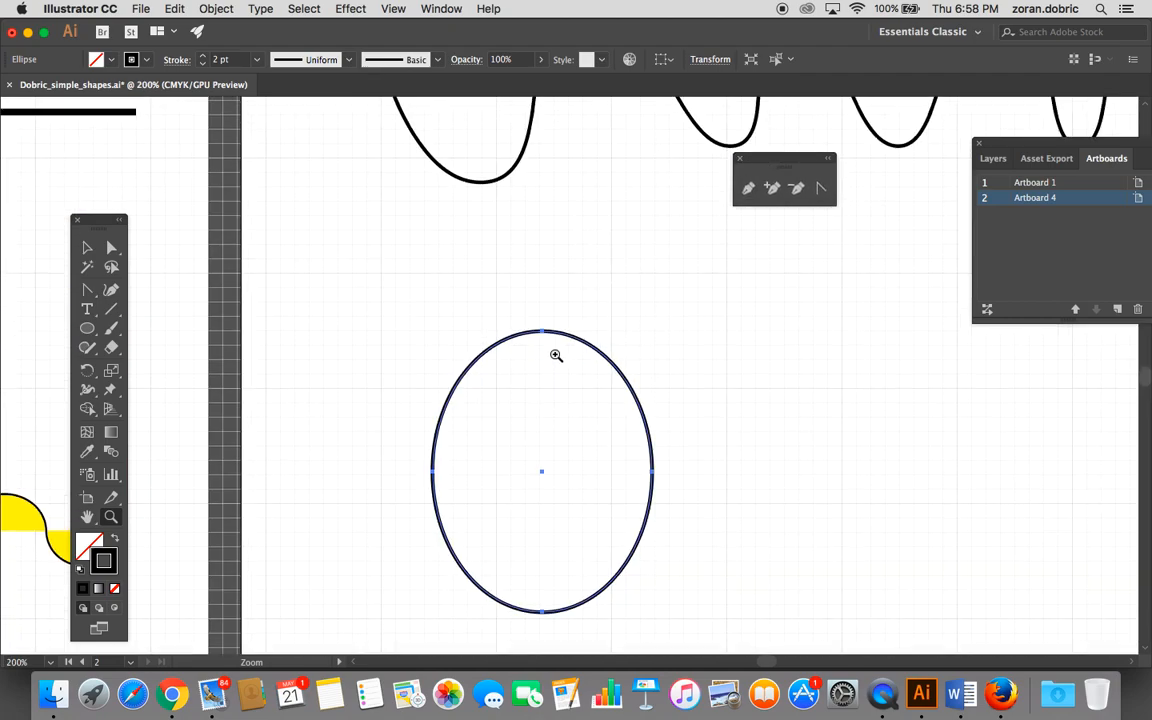
scroll(550, 350, "down", 8)
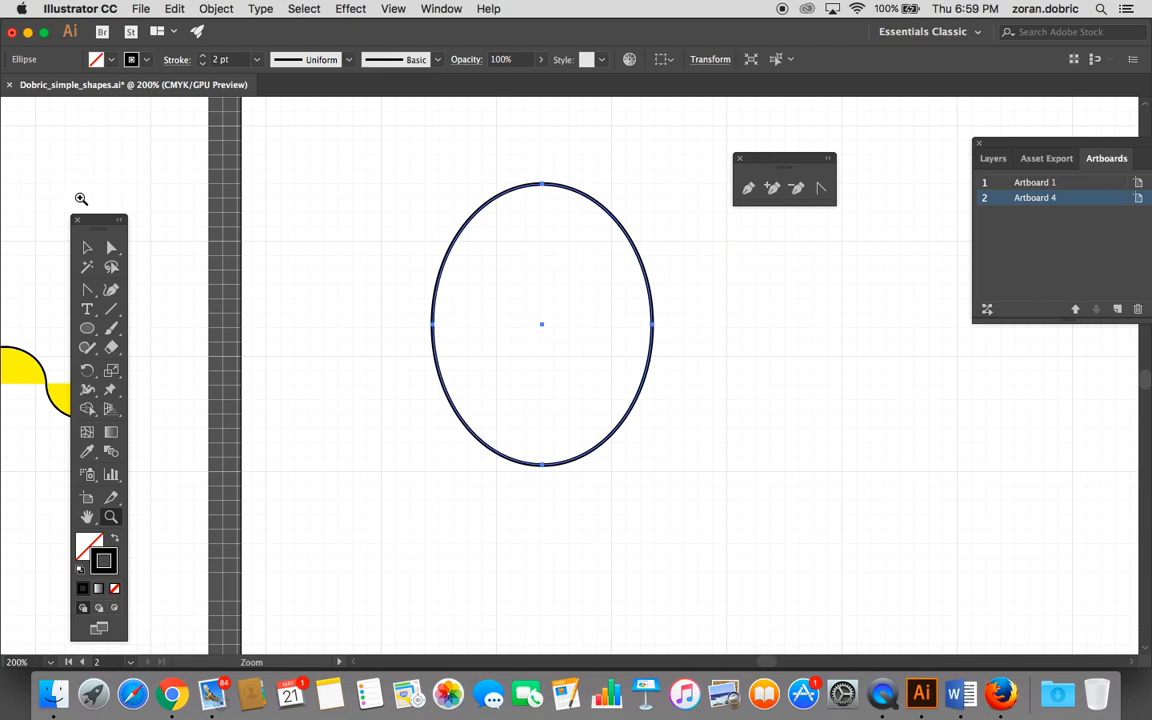
Step: Convert the tall ellipse's bottom anchor to a sharp point with the Anchor Point tool
left_click(111, 249)
left_click(325, 244)
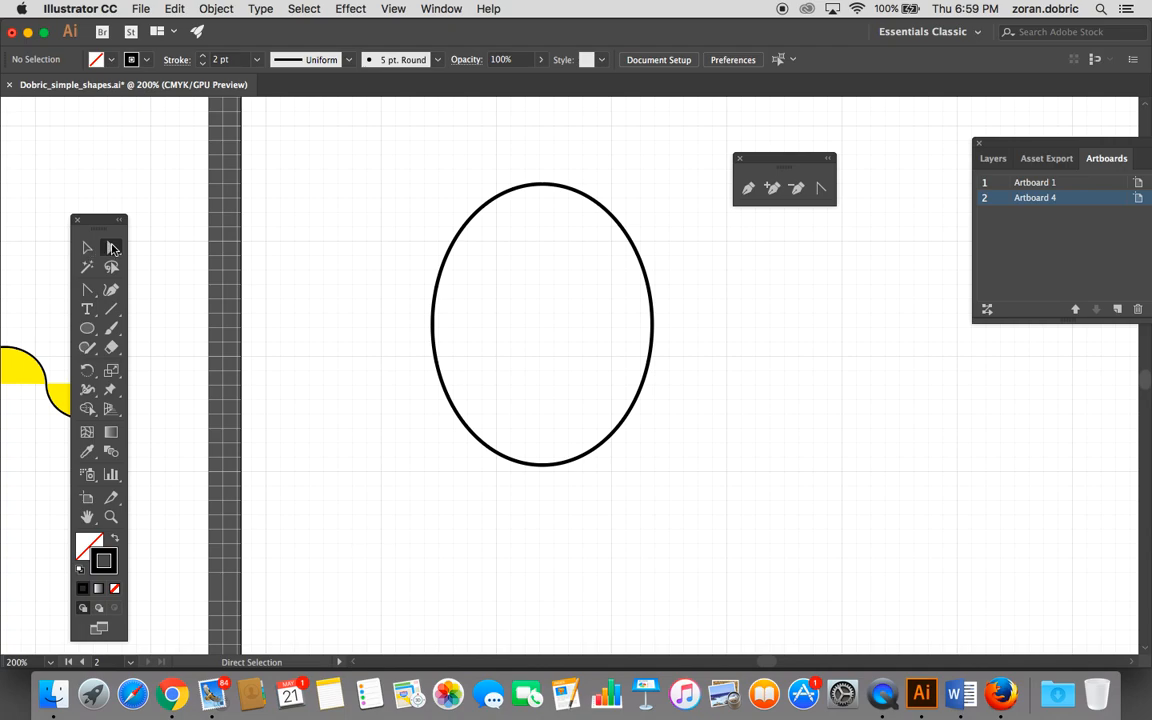
left_click(459, 241)
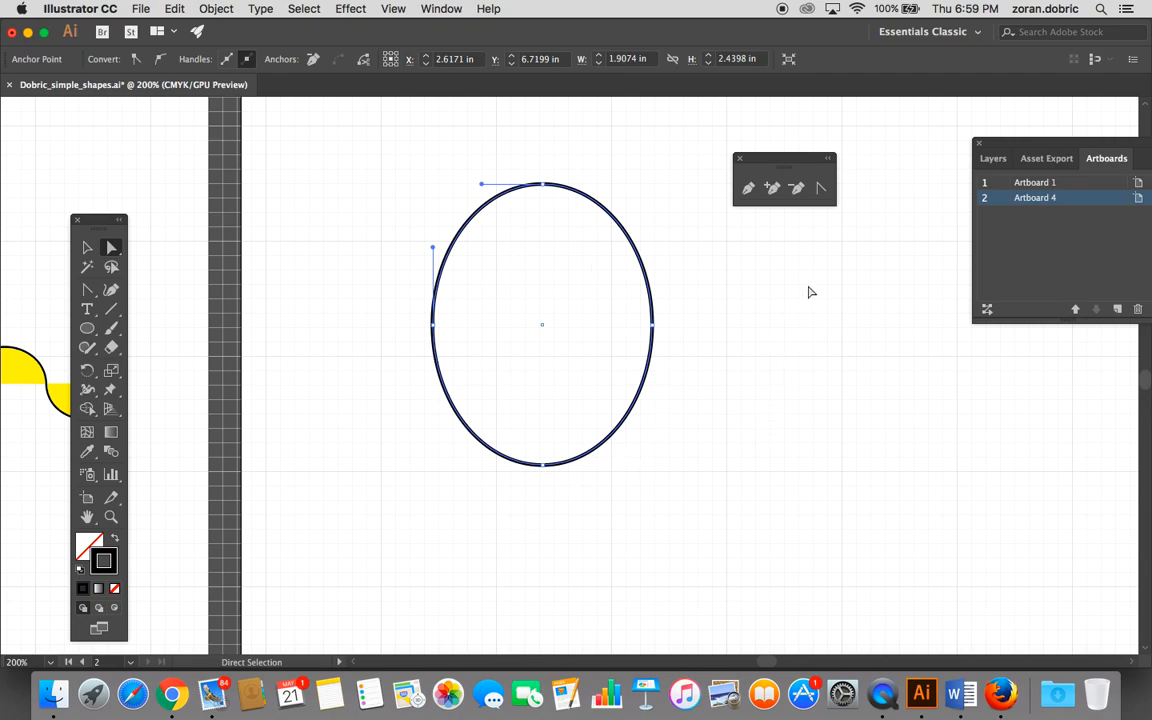
left_click(821, 190)
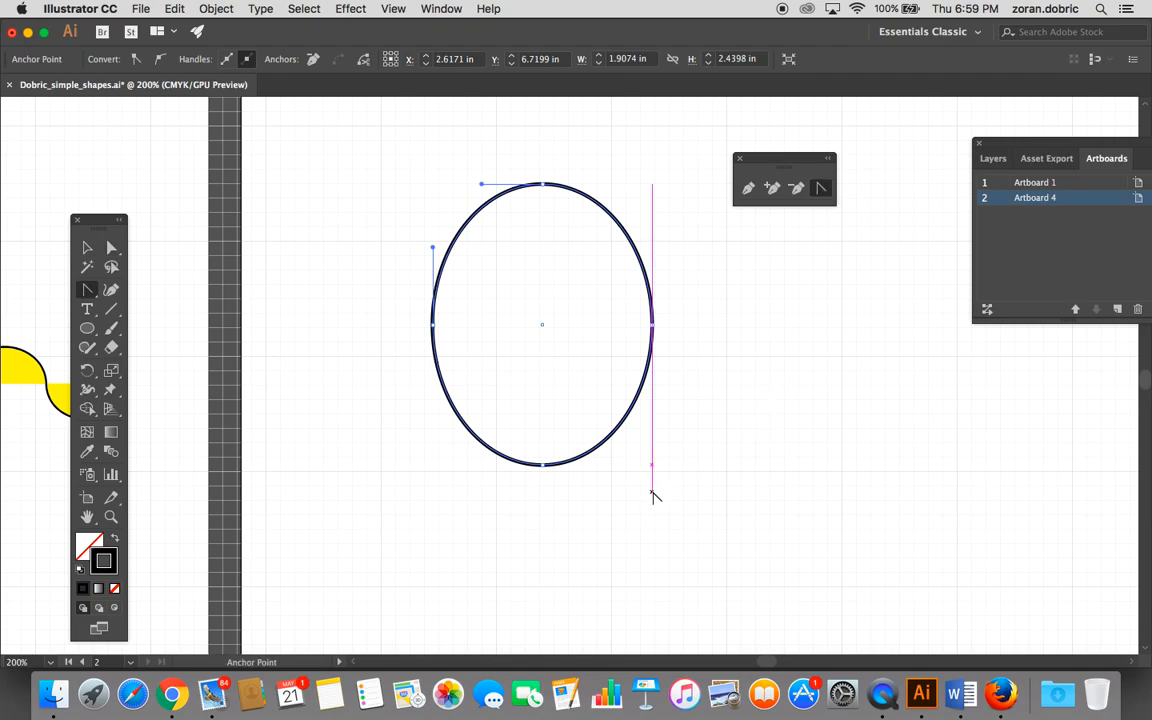
left_click(543, 465)
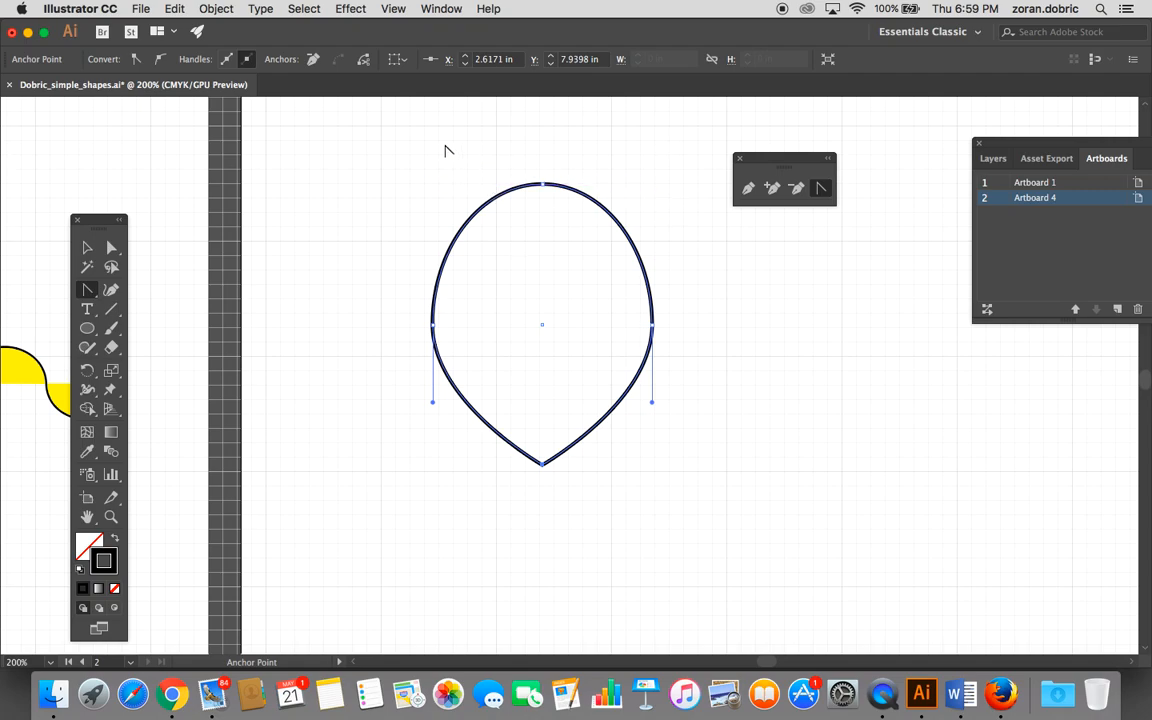
left_click(110, 249)
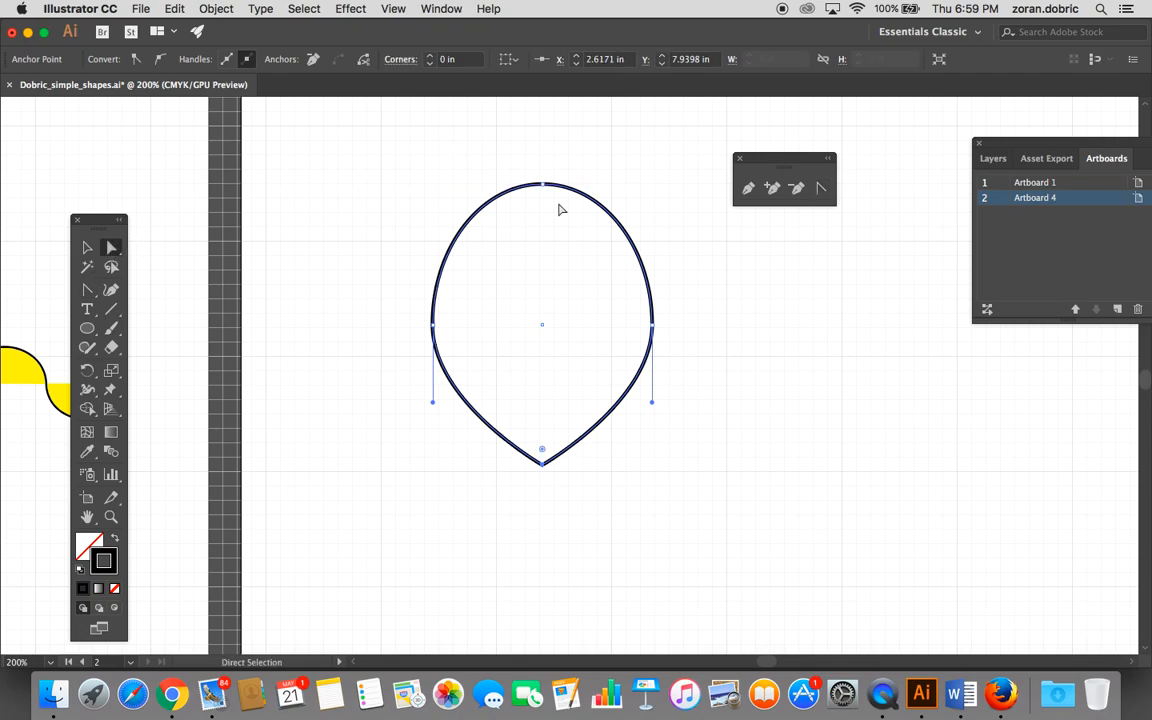
Step: Pull the top anchor's two direction handles up and outward independently with the Anchor Point tool to form a notch between two lobes
left_click(542, 185)
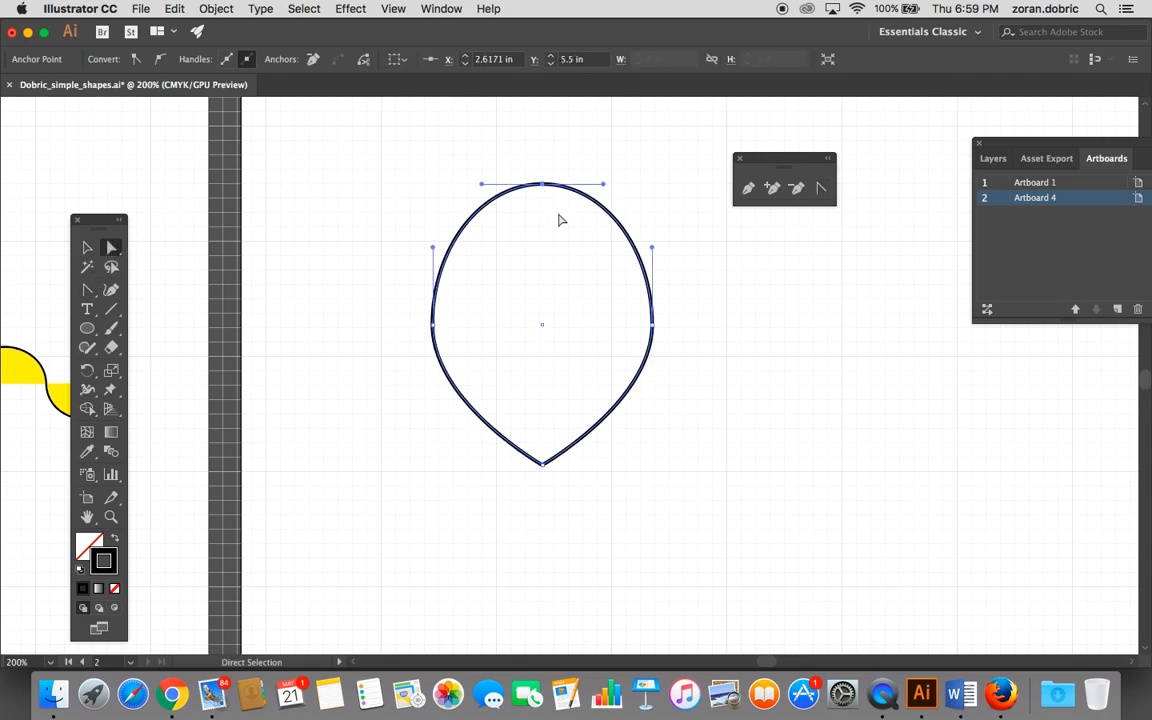
left_click(822, 190)
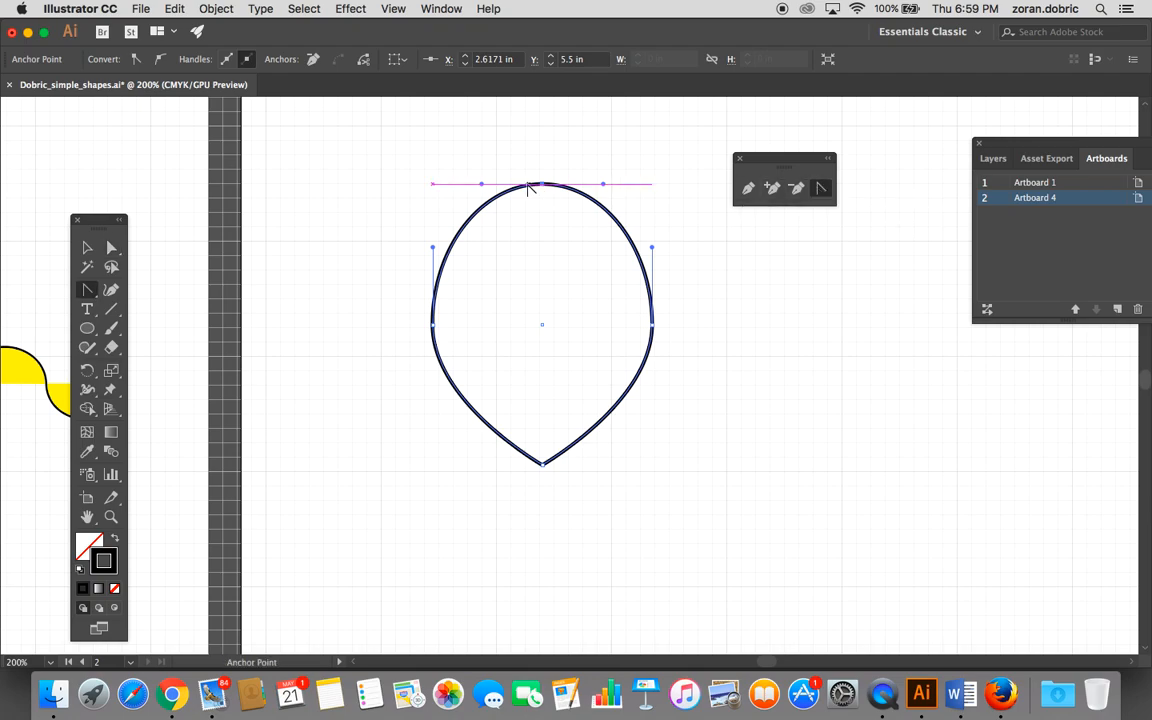
left_click_drag(481, 185, 390, 126)
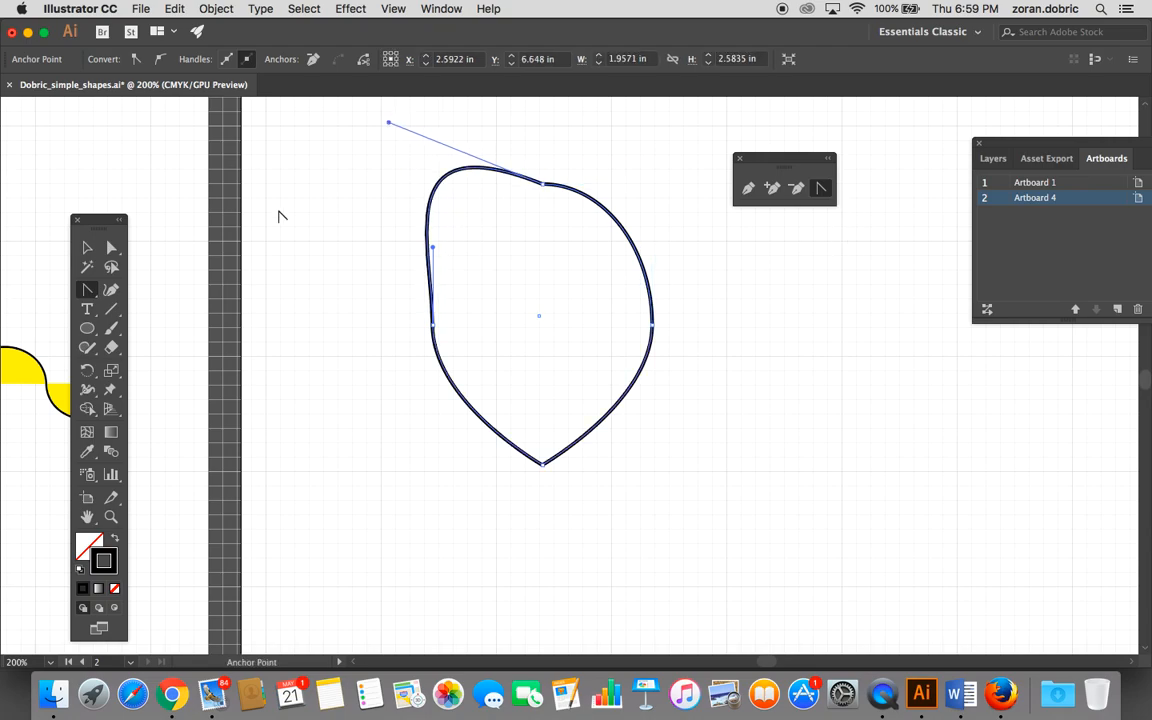
left_click(113, 250)
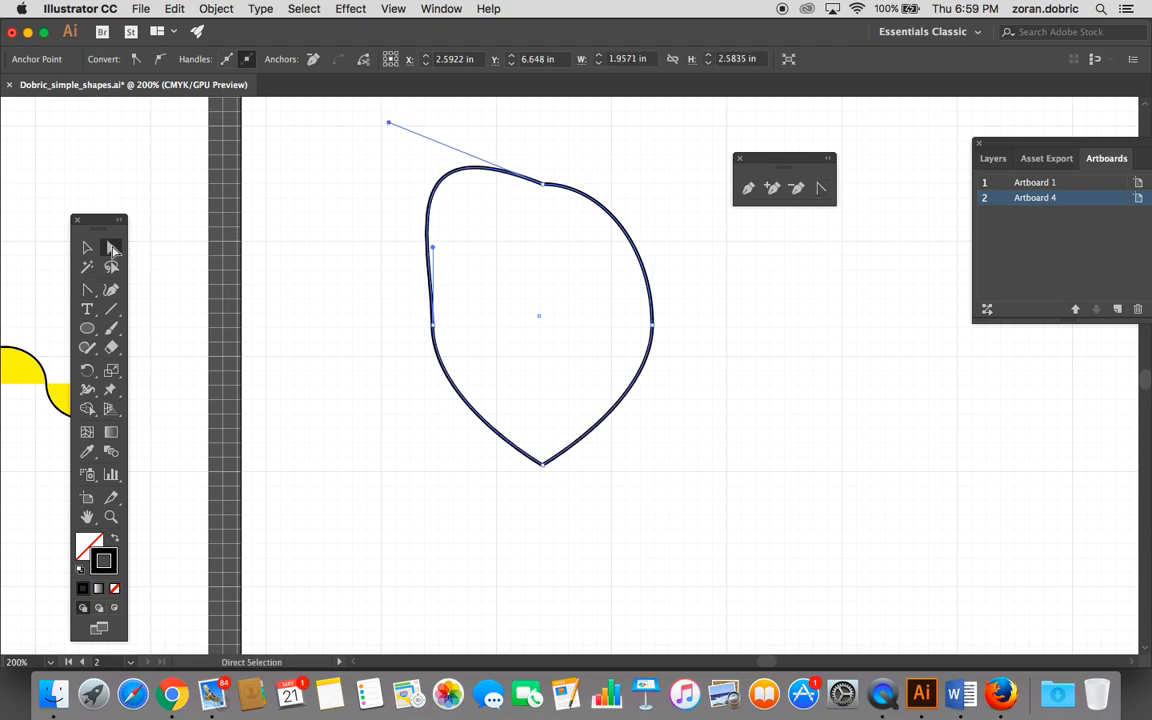
left_click(560, 190)
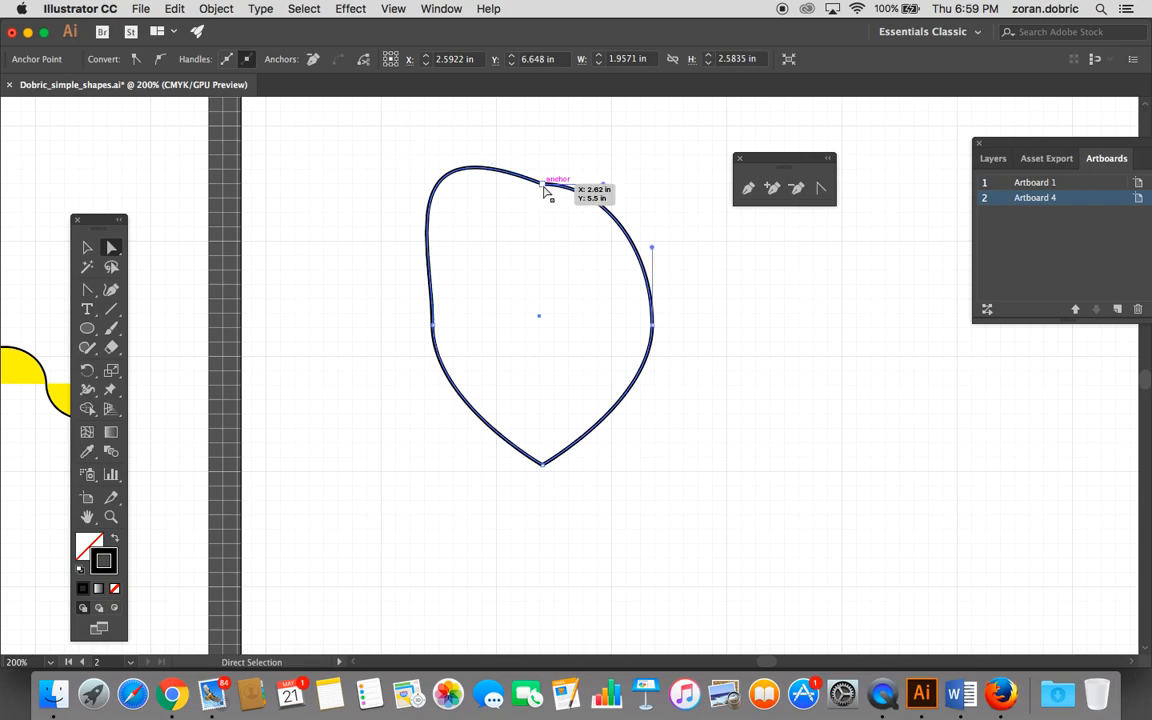
left_click(544, 186)
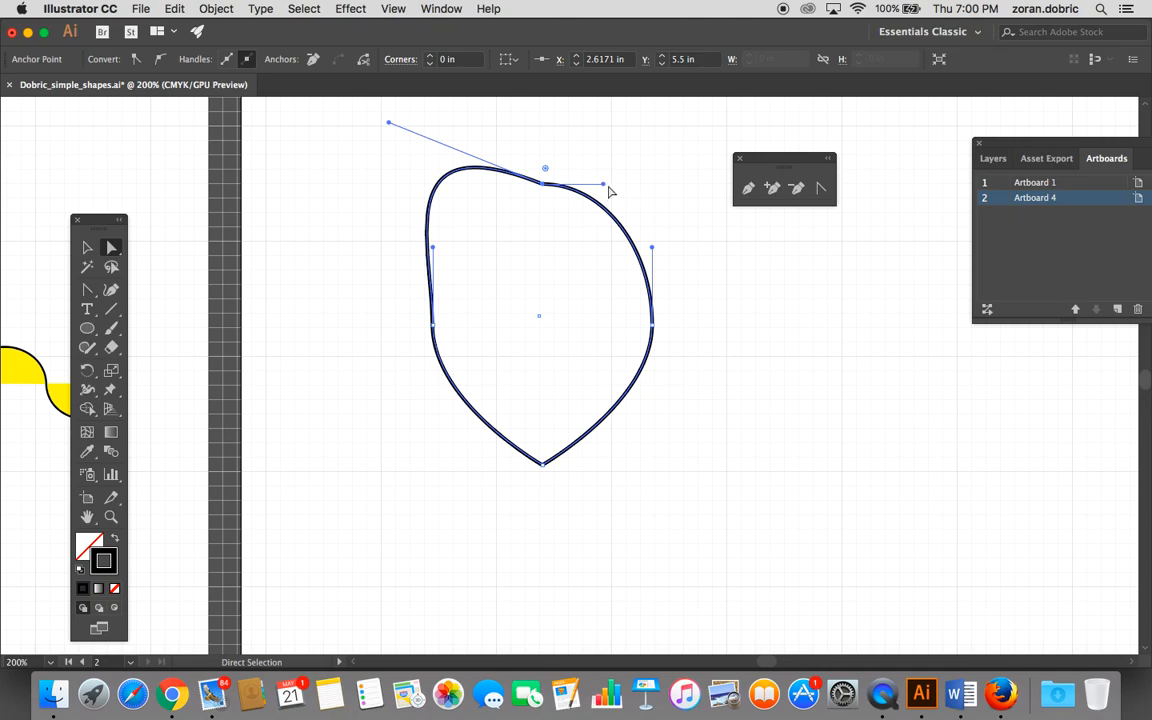
left_click(821, 189)
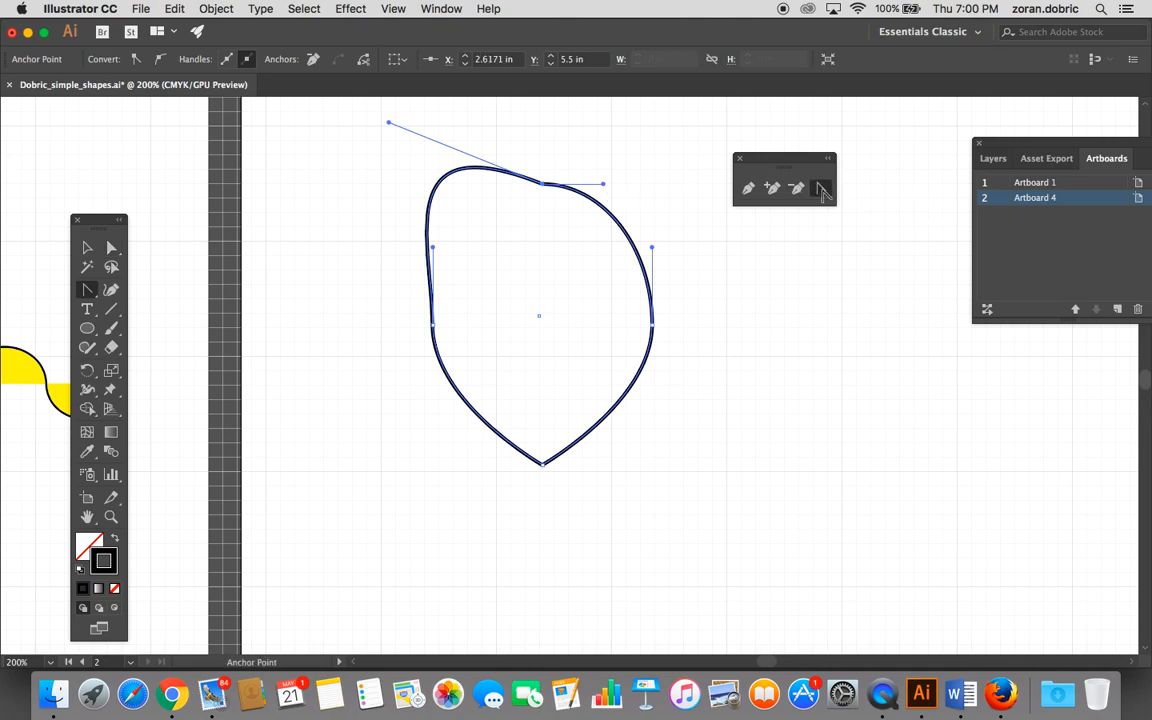
left_click_drag(603, 184, 694, 110)
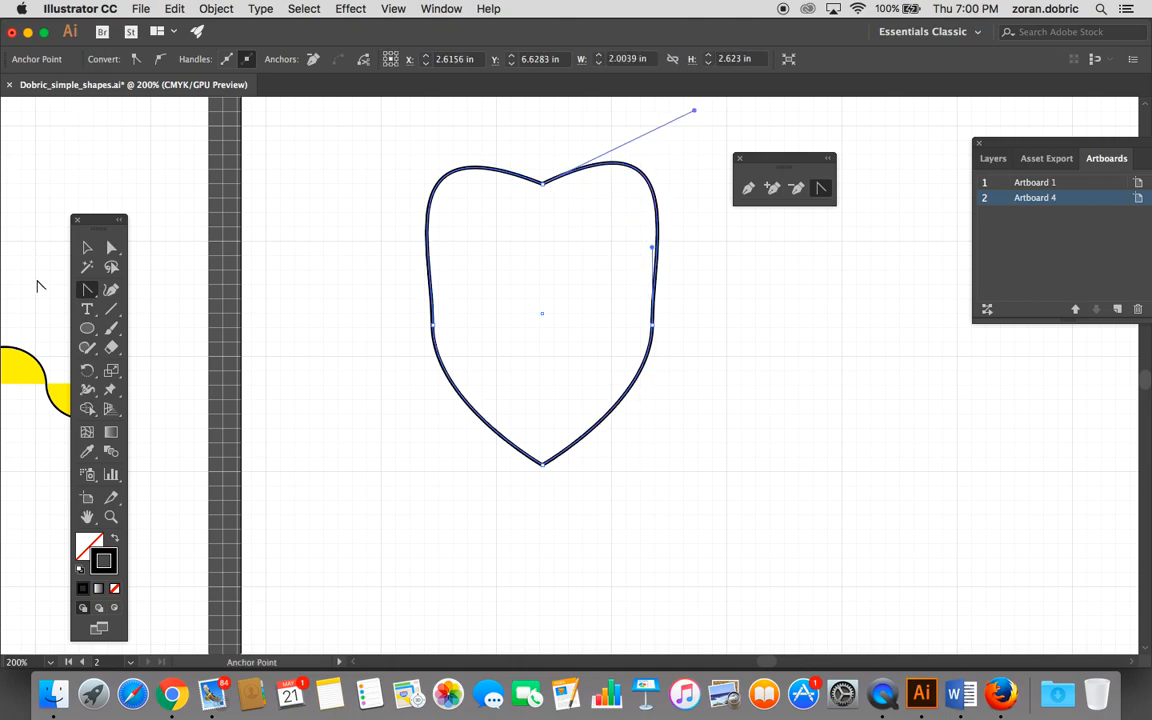
Step: Move the shape's left and right side anchors outward and upward to widen it into a heart
left_click(111, 247)
left_click_drag(434, 333, 386, 258)
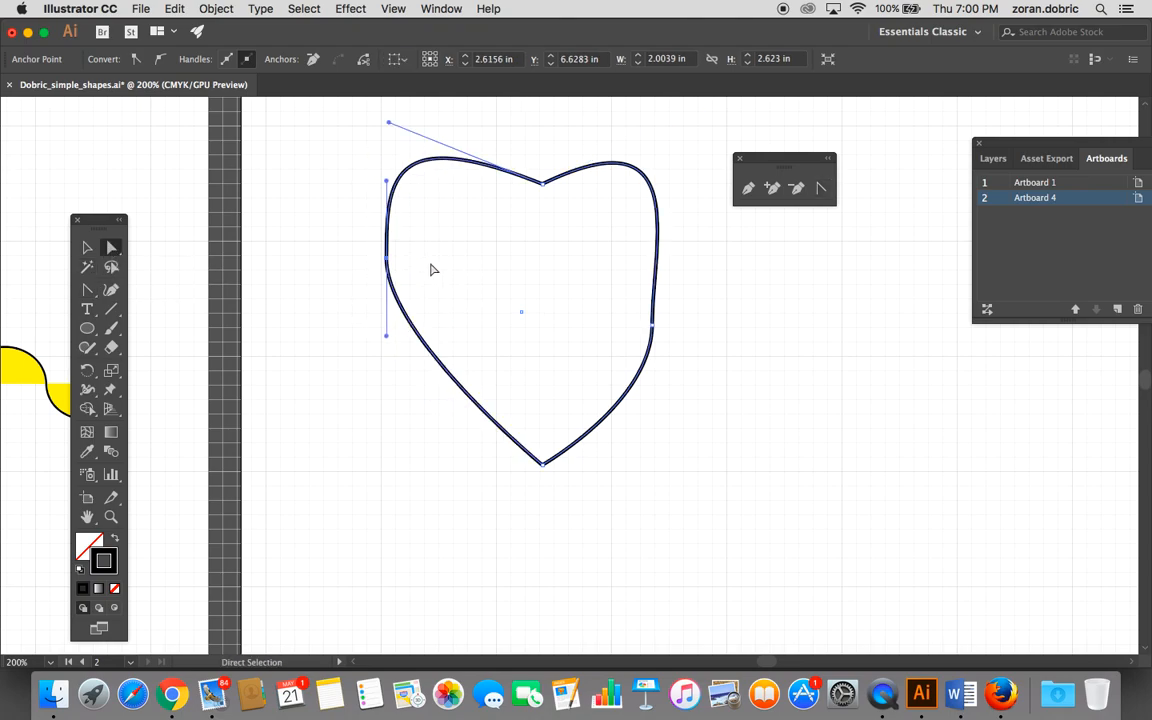
left_click_drag(656, 333, 694, 260)
Step: Steepen both direction handles of the notch anchor by pulling them upward and inward to round the heart's lobes
scroll(553, 249, "down", 1)
scroll(550, 254, "up", 5)
left_click(504, 294)
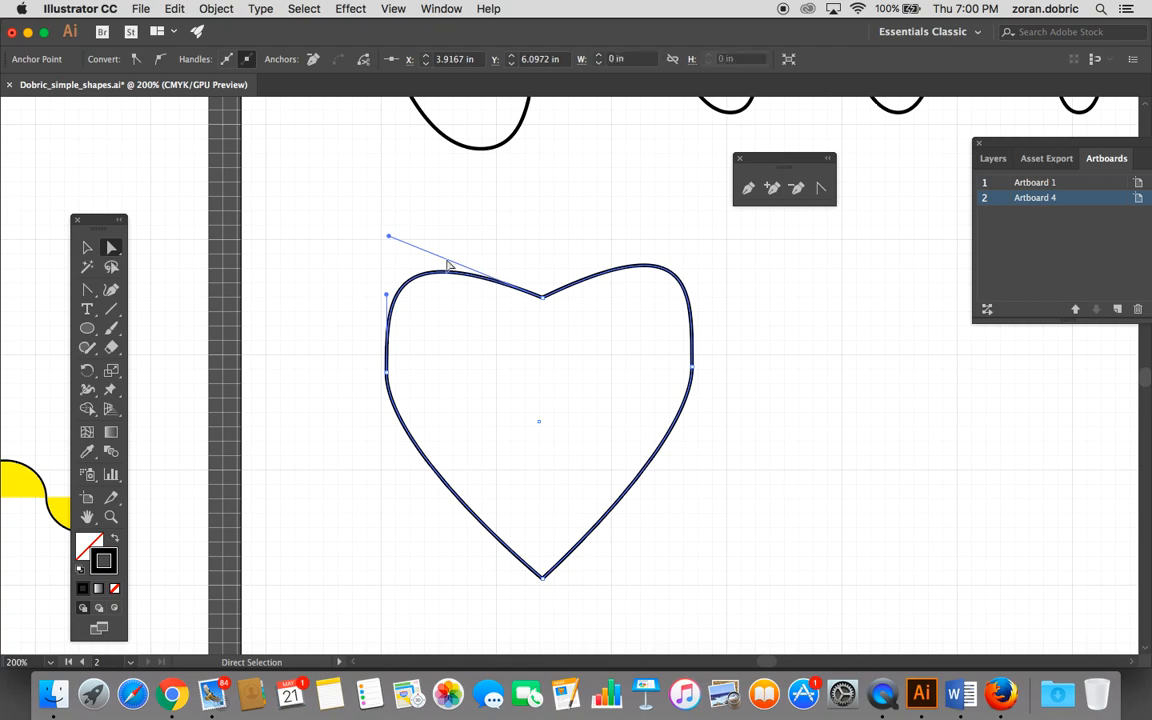
left_click_drag(387, 237, 425, 177)
left_click(662, 272)
left_click_drag(694, 224, 662, 175)
Step: Lower the heart's two side anchors slightly and tilt their upper direction handles outward for fuller sides
left_click_drag(694, 372, 685, 397)
left_click_drag(687, 321, 726, 322)
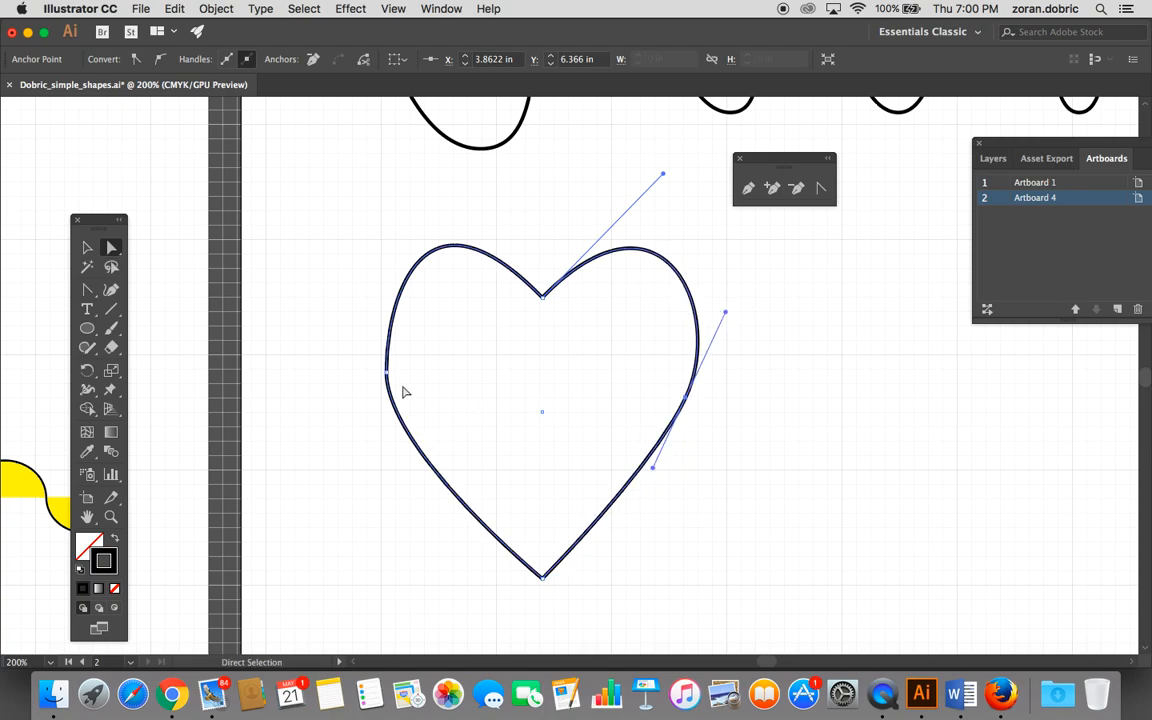
left_click_drag(384, 378, 386, 397)
left_click_drag(387, 317, 342, 299)
left_click_drag(688, 398, 694, 403)
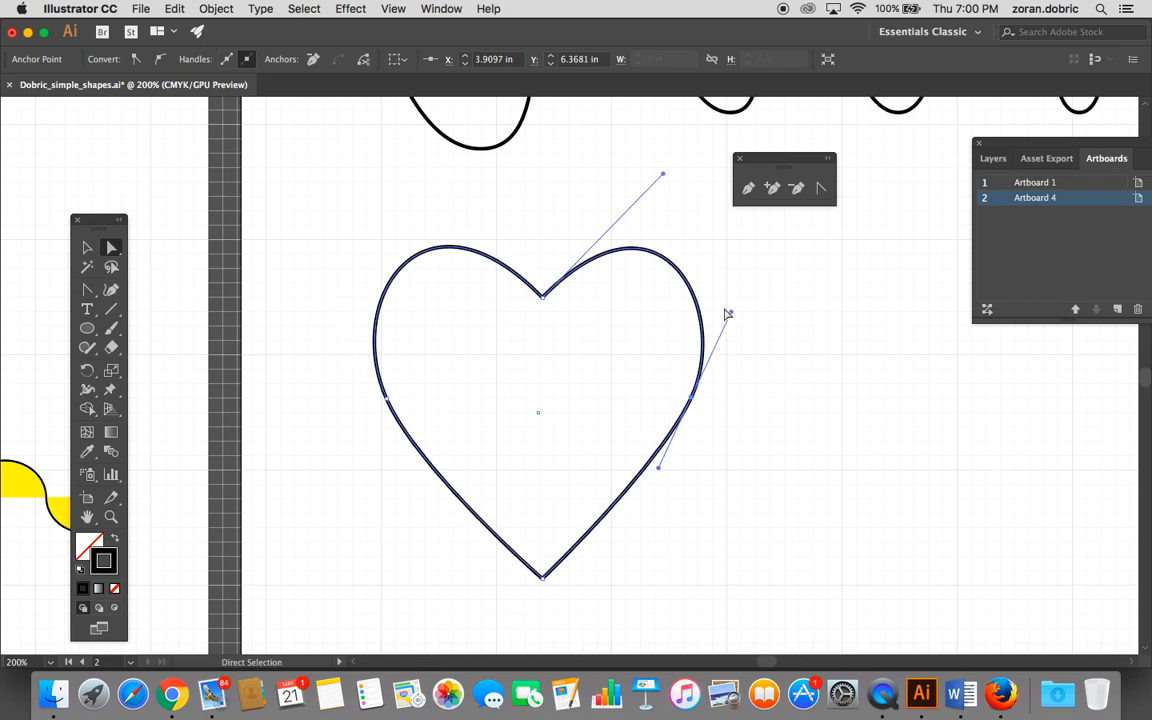
left_click_drag(730, 313, 748, 311)
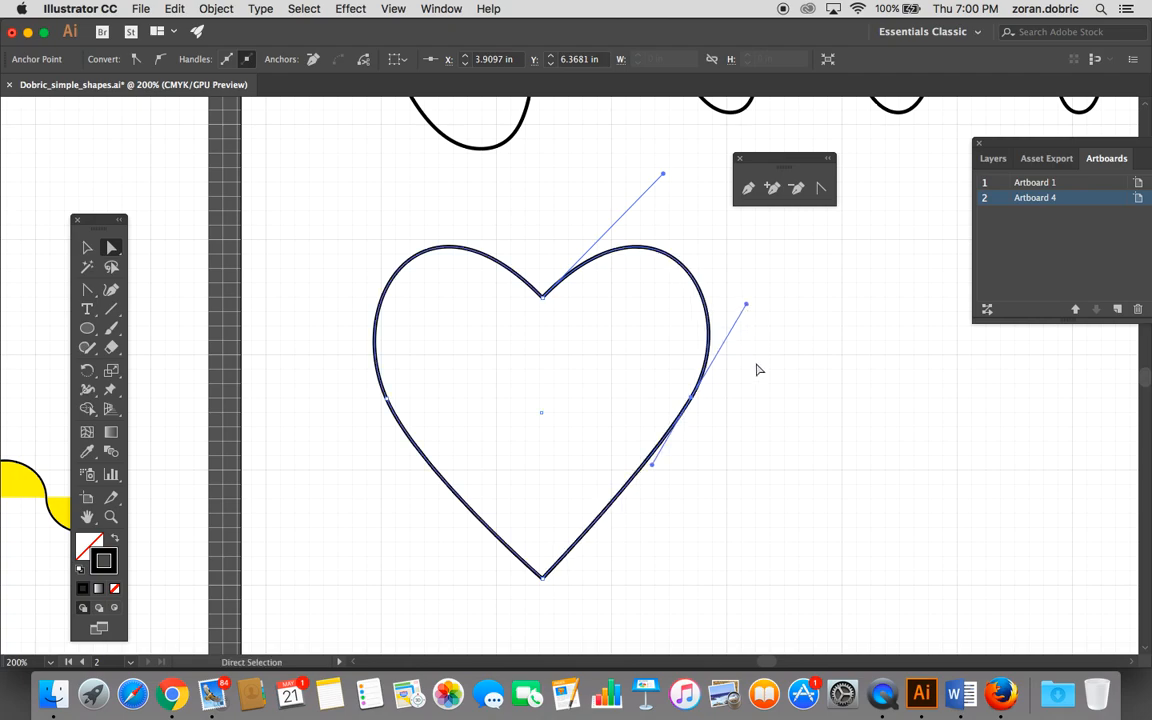
Step: Fine-tune the side anchors' upper handles, the right side anchor and the right notch handle to balance the two lobes
left_click(694, 464)
left_click(692, 399)
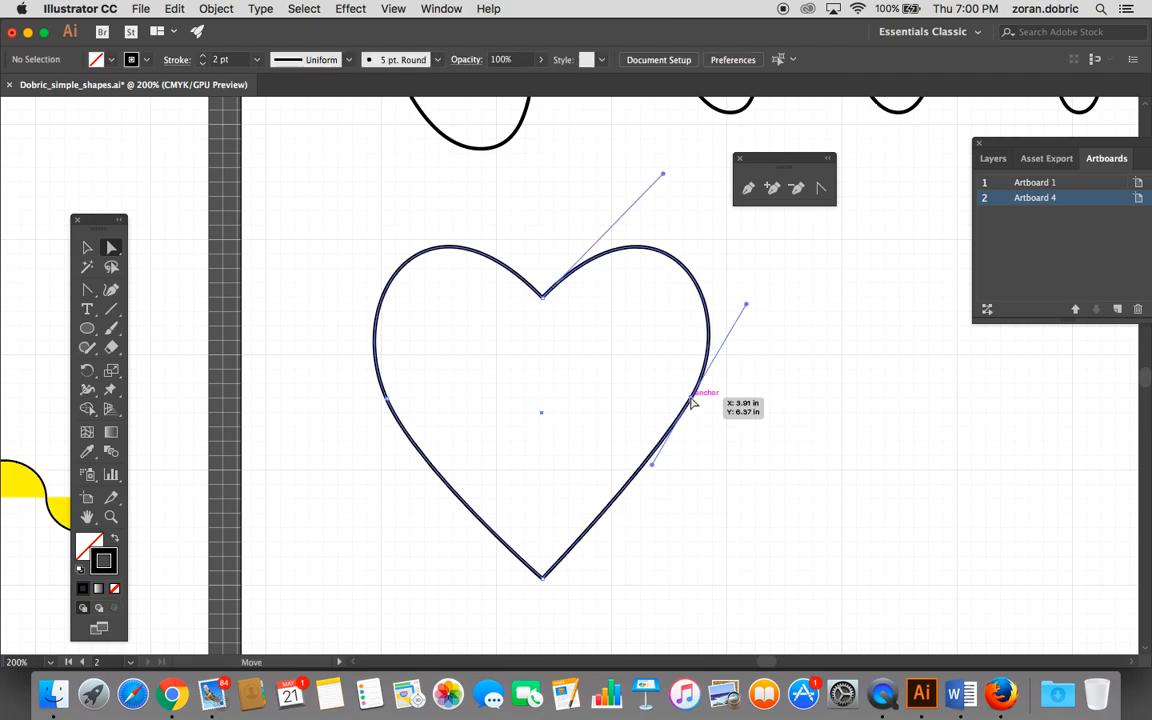
mouse_move(746, 304)
left_mouse_down()
mouse_move(761, 291)
mouse_move(751, 297)
left_mouse_up()
left_click(384, 404)
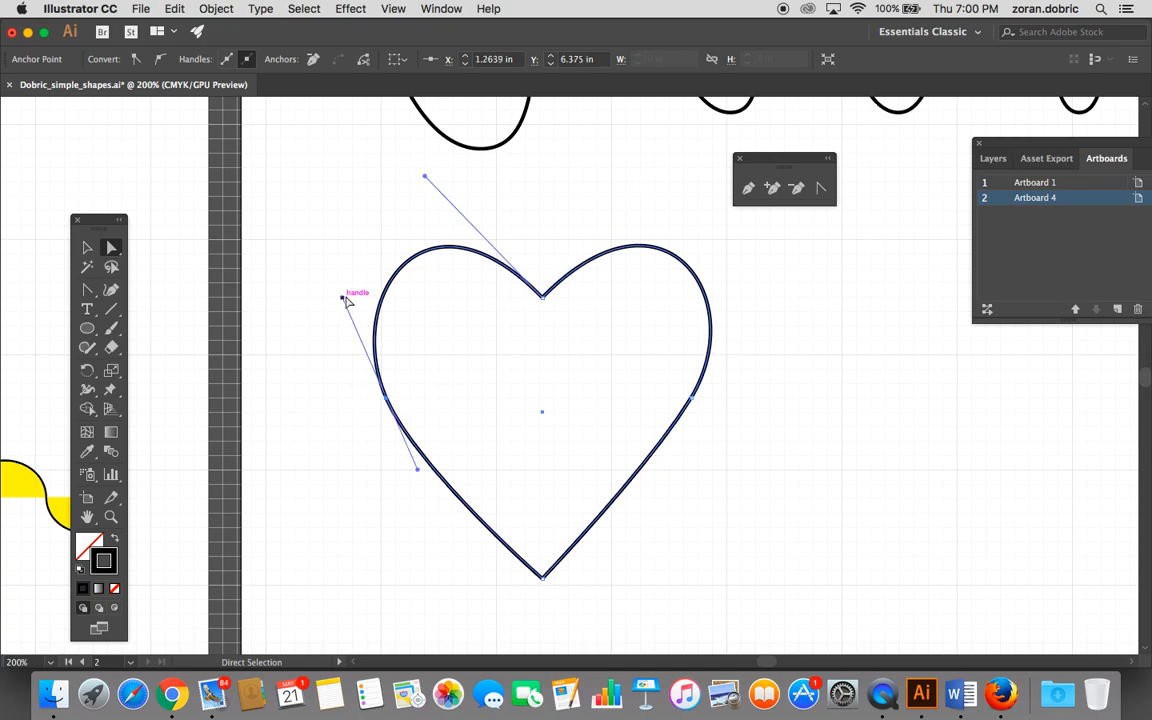
mouse_move(342, 298)
left_mouse_down()
mouse_move(337, 251)
mouse_move(320, 295)
left_mouse_up()
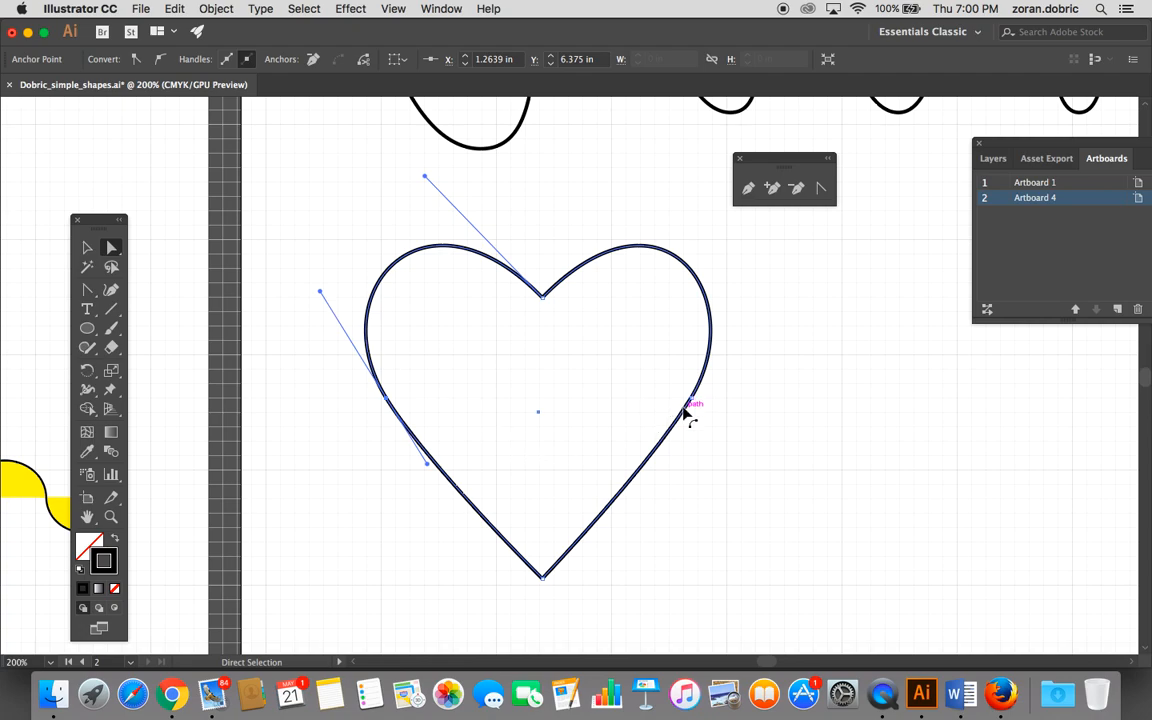
left_click_drag(694, 403, 689, 404)
left_click_drag(746, 306, 762, 303)
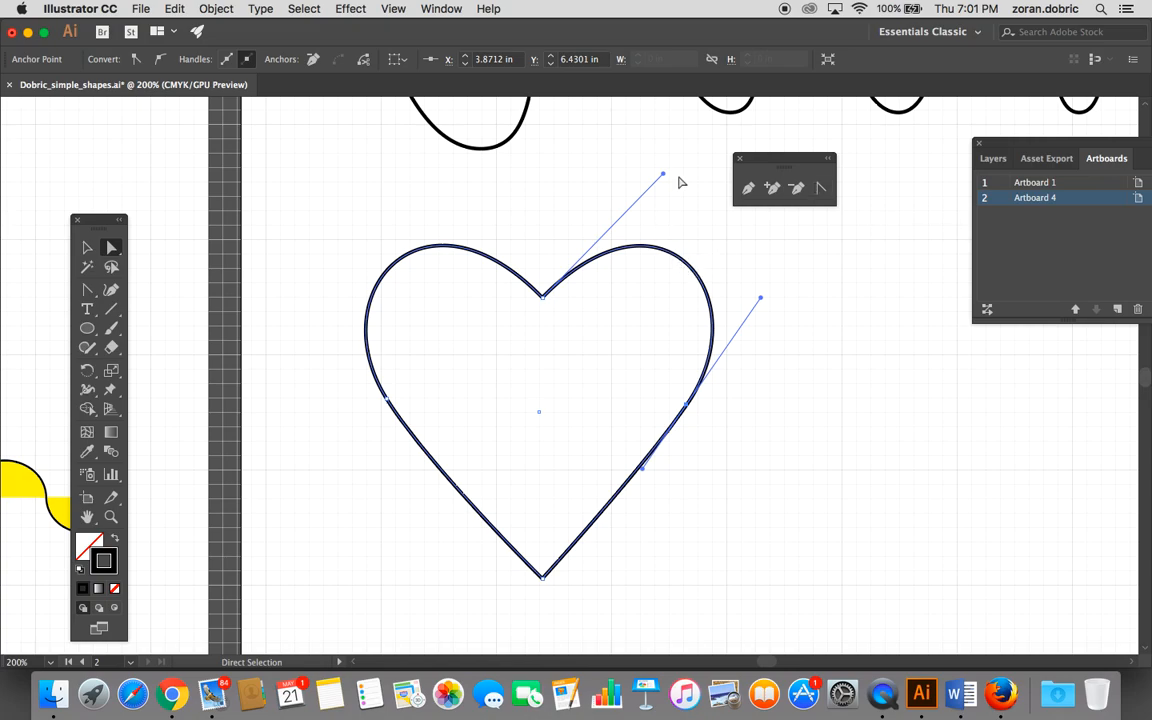
left_click_drag(662, 175, 677, 168)
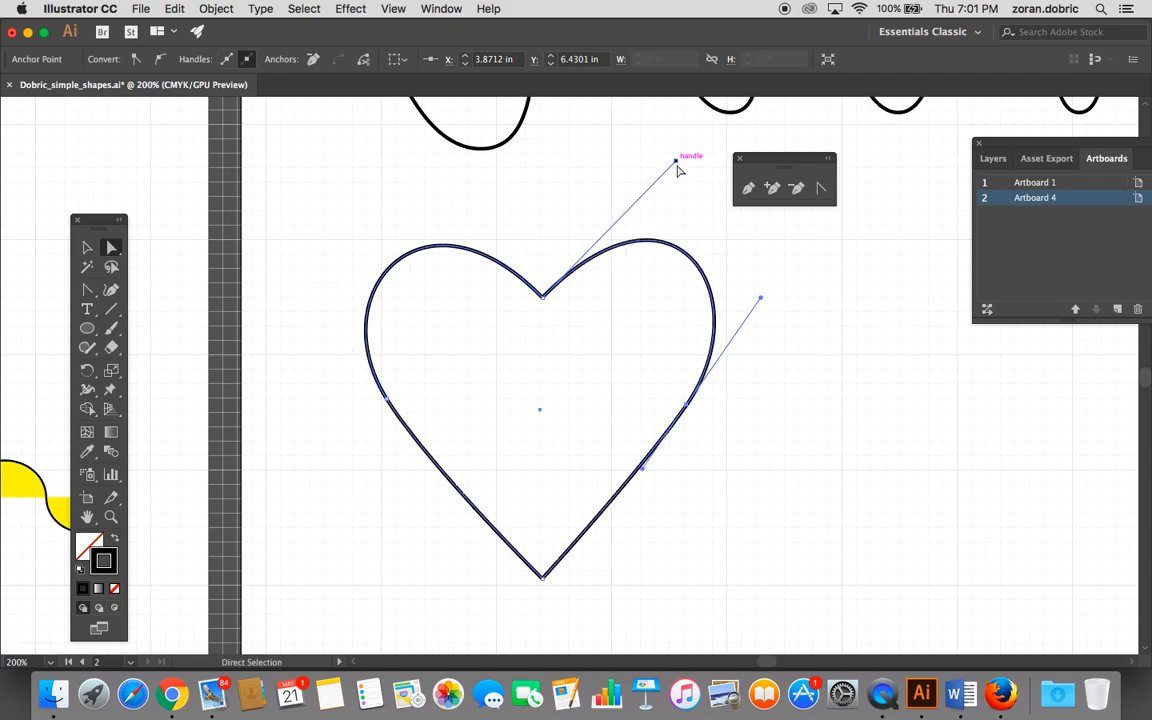
Step: Select the whole heart and scale it down to about half its size
key("super+minus")
key("super+minus")
key("super+minus")
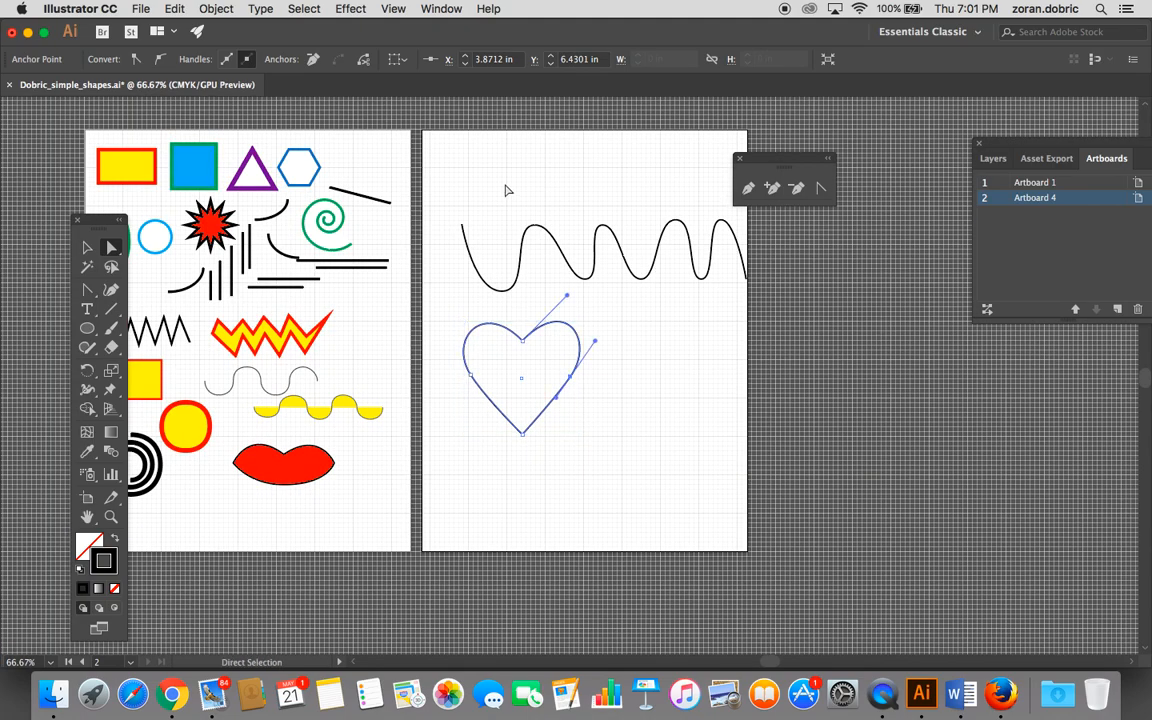
left_click(88, 248)
left_click(671, 374)
left_click(579, 352)
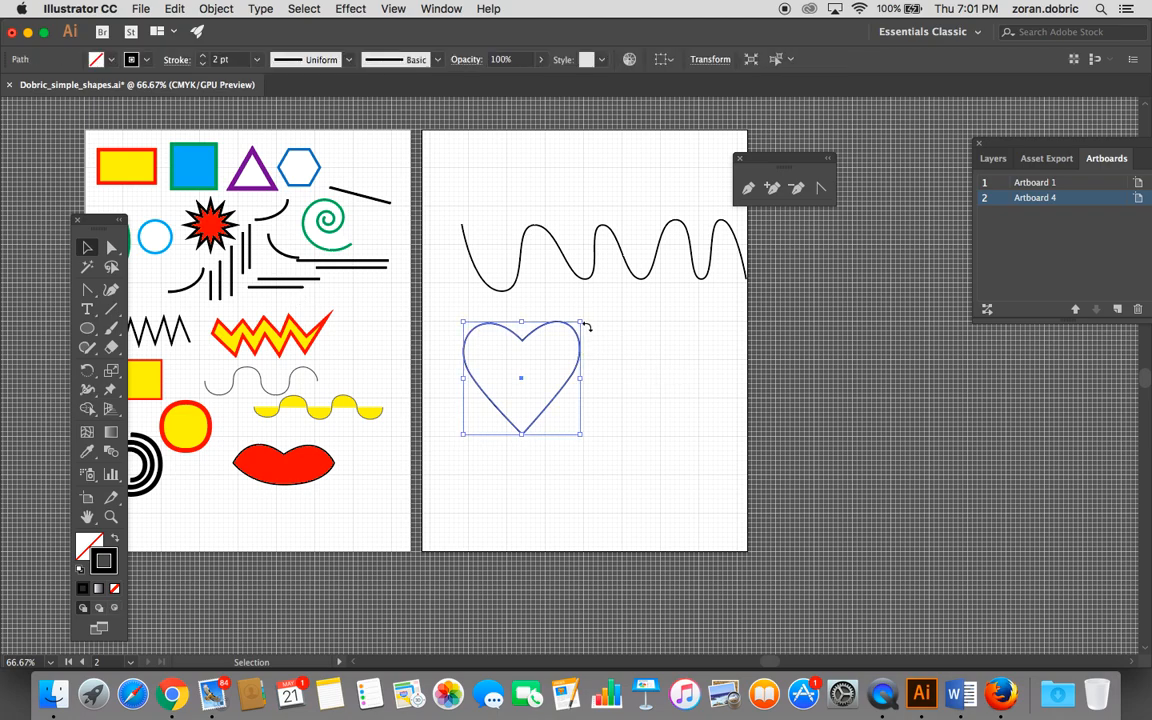
left_click_drag(583, 322, 522, 380)
Step: Move the heart to the bottom of the first artboard, shifting the red lips and black spiral to make room around it
left_click_drag(503, 425, 220, 513)
left_click_drag(276, 484, 319, 494)
left_click(230, 482)
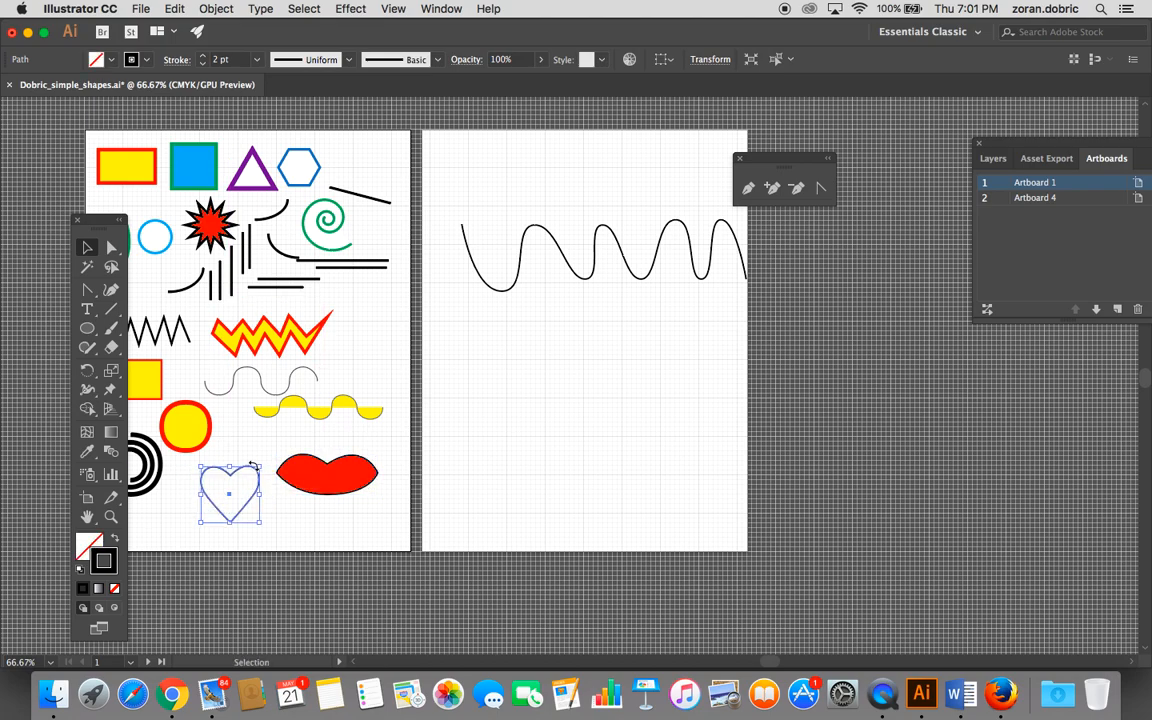
key("super+minus")
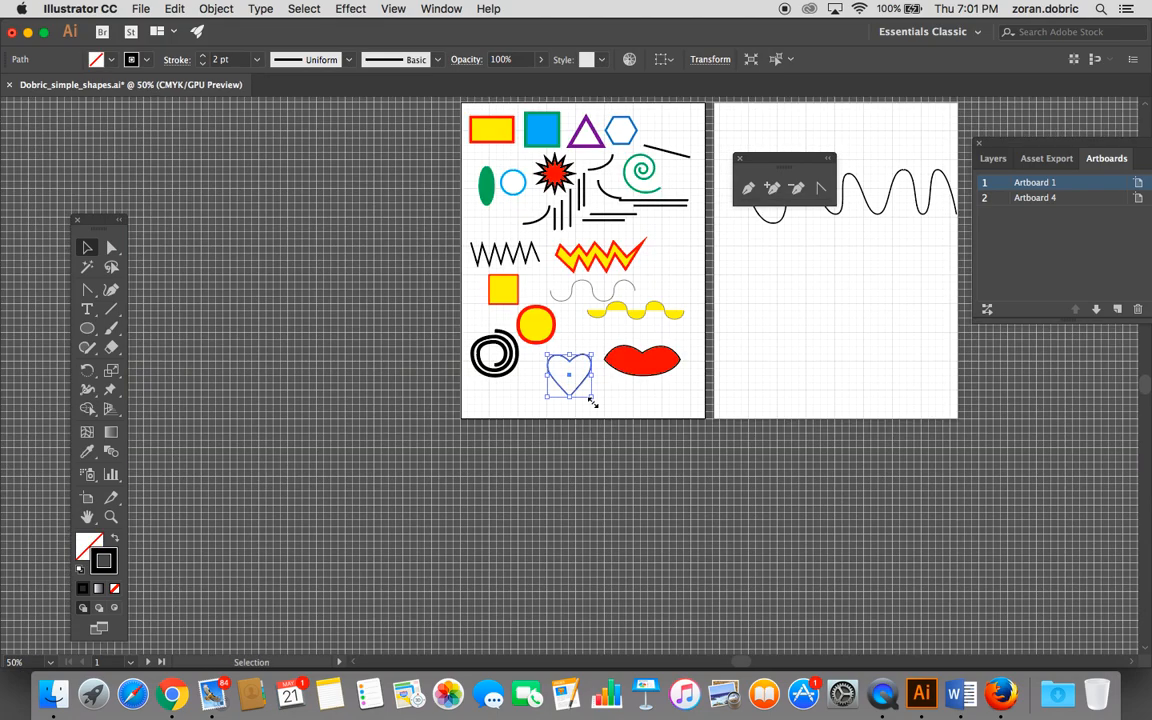
left_click_drag(495, 370, 505, 384)
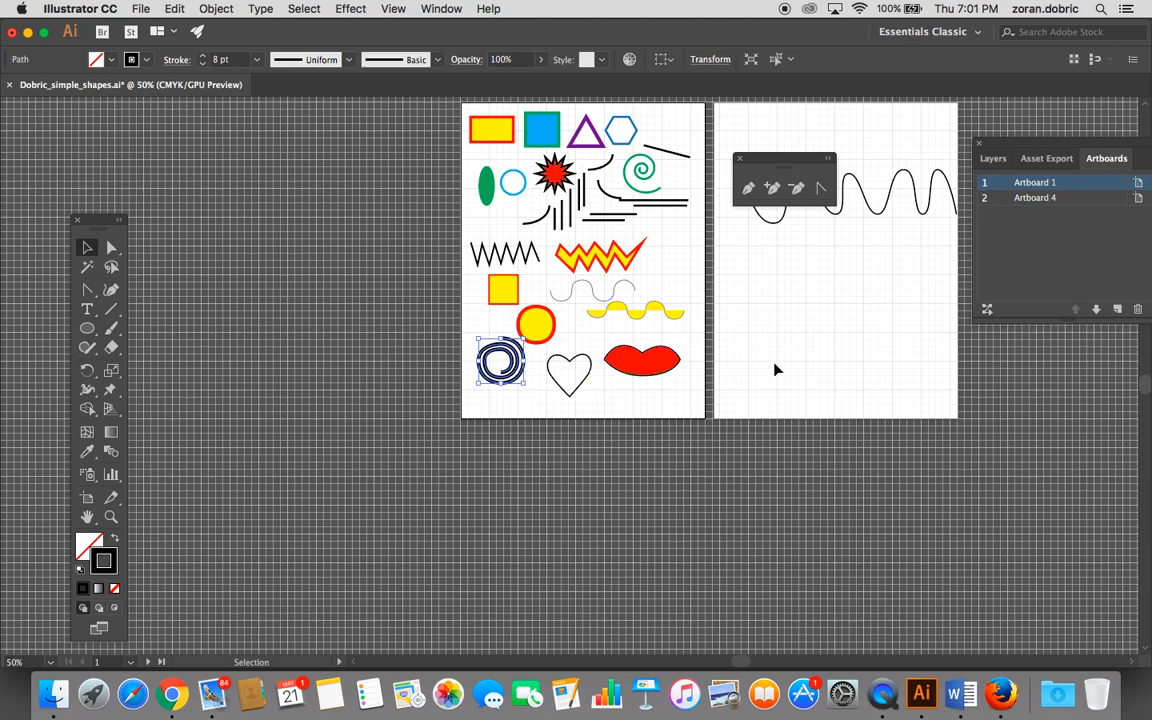
Step: Delete the wavy line from the second artboard and remove Artboard 4 from the document
left_click_drag(771, 168, 801, 369)
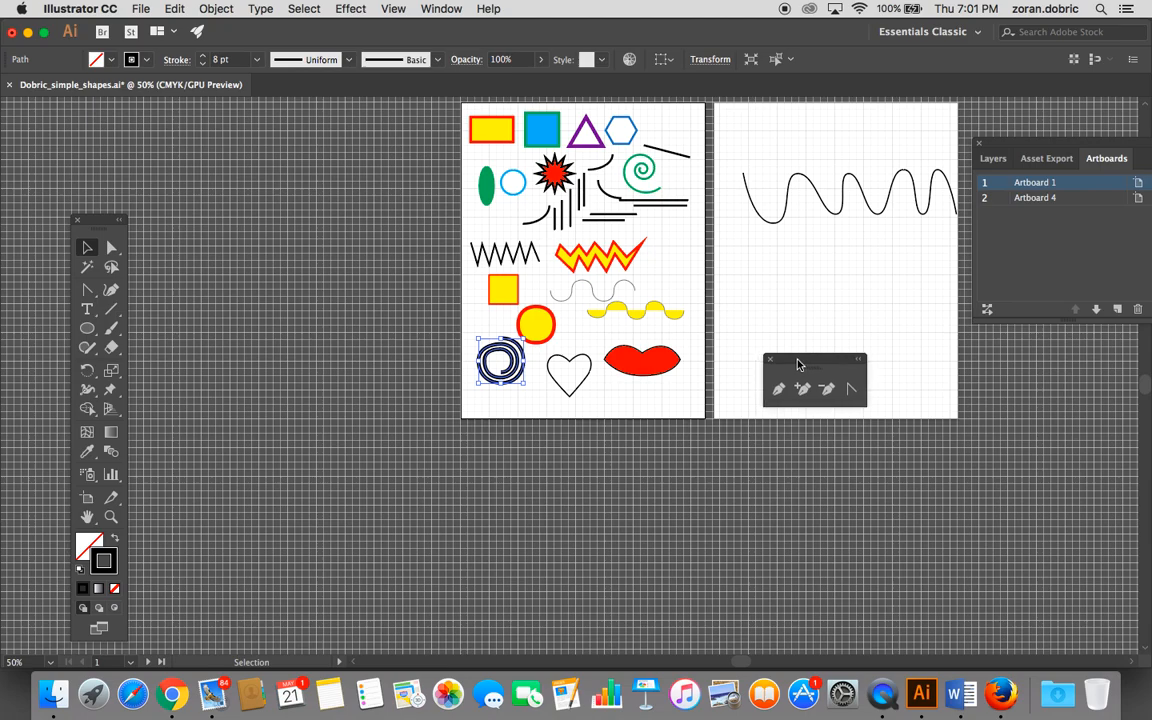
left_click(790, 213)
key("Delete")
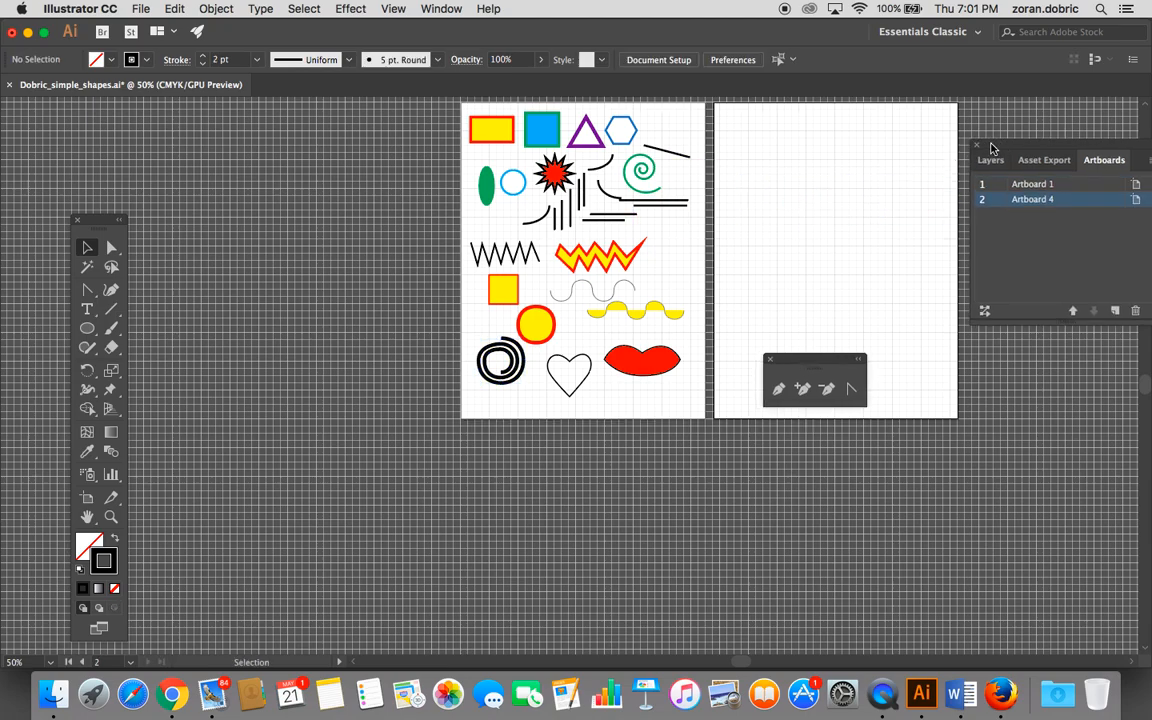
left_click_drag(999, 147, 799, 145)
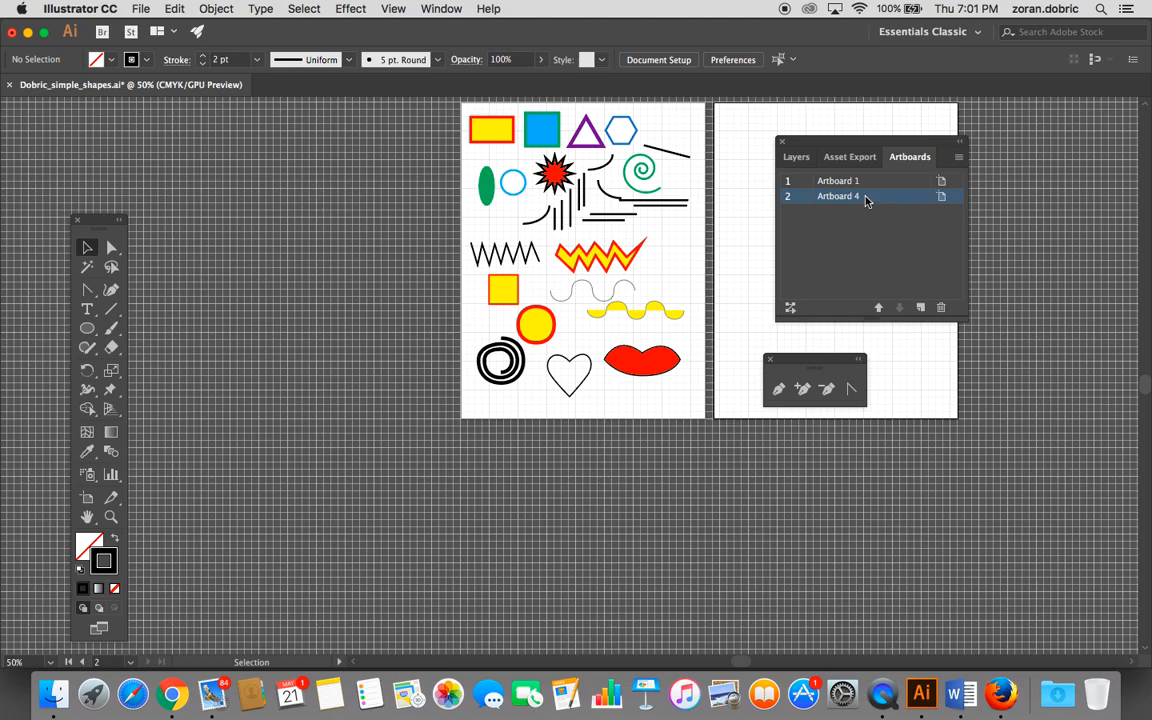
left_click(941, 309)
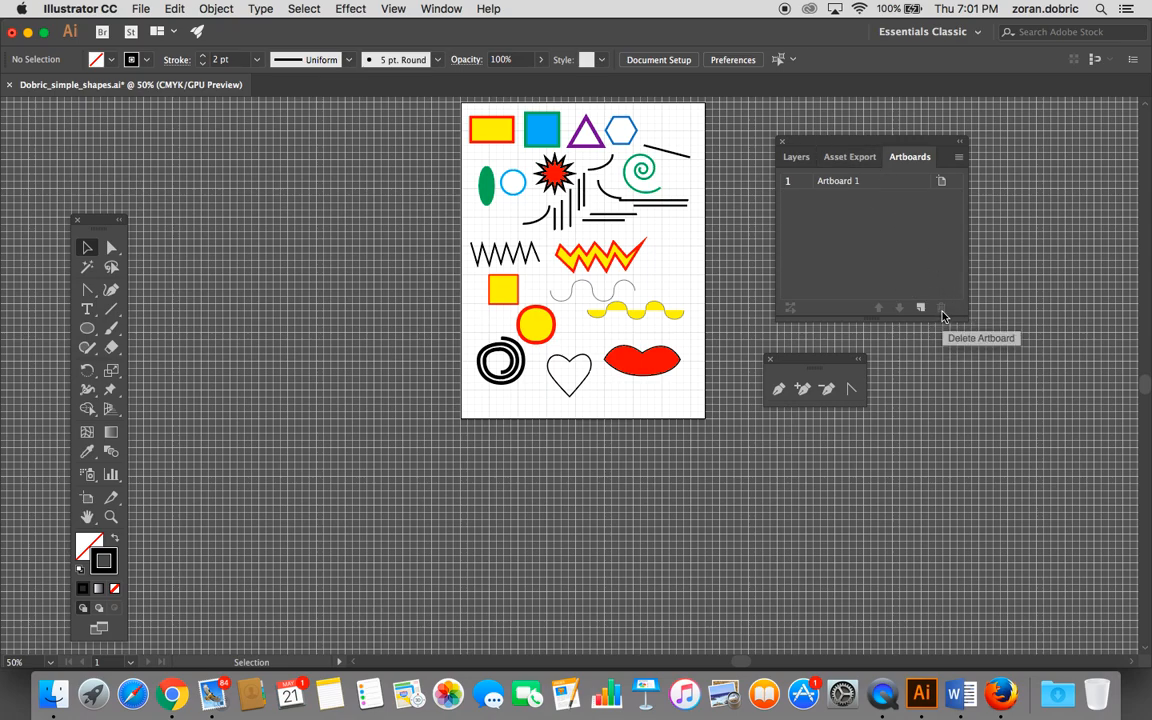
Step: Fit the remaining artboard in view and save the document
left_click(111, 517)
left_click(545, 180)
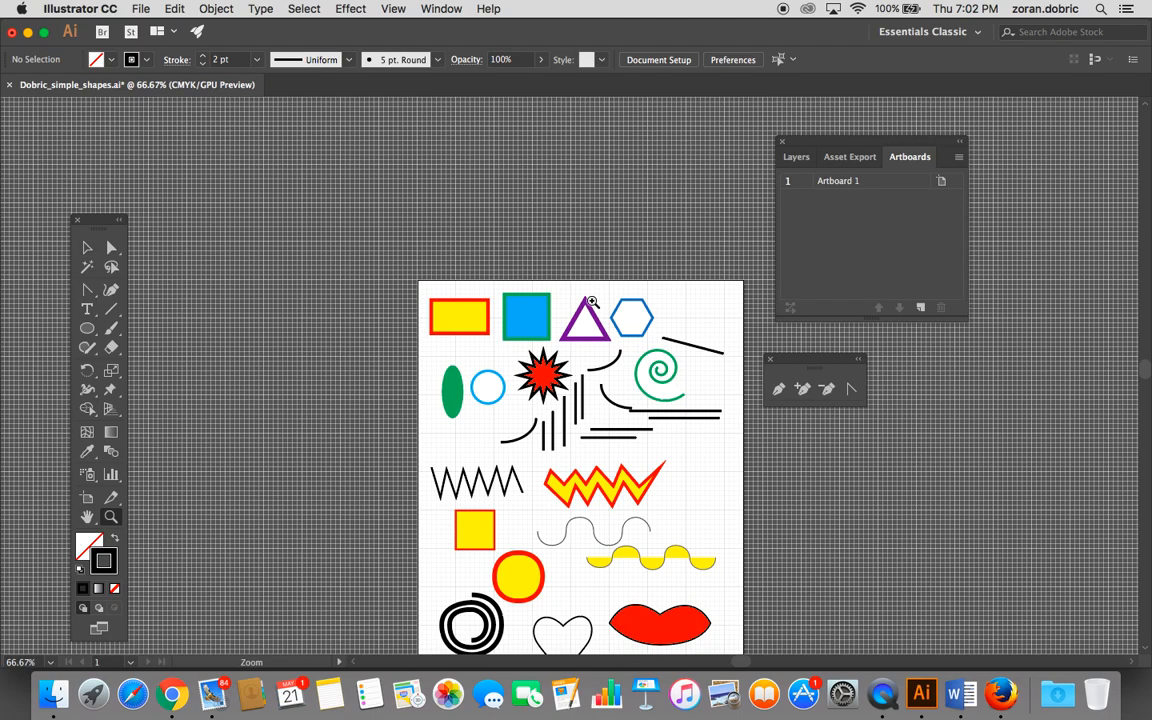
key("super")
left_click(591, 277)
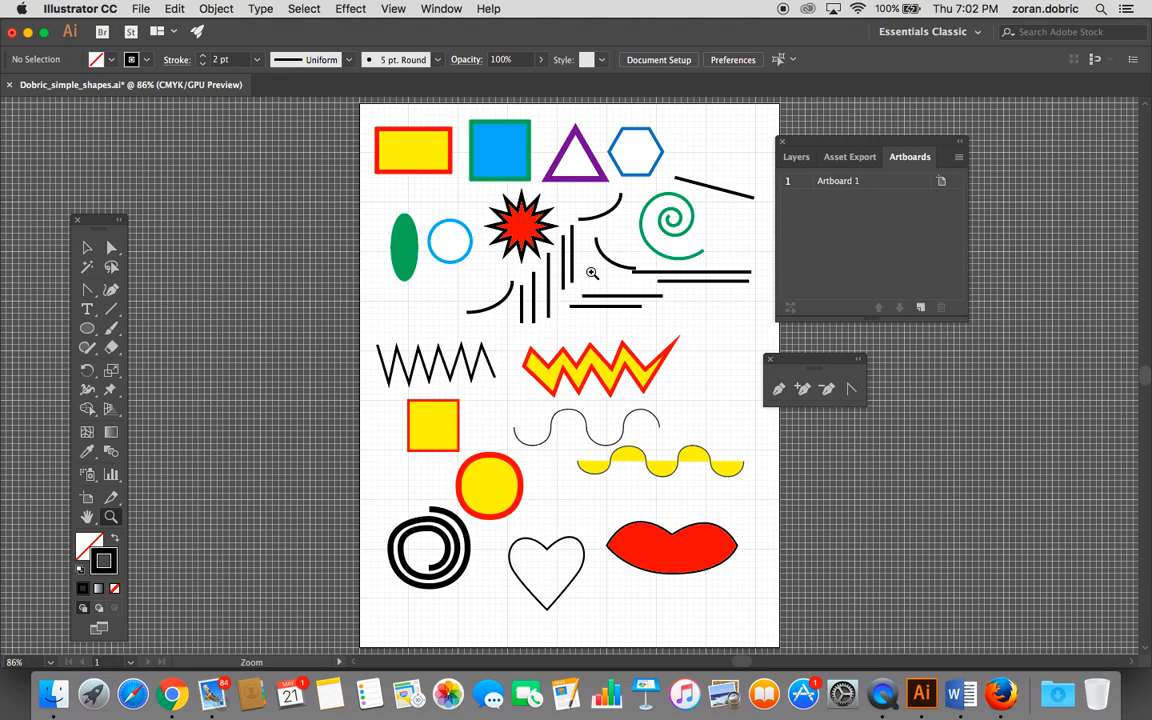
key("super")
key("super+s")
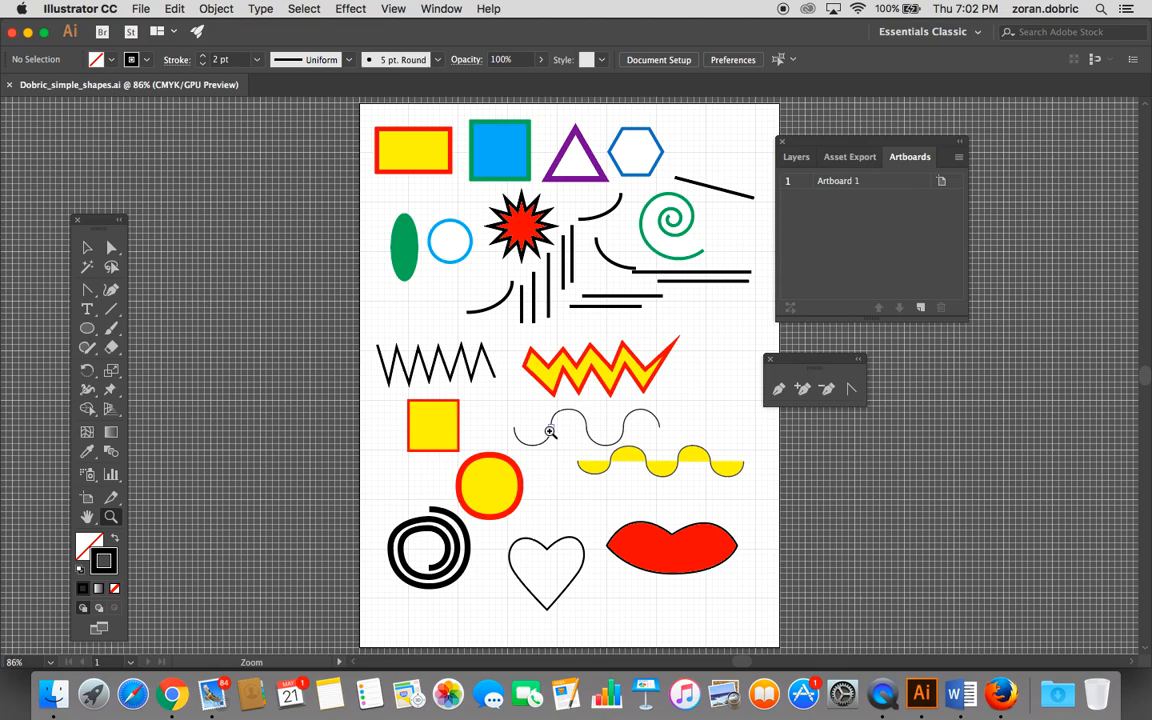
left_click(587, 485)
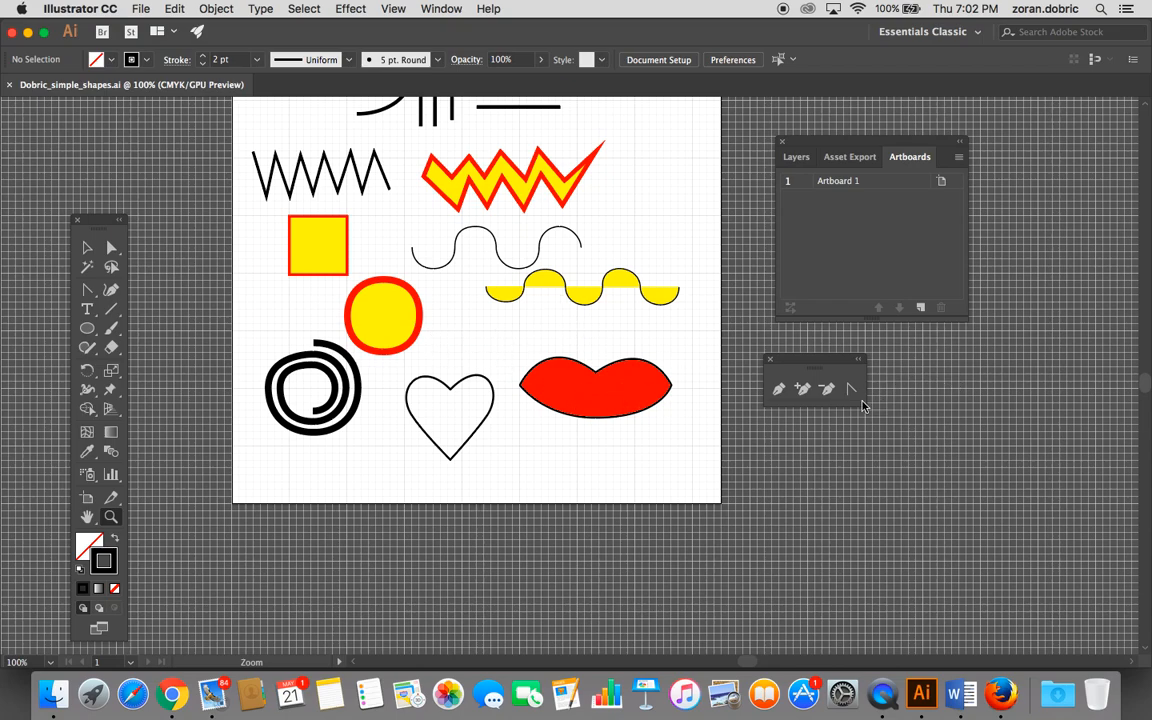
left_click(141, 9)
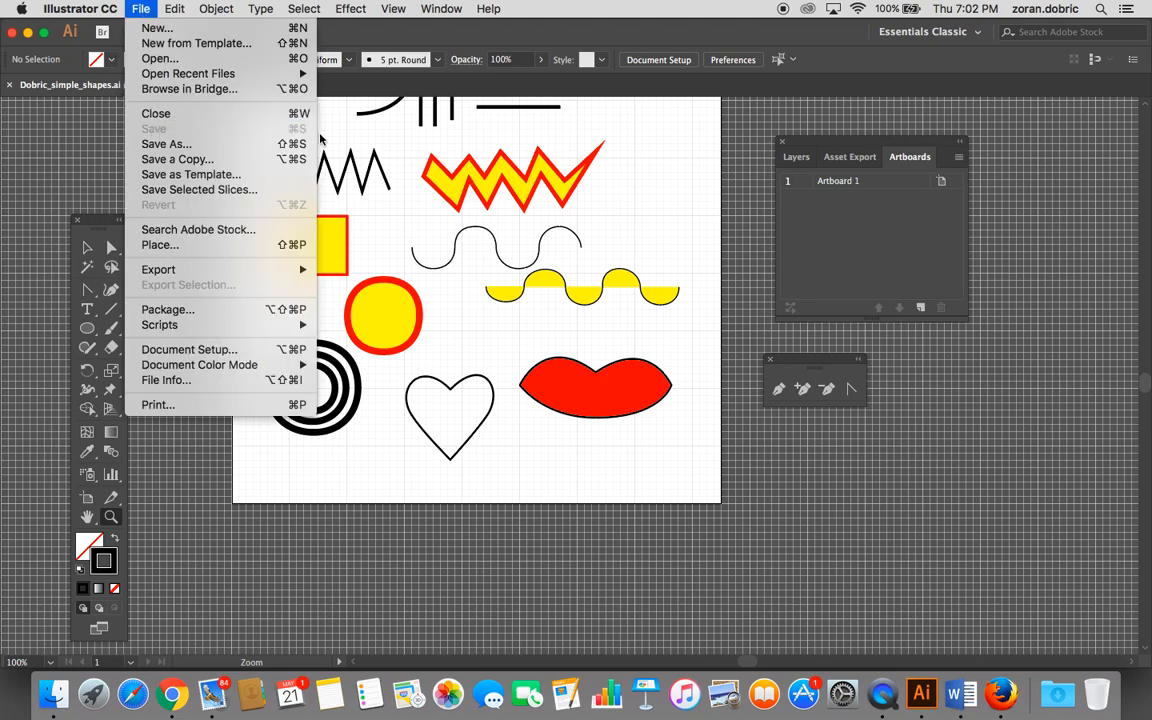
left_click(345, 174)
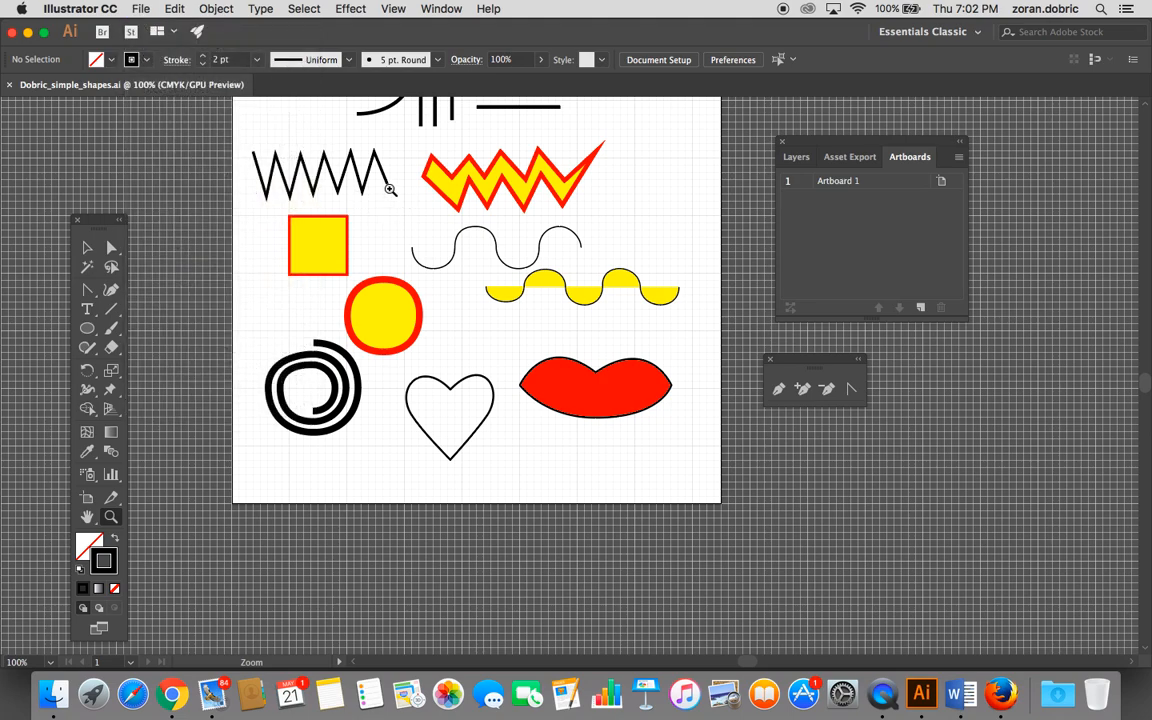